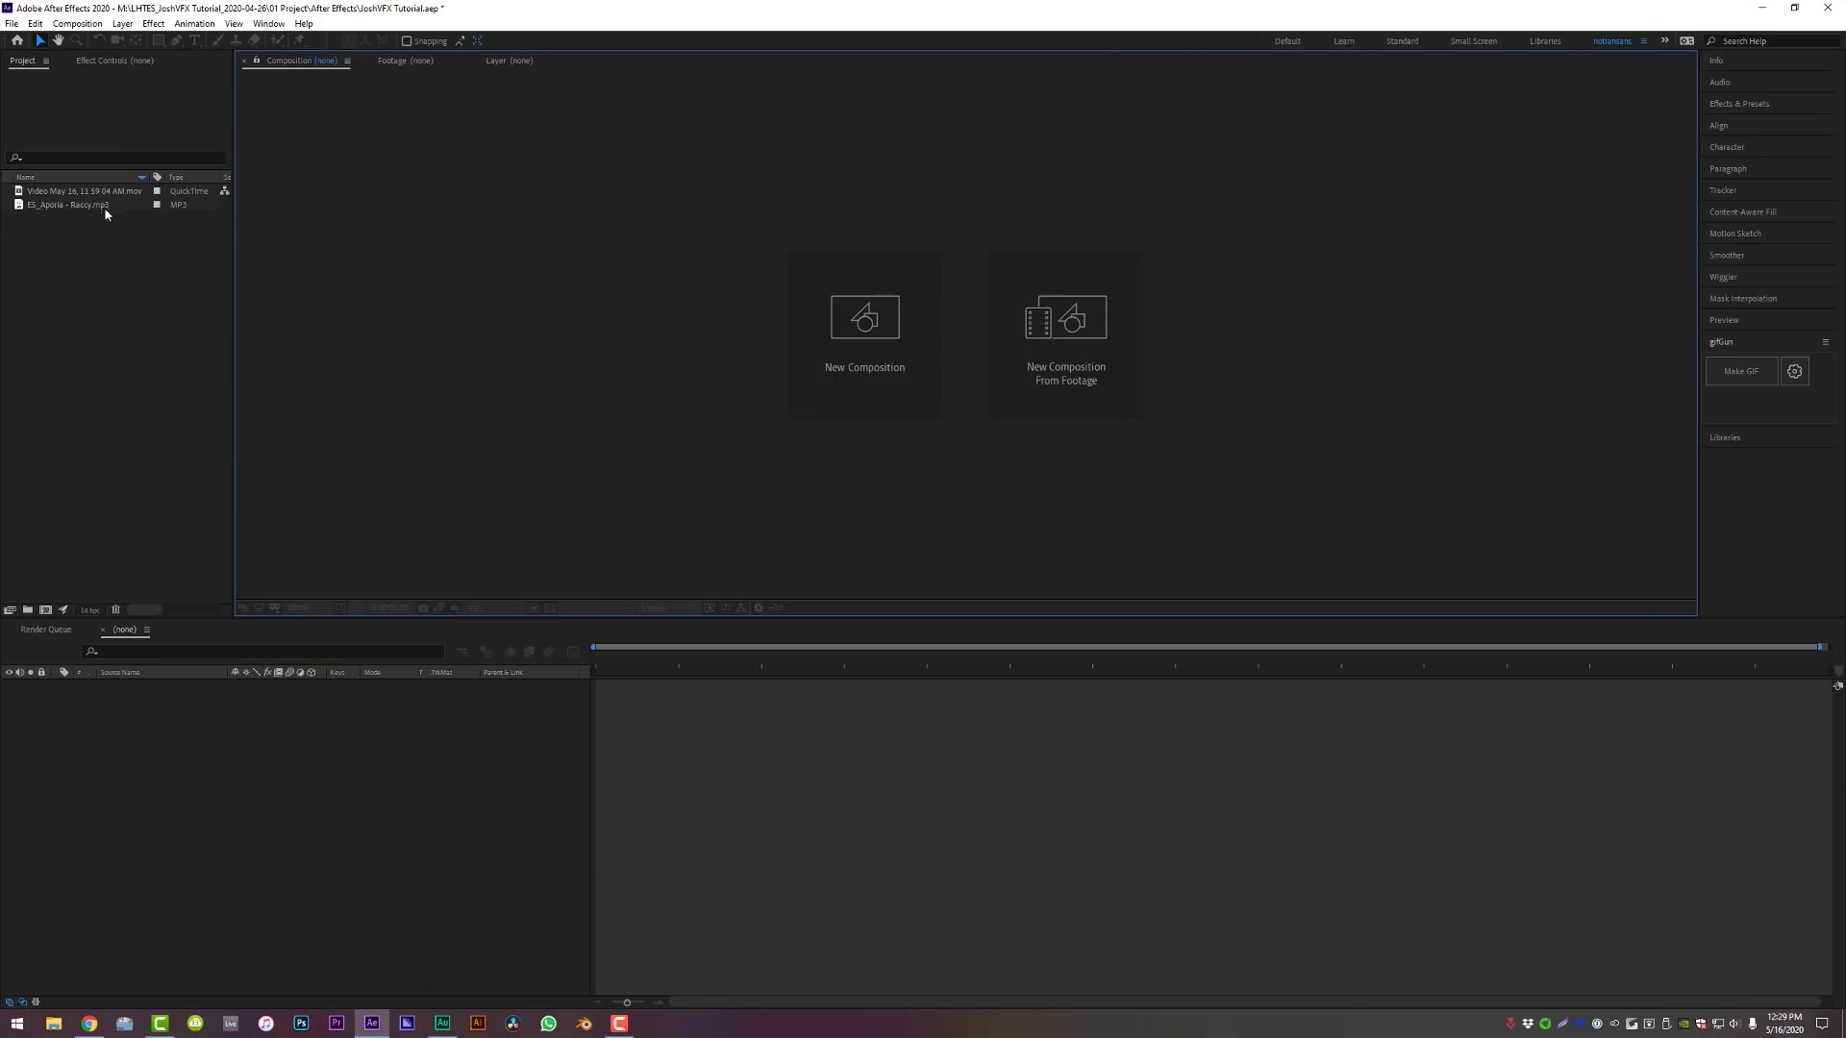
# Build a new composition from the dance video clip and scrub it for the first cut point
pyautogui.click(103, 273)
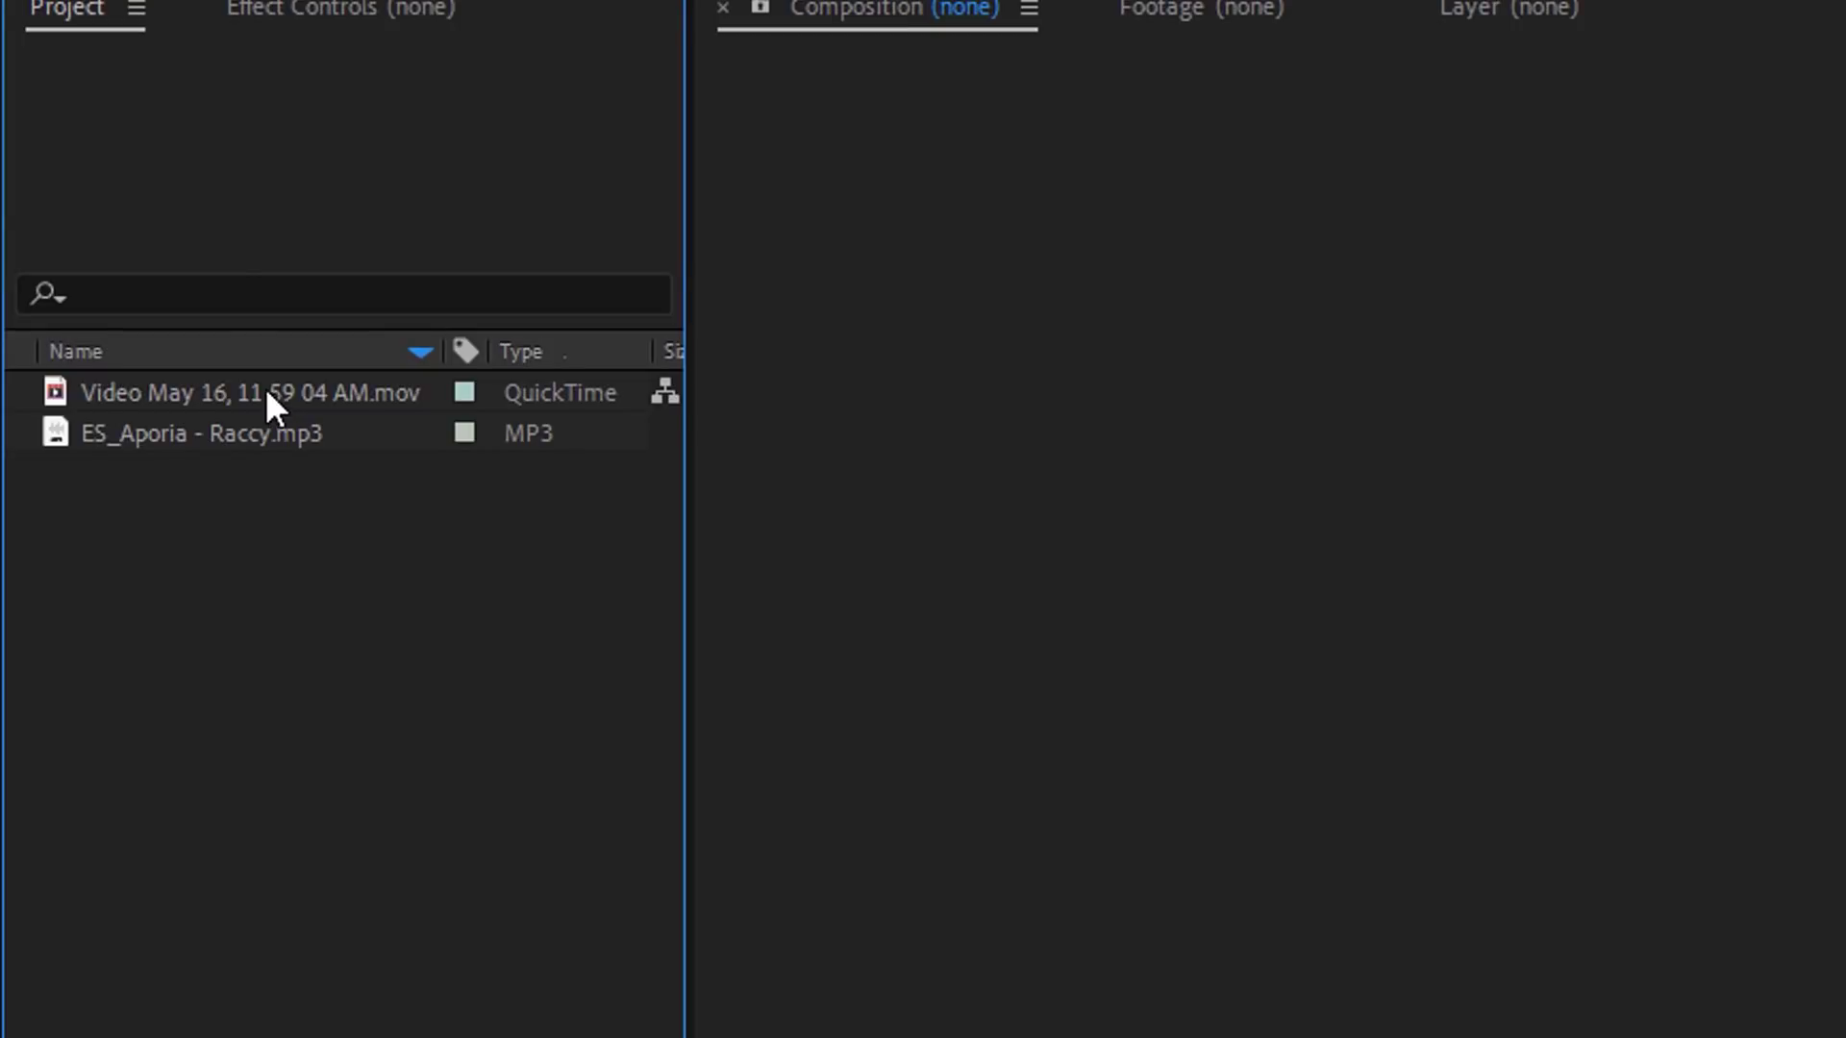
pyautogui.moveTo(273, 392); pyautogui.dragTo(142, 564)
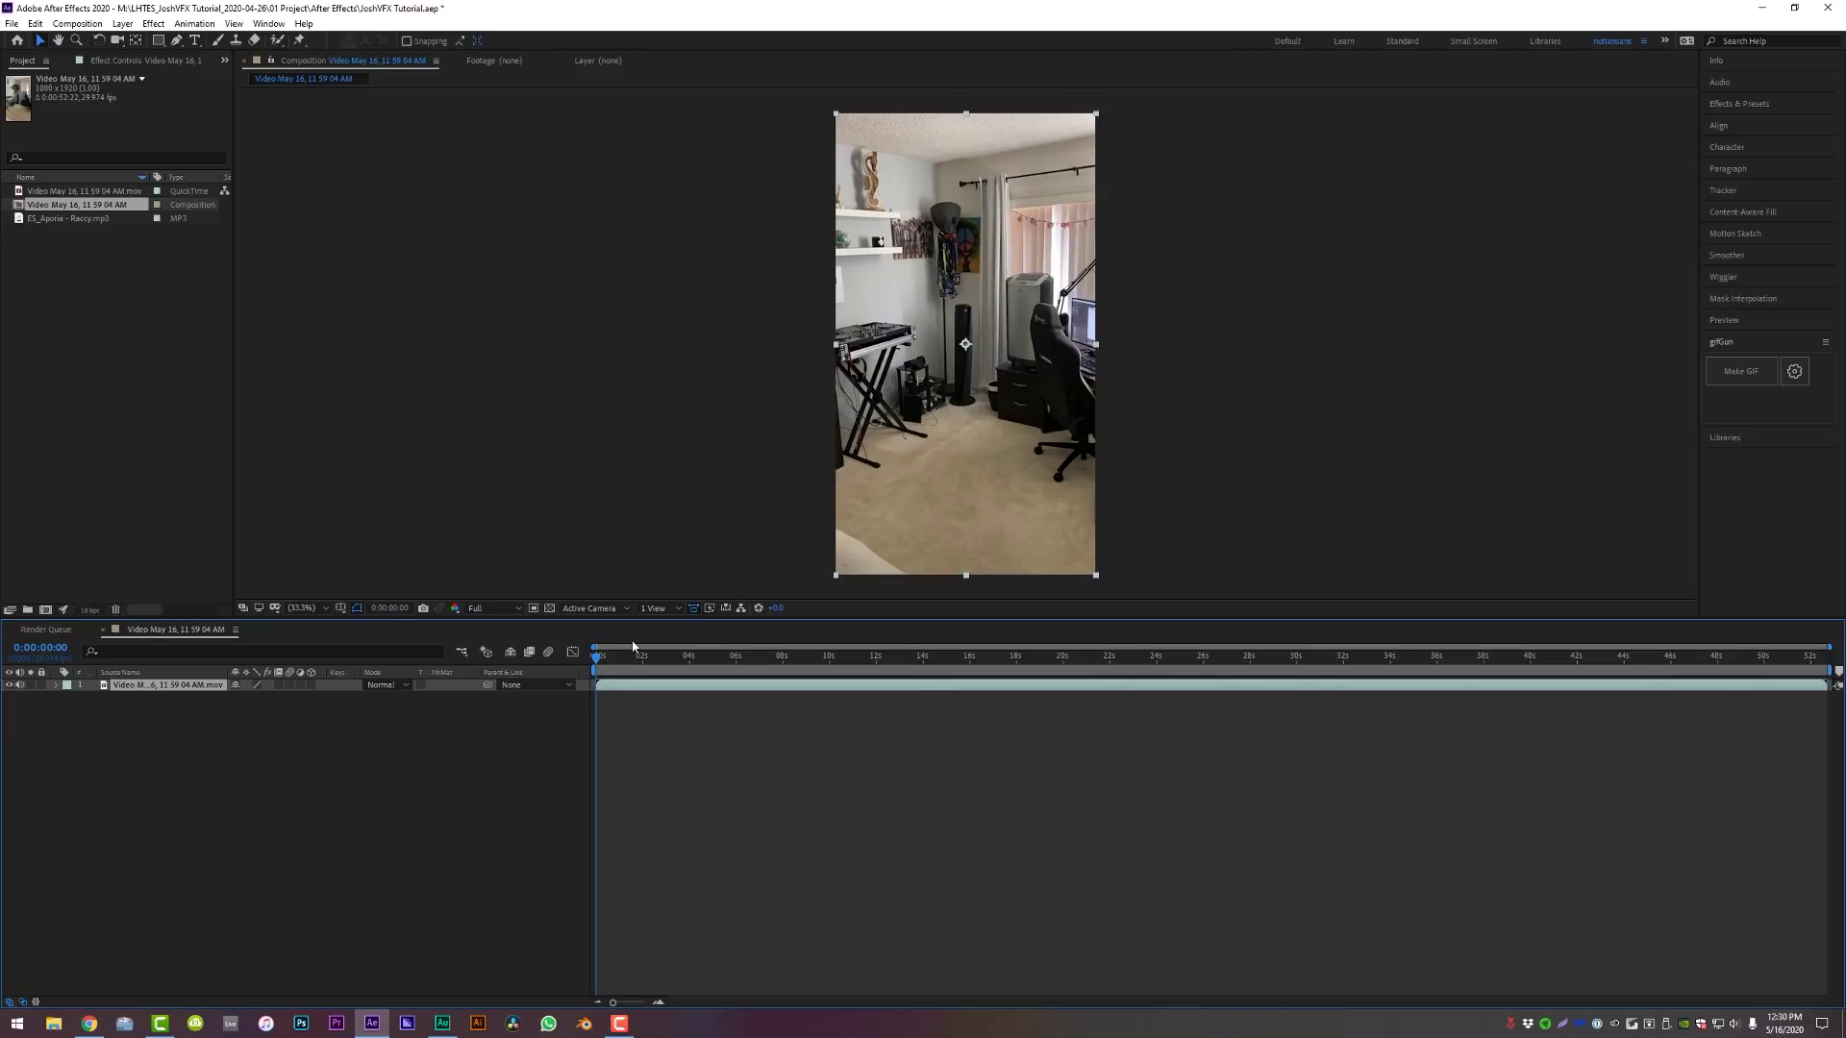
pyautogui.moveTo(604, 660); pyautogui.dragTo(973, 683)
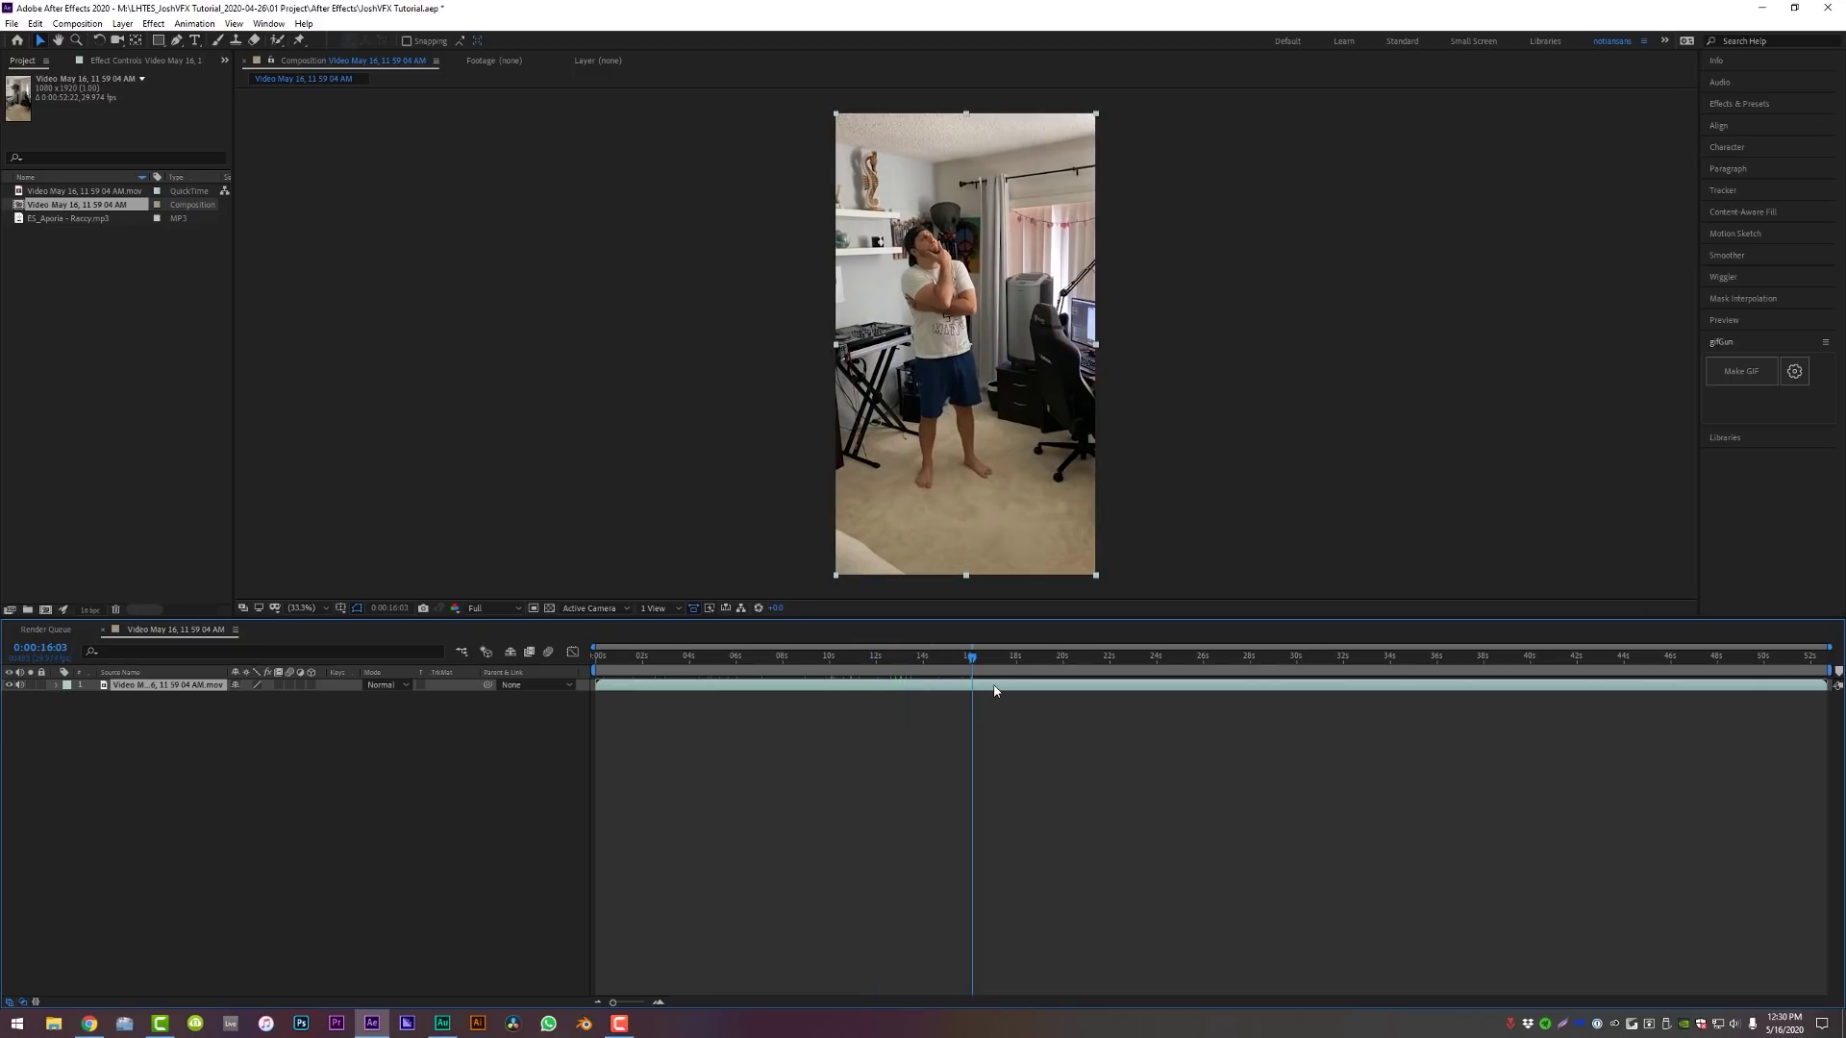
# Split the dance layer at 16:03, 18:21 and 22:23 with Ctrl+Shift+D
pyautogui.hotkey('ctrl', 'shift', 'd')
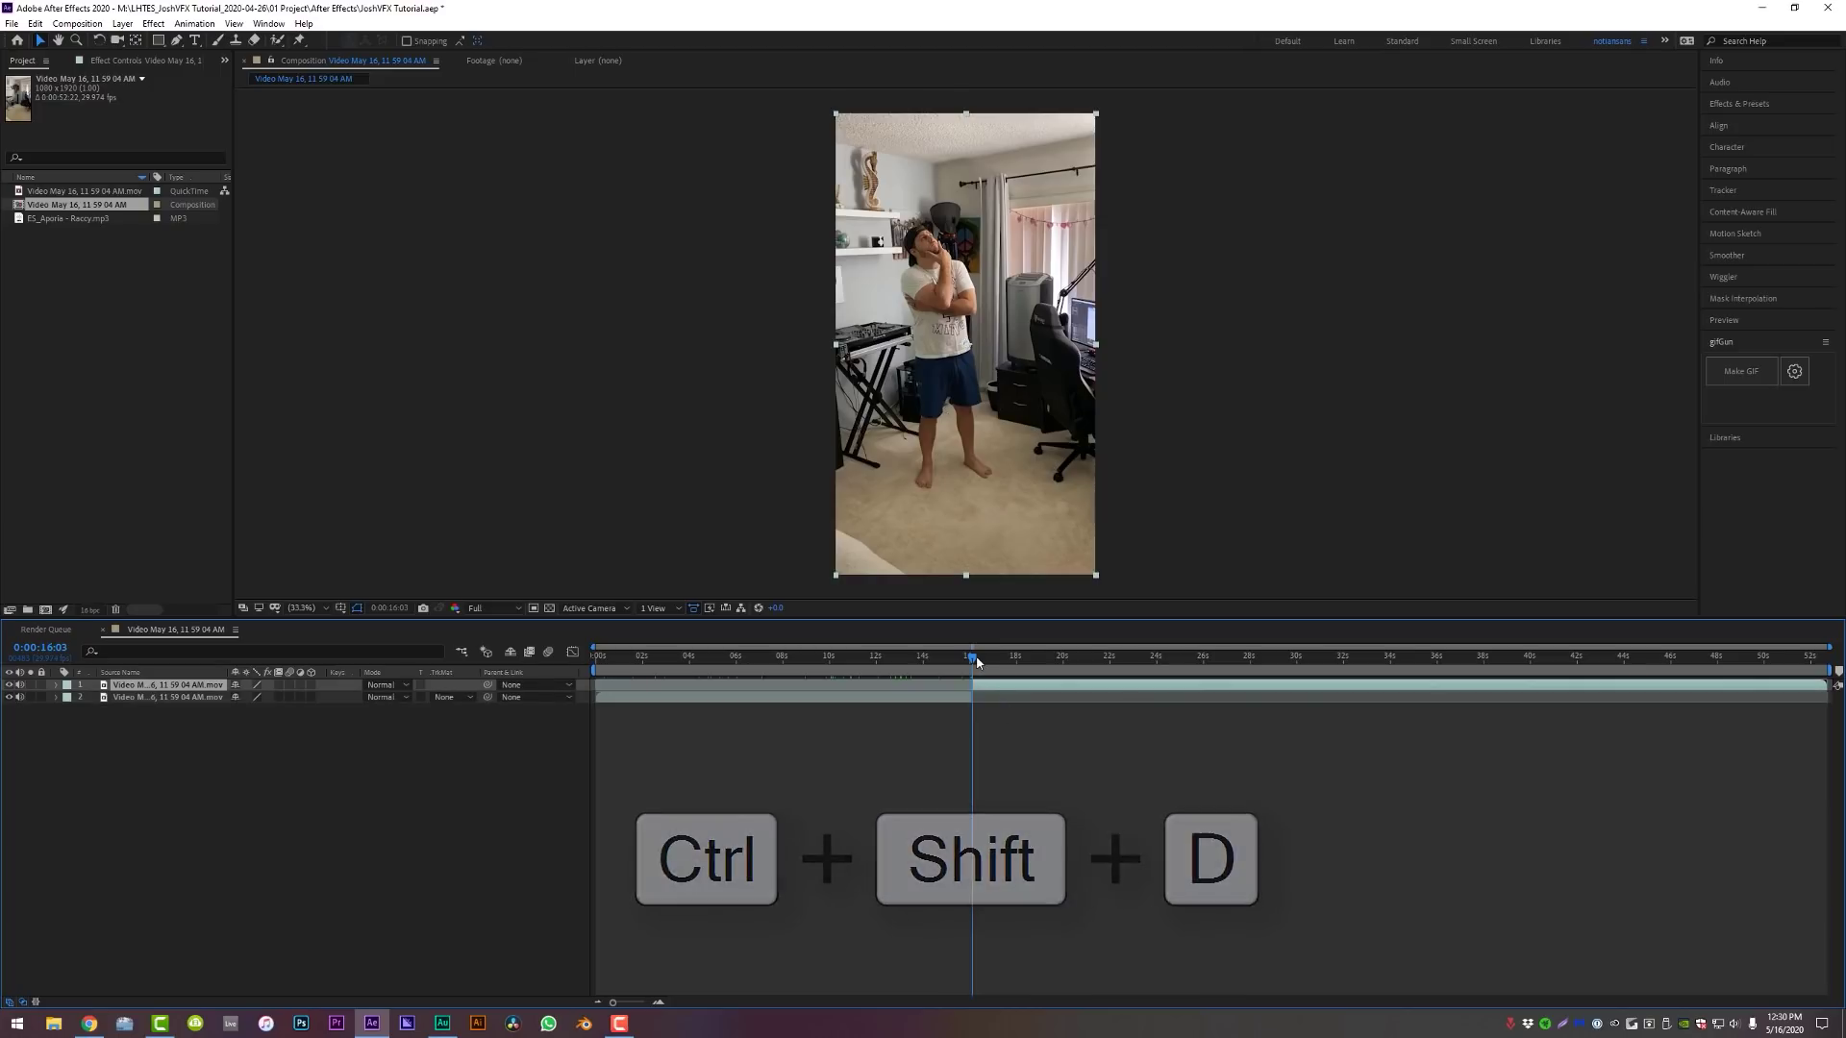
pyautogui.moveTo(969, 660); pyautogui.dragTo(1037, 663)
pyautogui.hotkey('ctrl', 'shift', 'd')
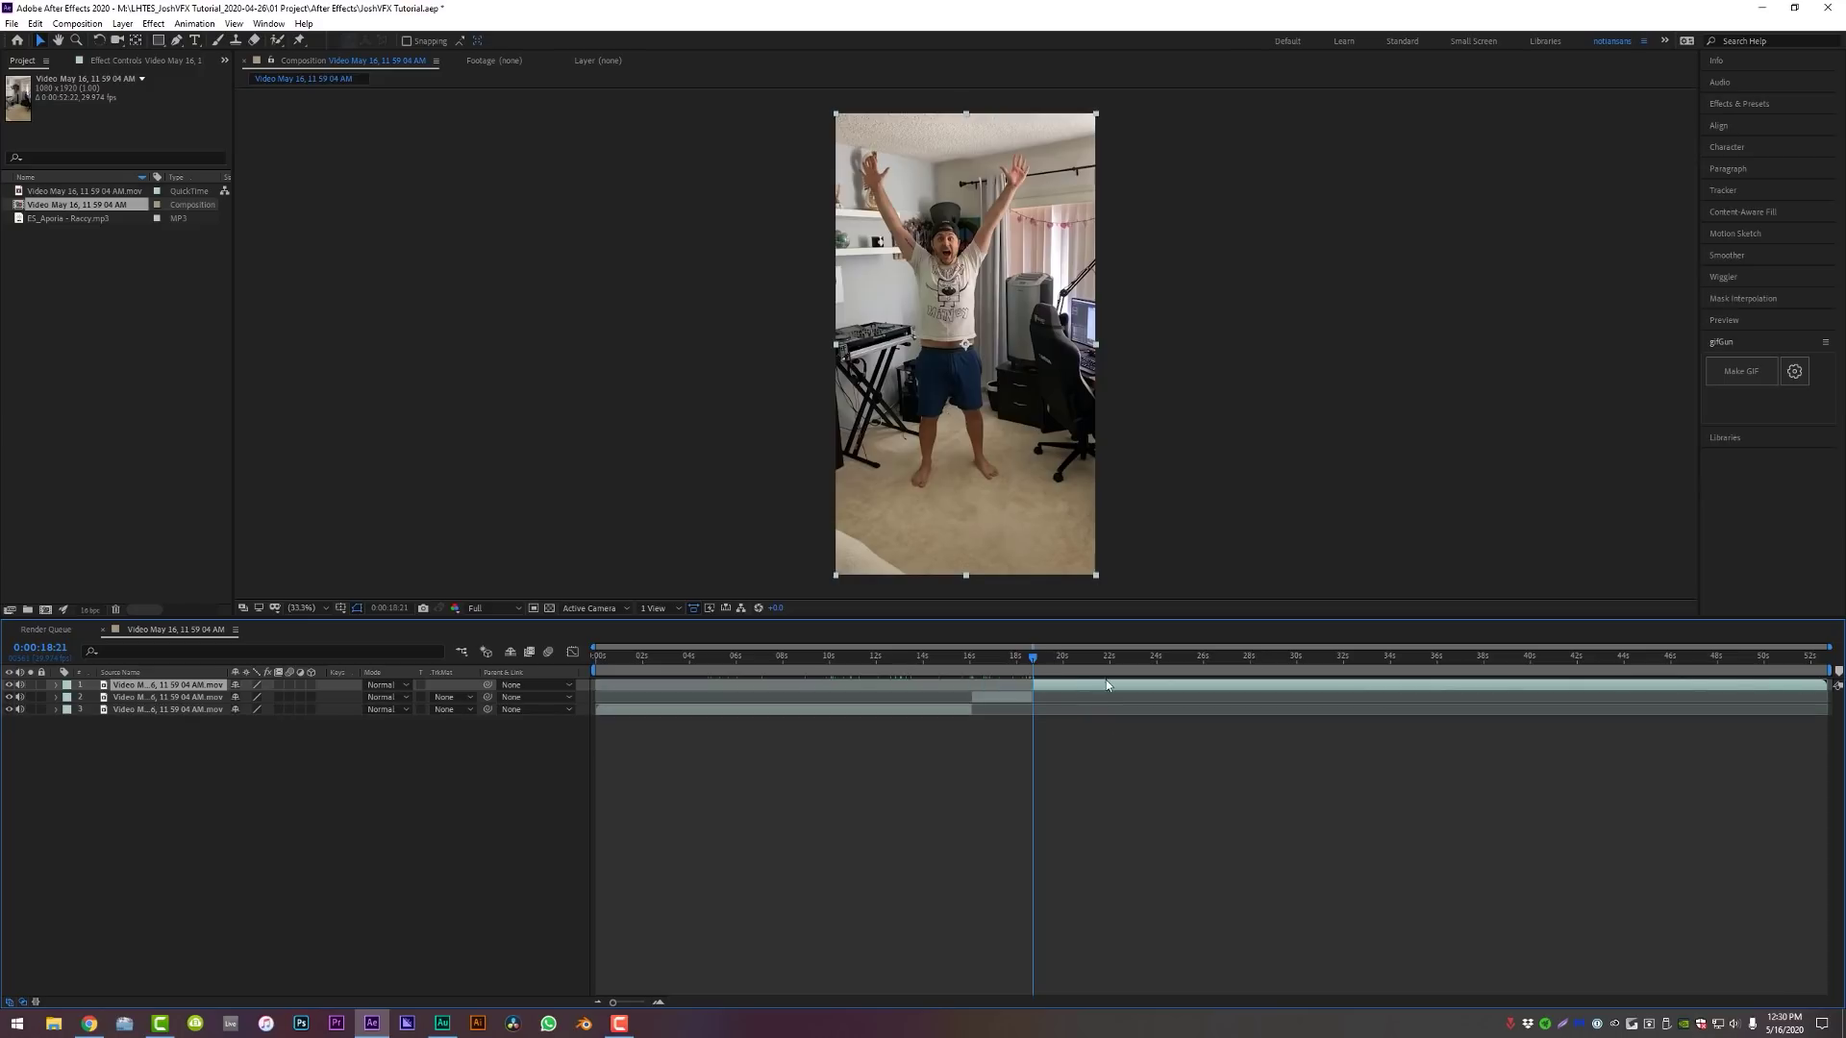
pyautogui.click(1127, 661)
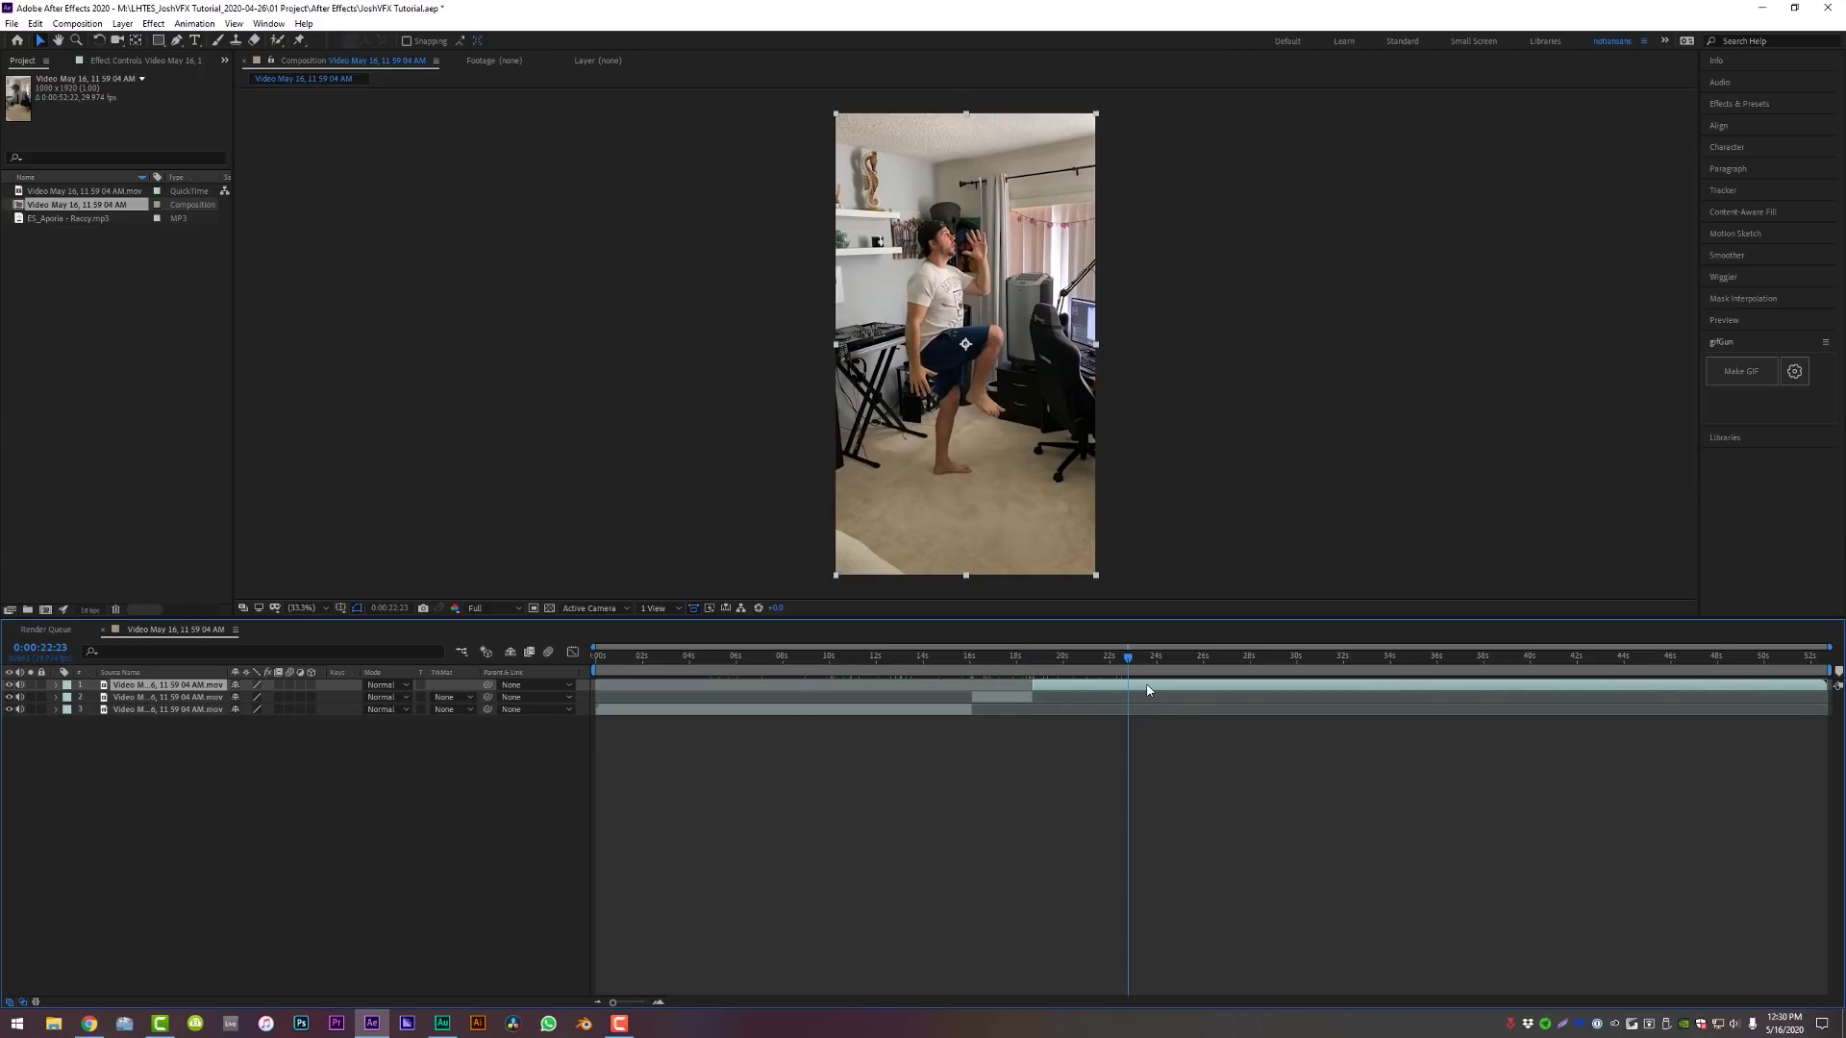
pyautogui.hotkey('ctrl', 'shift', 'd')
# Split the top layer once more at 39:26, then return to 16:04
pyautogui.moveTo(1135, 664); pyautogui.dragTo(1532, 662)
pyautogui.click(1542, 686)
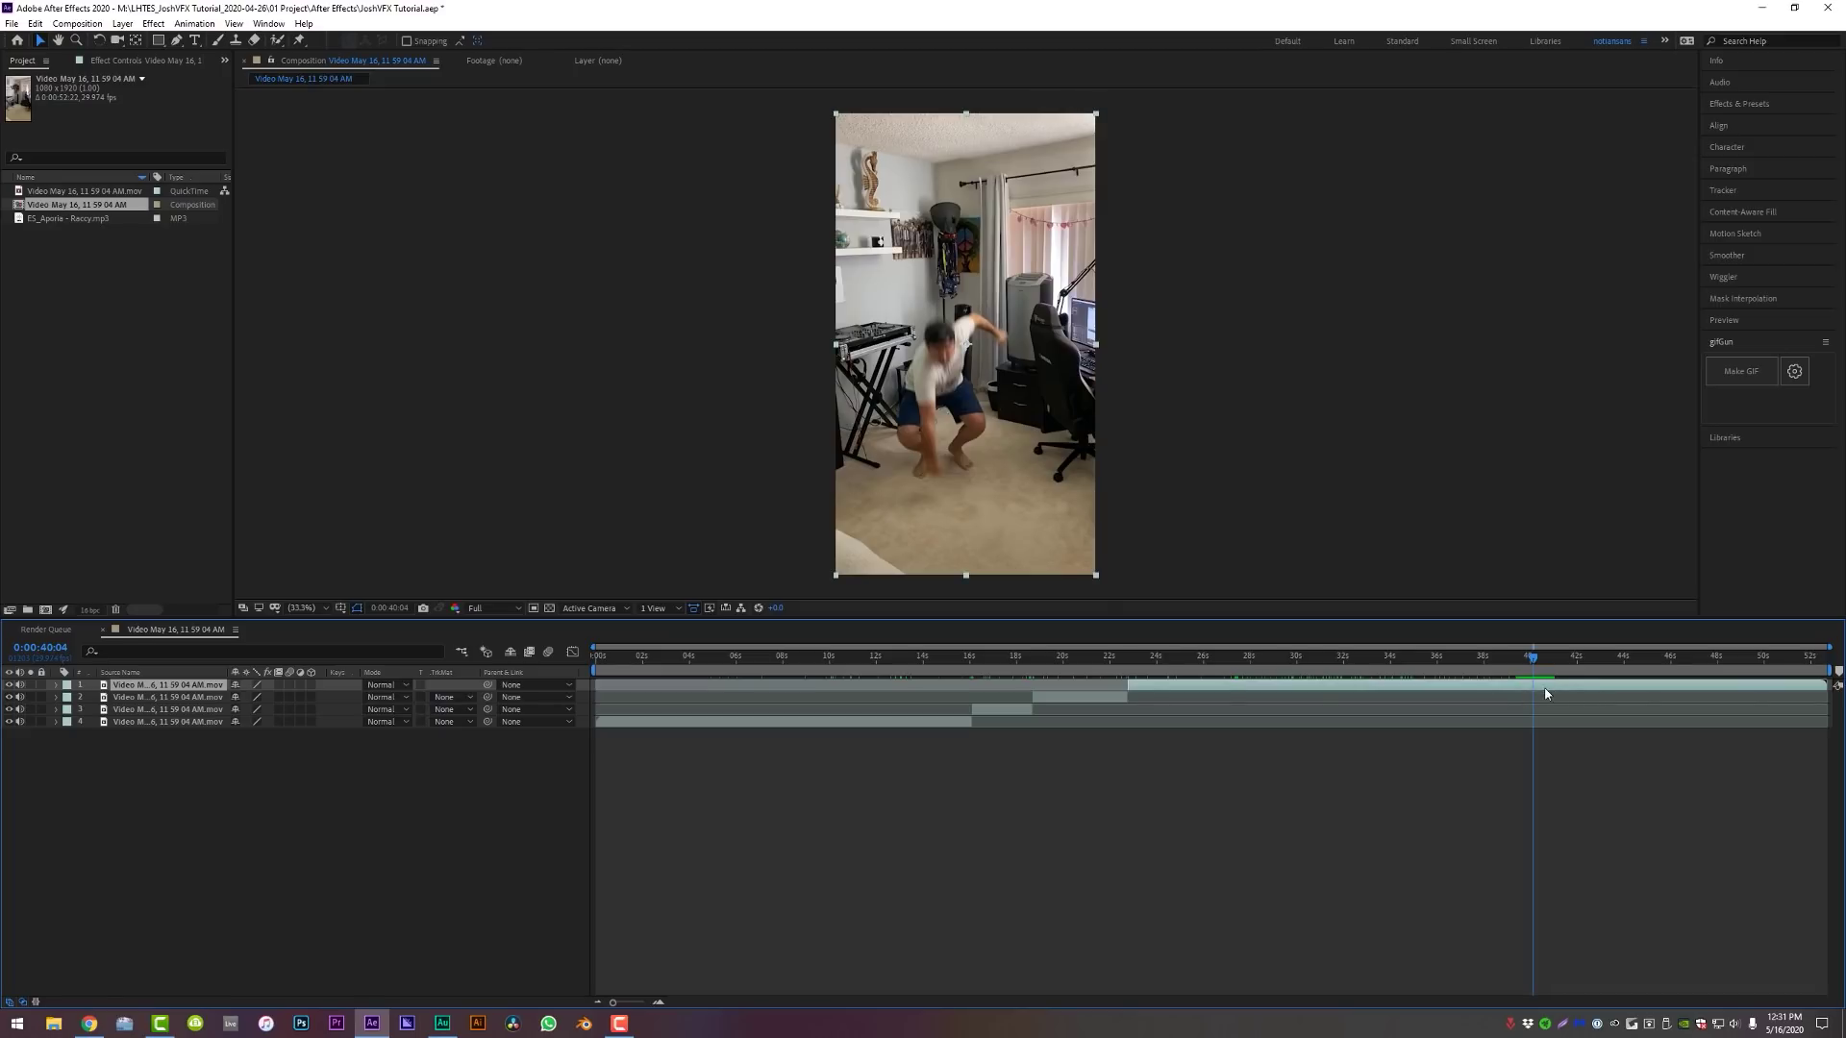
pyautogui.press('pageup')
pyautogui.press('pageup')
pyautogui.press('pageup')
pyautogui.press('pageup')
pyautogui.press('pageup')
pyautogui.press('pageup')
pyautogui.press('pageup')
pyautogui.press('pageup')
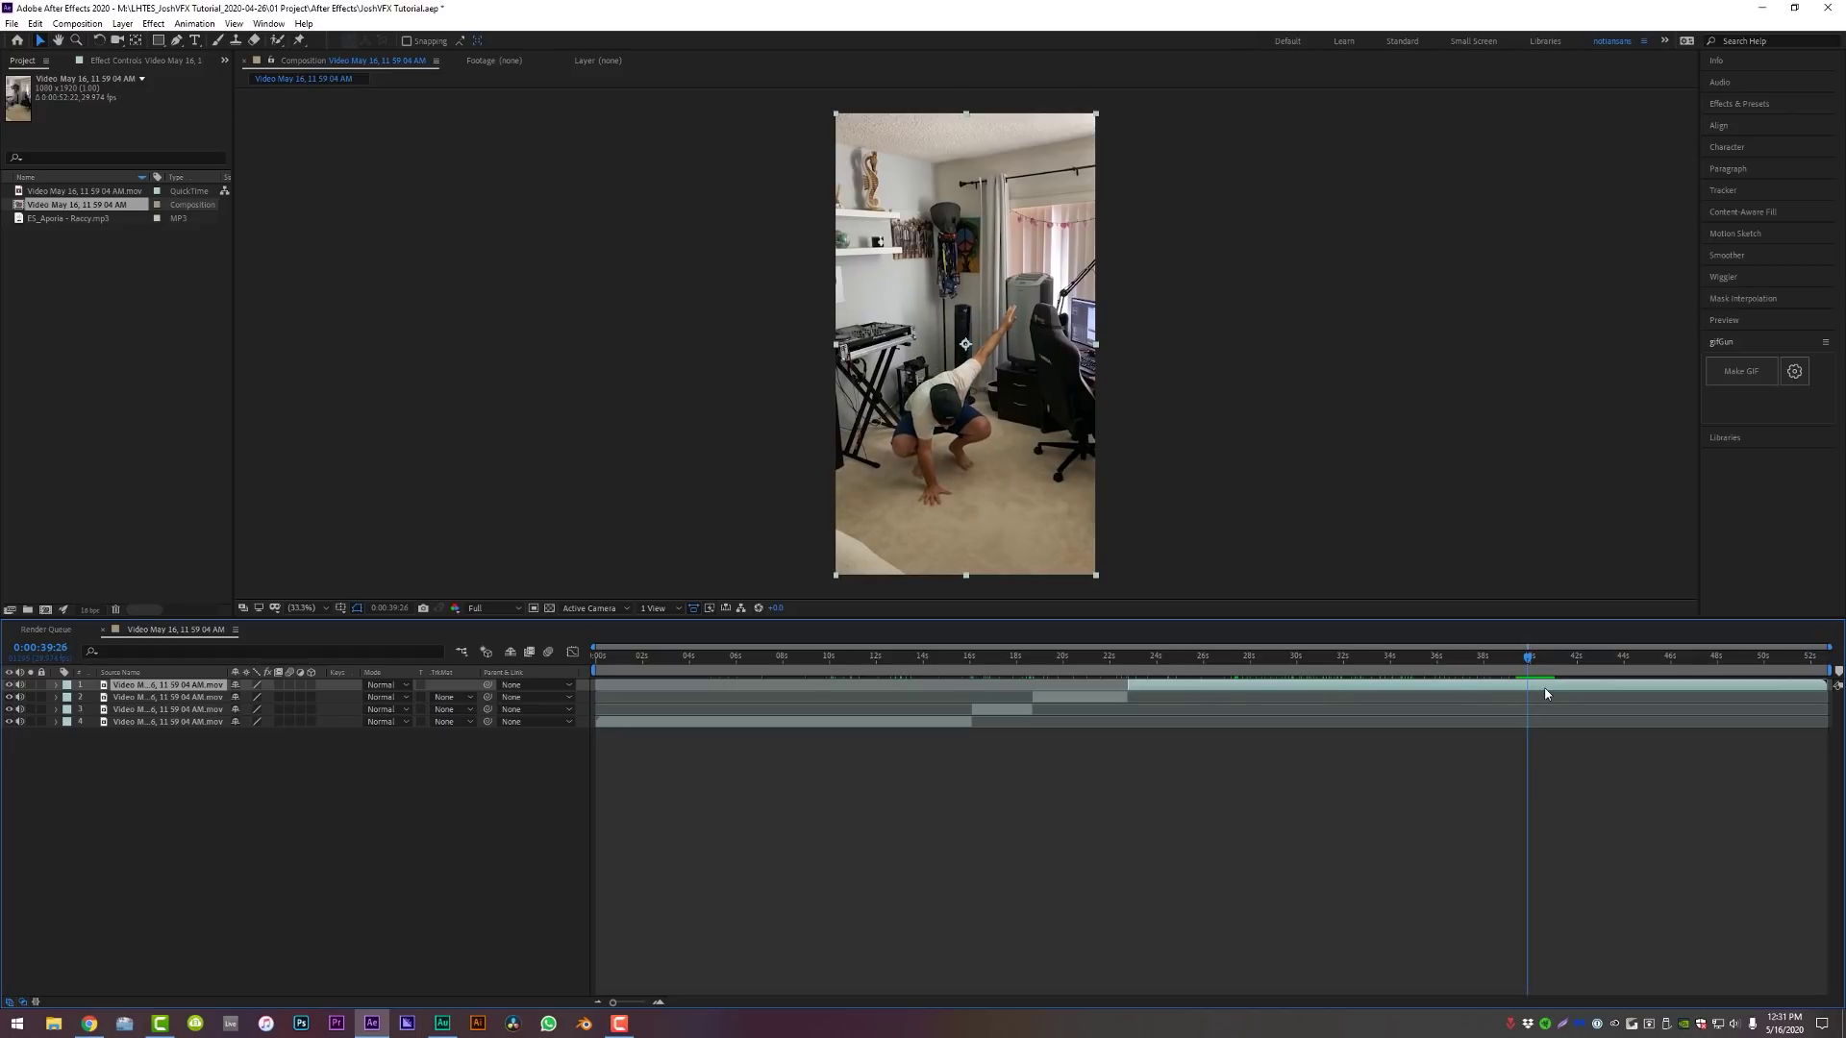
pyautogui.hotkey('ctrl', 'shift', 'd')
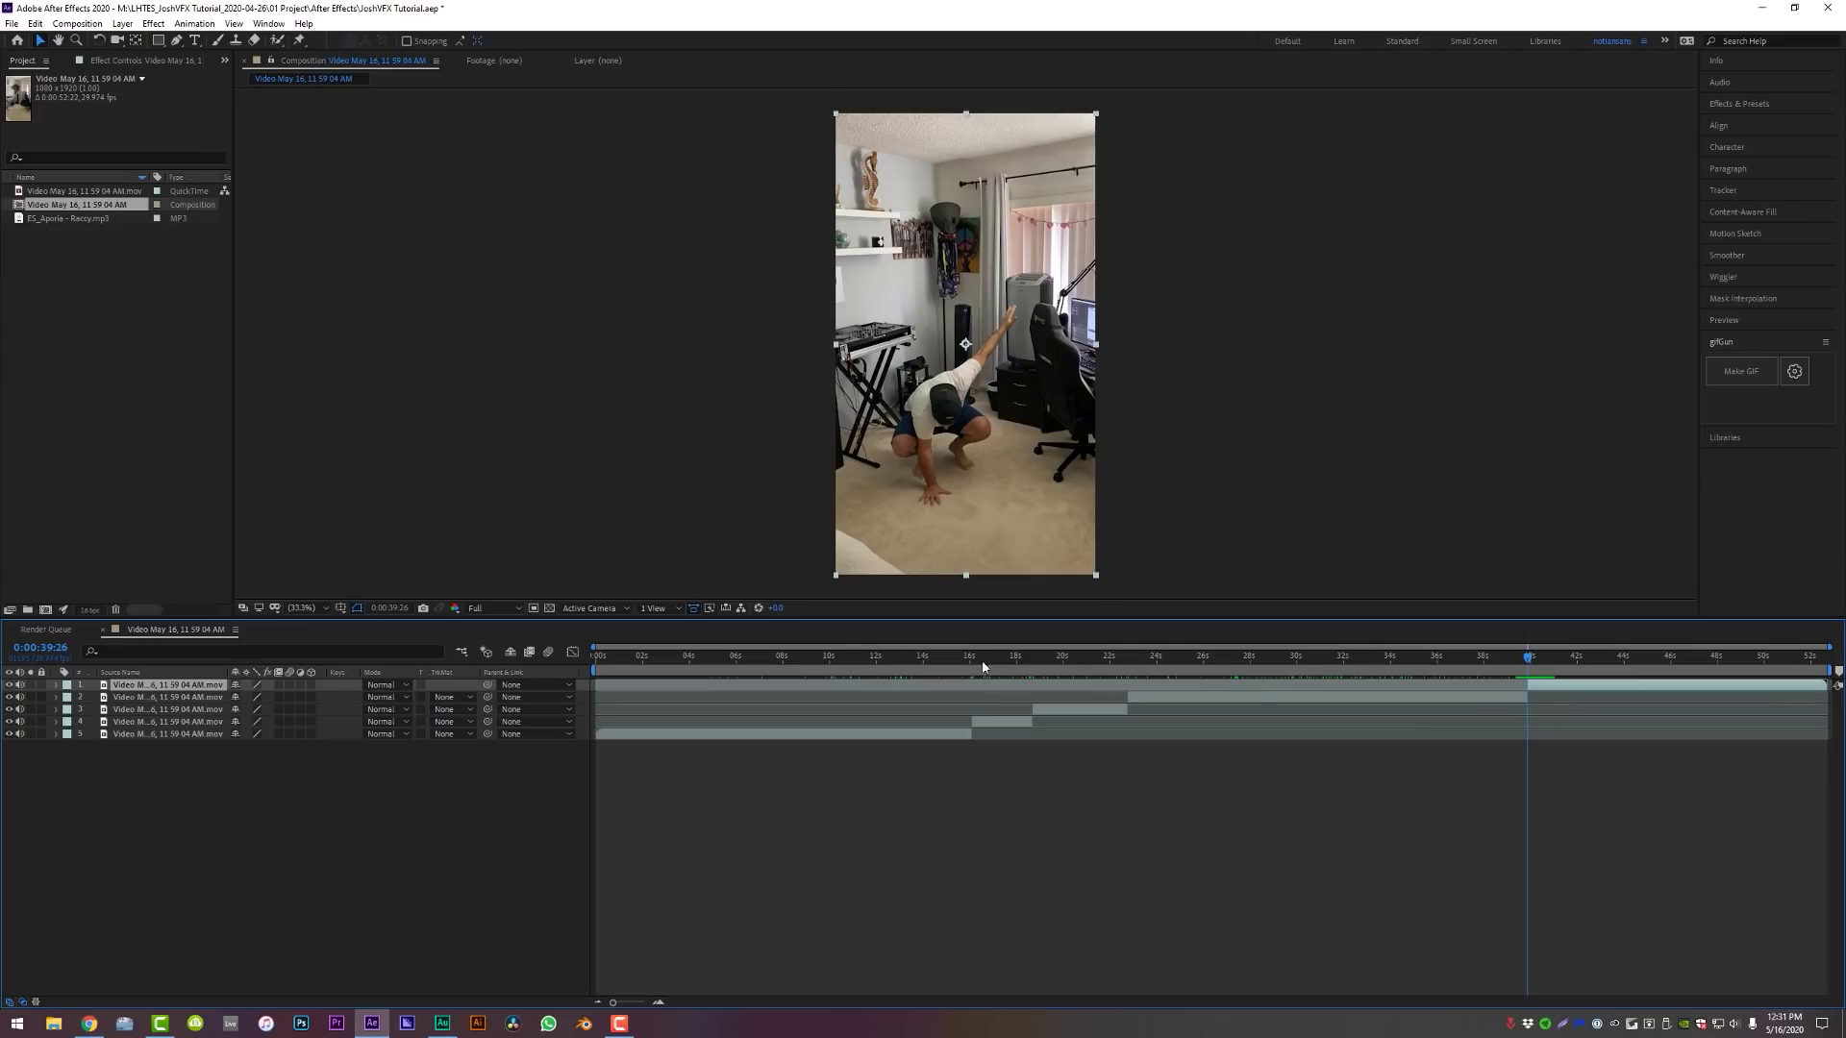
pyautogui.moveTo(982, 666); pyautogui.dragTo(974, 660)
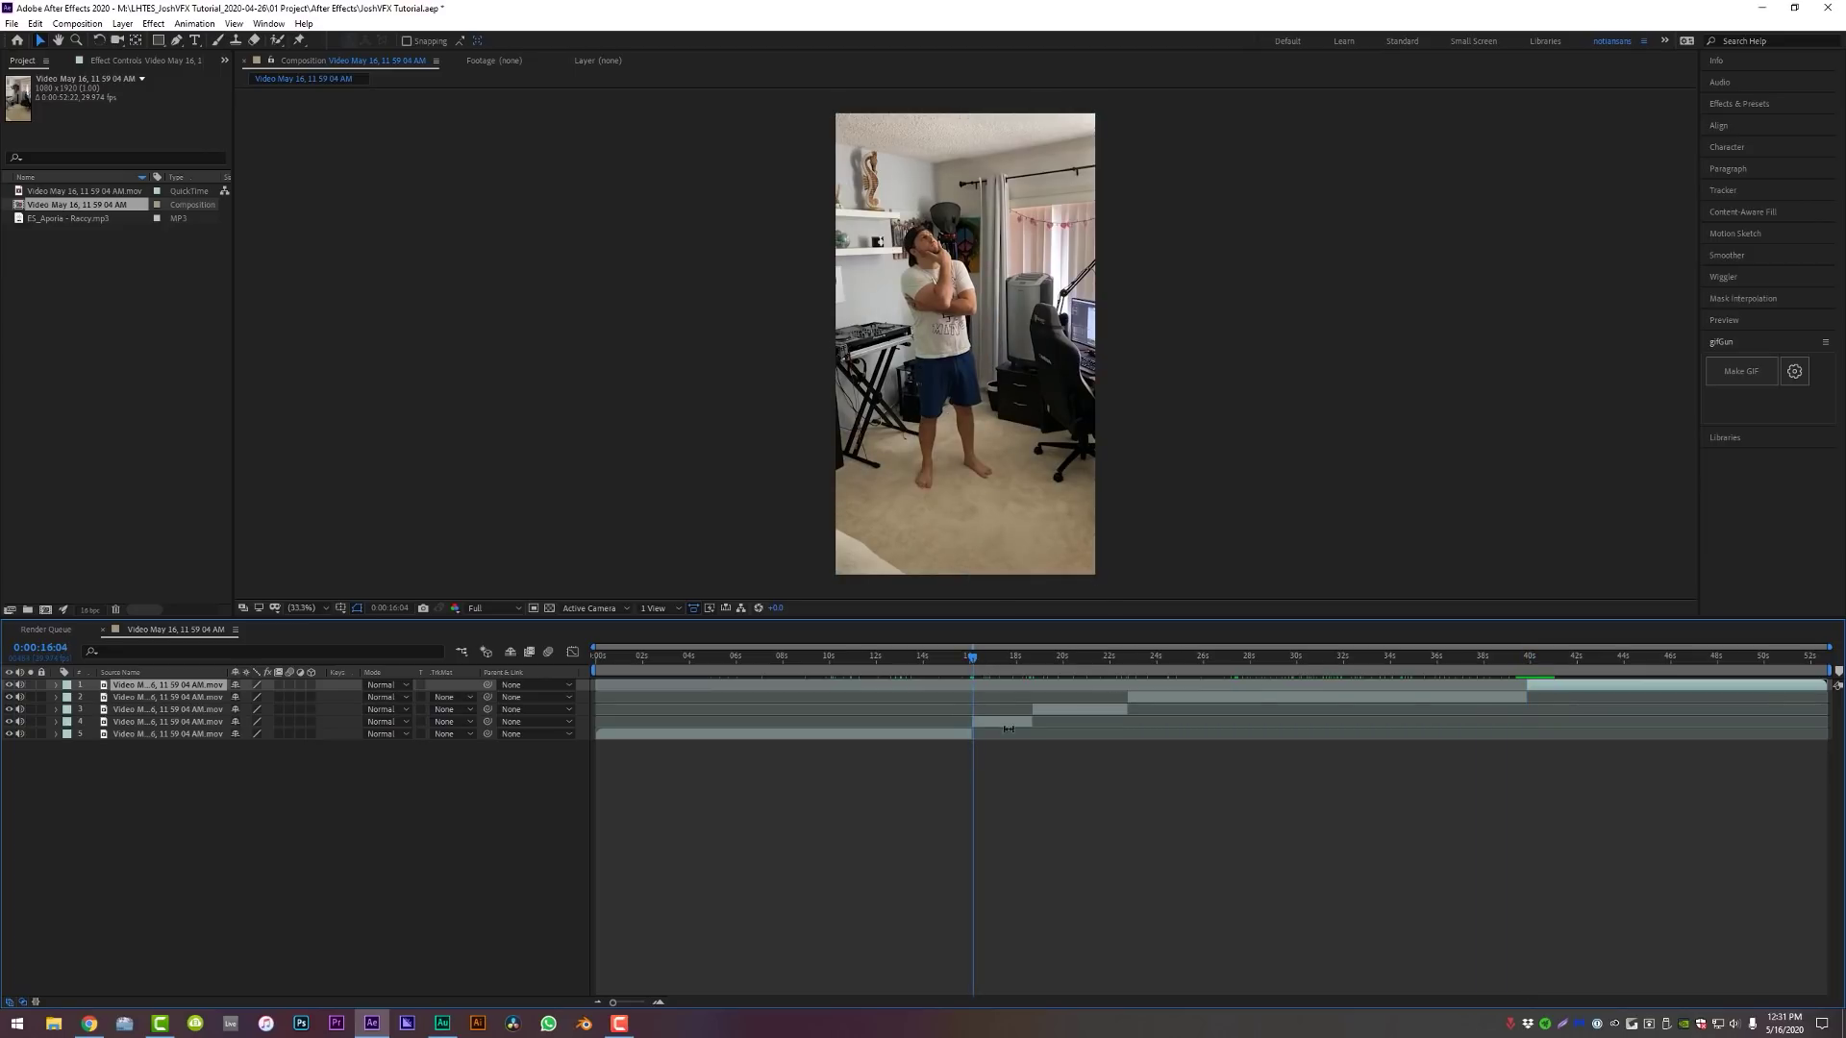
# Freeze layer 4 on its current frame with Time > Freeze Frame
pyautogui.click(999, 723)
pyautogui.scroll(3, 994, 723)
pyautogui.rightClick(1234, 727)
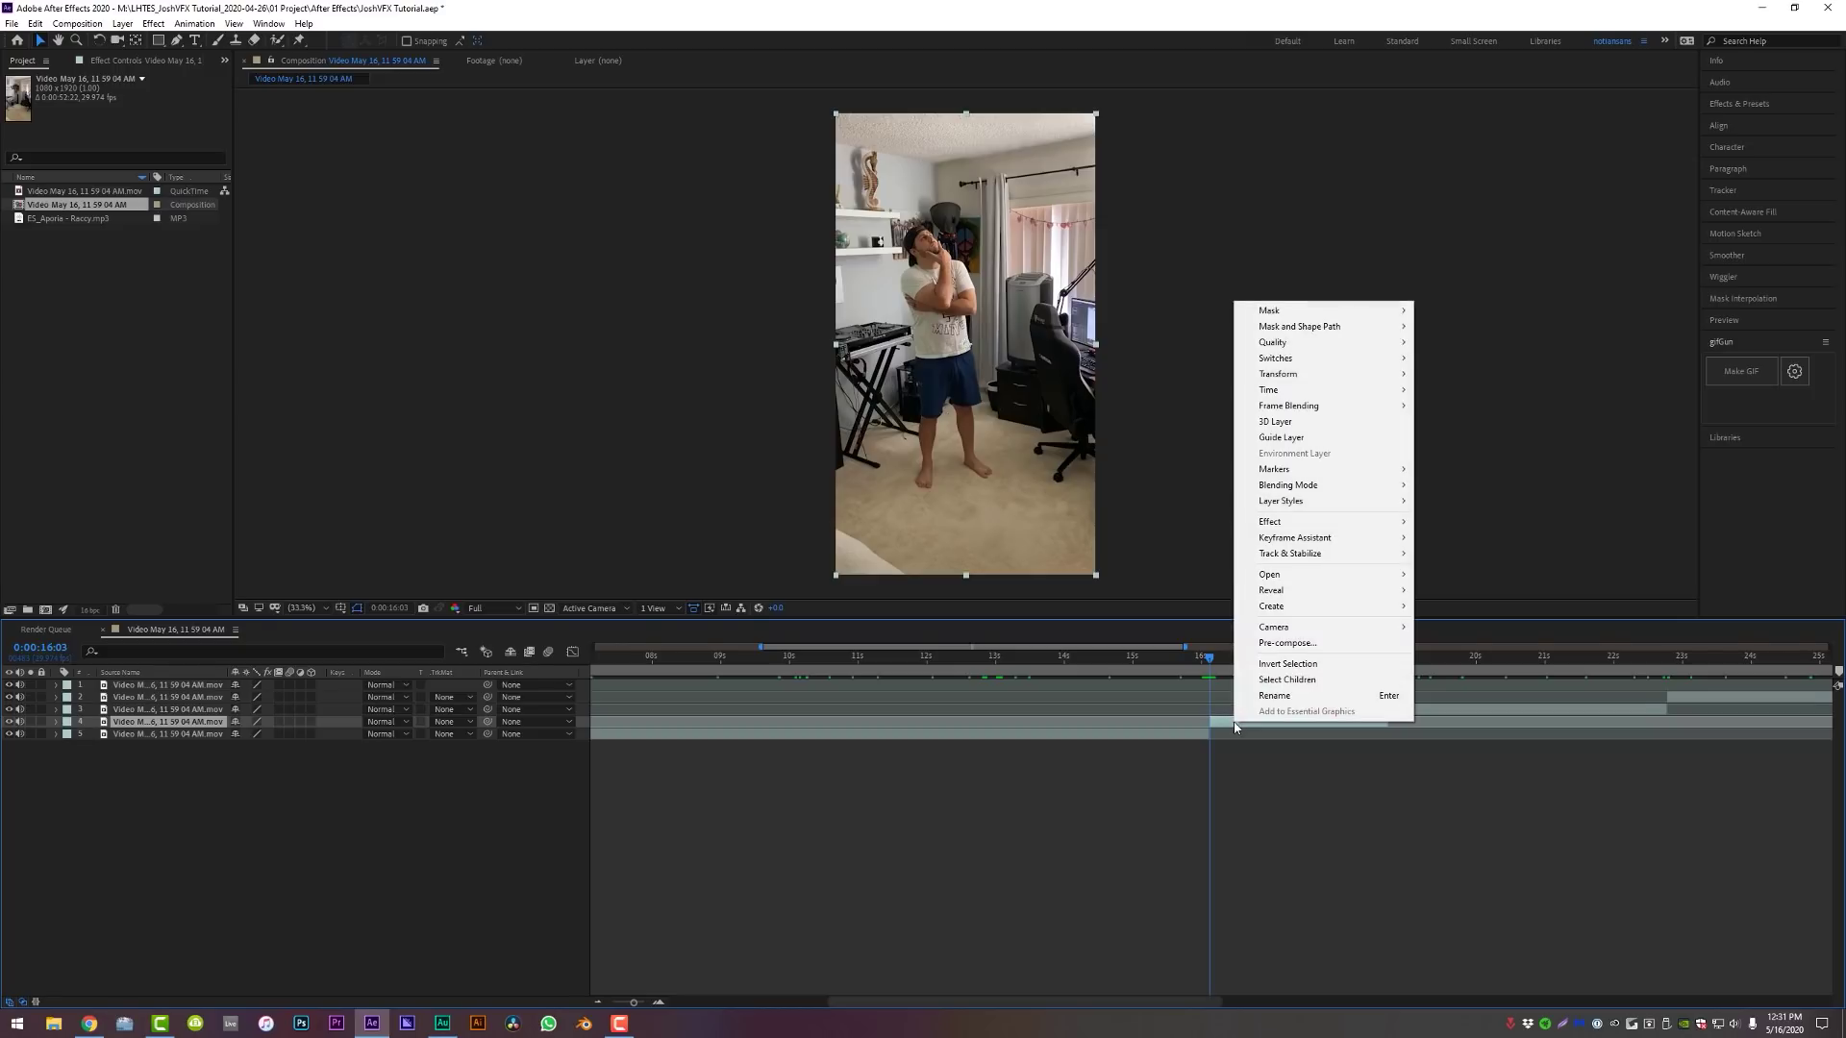
pyautogui.moveTo(1324, 393)
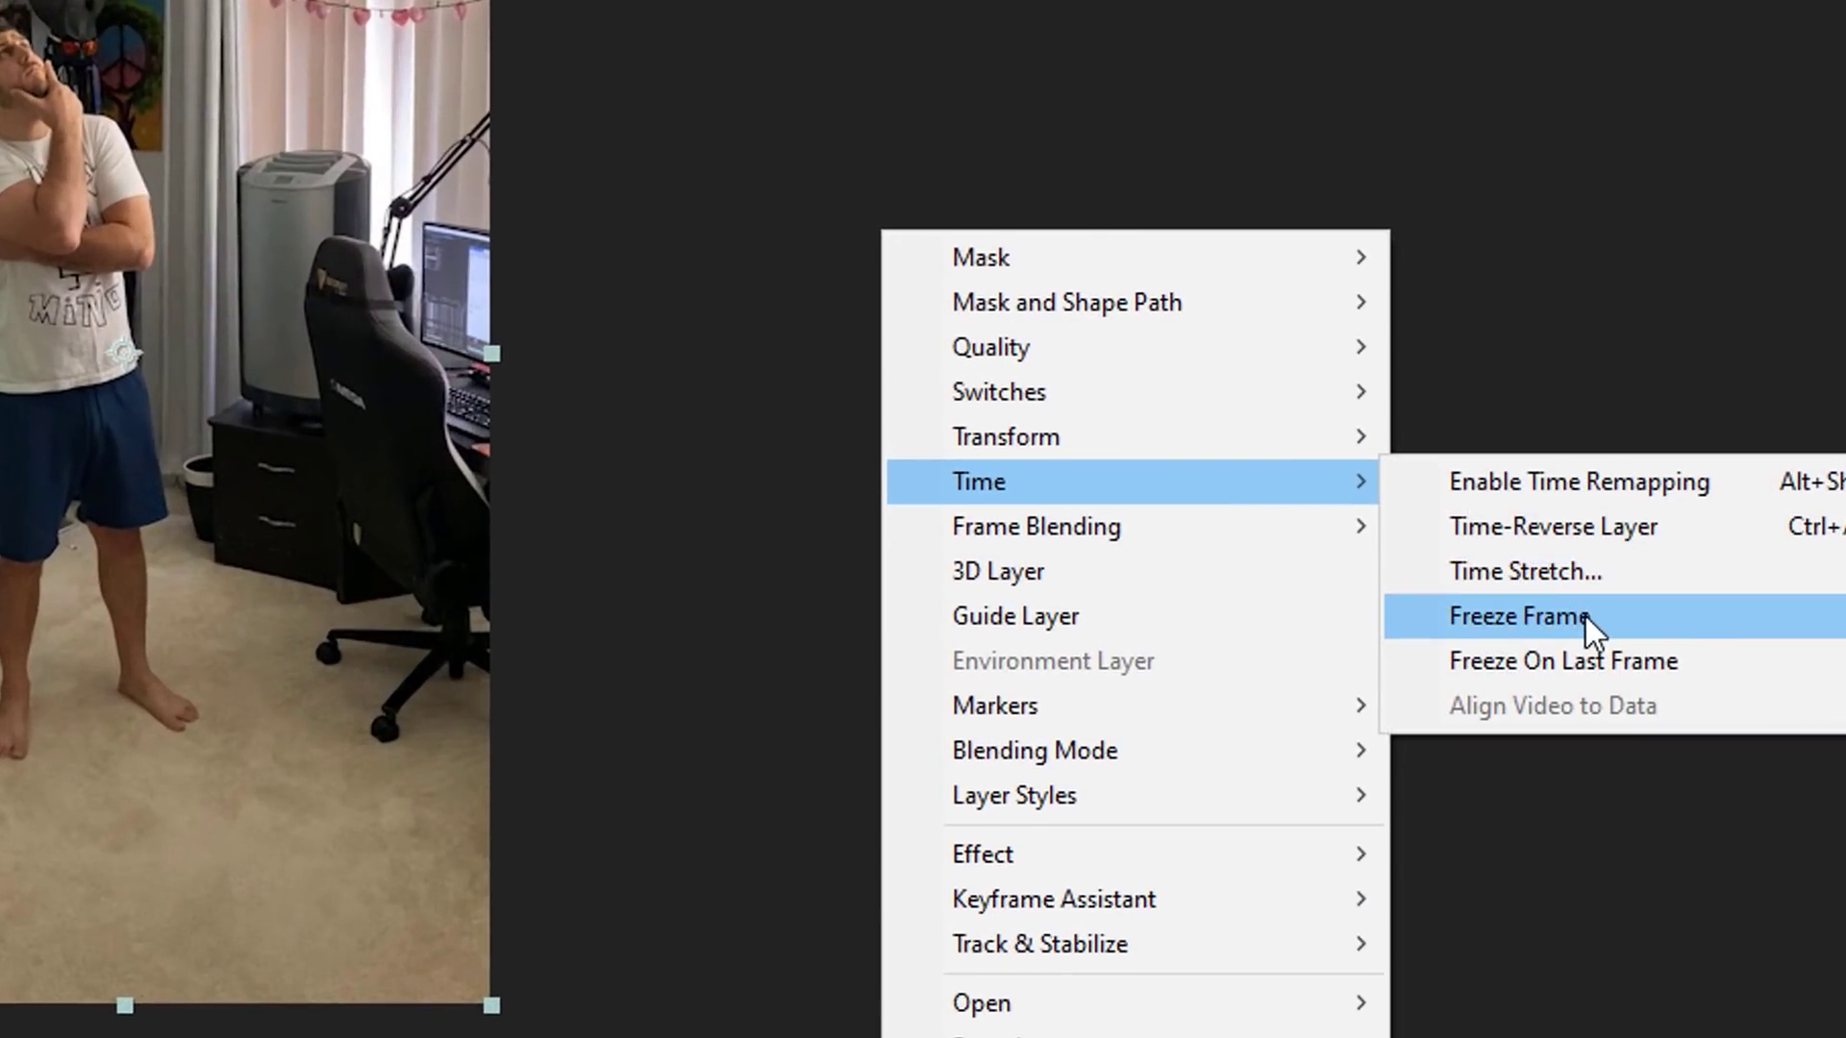
pyautogui.click(1584, 615)
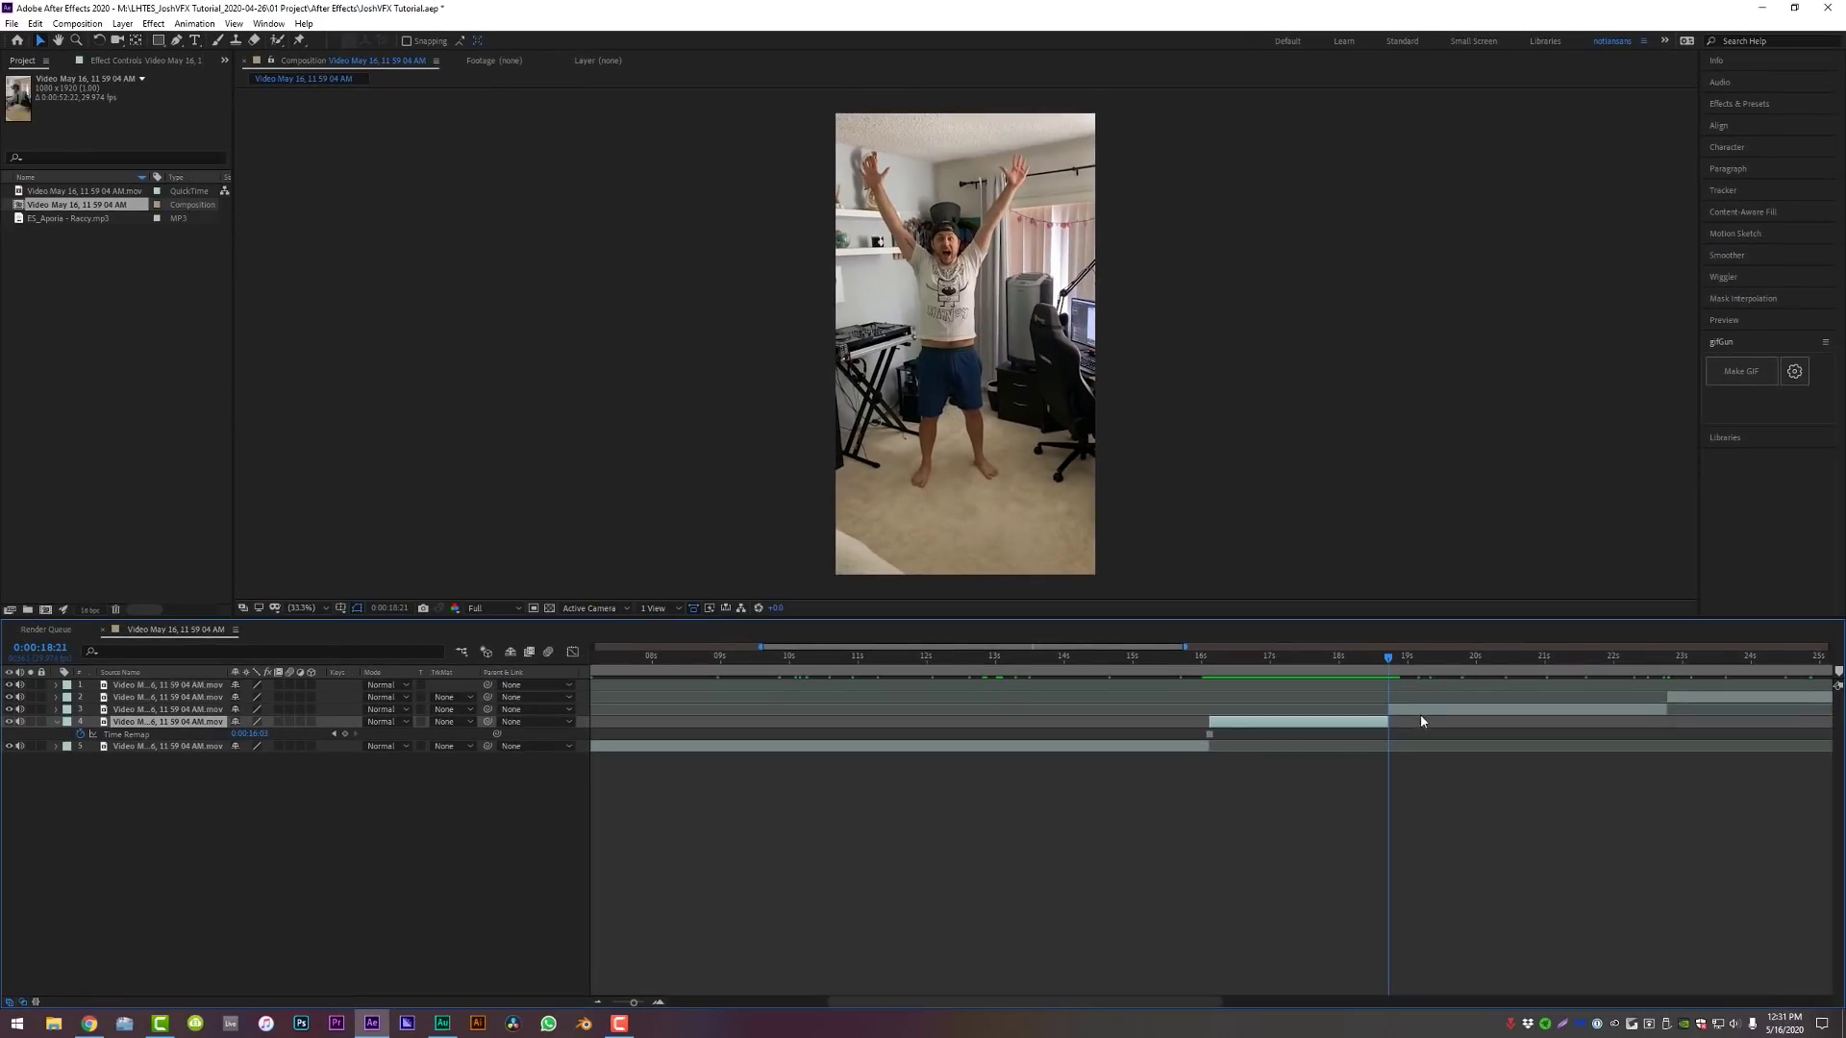
# Freeze layer 3 on its current frame and freeze layer 2 at 22:23
pyautogui.rightClick(1421, 711)
pyautogui.moveTo(1505, 385)
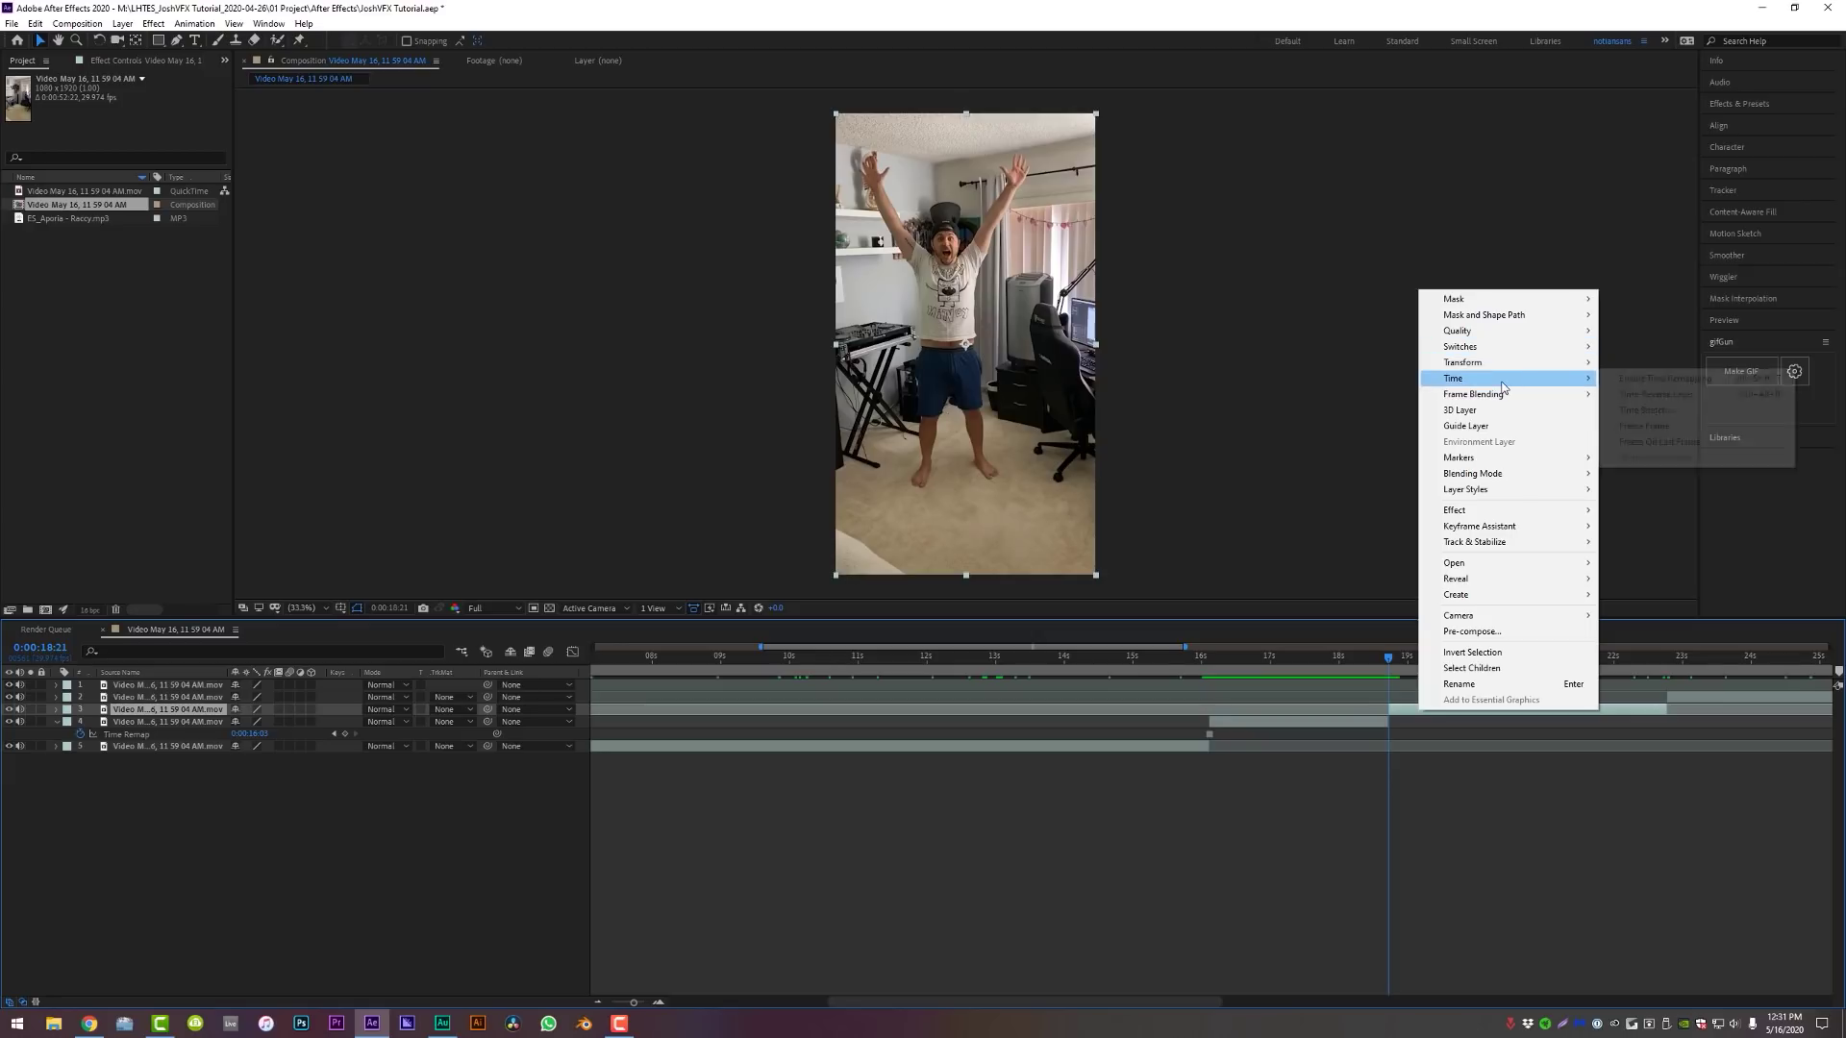
pyautogui.click(1635, 426)
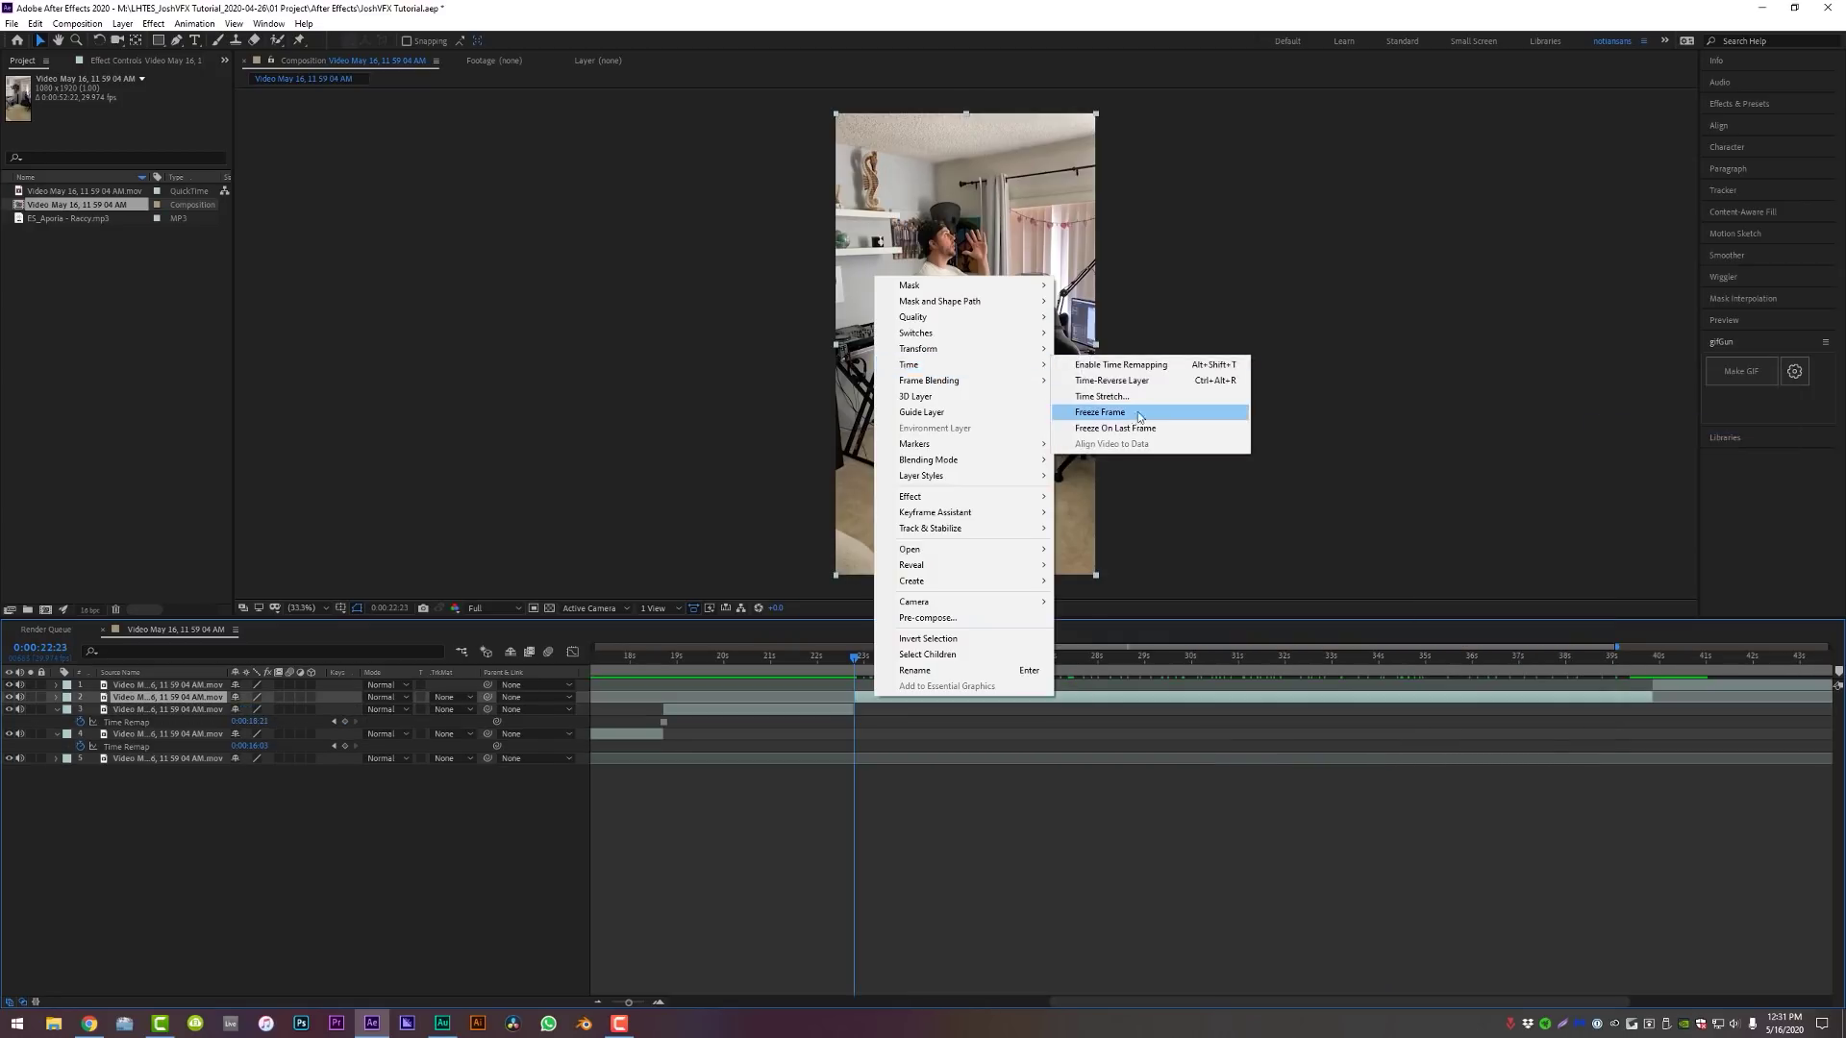
pyautogui.click(1142, 414)
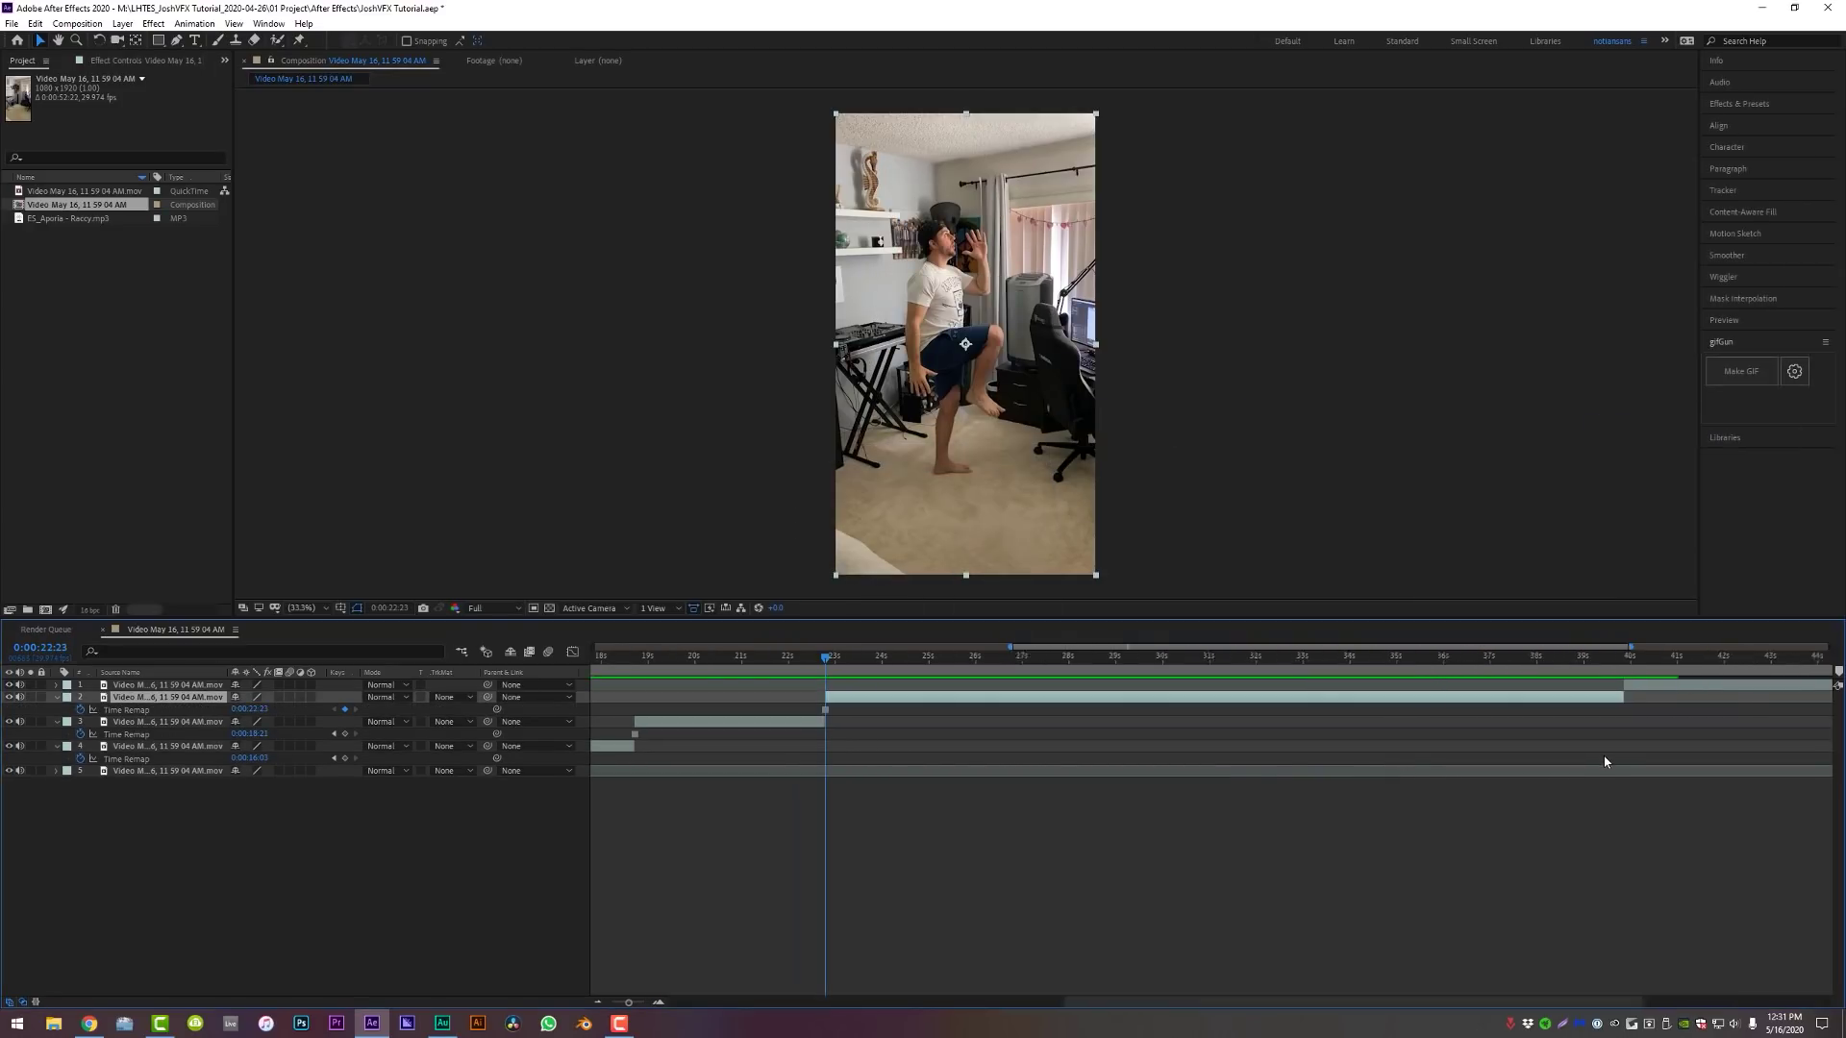
# Split the top layer at 39:26 and freeze the new layer 2
pyautogui.press('o')
pyautogui.click(1278, 692)
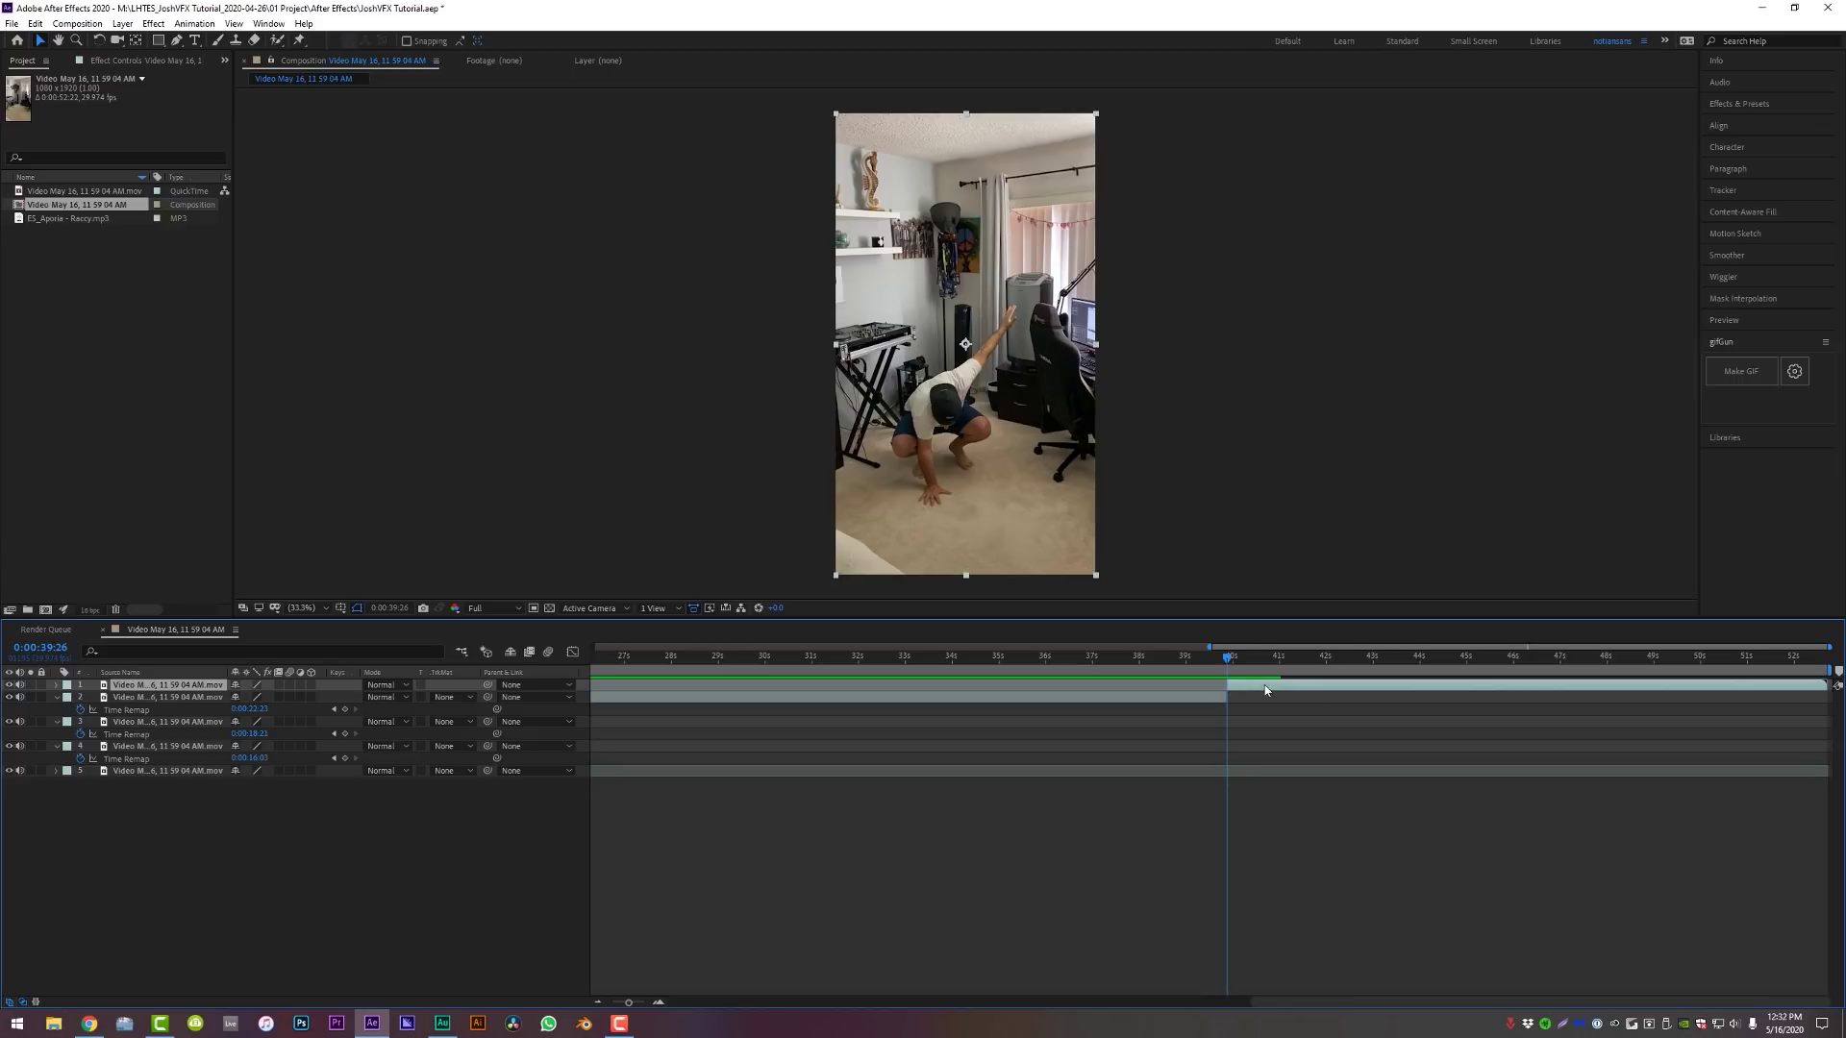
pyautogui.hotkey('ctrl', 'shift', 'd')
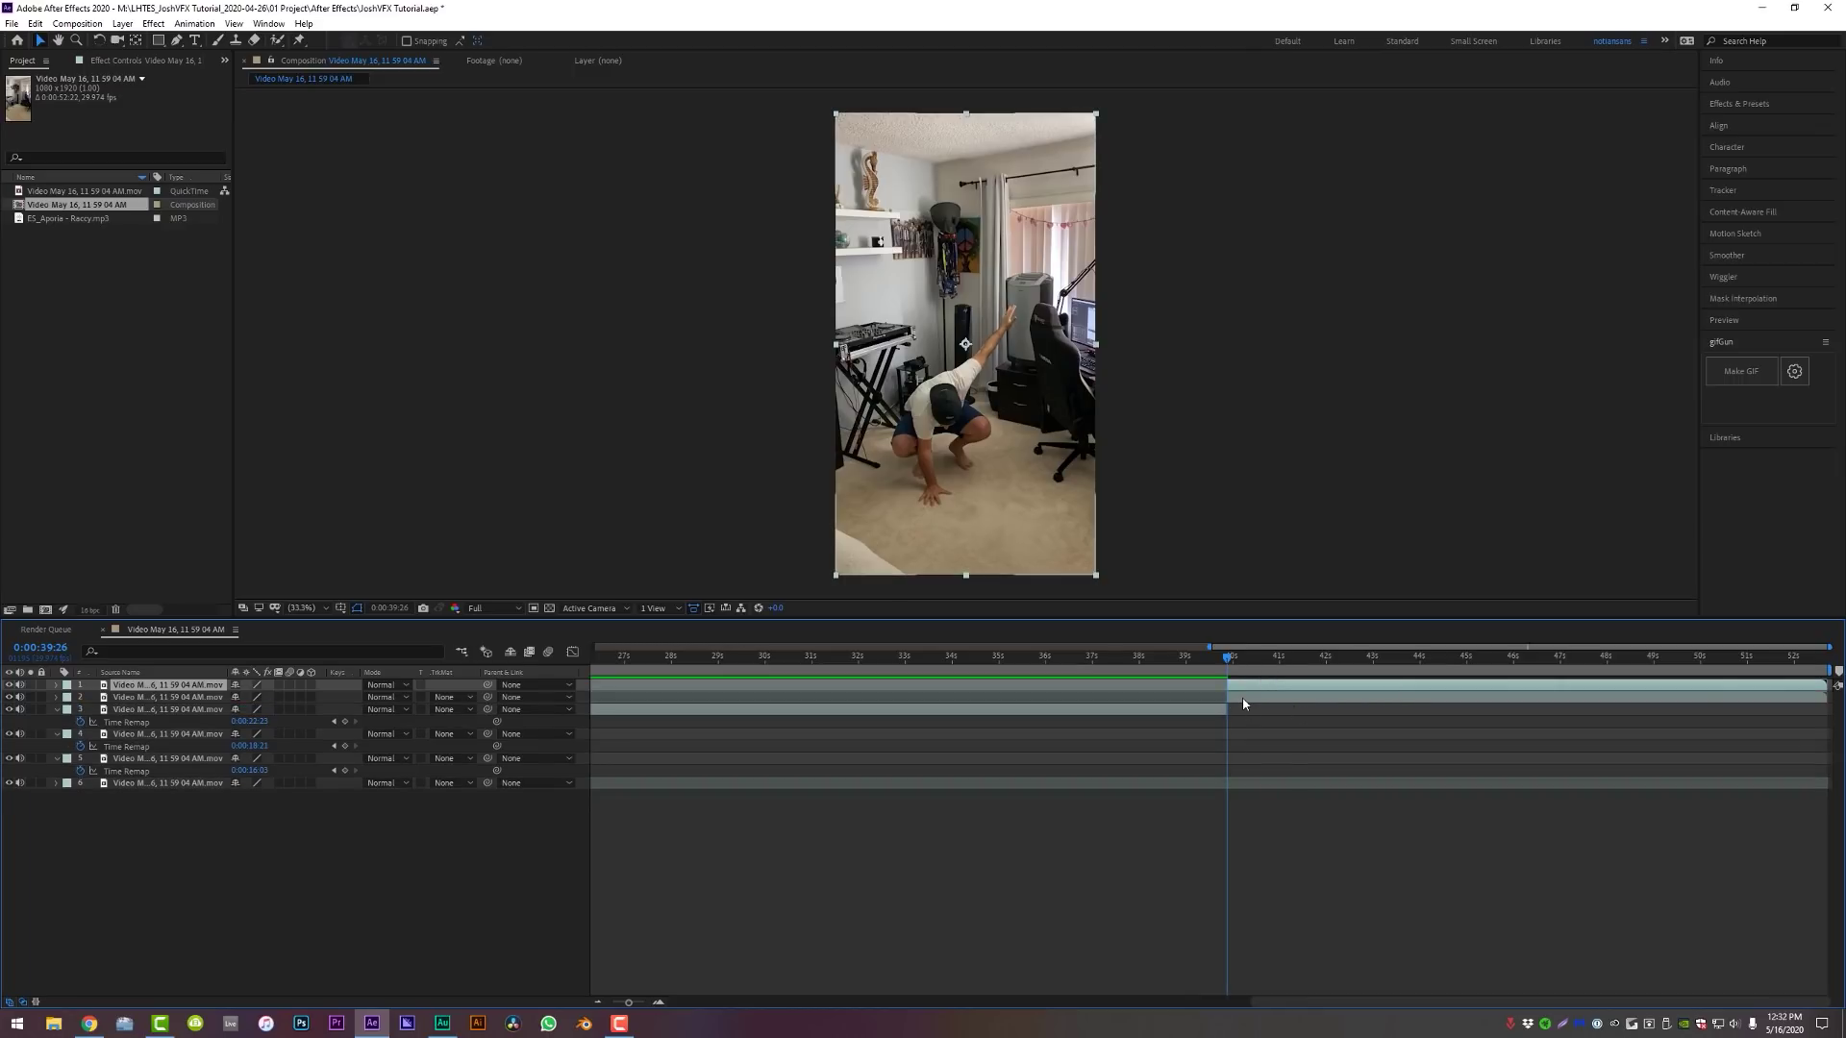
pyautogui.rightClick(1243, 700)
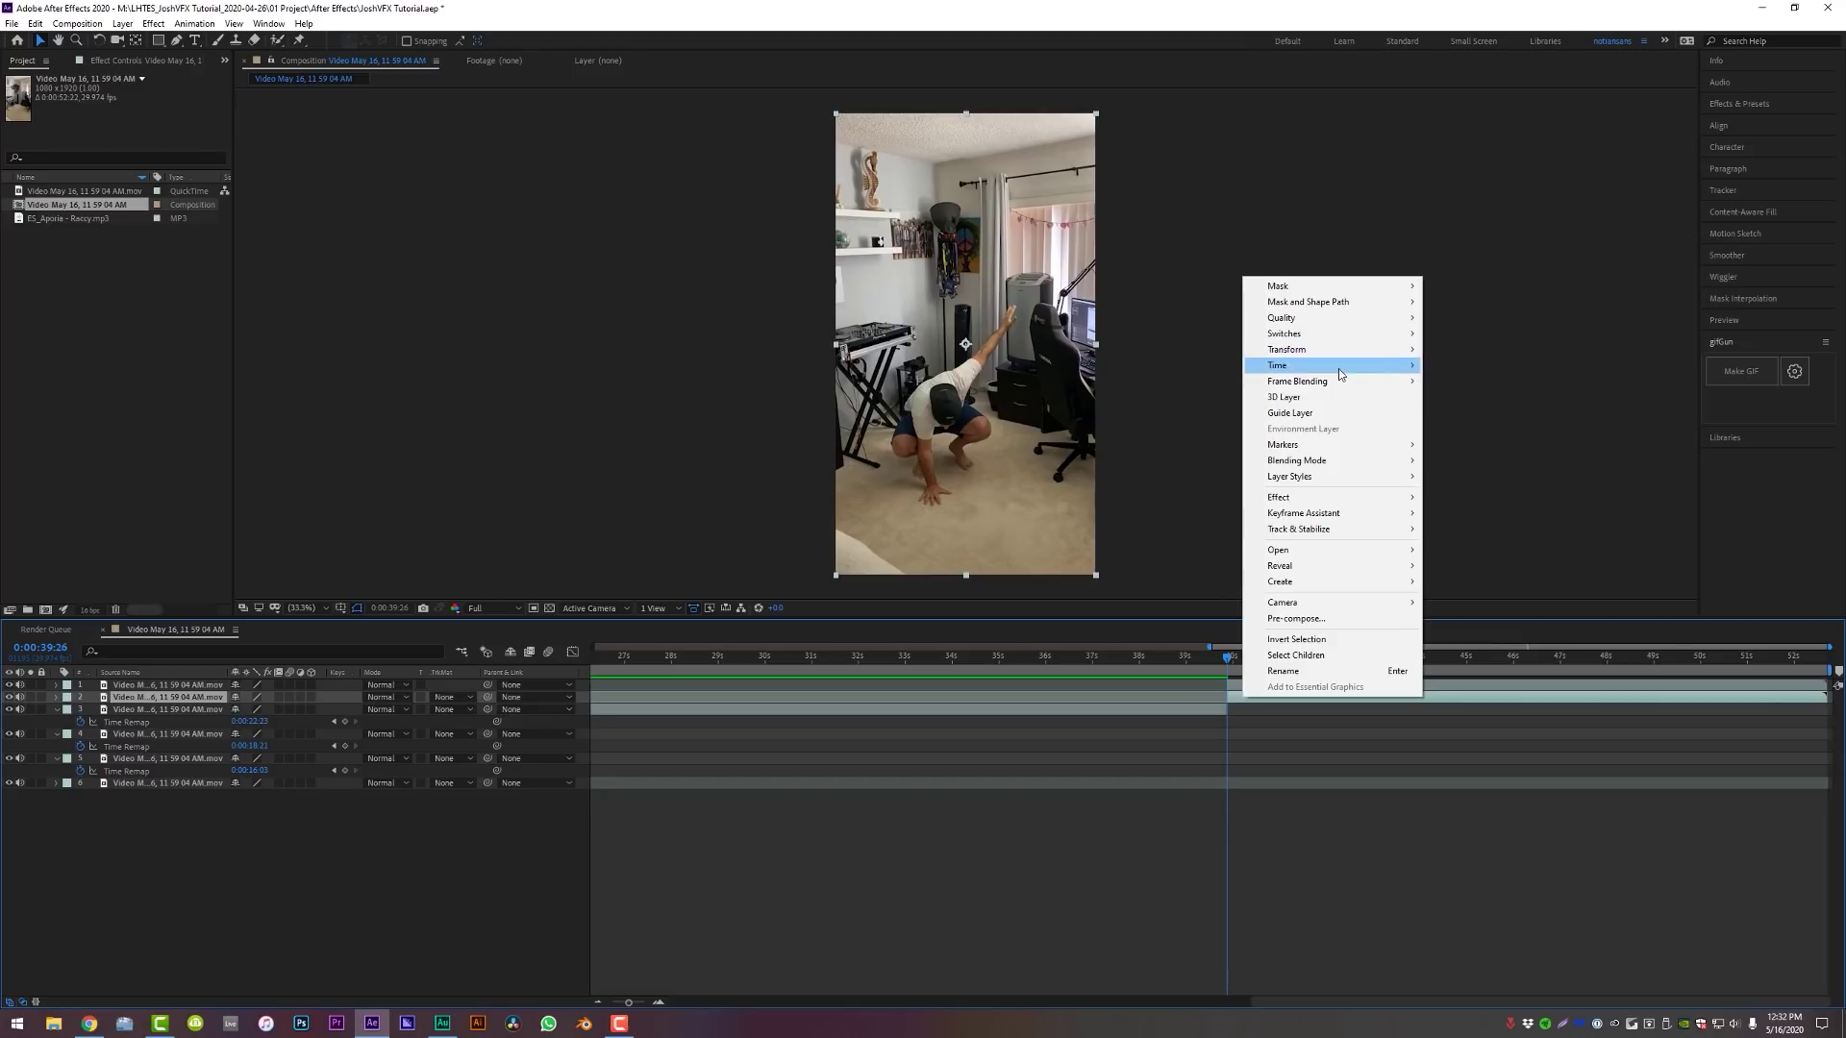
pyautogui.moveTo(1339, 373)
pyautogui.click(1470, 412)
# Add the ES_Aporia - Raccy.mp3 music track to the composition as a new layer
pyautogui.press(';')
pyautogui.click(77, 223)
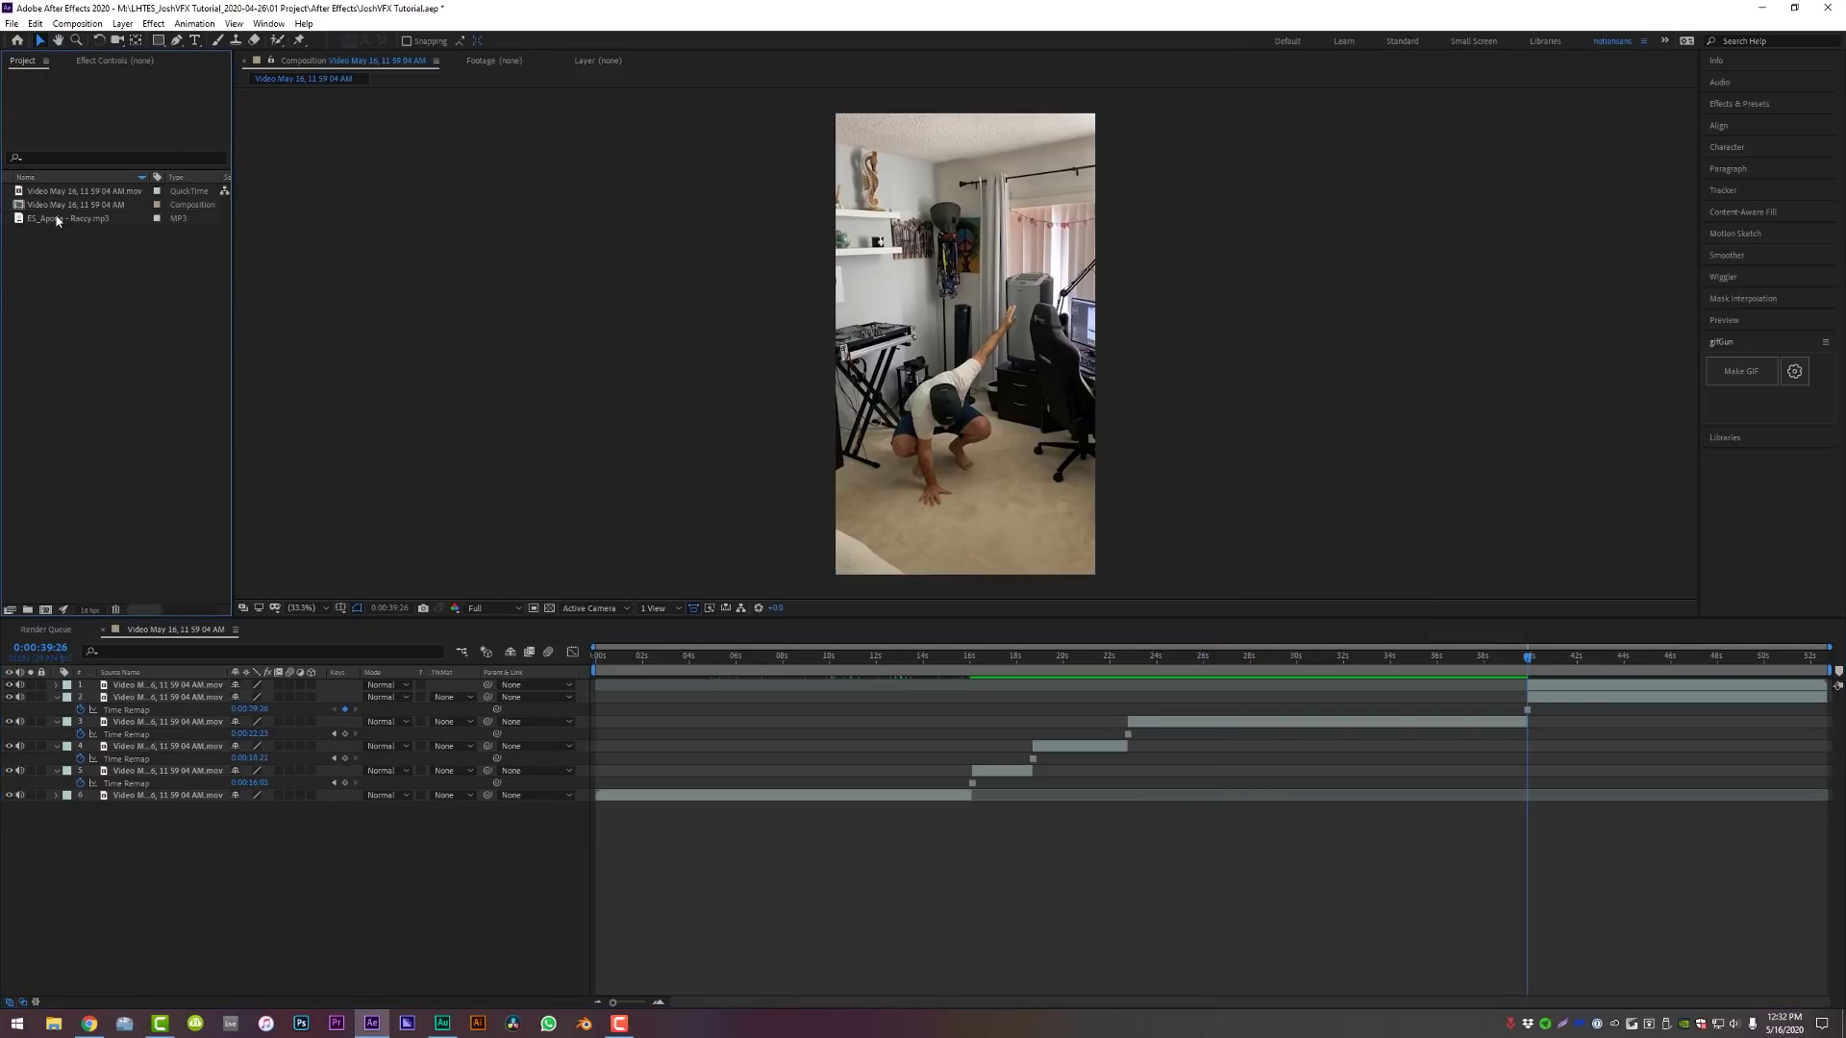
pyautogui.moveTo(58, 219); pyautogui.dragTo(180, 827)
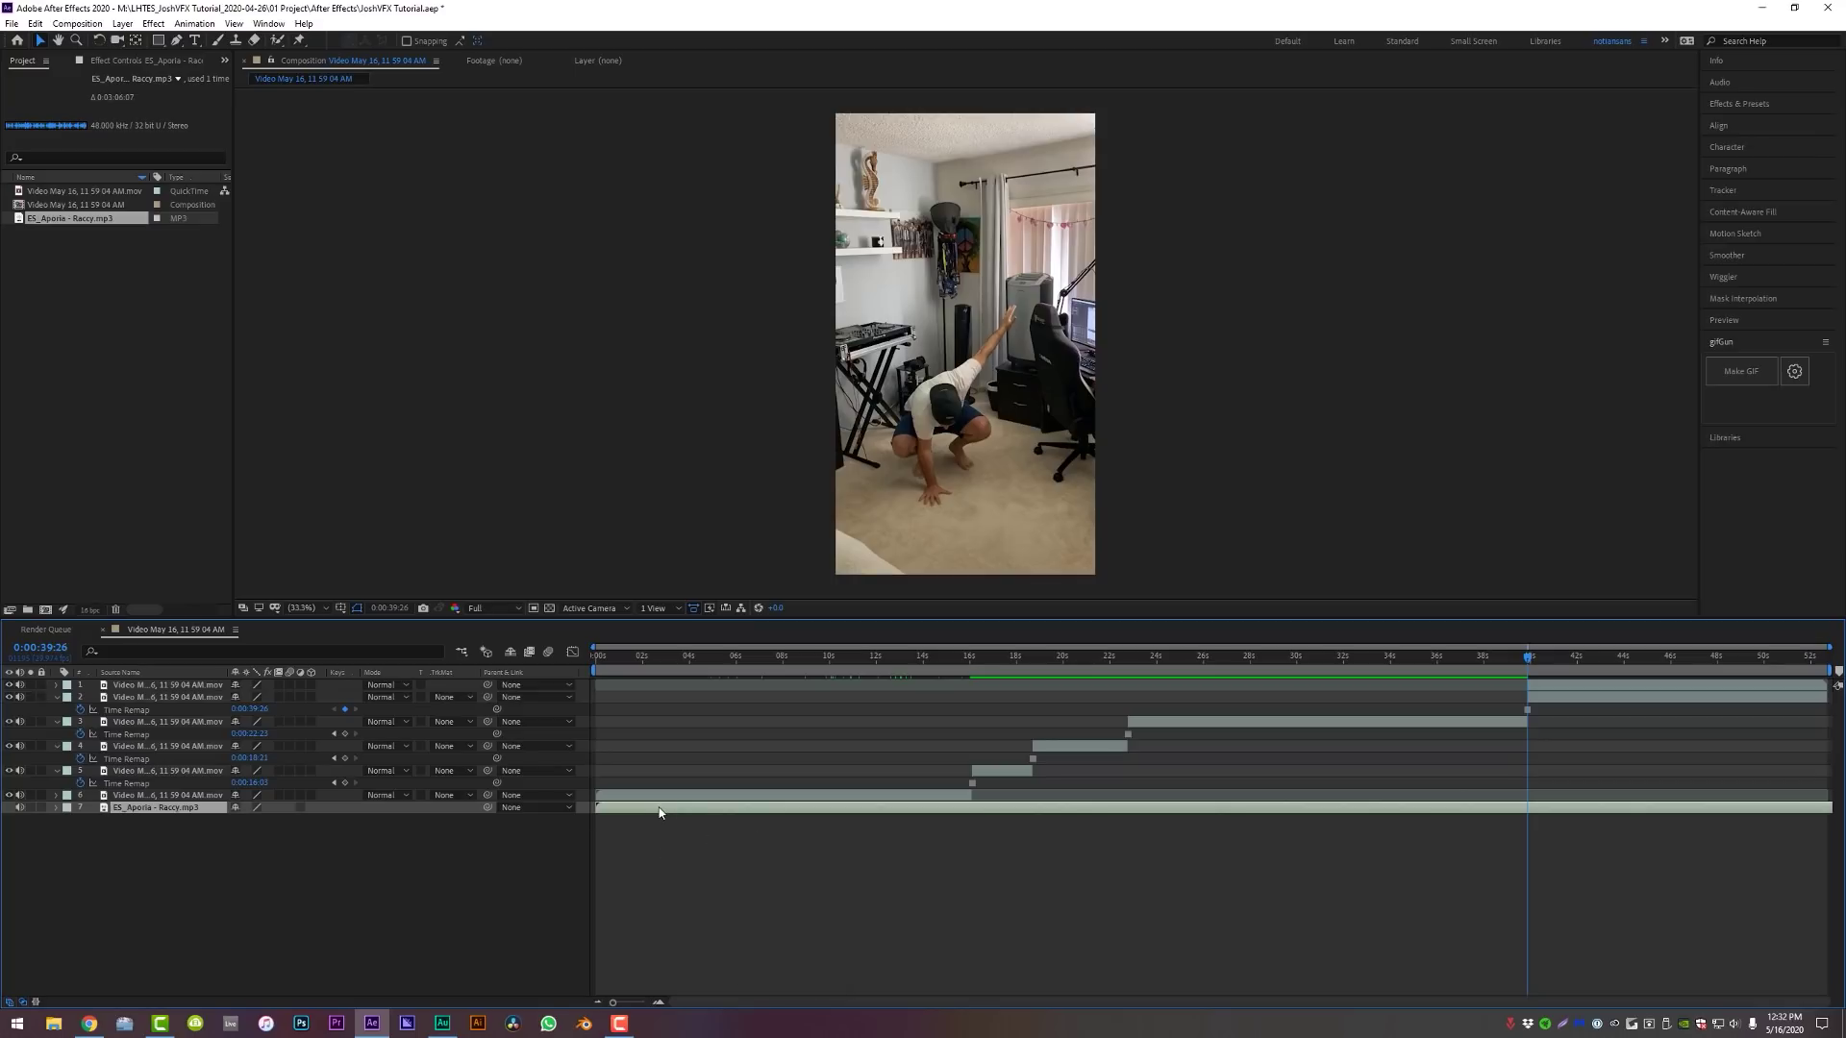
# Split the music at the 28:15 drop, delete the opening, slide the rest to 0:00, and preview
pyautogui.press('l')
pyautogui.press('l')
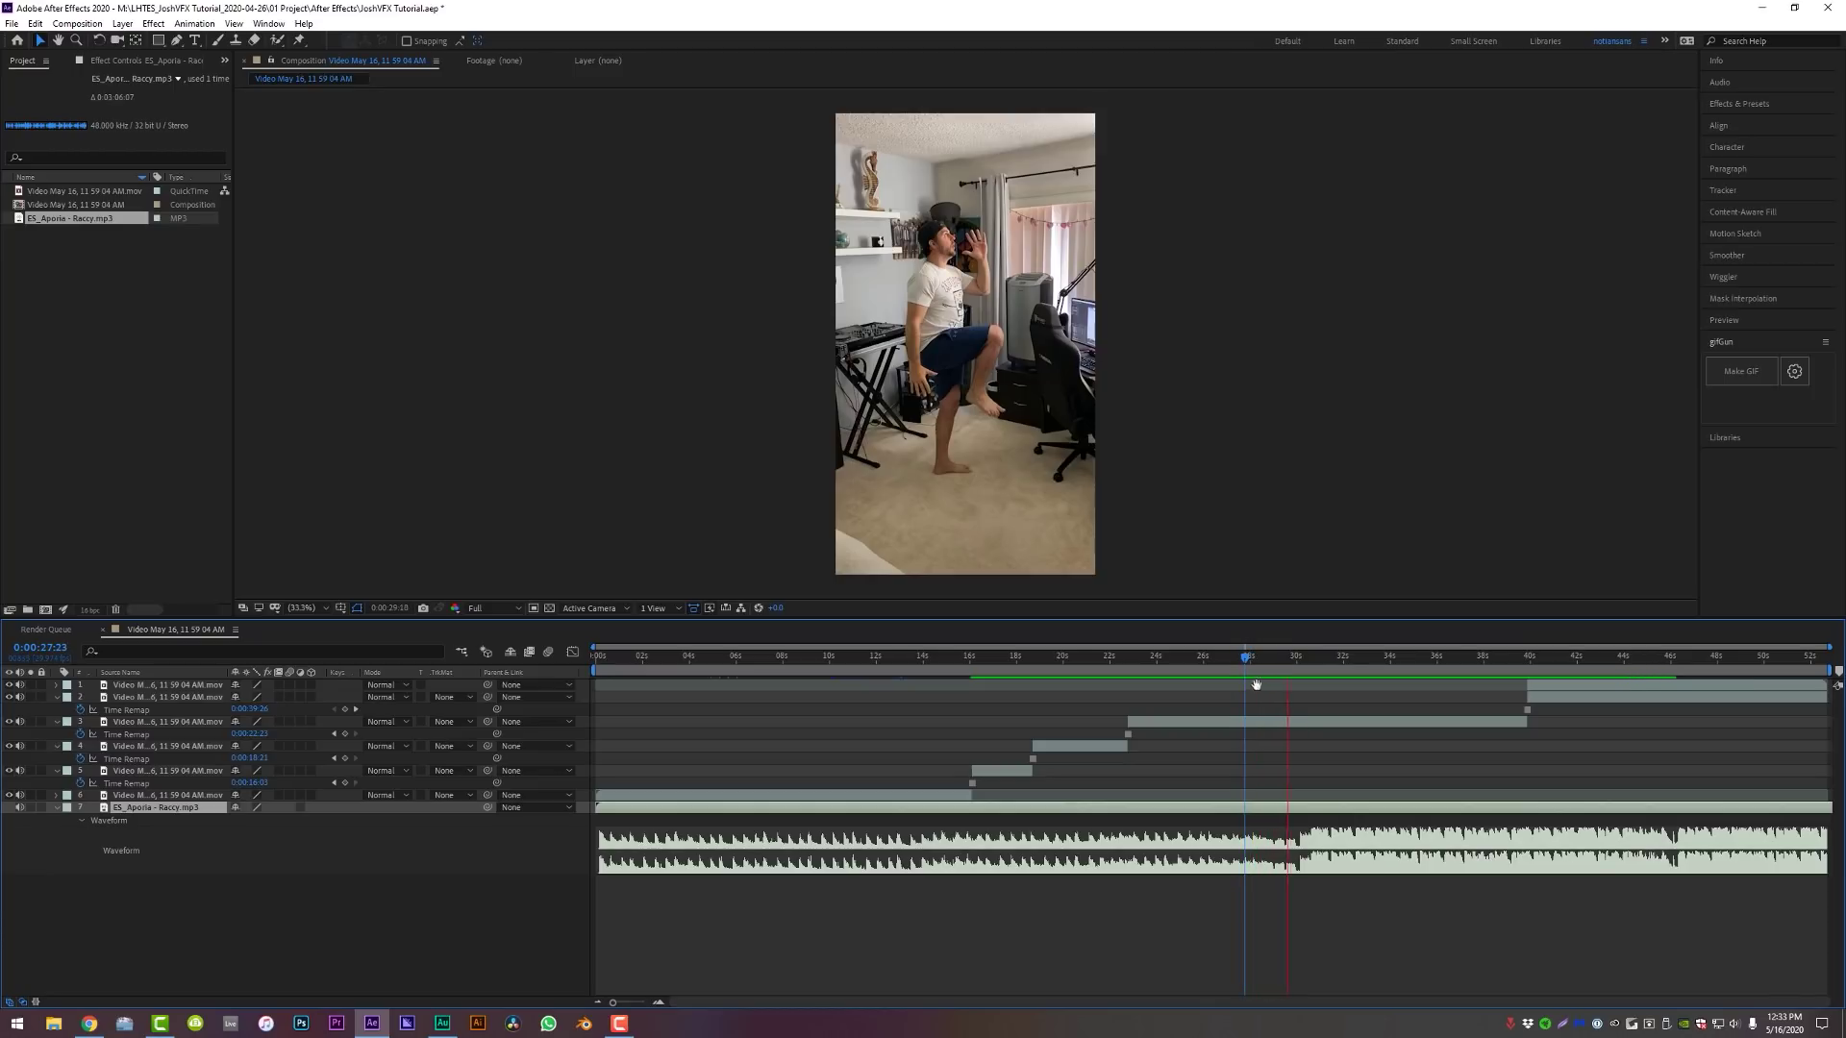
pyautogui.press('=')
pyautogui.click(1365, 660)
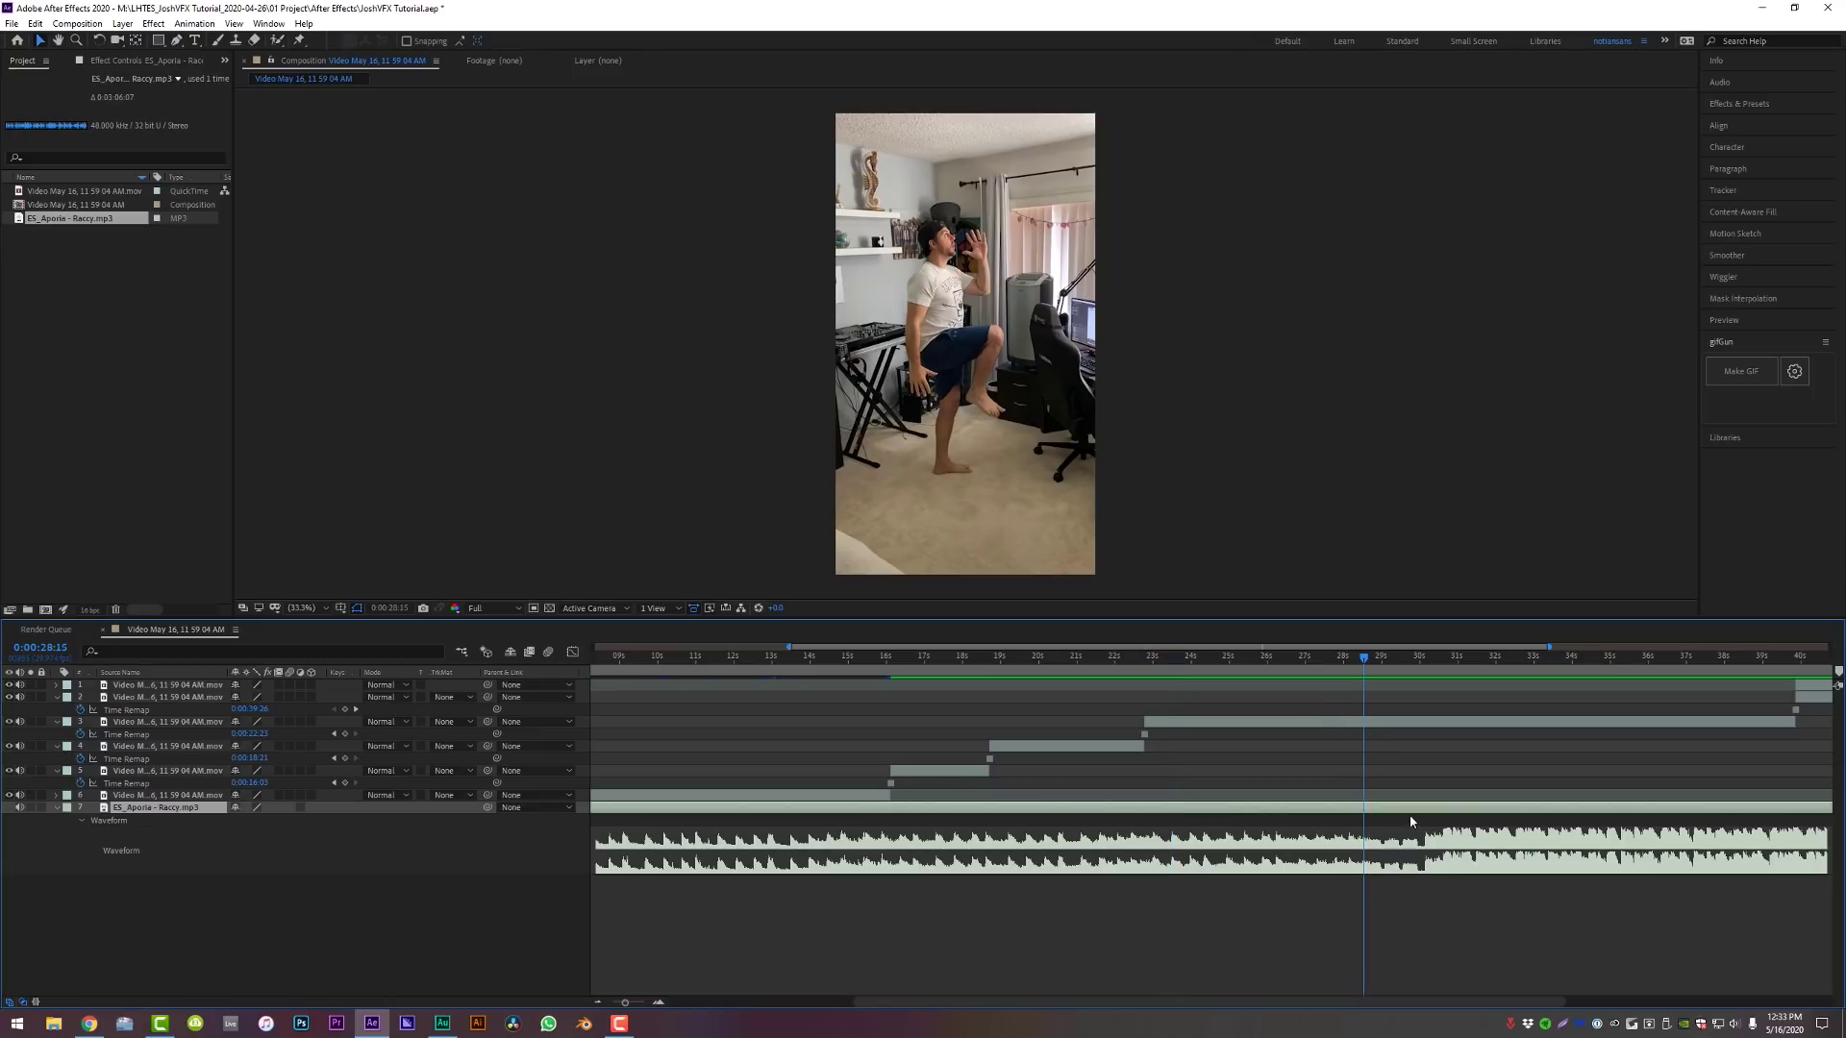
pyautogui.hotkey('ctrl', 'shift', 'd')
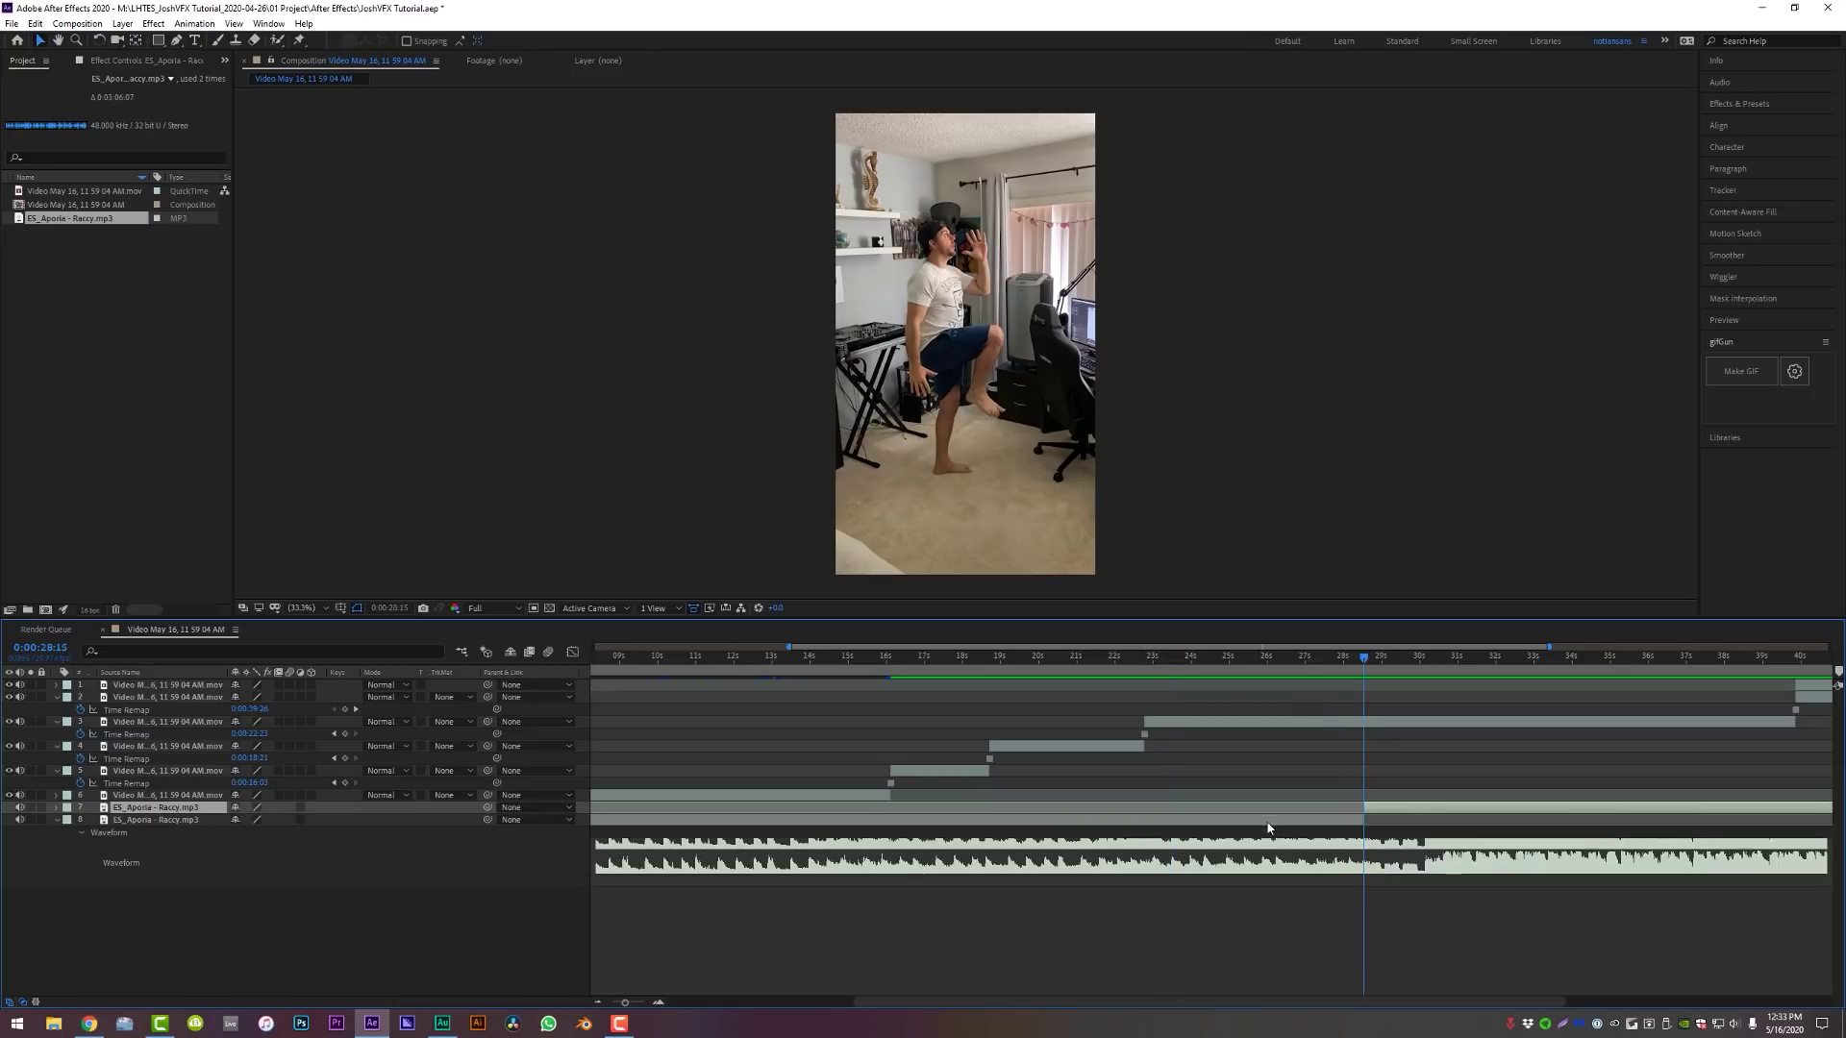
pyautogui.press('Delete')
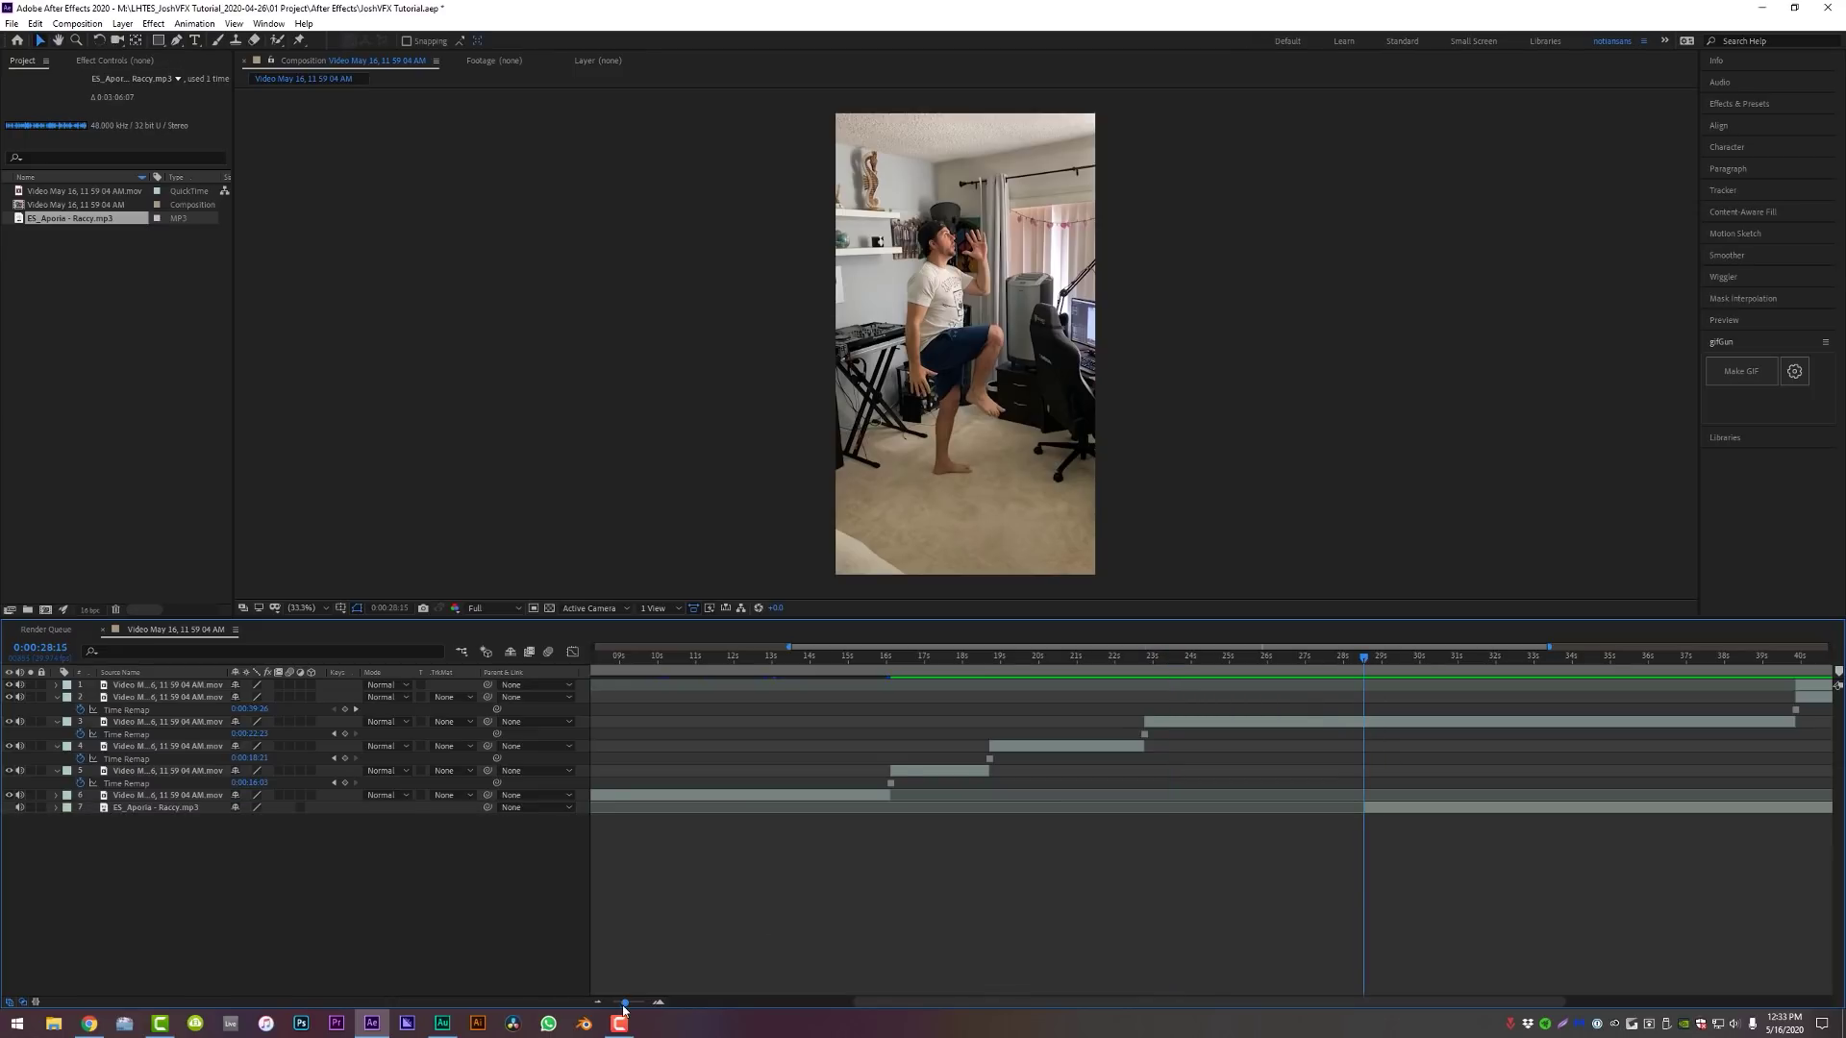
pyautogui.moveTo(624, 1003); pyautogui.dragTo(612, 1004)
pyautogui.moveTo(1283, 796); pyautogui.dragTo(621, 814)
pyautogui.press('space')
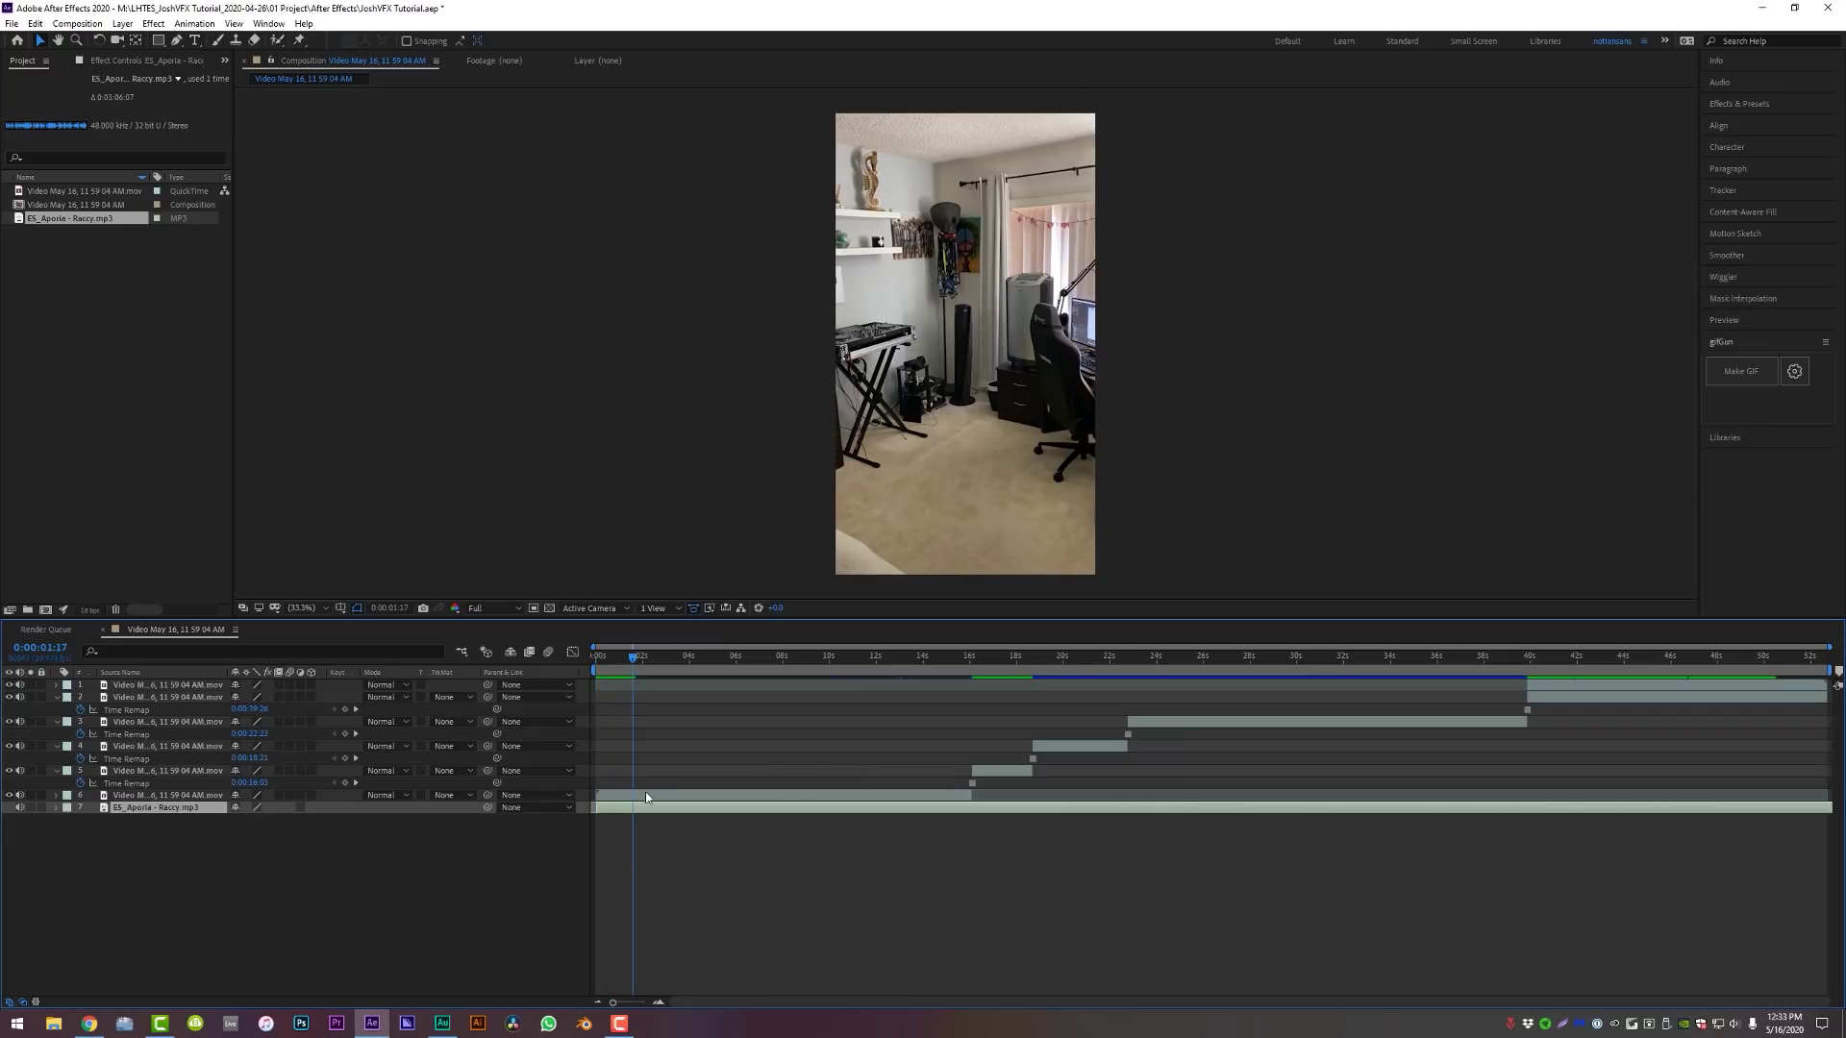
# Move layer 1's clip to start near 0:01 and mute audio on layers 1–6
pyautogui.moveTo(1594, 684); pyautogui.dragTo(700, 694)
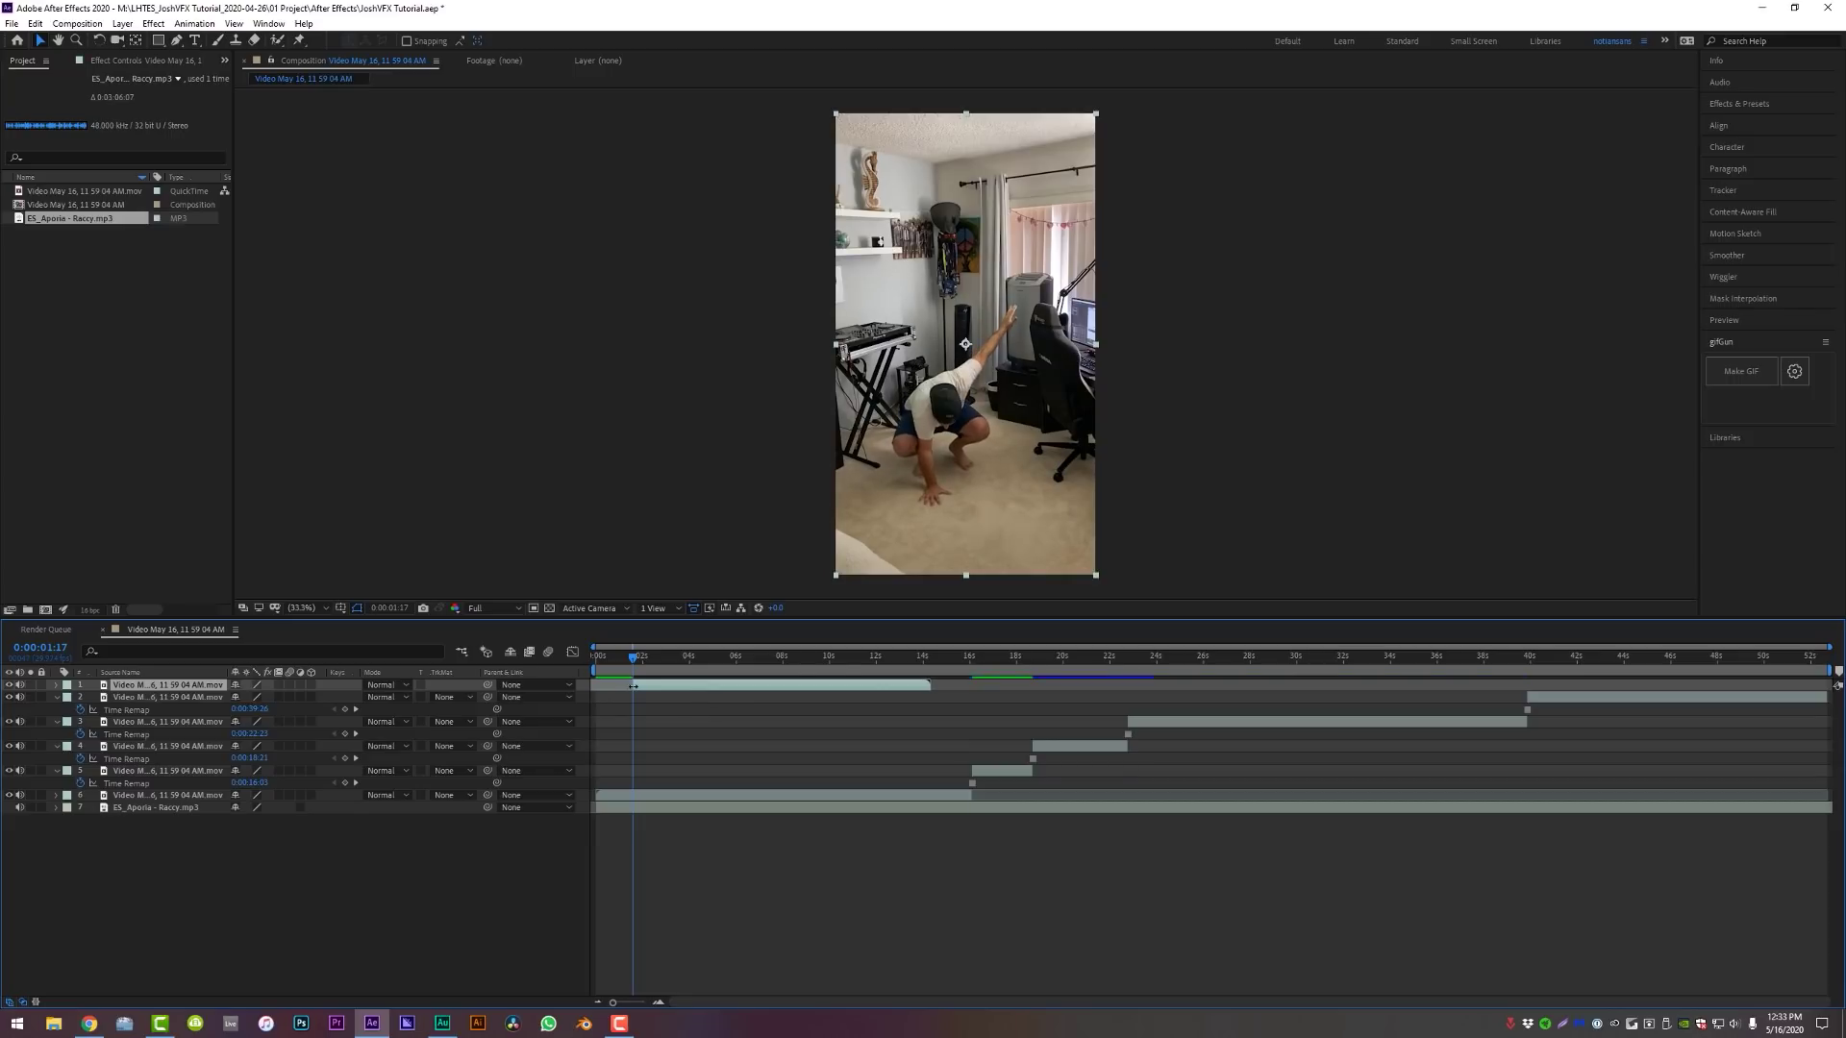
pyautogui.click(19, 697)
pyautogui.click(19, 721)
pyautogui.click(20, 684)
pyautogui.click(19, 746)
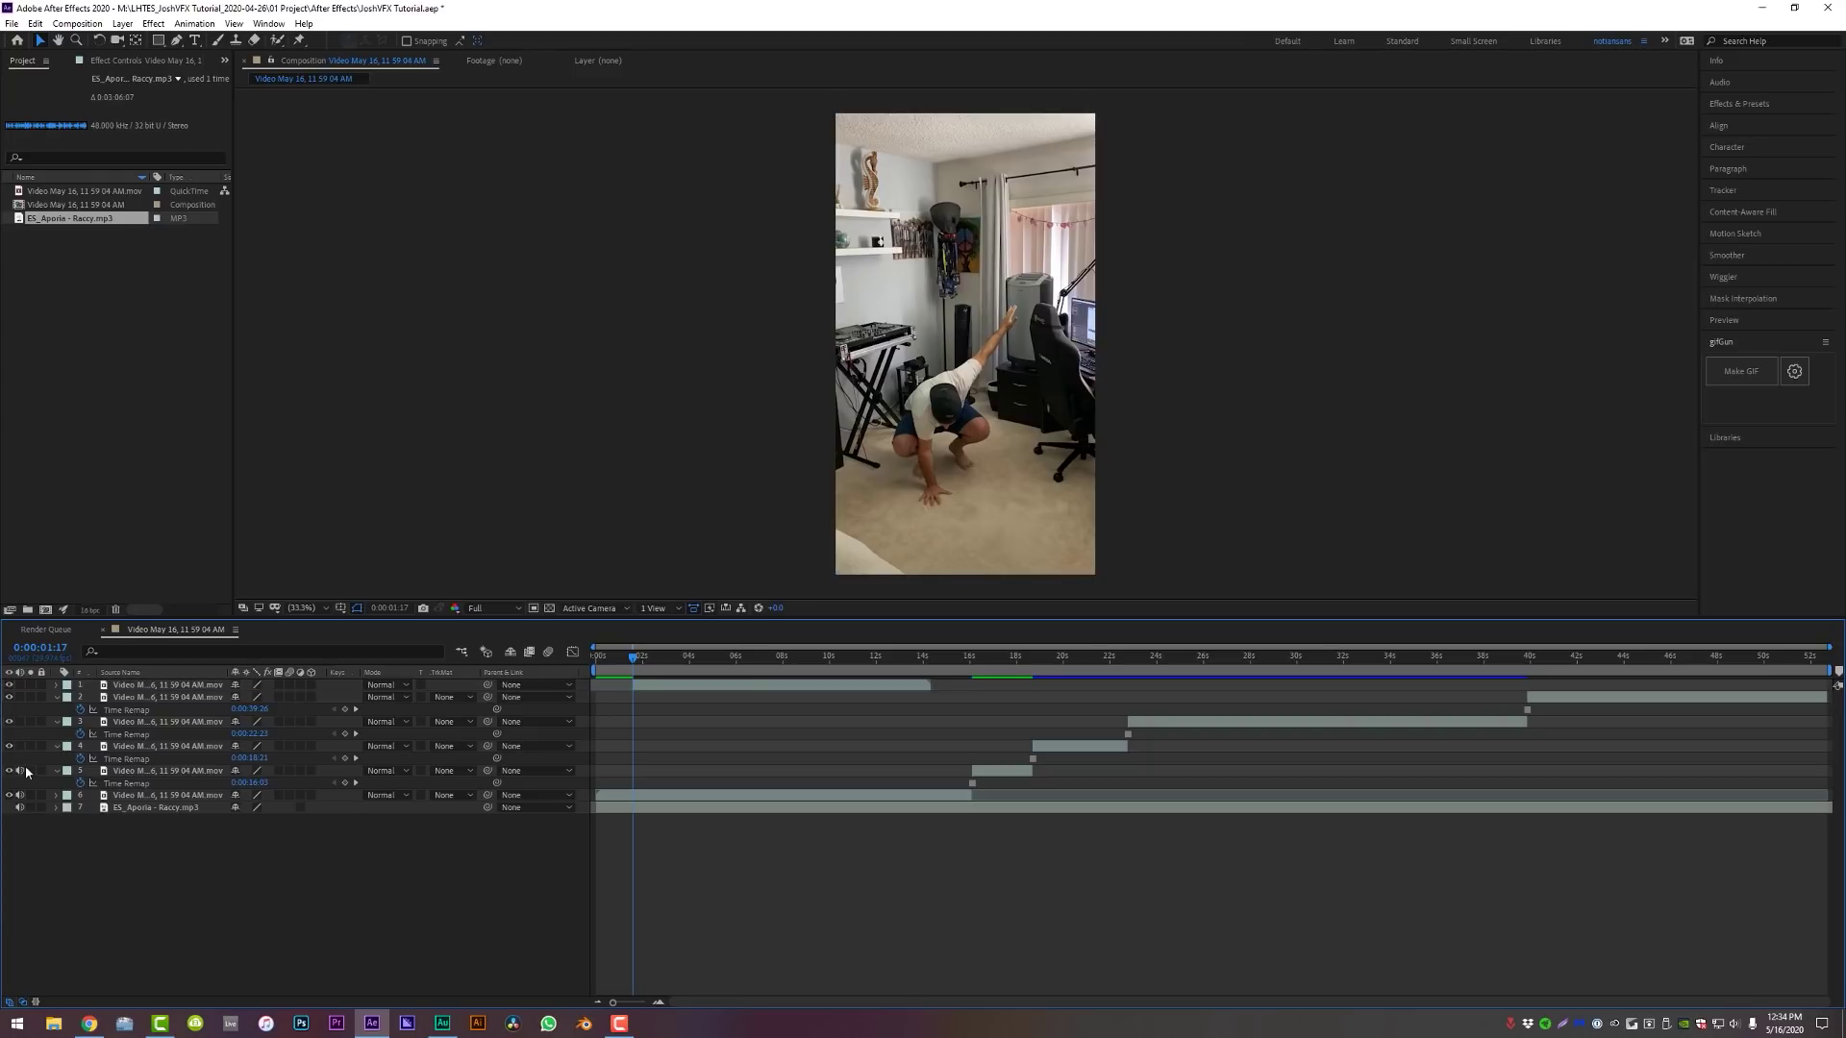
pyautogui.click(19, 770)
pyautogui.click(20, 794)
# Preview the opening from 1:14 with the top layer selected
pyautogui.click(181, 811)
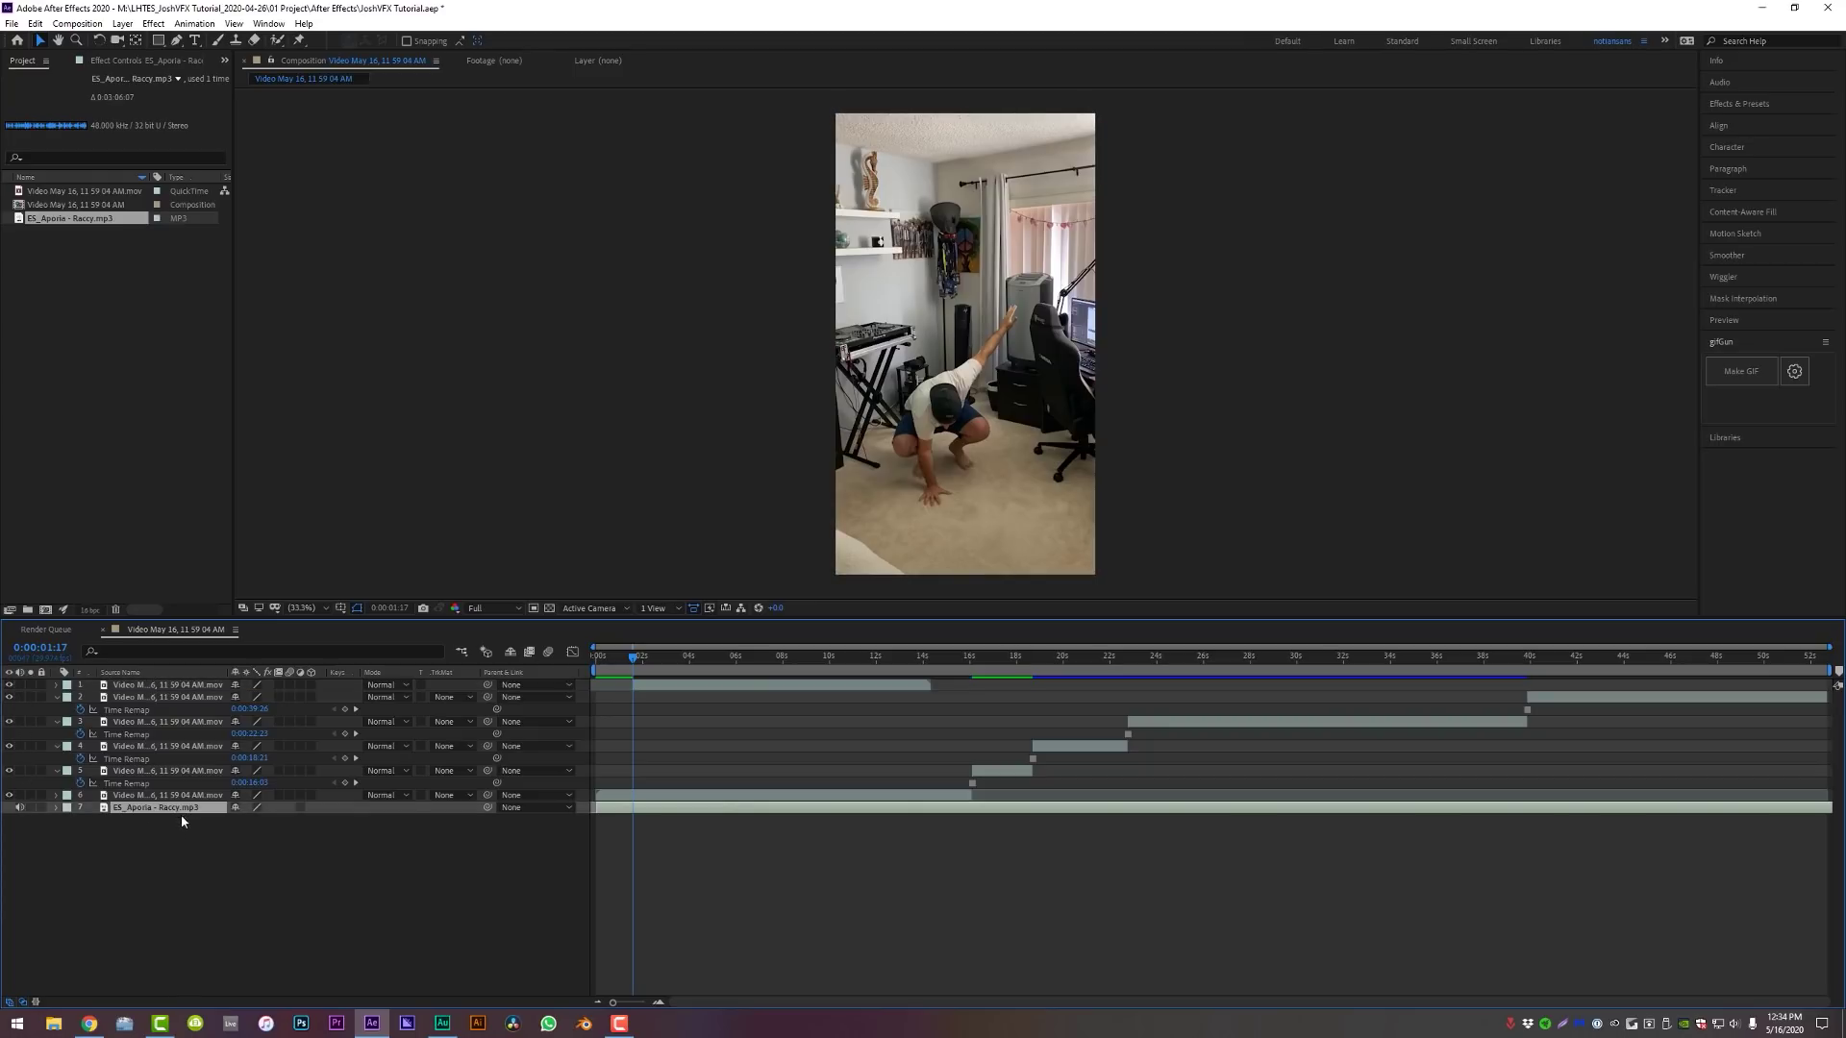
pyautogui.click(693, 873)
pyautogui.click(629, 657)
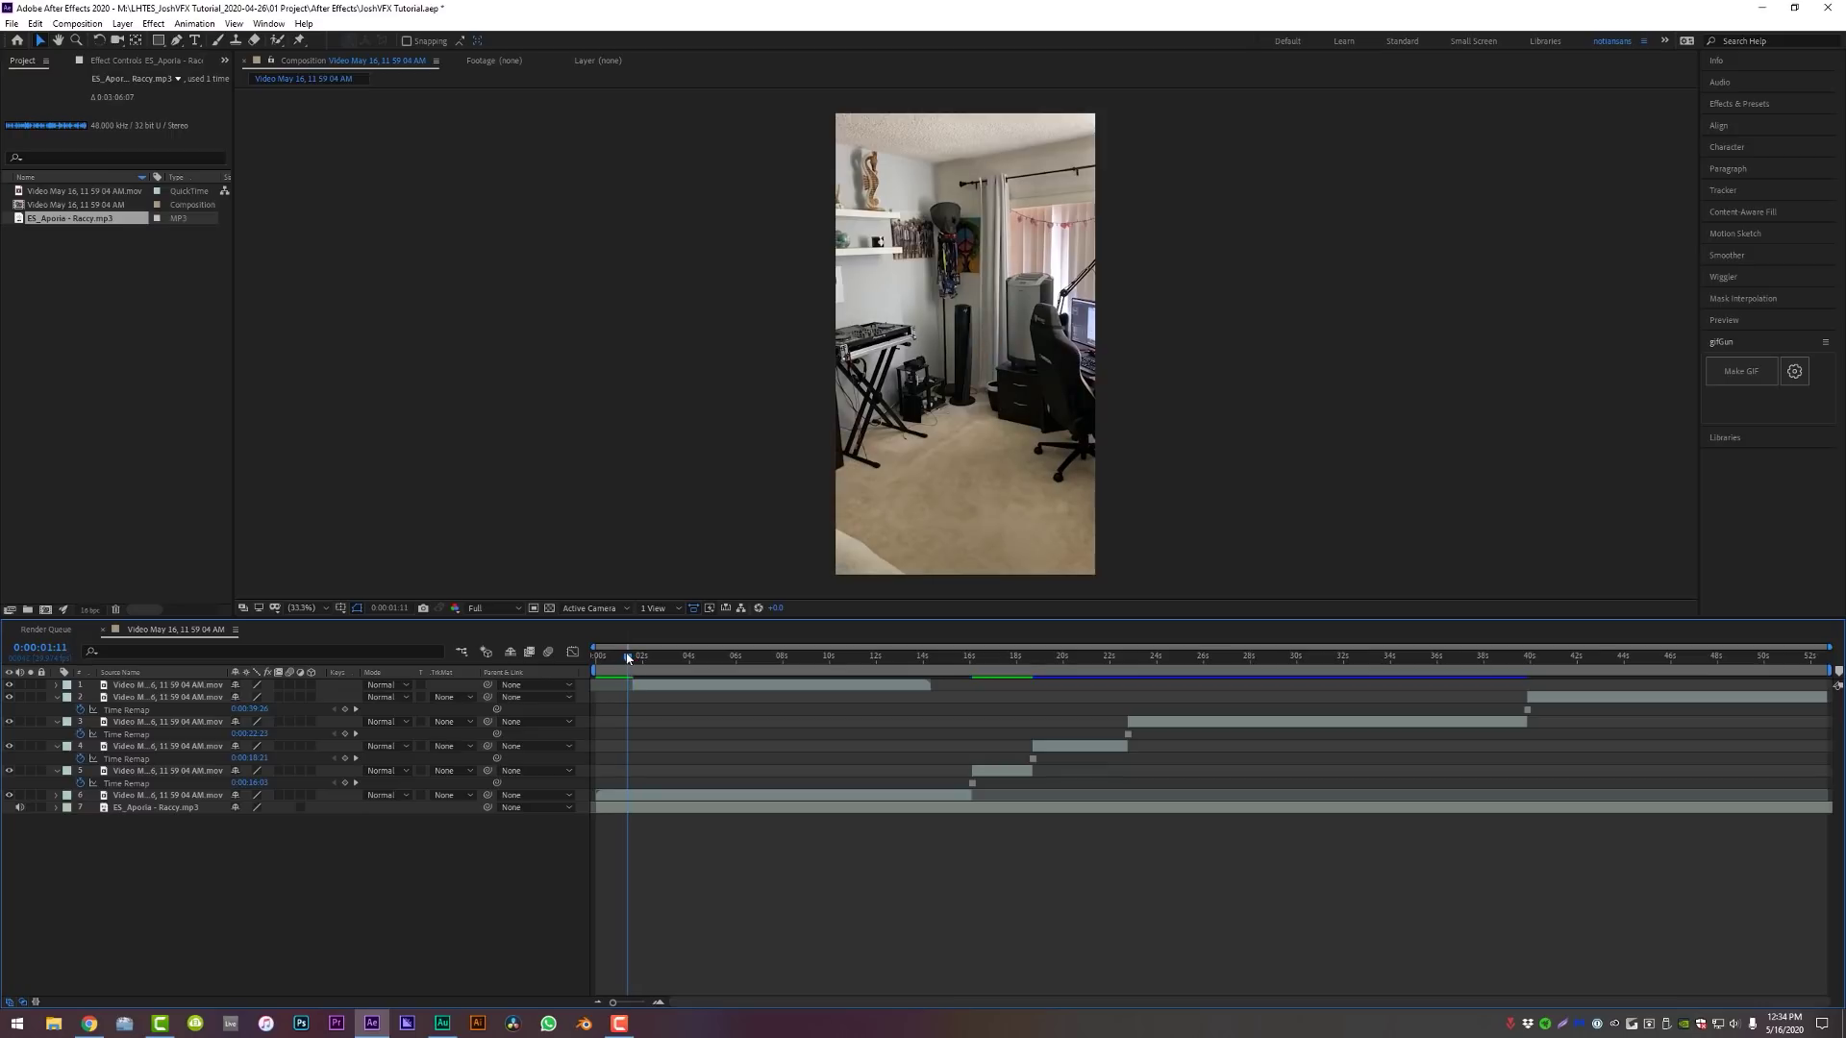
pyautogui.click(702, 686)
pyautogui.press('=')
pyautogui.press('space')
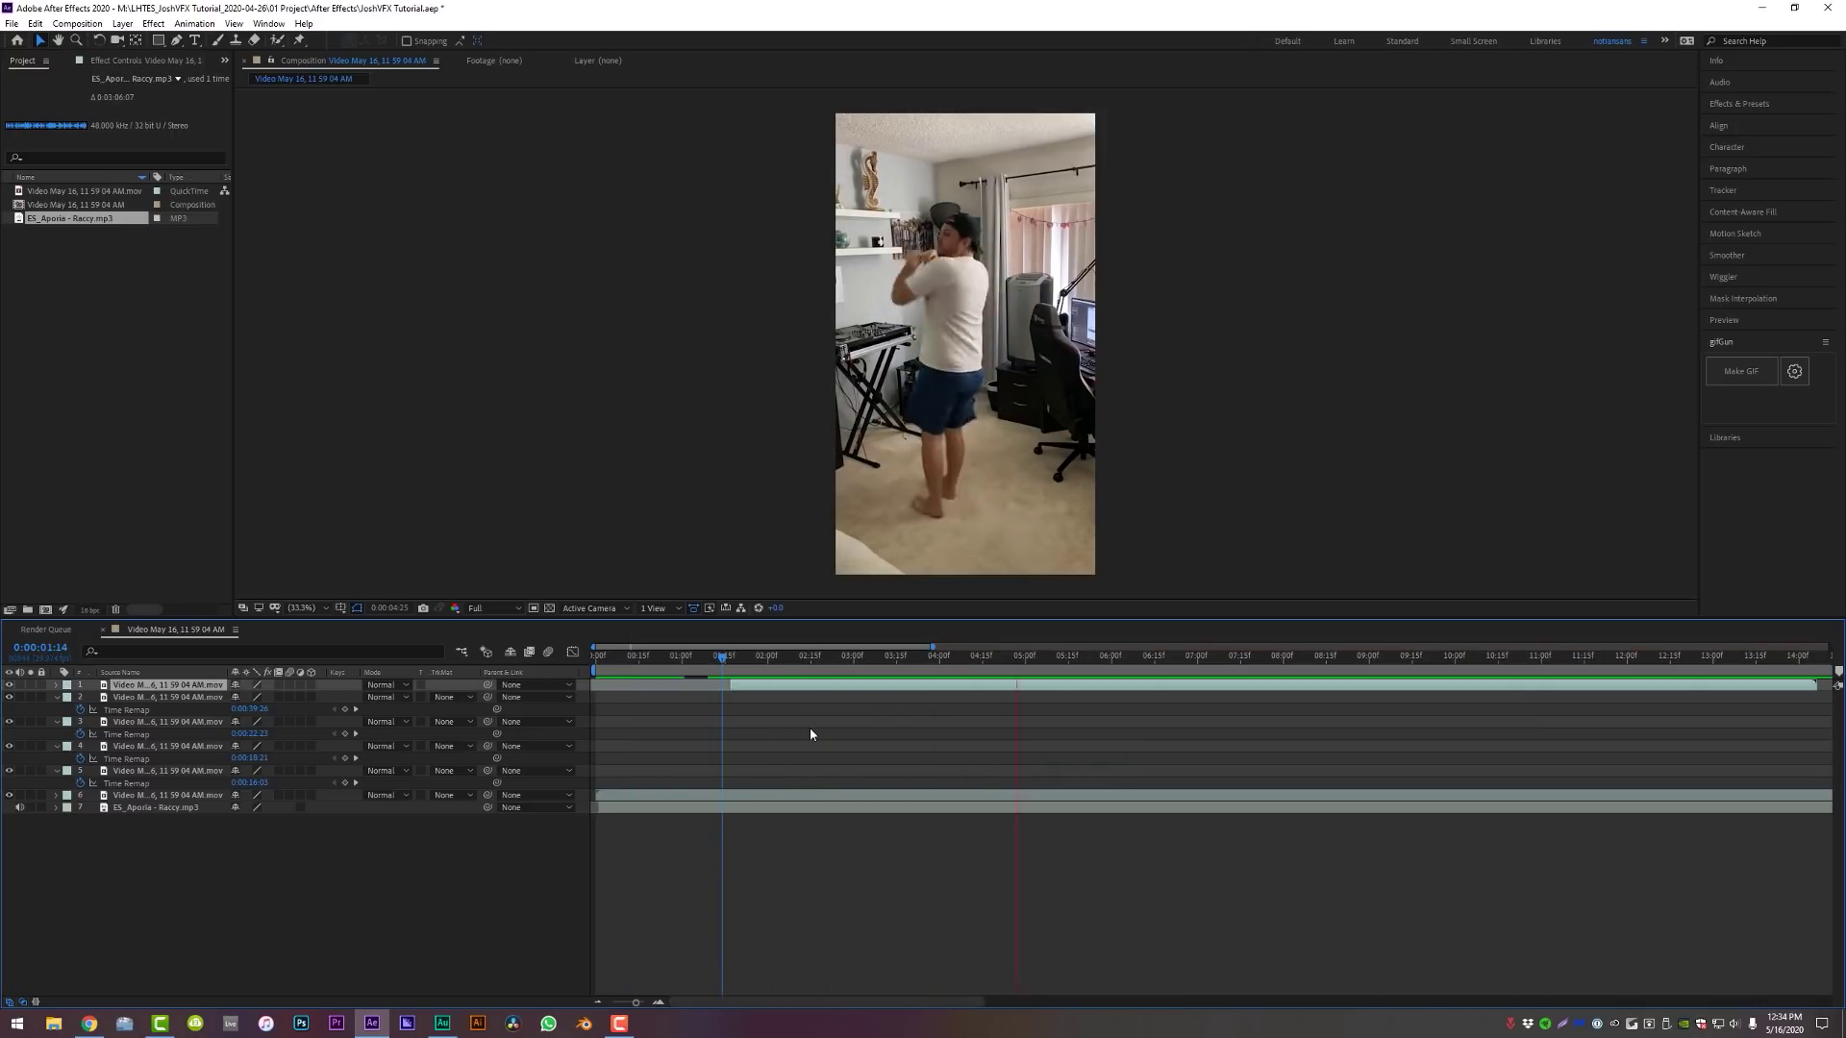
pyautogui.press('space')
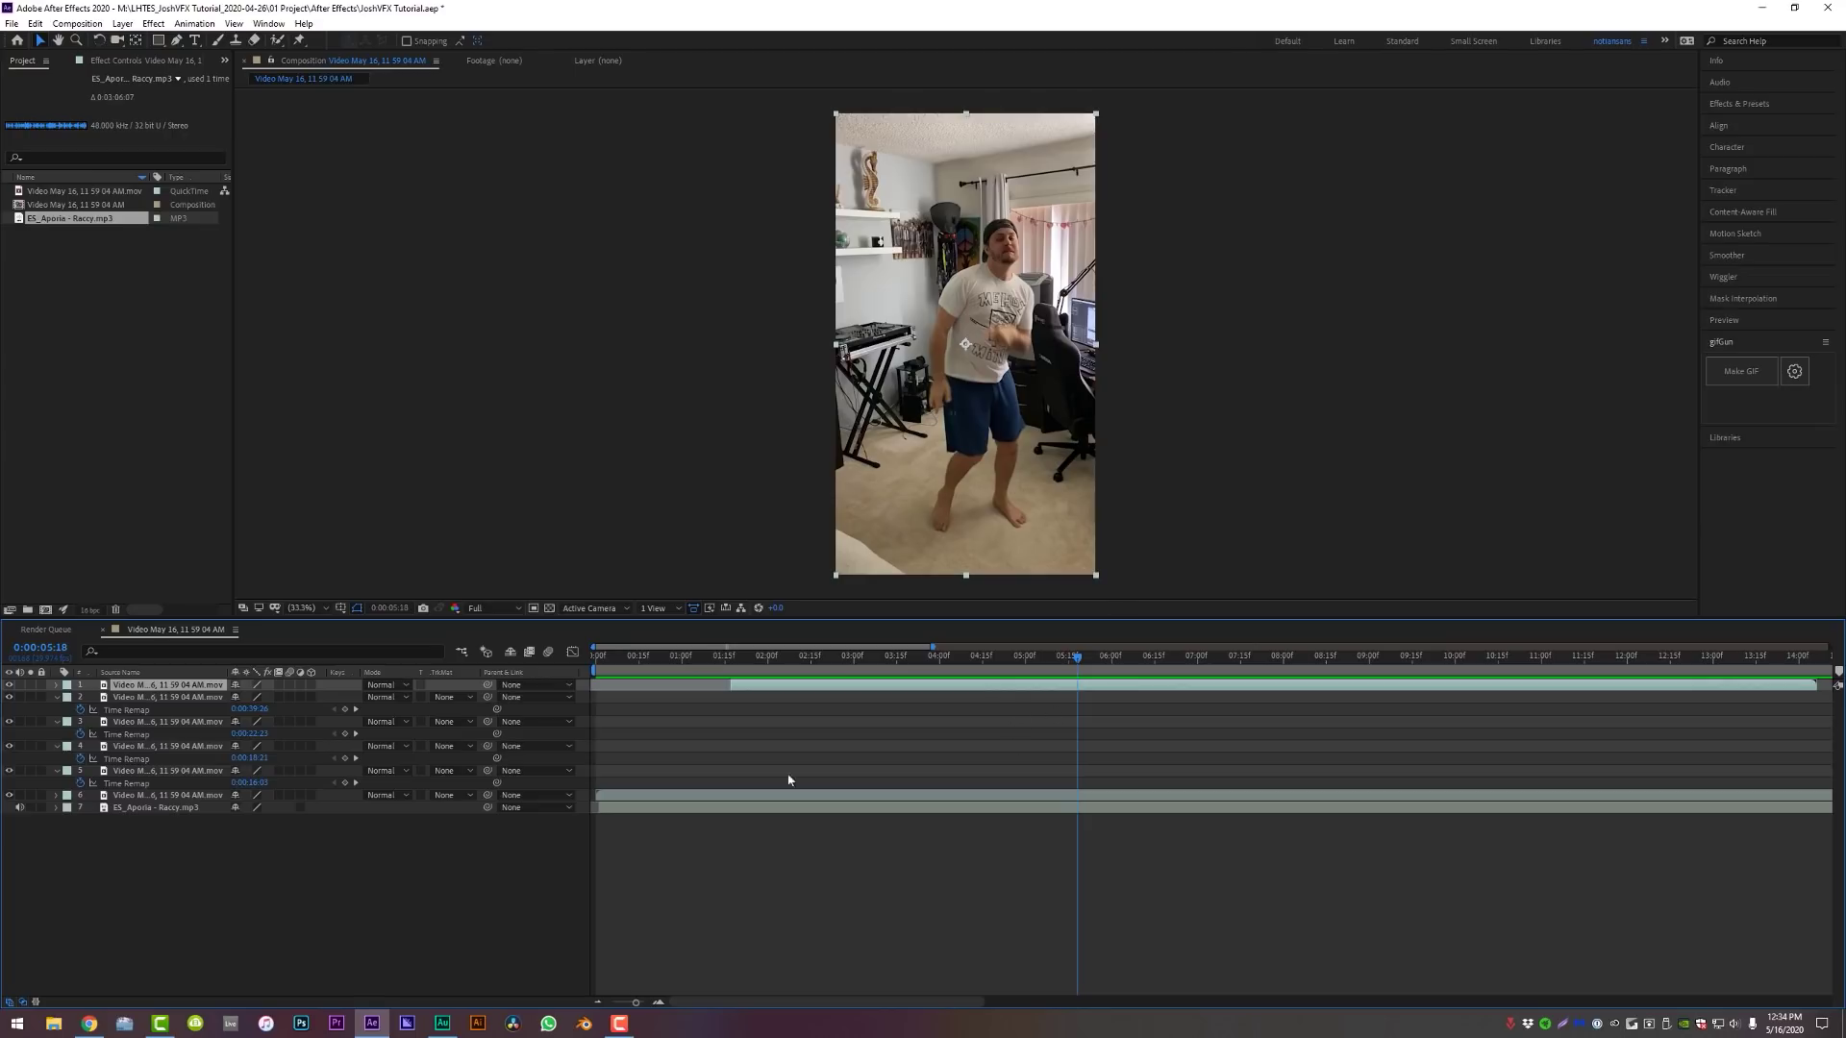
# Slide the layer 5, 4 and 3 clones toward the start in a staggered cascade
pyautogui.moveTo(634, 1004); pyautogui.dragTo(625, 1005)
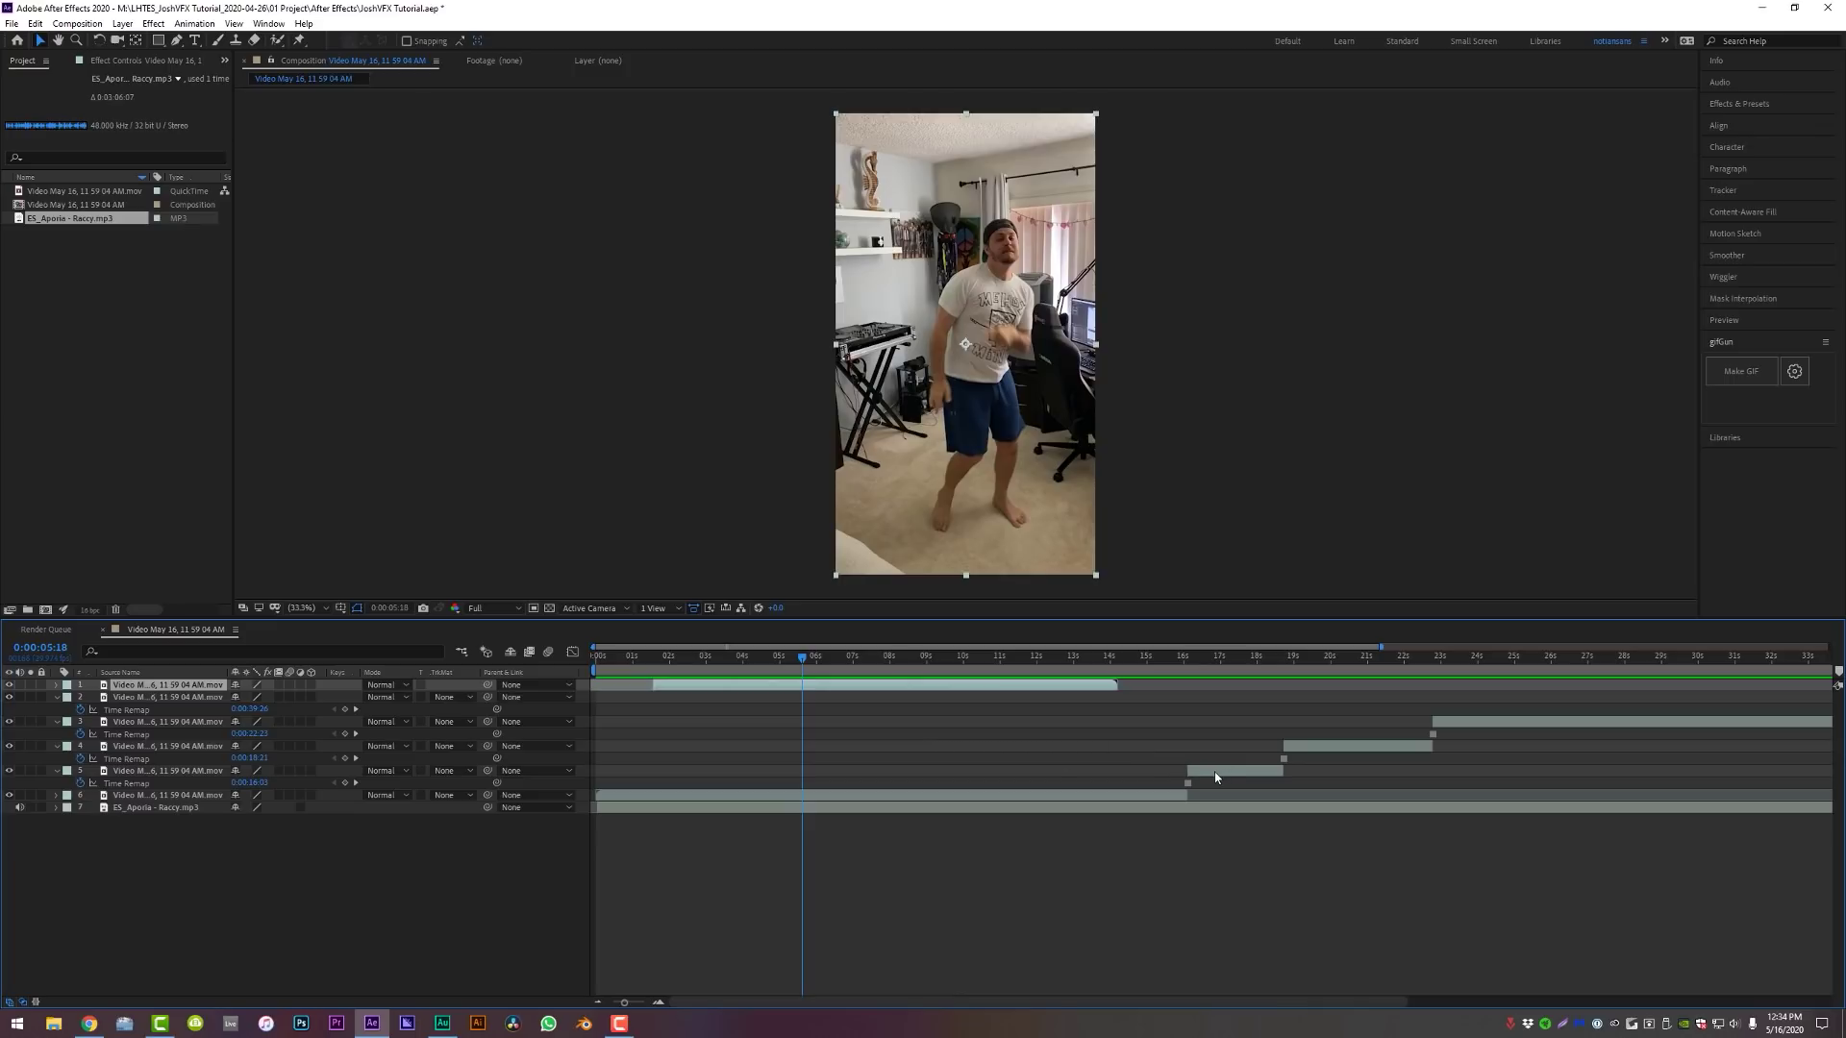
pyautogui.moveTo(1215, 777); pyautogui.dragTo(642, 775)
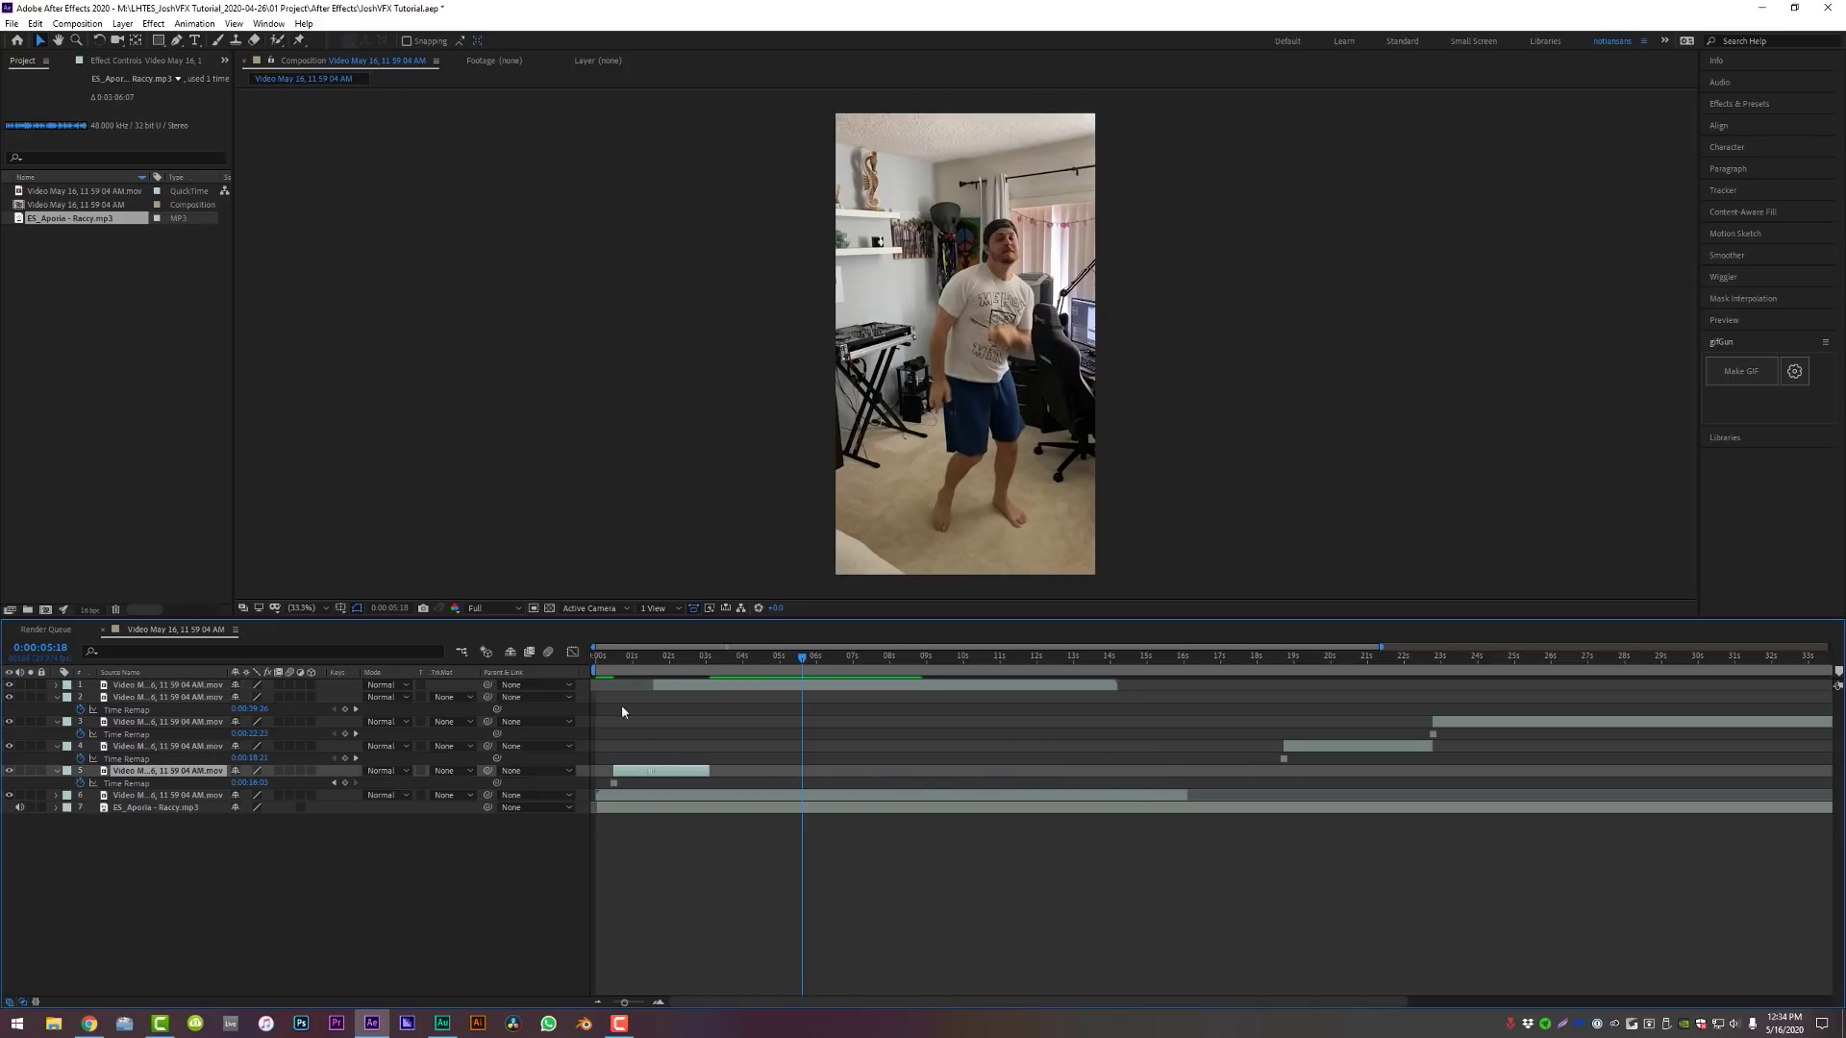
pyautogui.press('space')
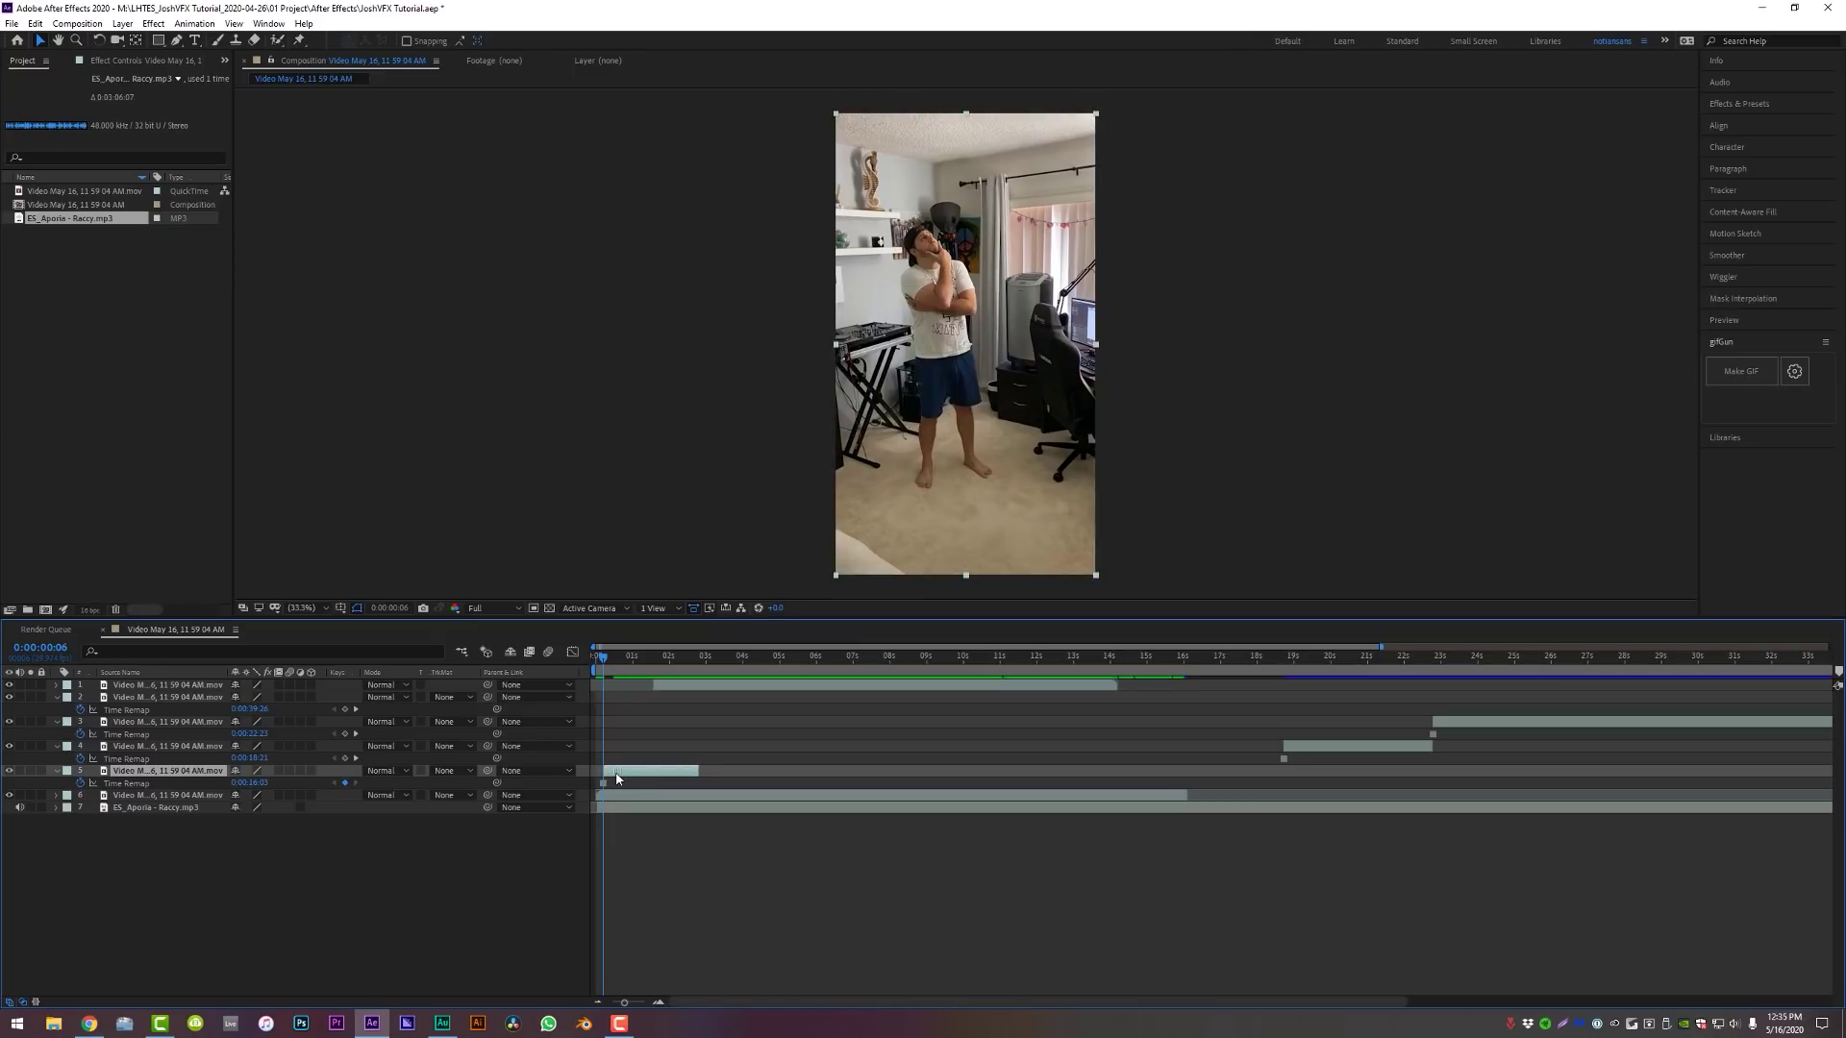
pyautogui.moveTo(1346, 746); pyautogui.dragTo(678, 754)
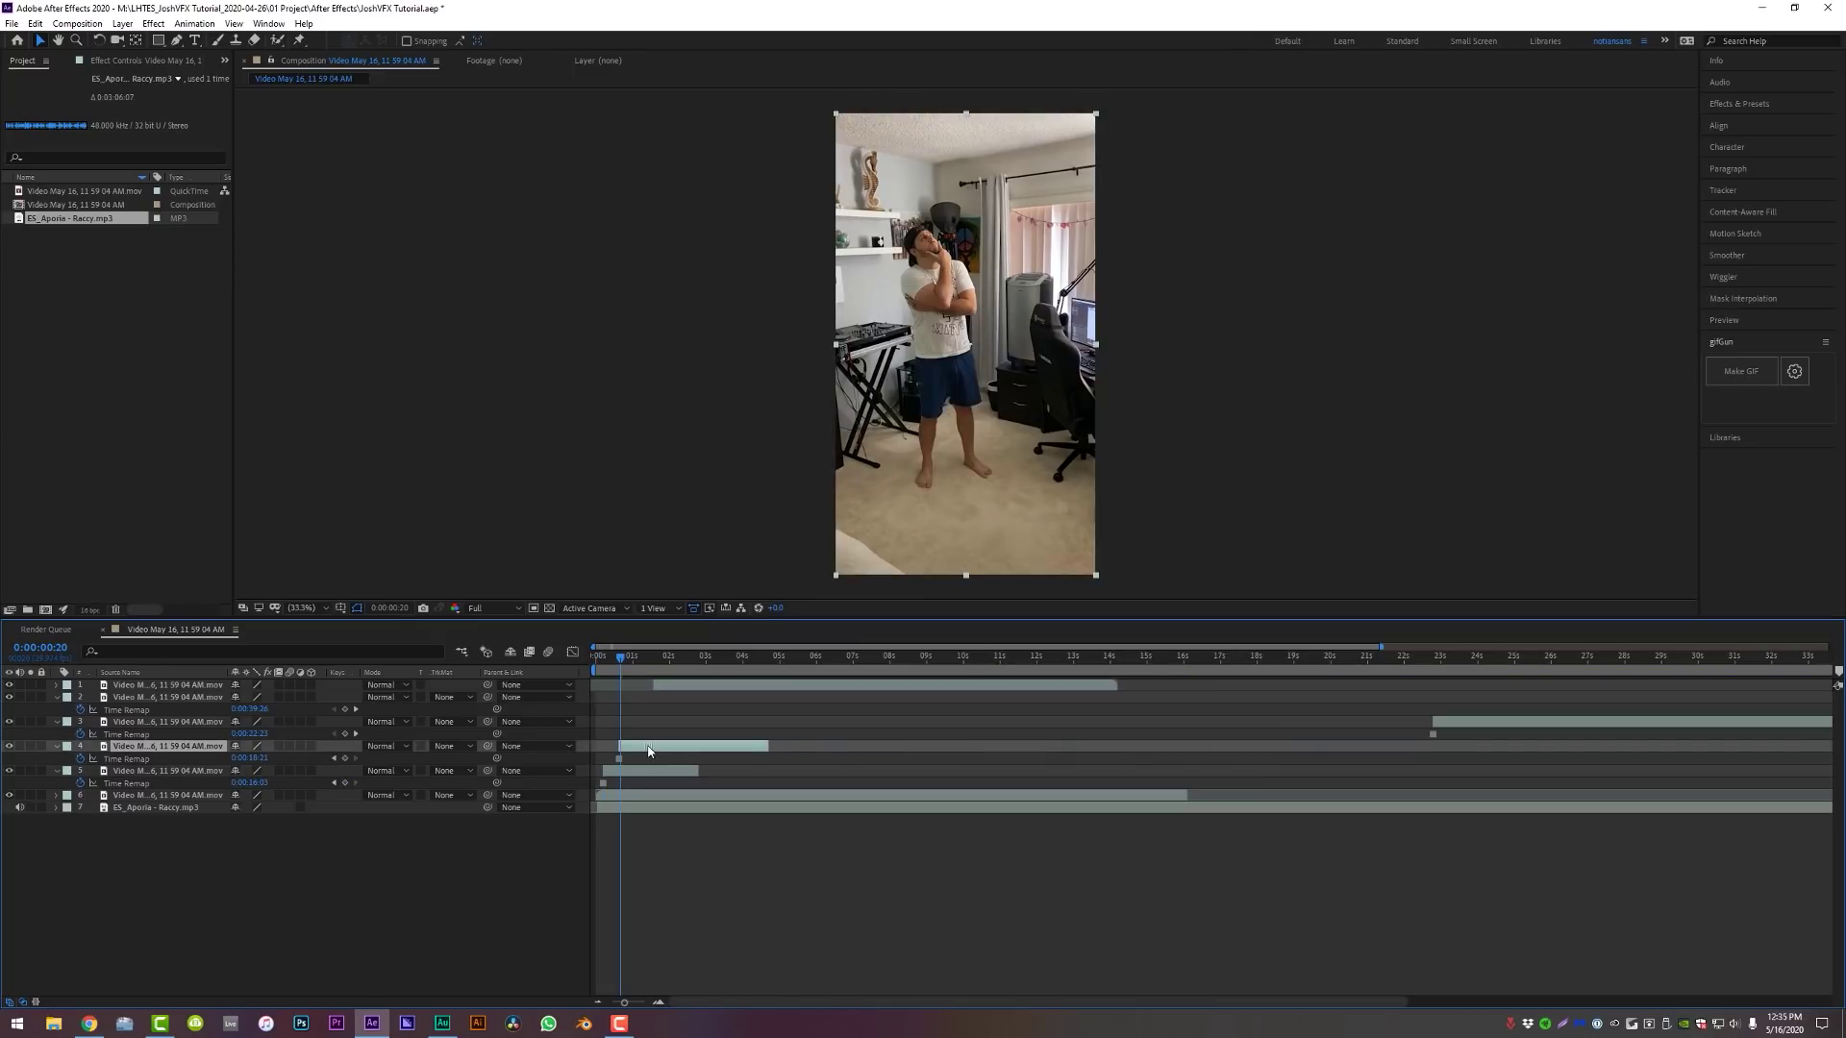
pyautogui.moveTo(1455, 723); pyautogui.dragTo(675, 739)
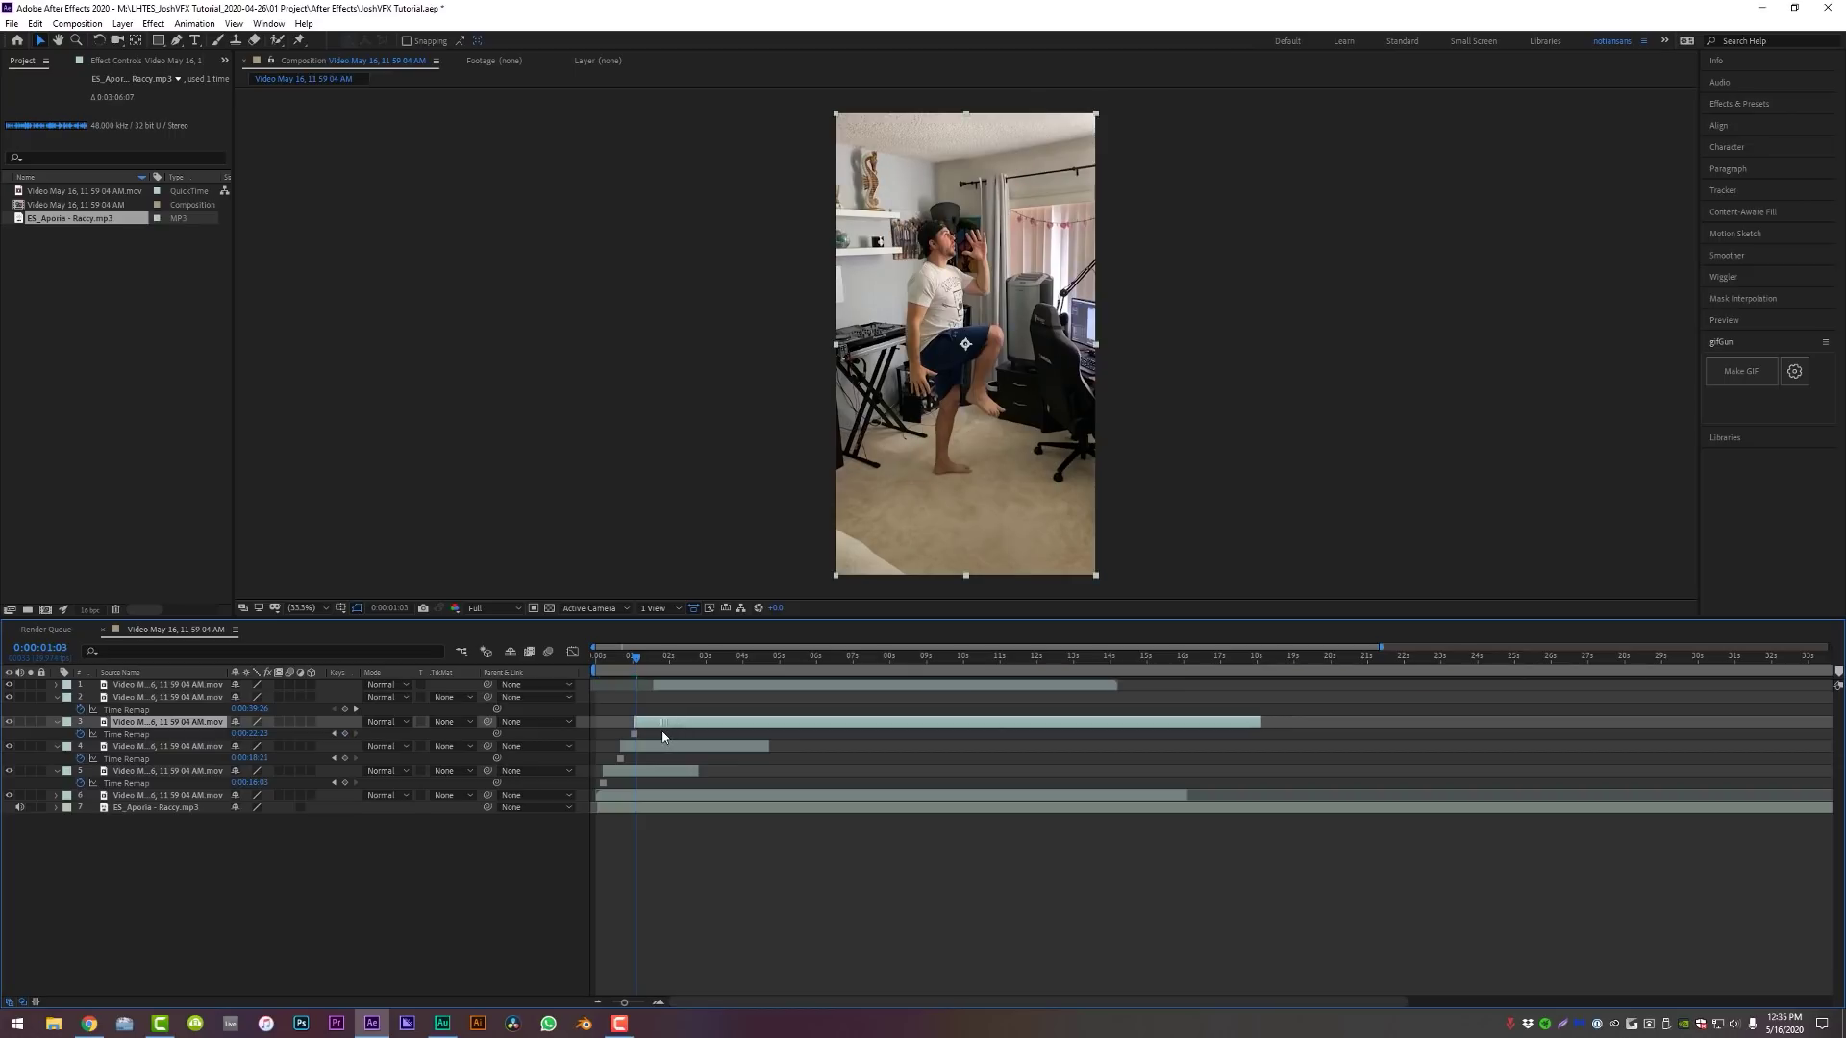
# Move the layer 2 clone toward the start, then select clone clips 5, 4, 3 and 2
pyautogui.press('-')
pyautogui.moveTo(1030, 697); pyautogui.dragTo(642, 727)
pyautogui.press('Home')
pyautogui.press('=')
pyautogui.press('=')
pyautogui.press('=')
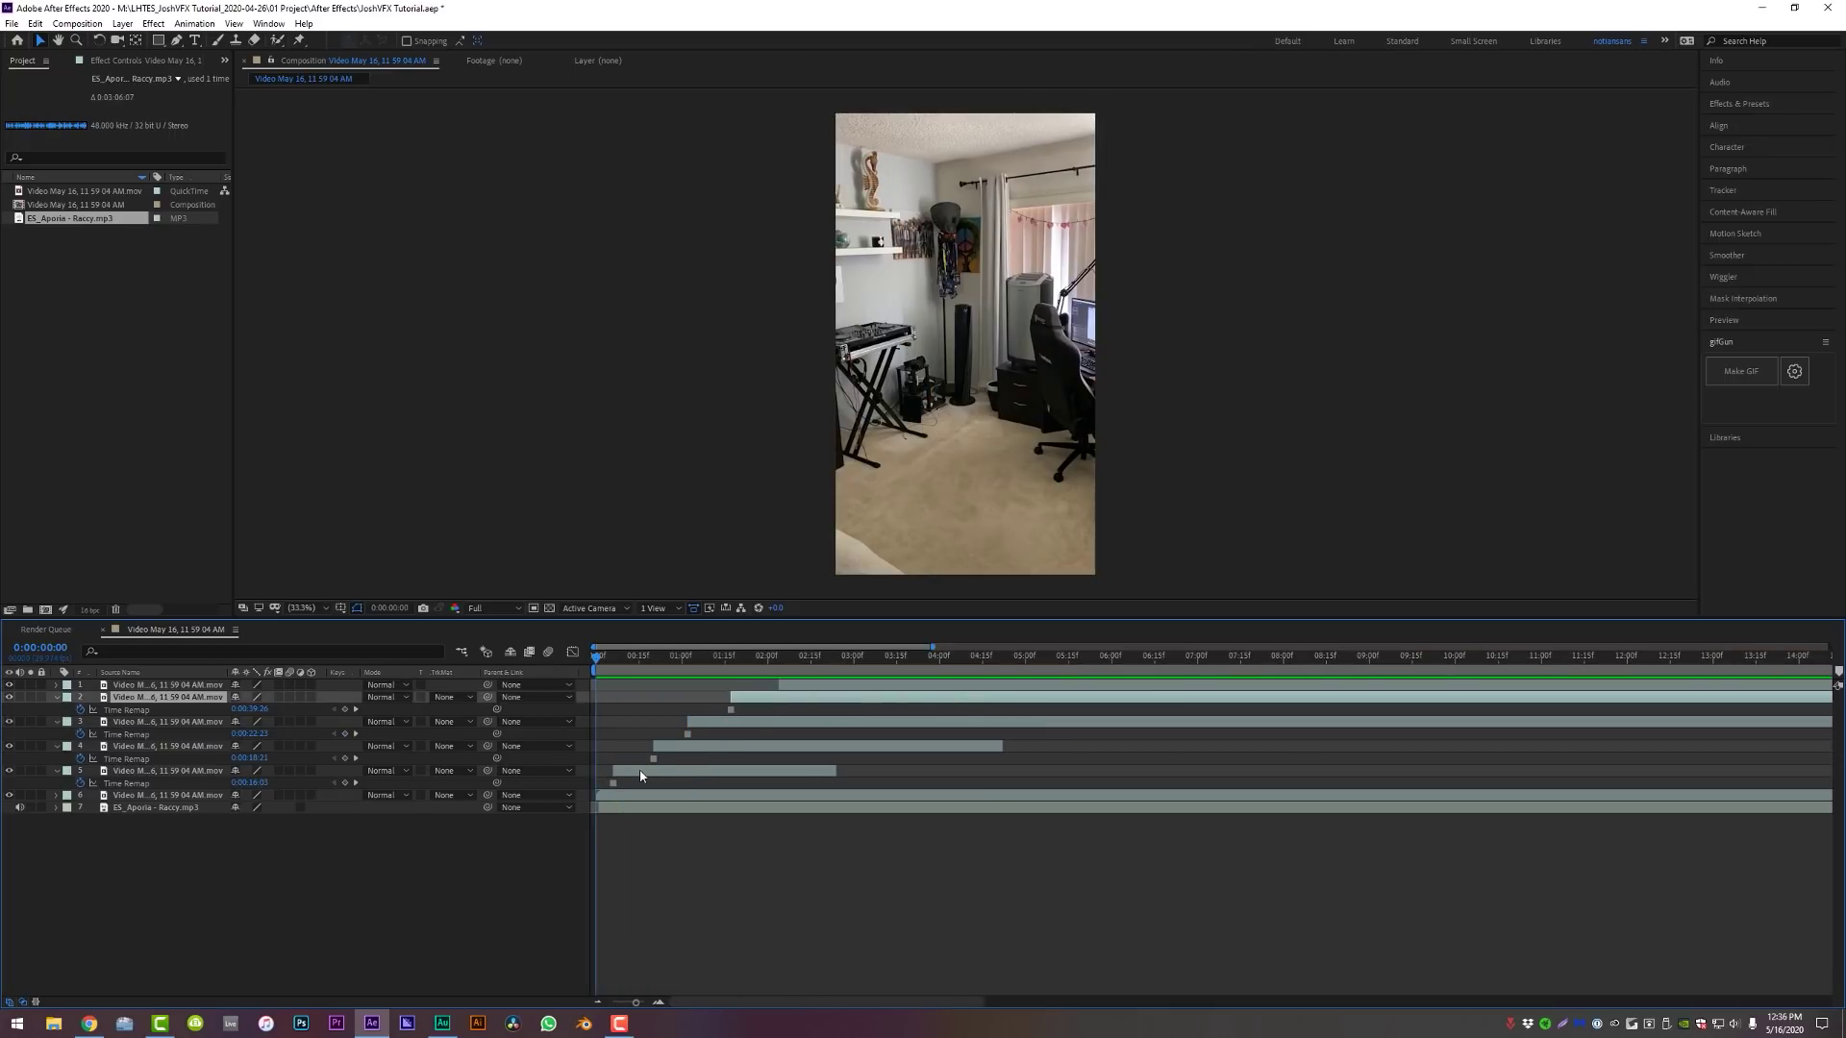
pyautogui.click(641, 772)
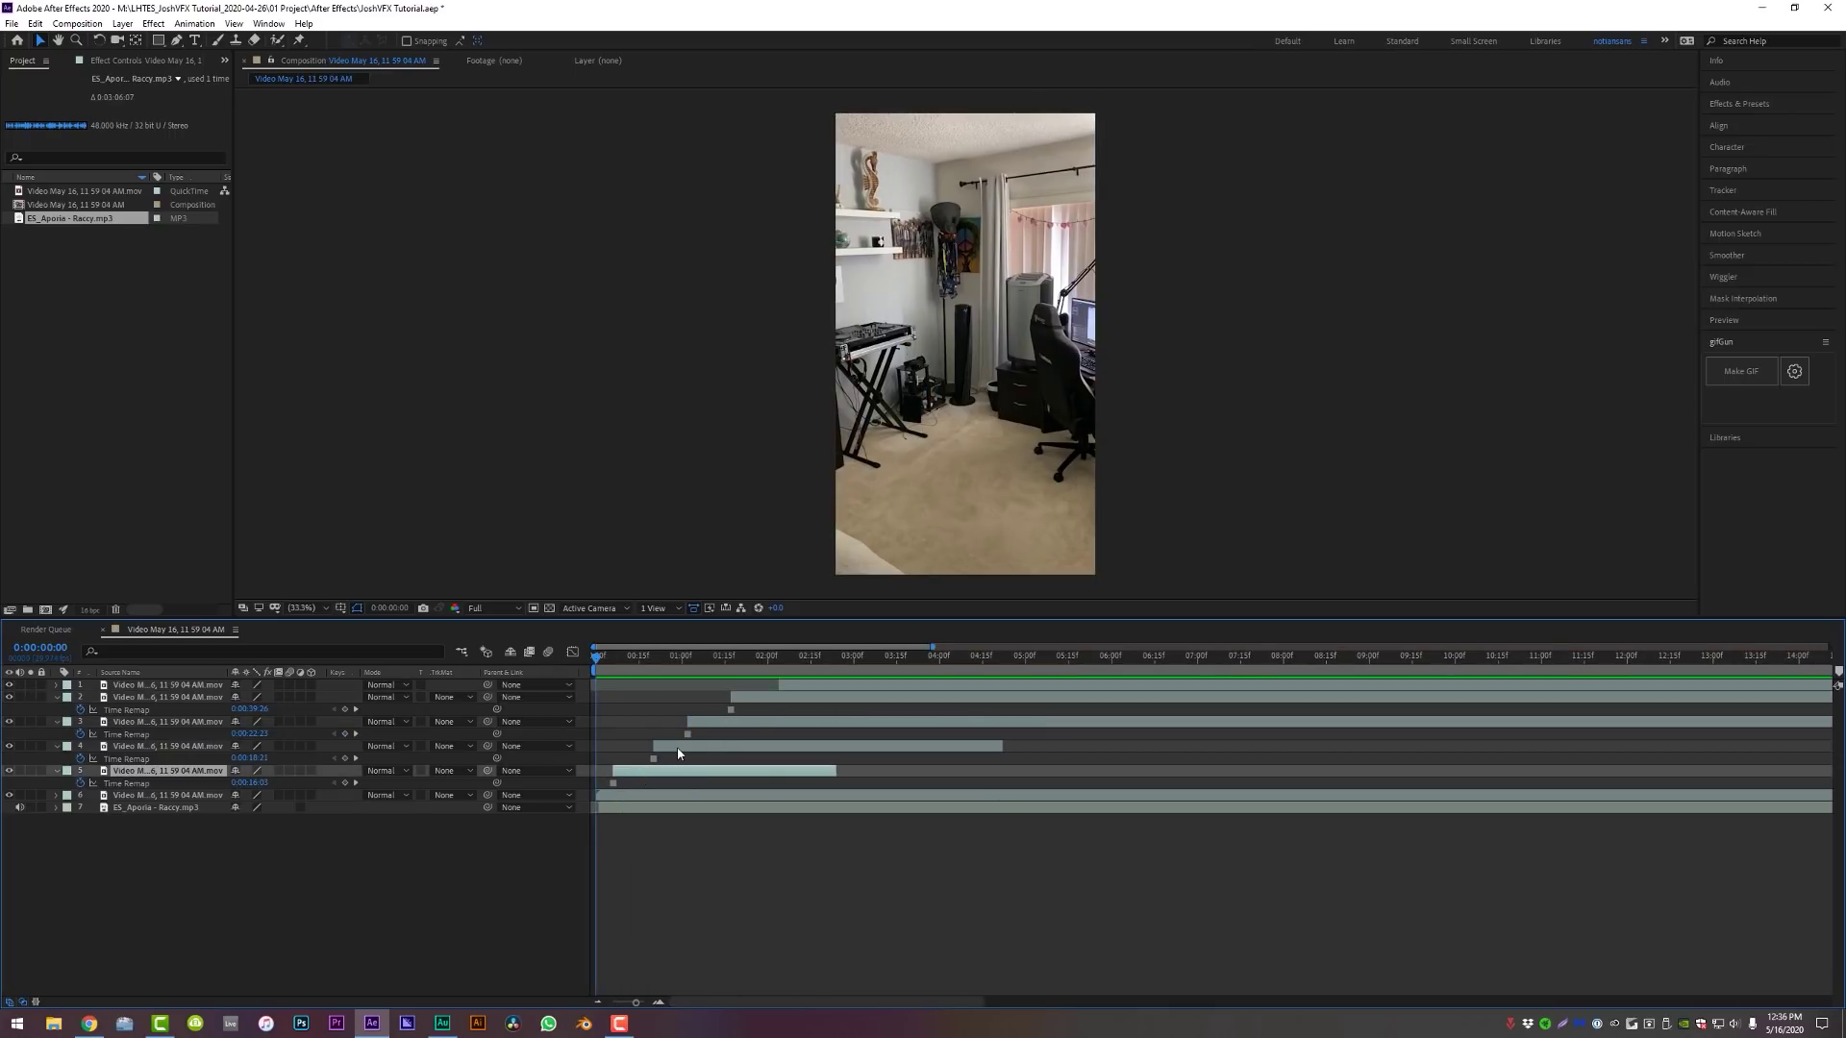
pyautogui.click(681, 747)
pyautogui.click(699, 723)
pyautogui.click(758, 699)
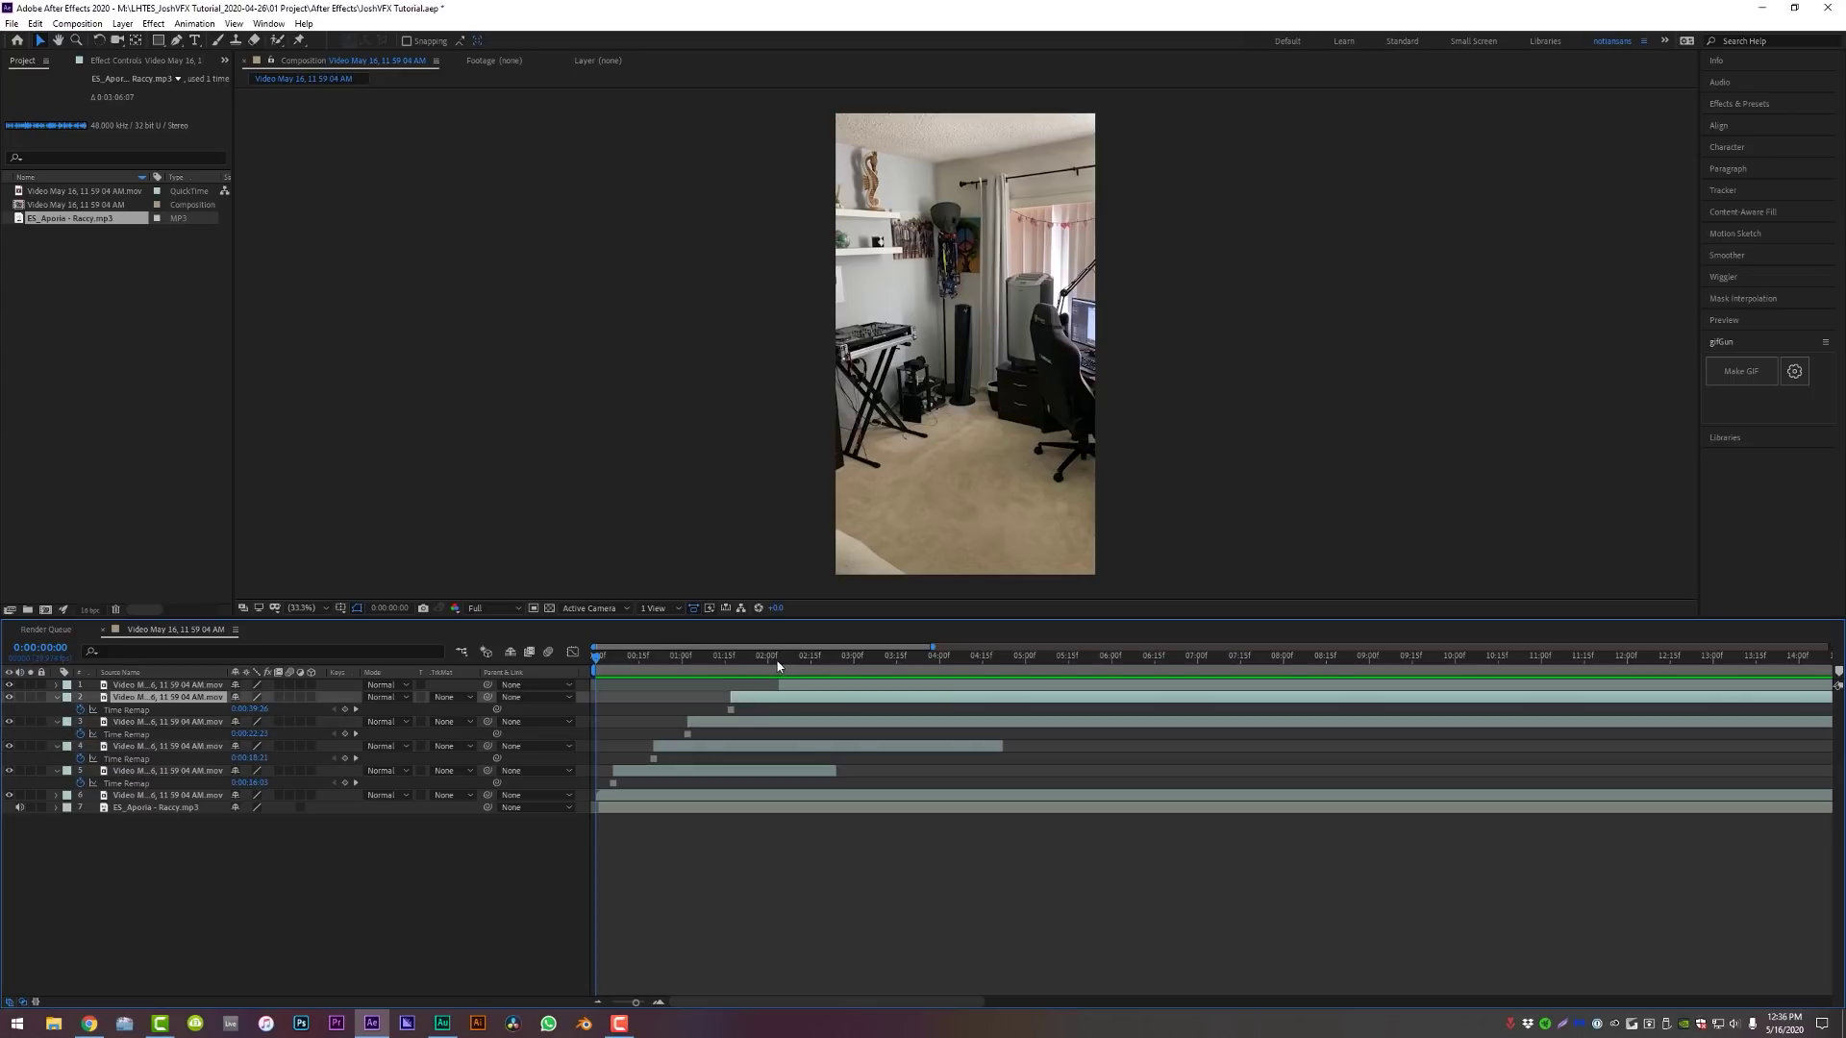
pyautogui.moveTo(778, 666); pyautogui.dragTo(499, 697)
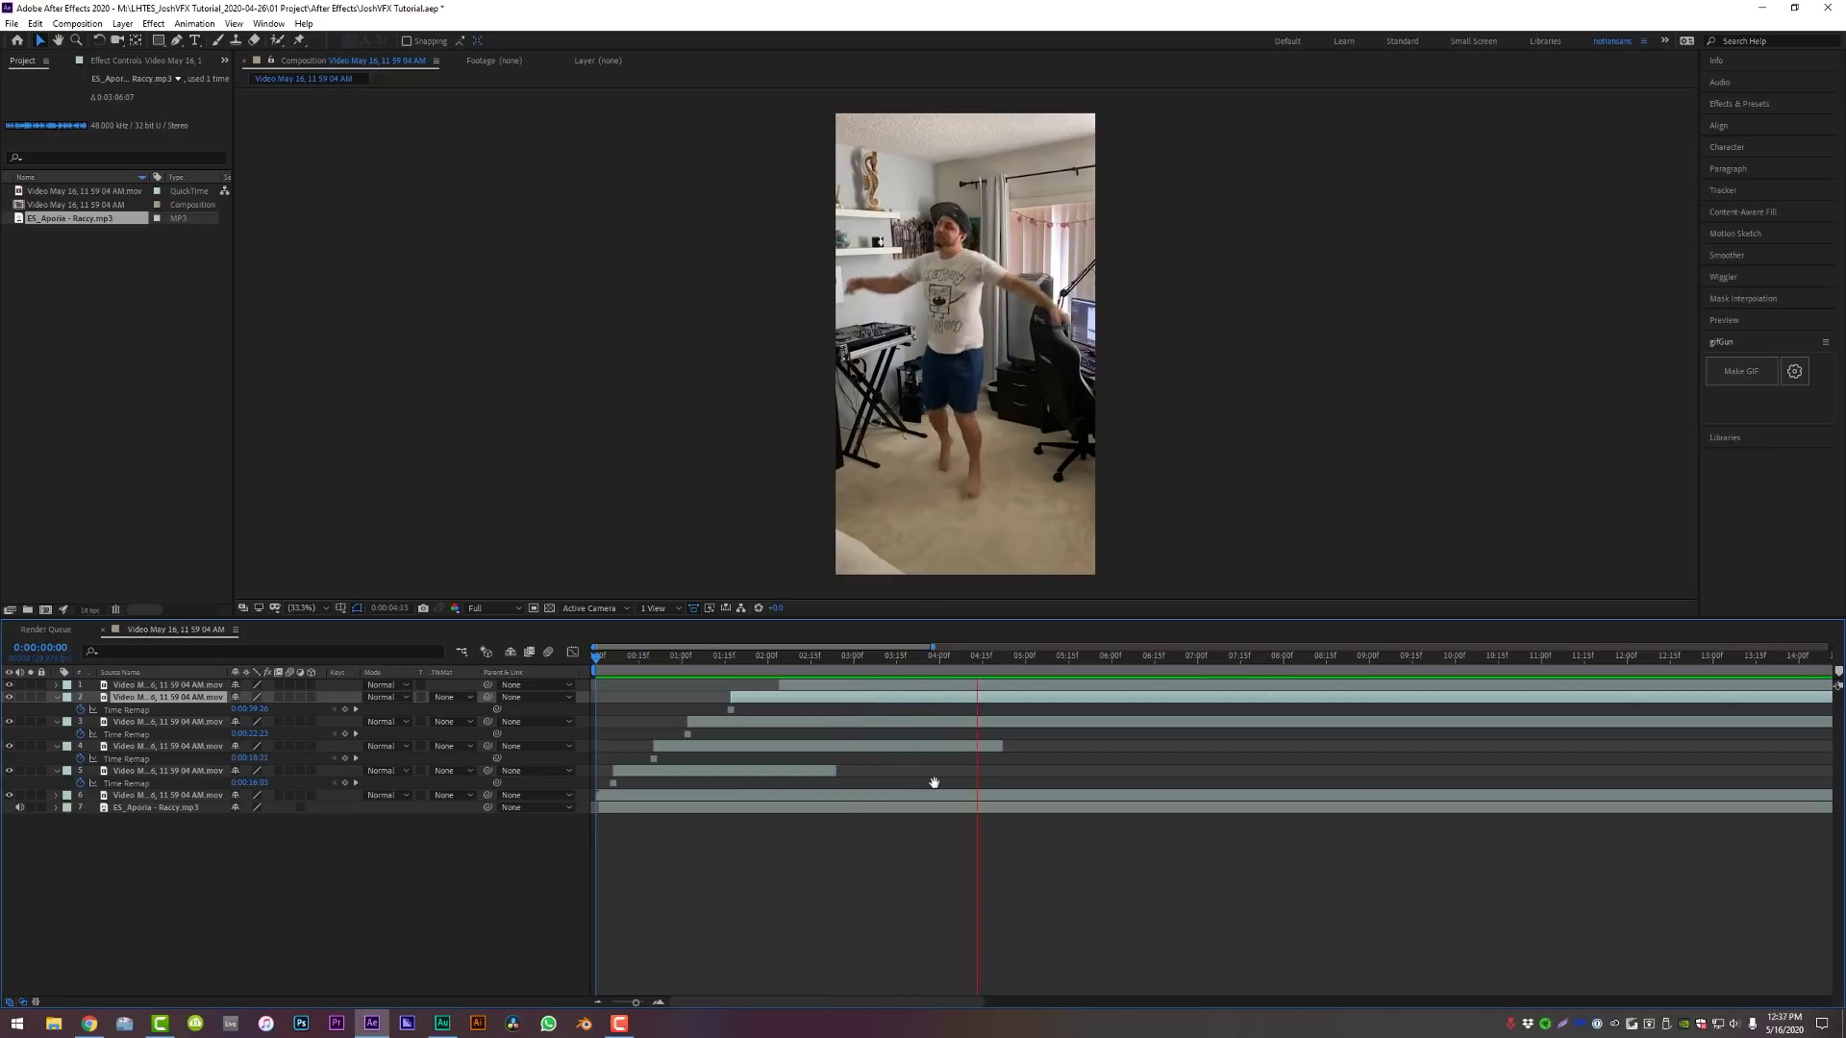
pyautogui.press('space')
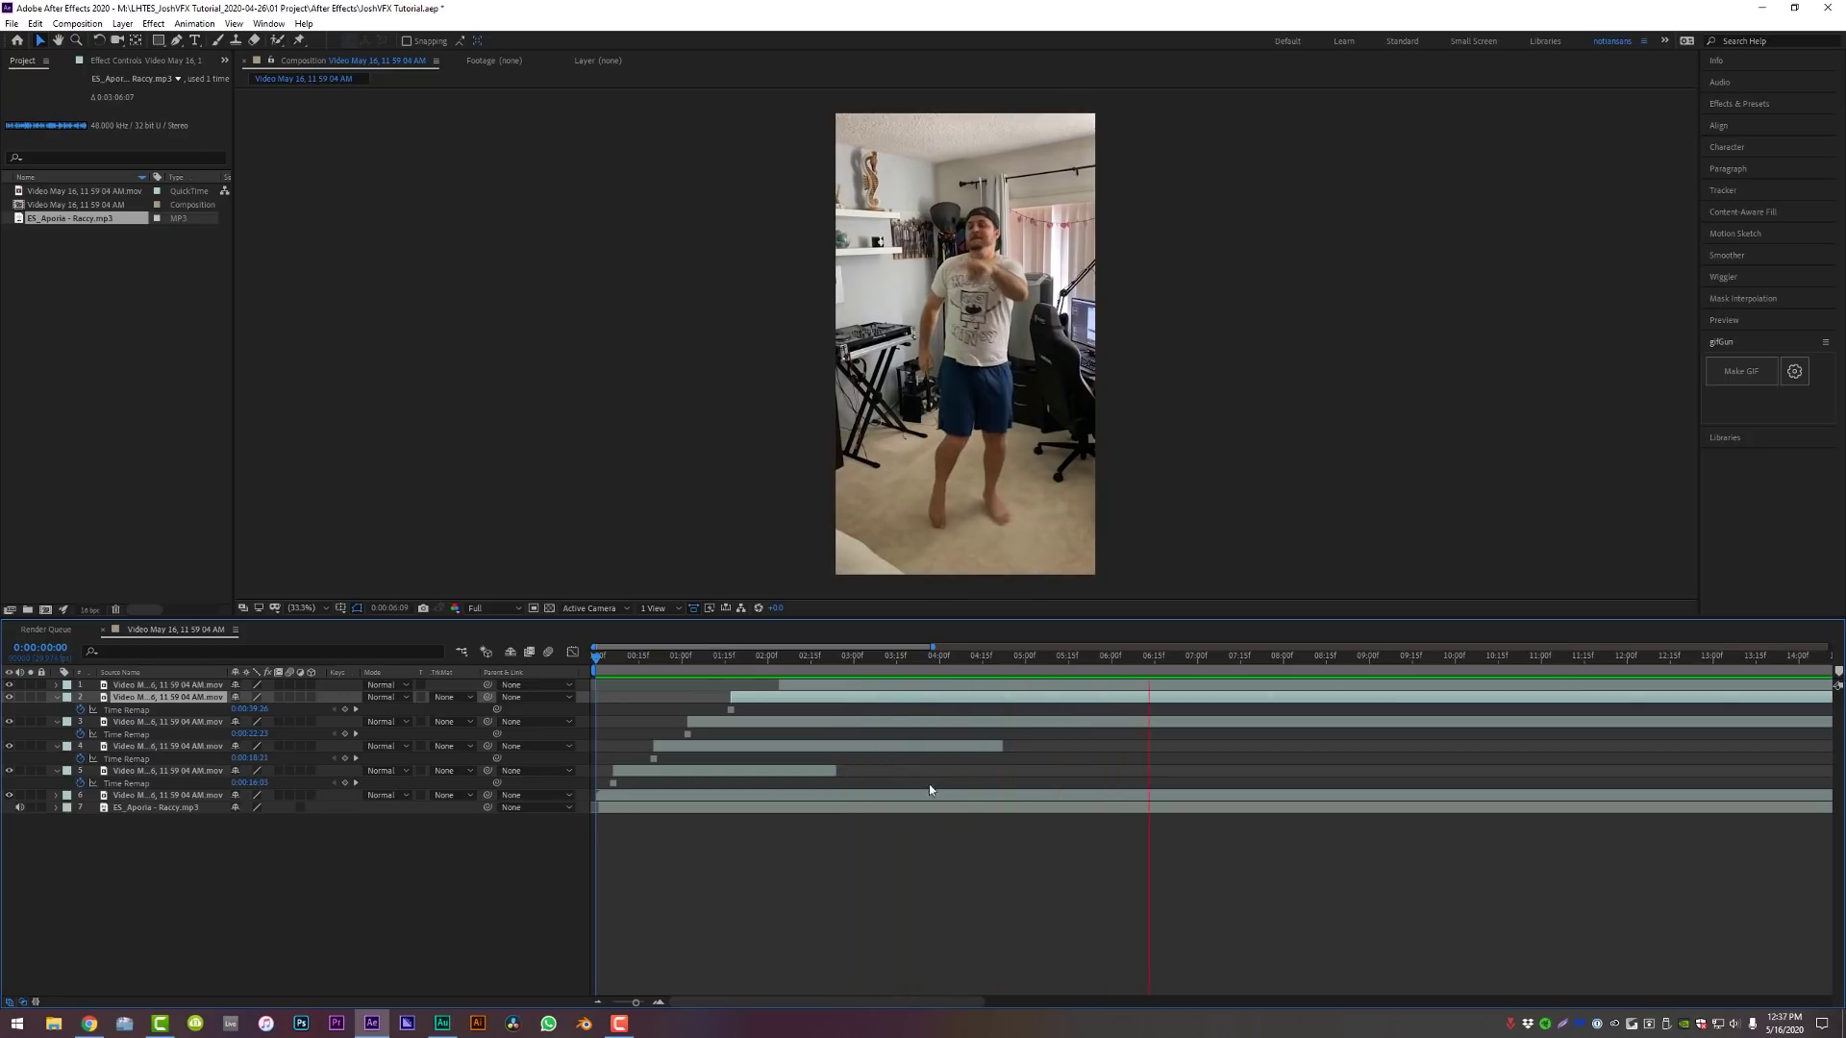
pyautogui.click(619, 657)
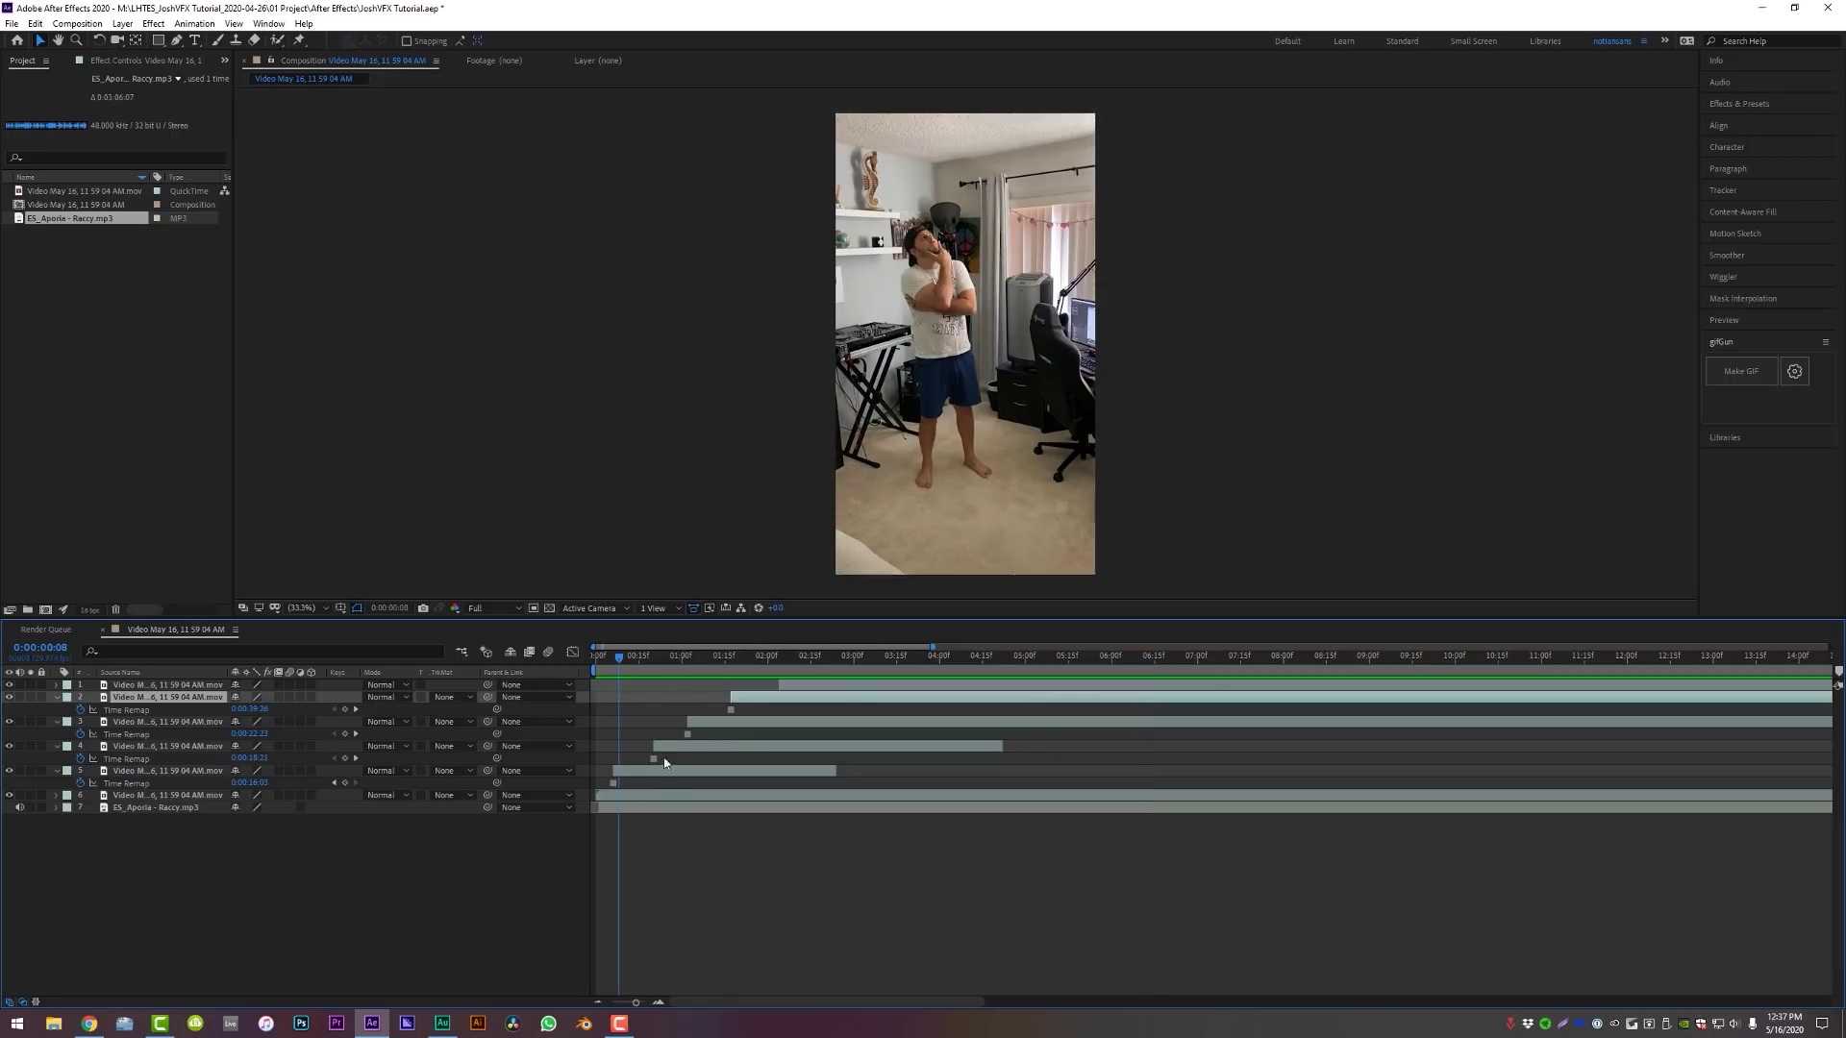
pyautogui.click(644, 796)
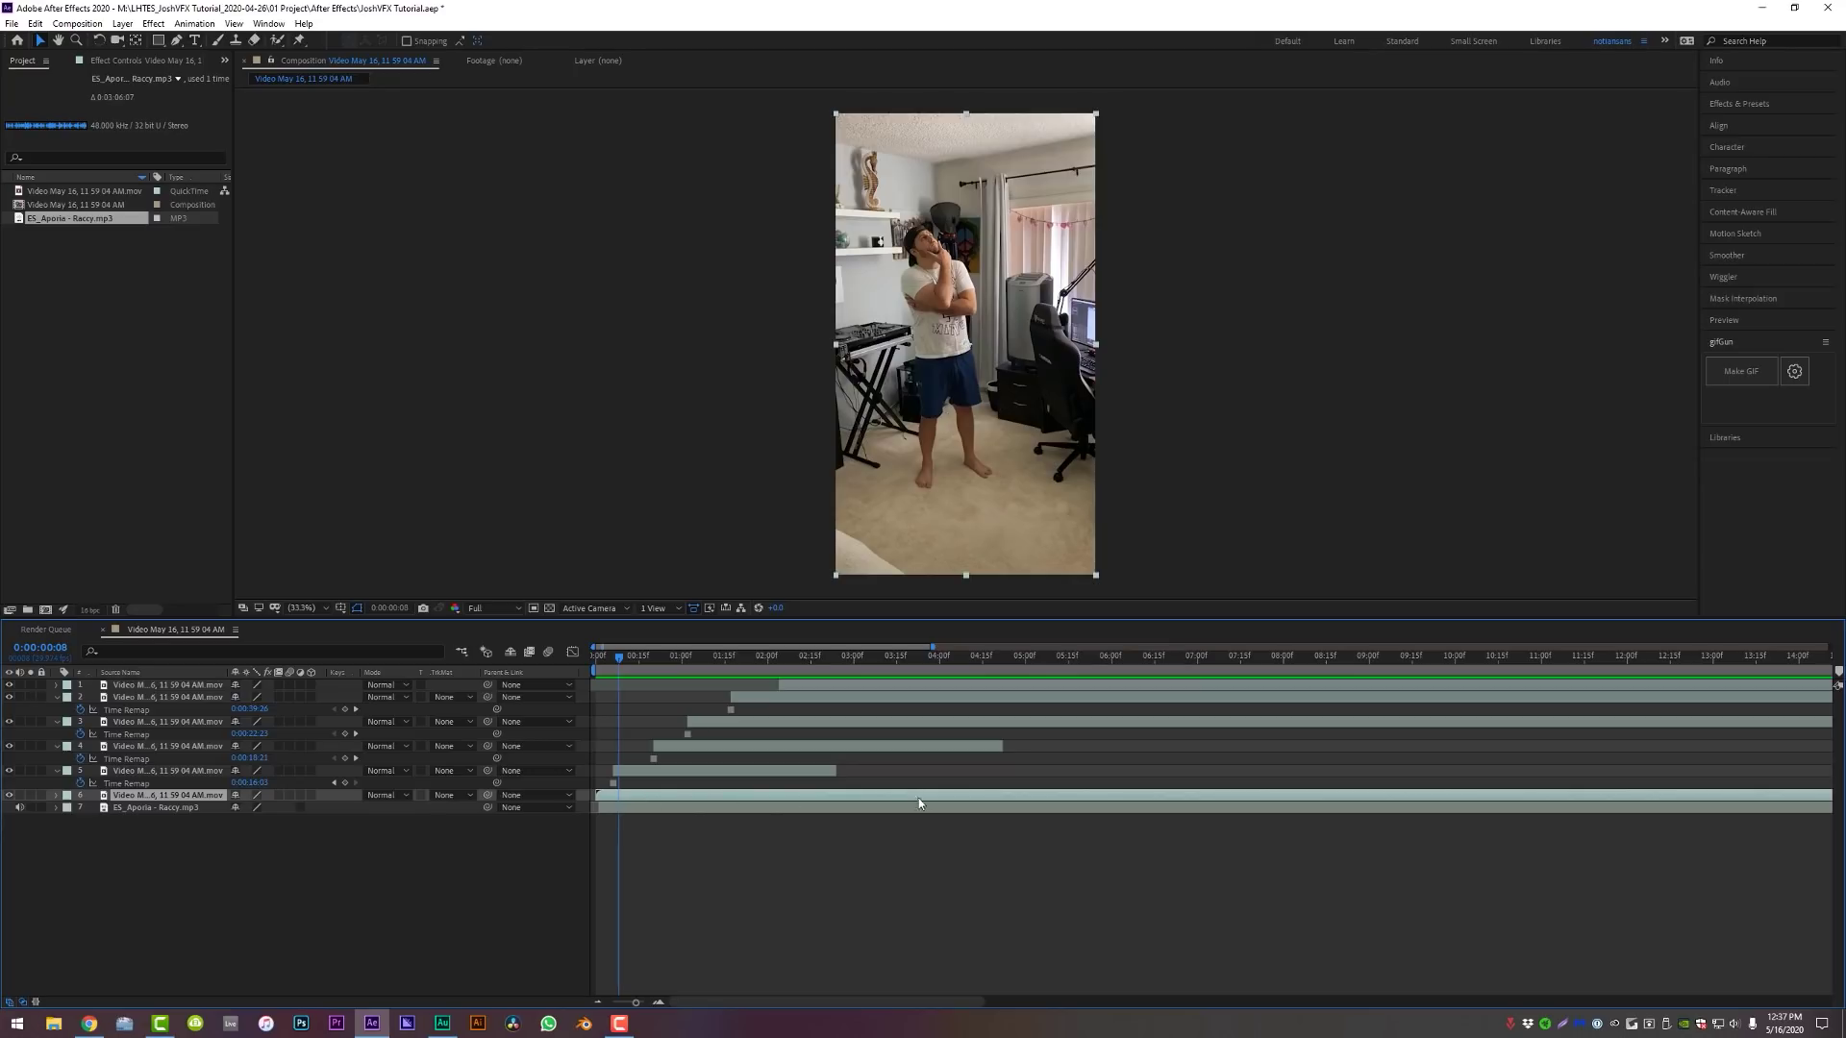
# Select the layer 5 clone to mask the dancer on it
pyautogui.click(637, 772)
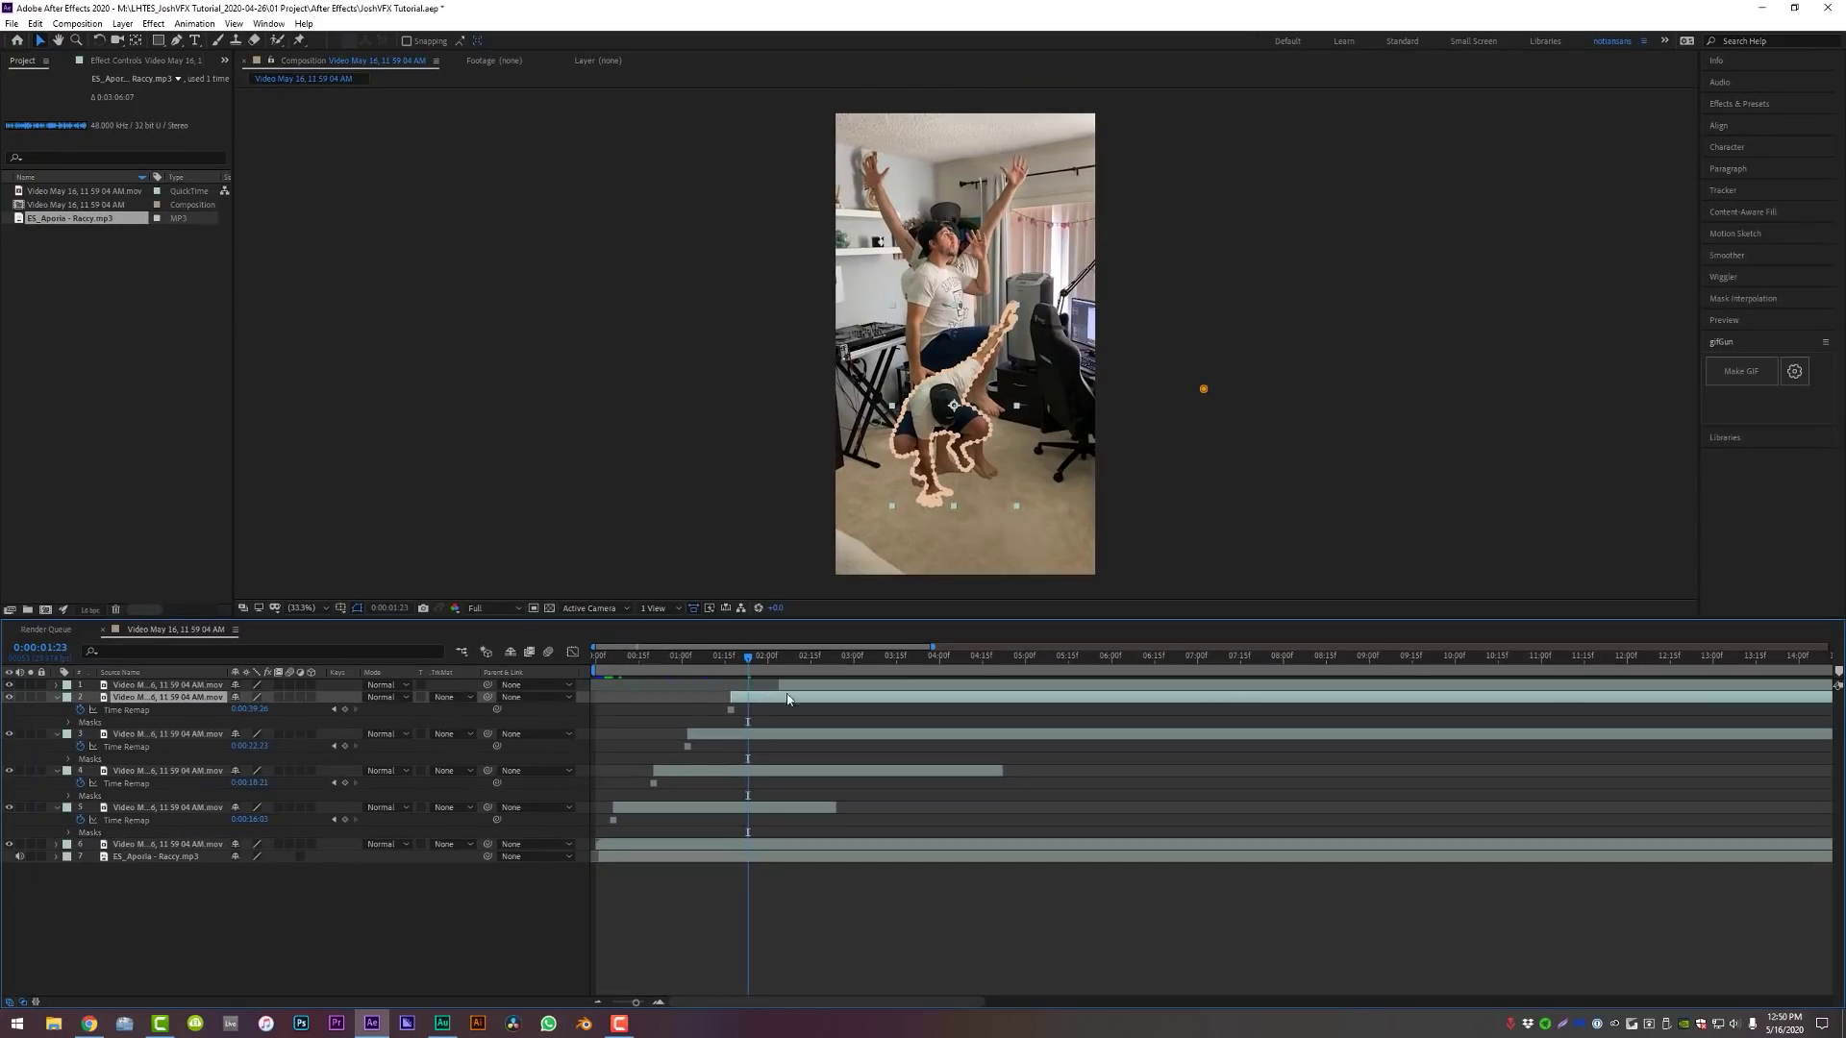
# At 0:00:01:09, centre layer 3's anchor point on its masked dancer via Layer > Transform
pyautogui.click(710, 658)
pyautogui.click(726, 738)
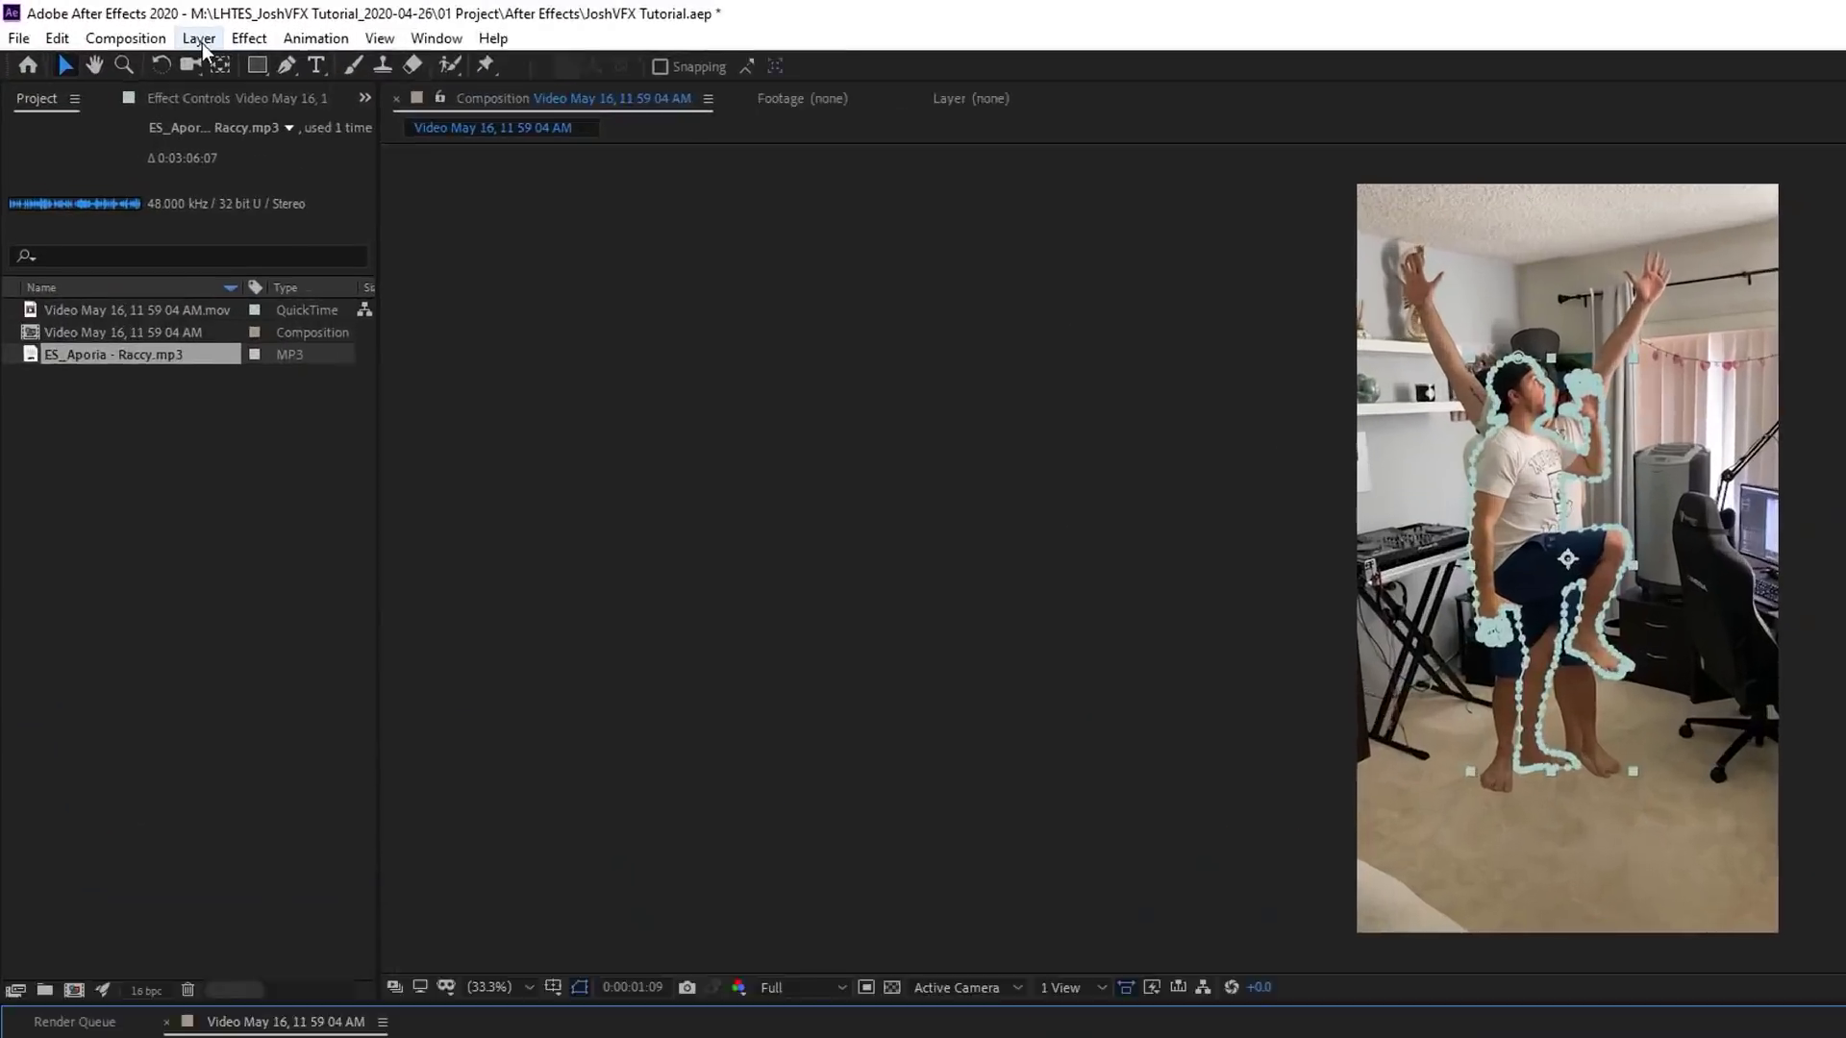
pyautogui.click(122, 23)
pyautogui.moveTo(242, 191)
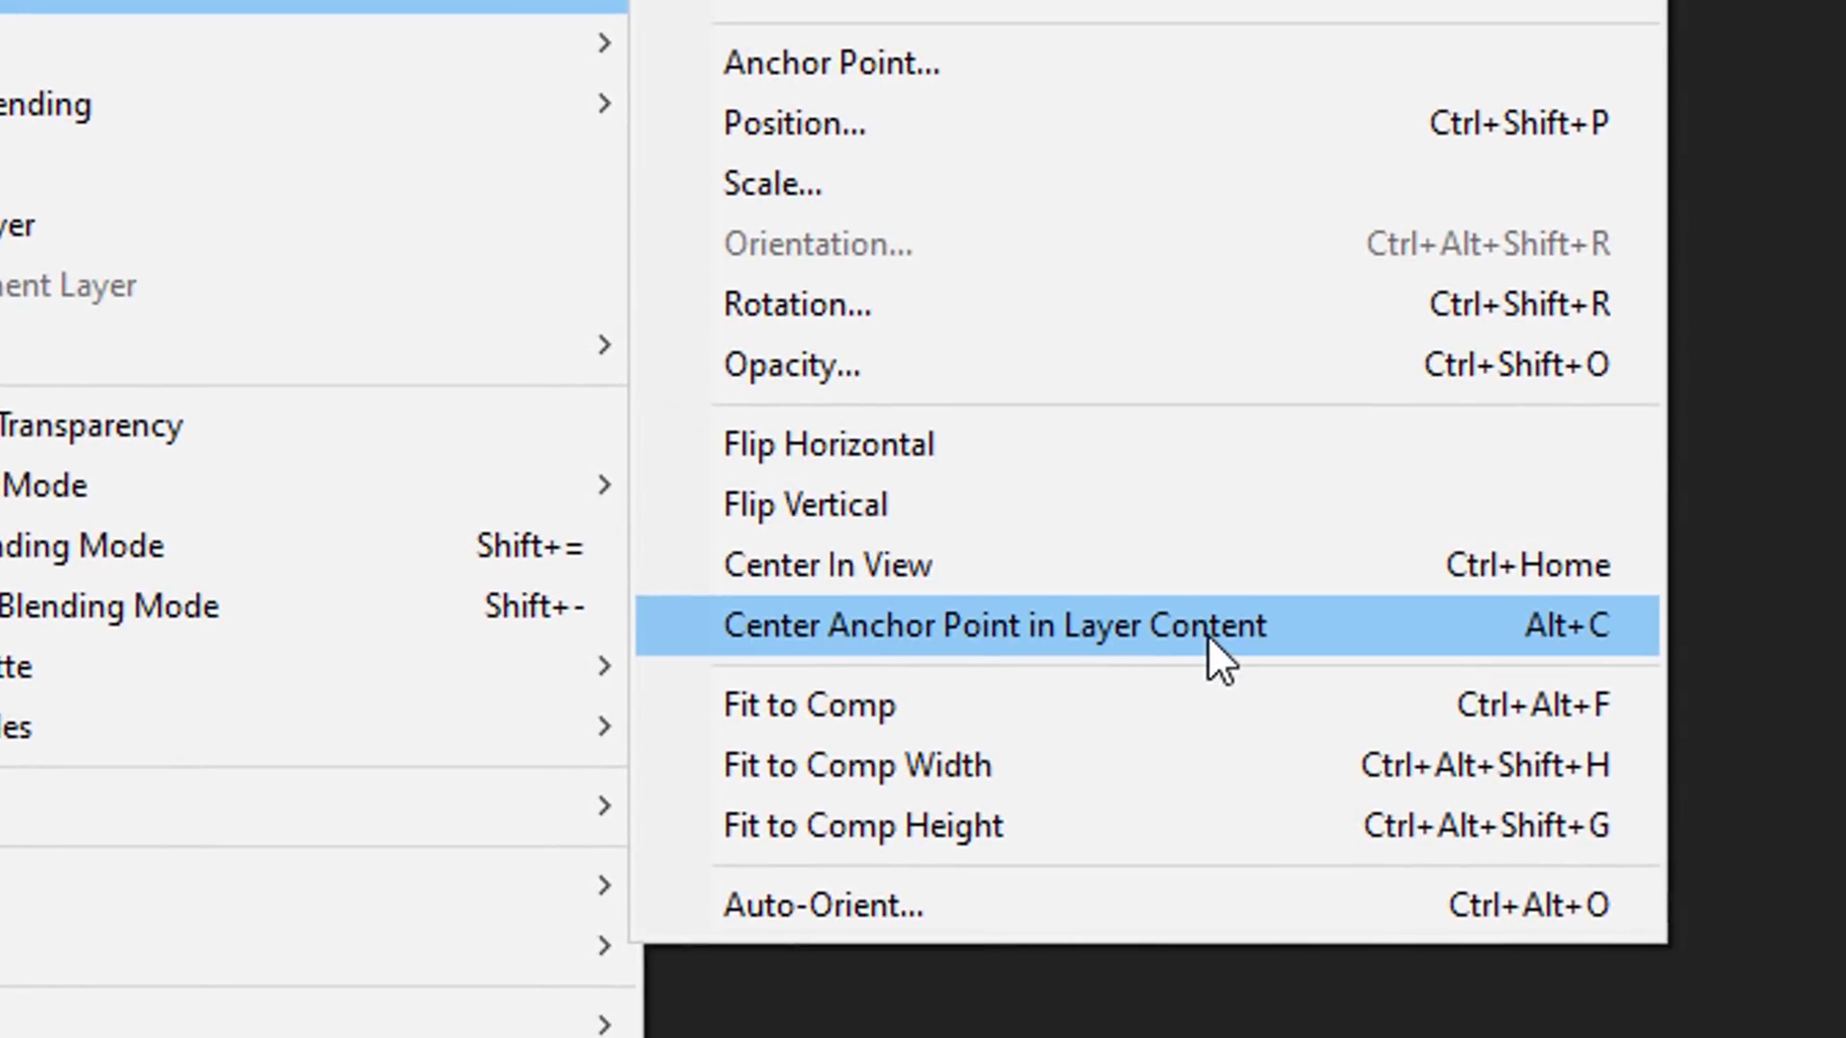
pyautogui.click(1207, 634)
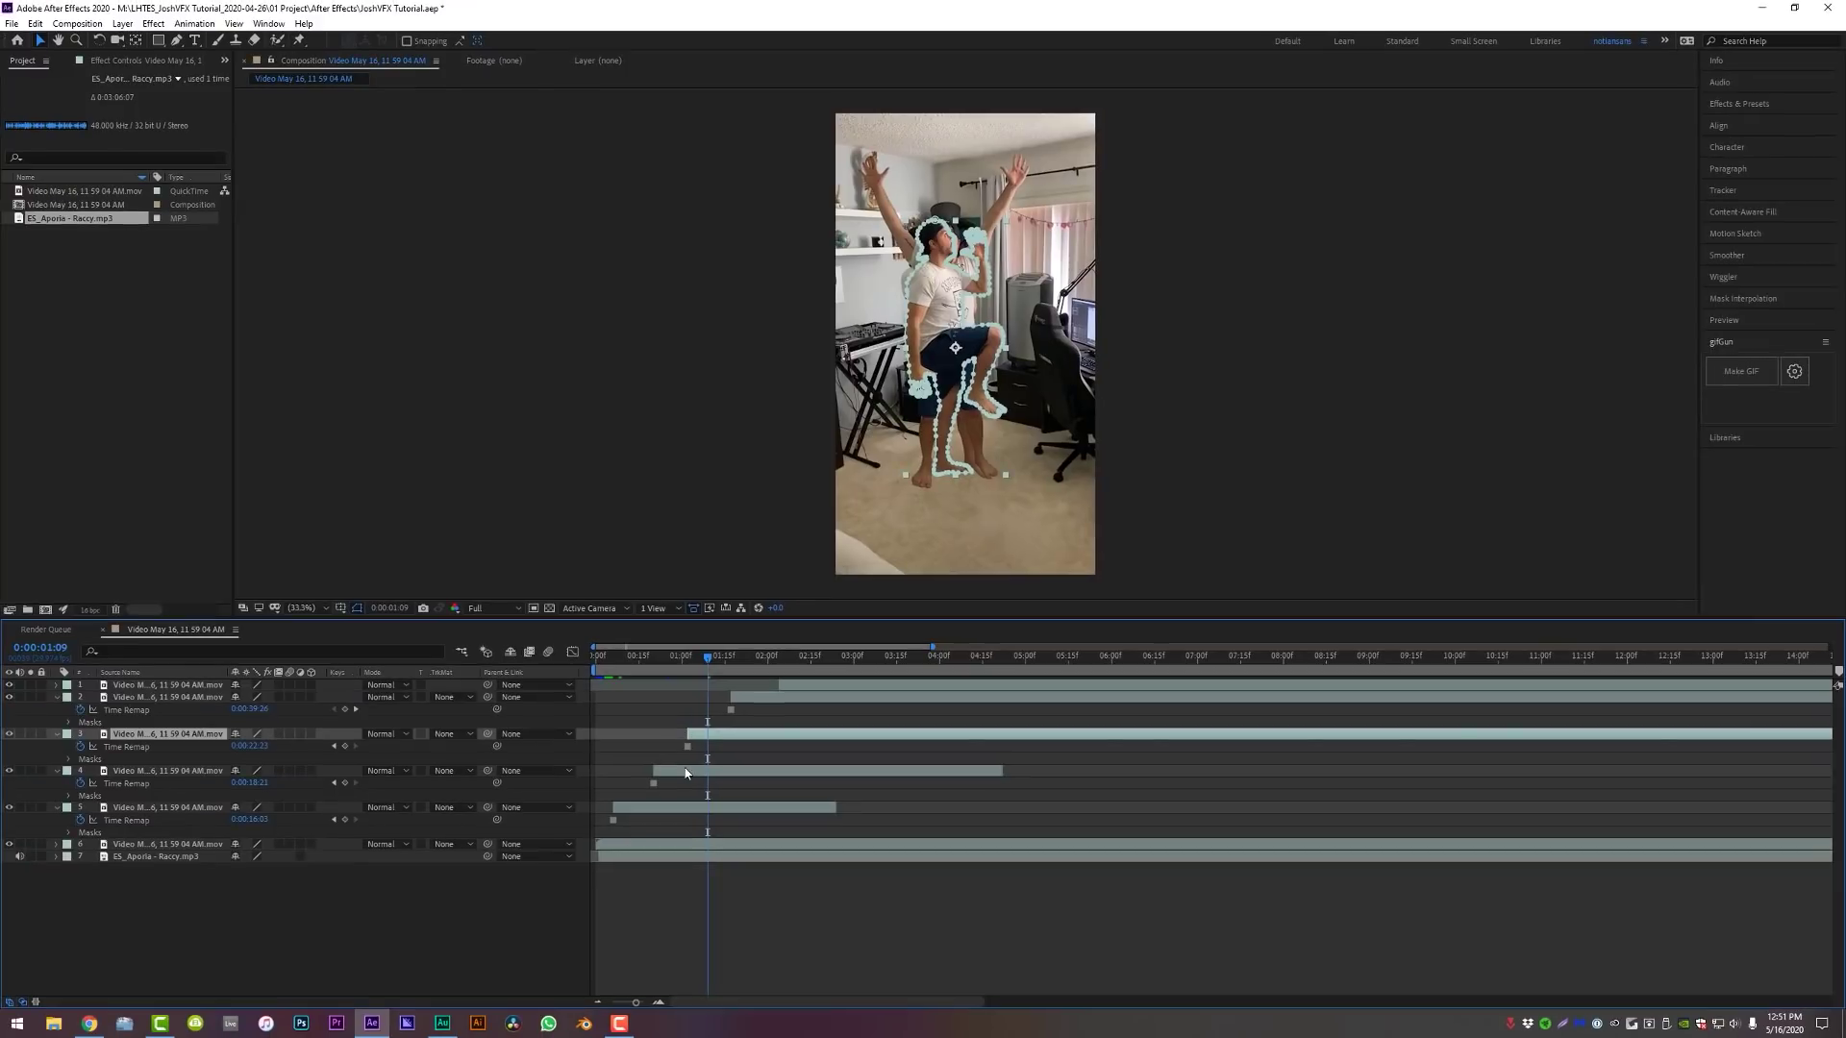
# Check the masks on clones 4 and 5 between 0:00:00:15 and 0:00:01:23
pyautogui.click(689, 772)
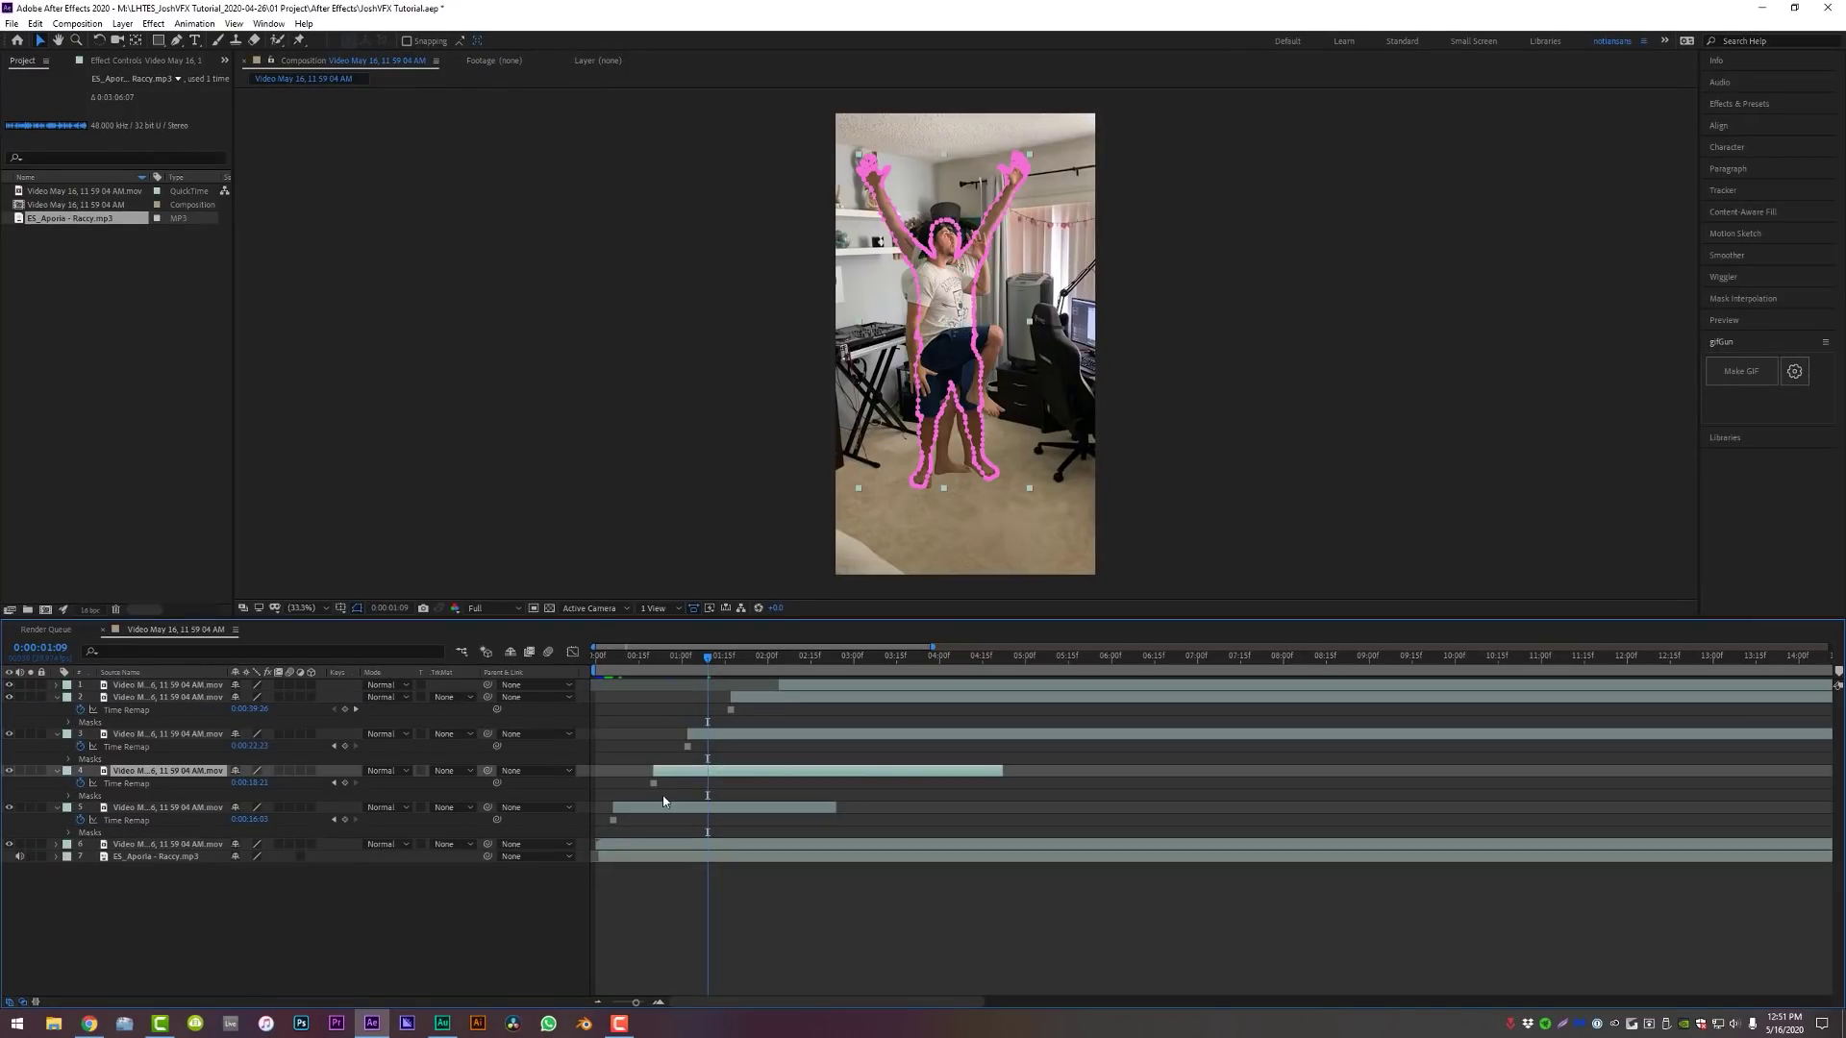
pyautogui.click(665, 807)
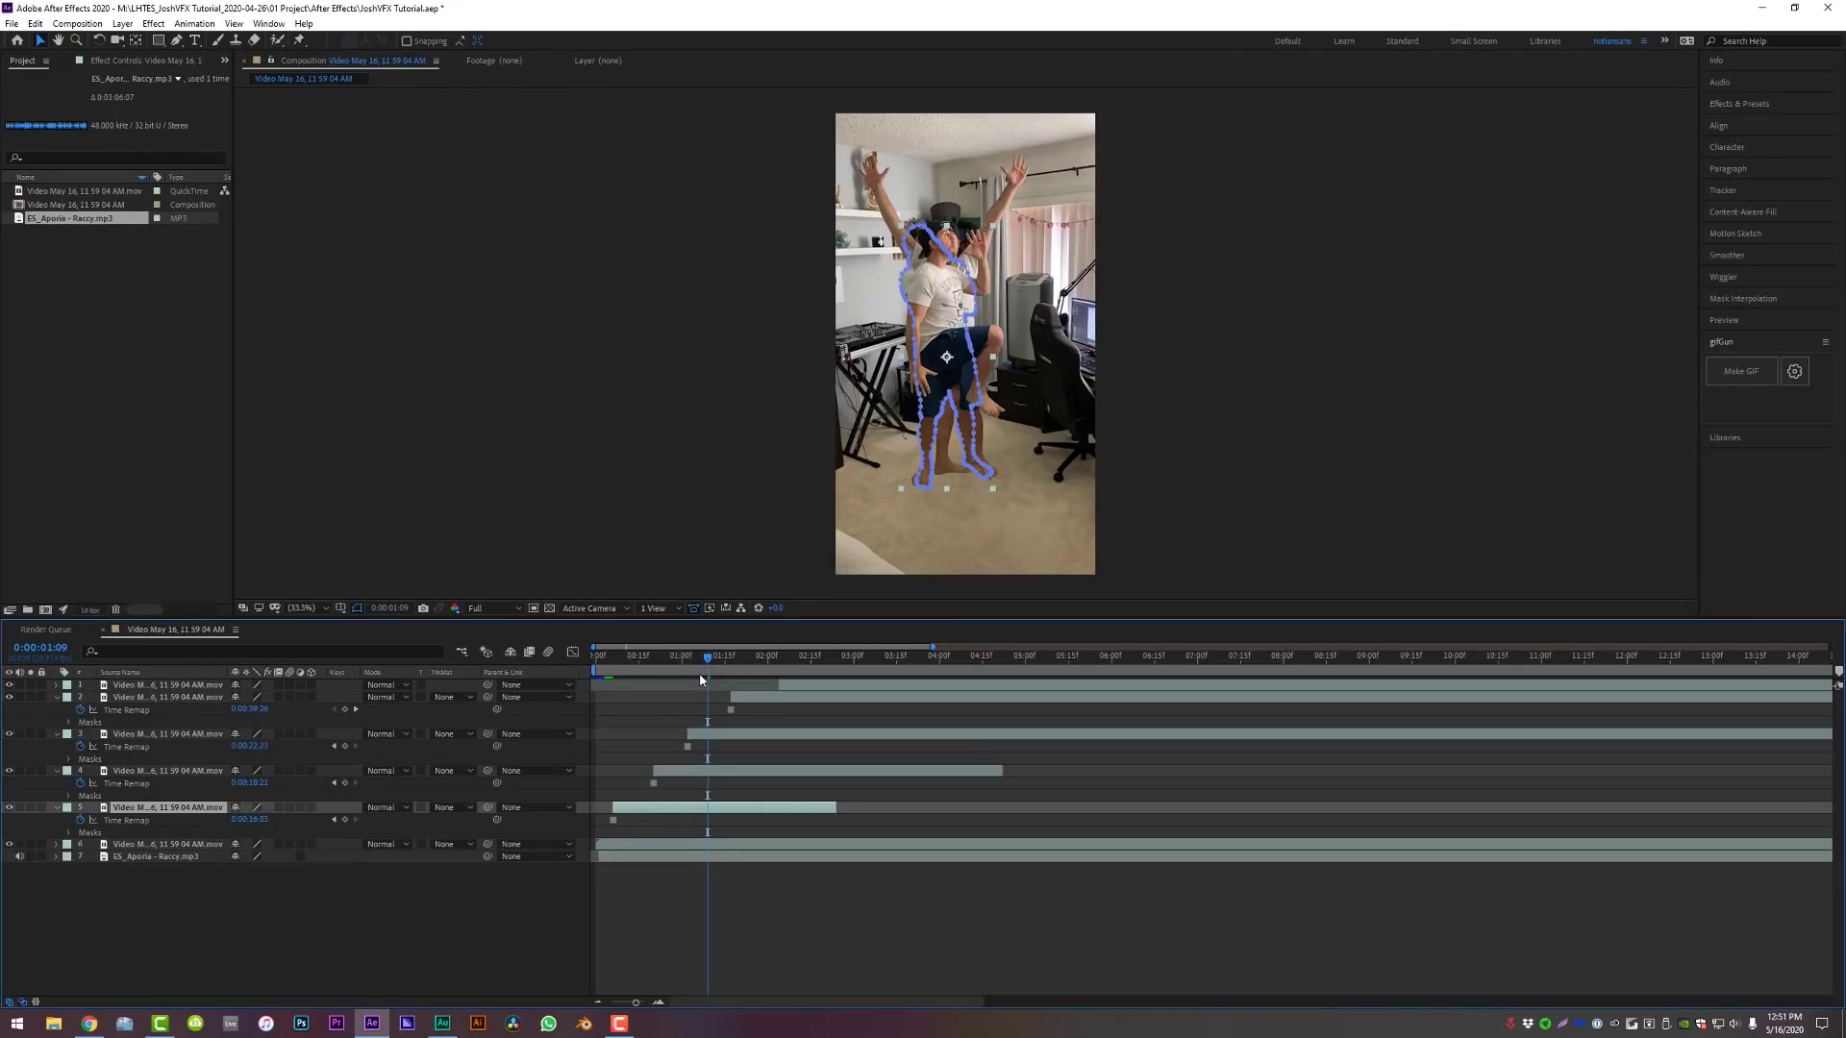
pyautogui.moveTo(681, 654)
pyautogui.mouseDown()
pyautogui.moveTo(640, 658)
pyautogui.moveTo(701, 657)
pyautogui.mouseUp()
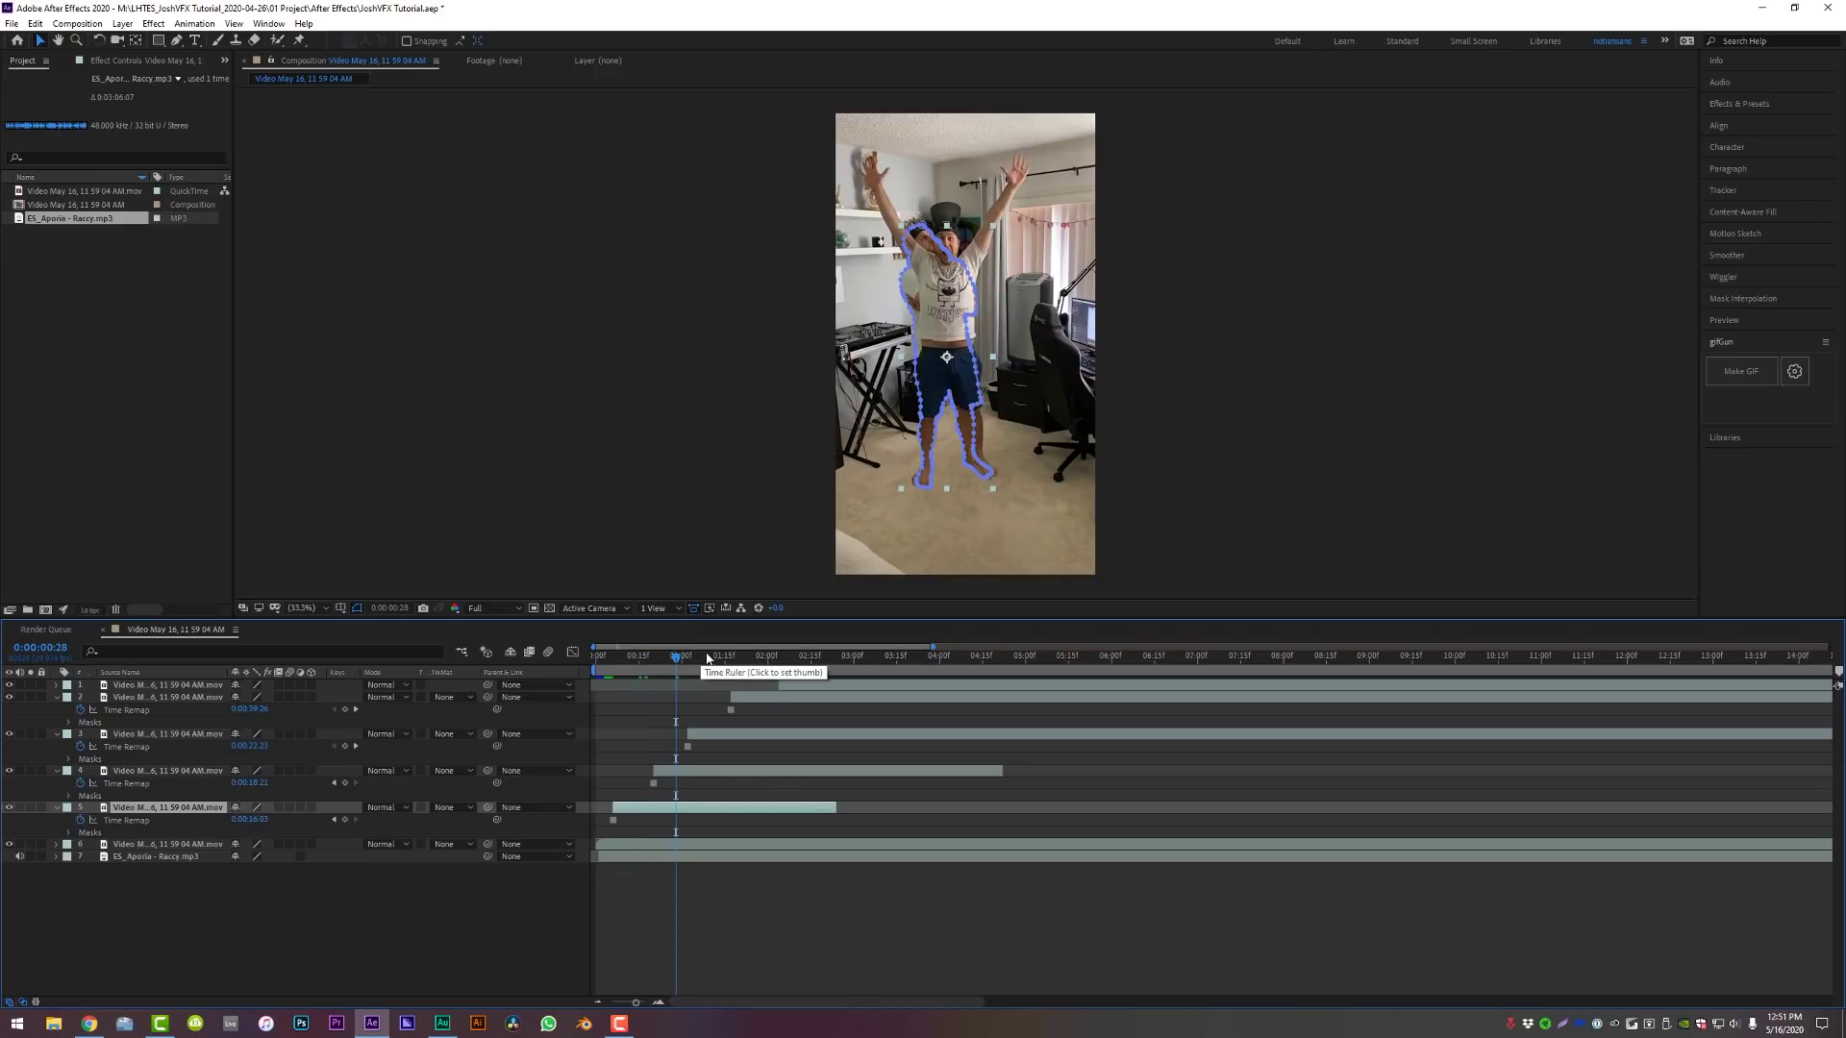
pyautogui.click(748, 657)
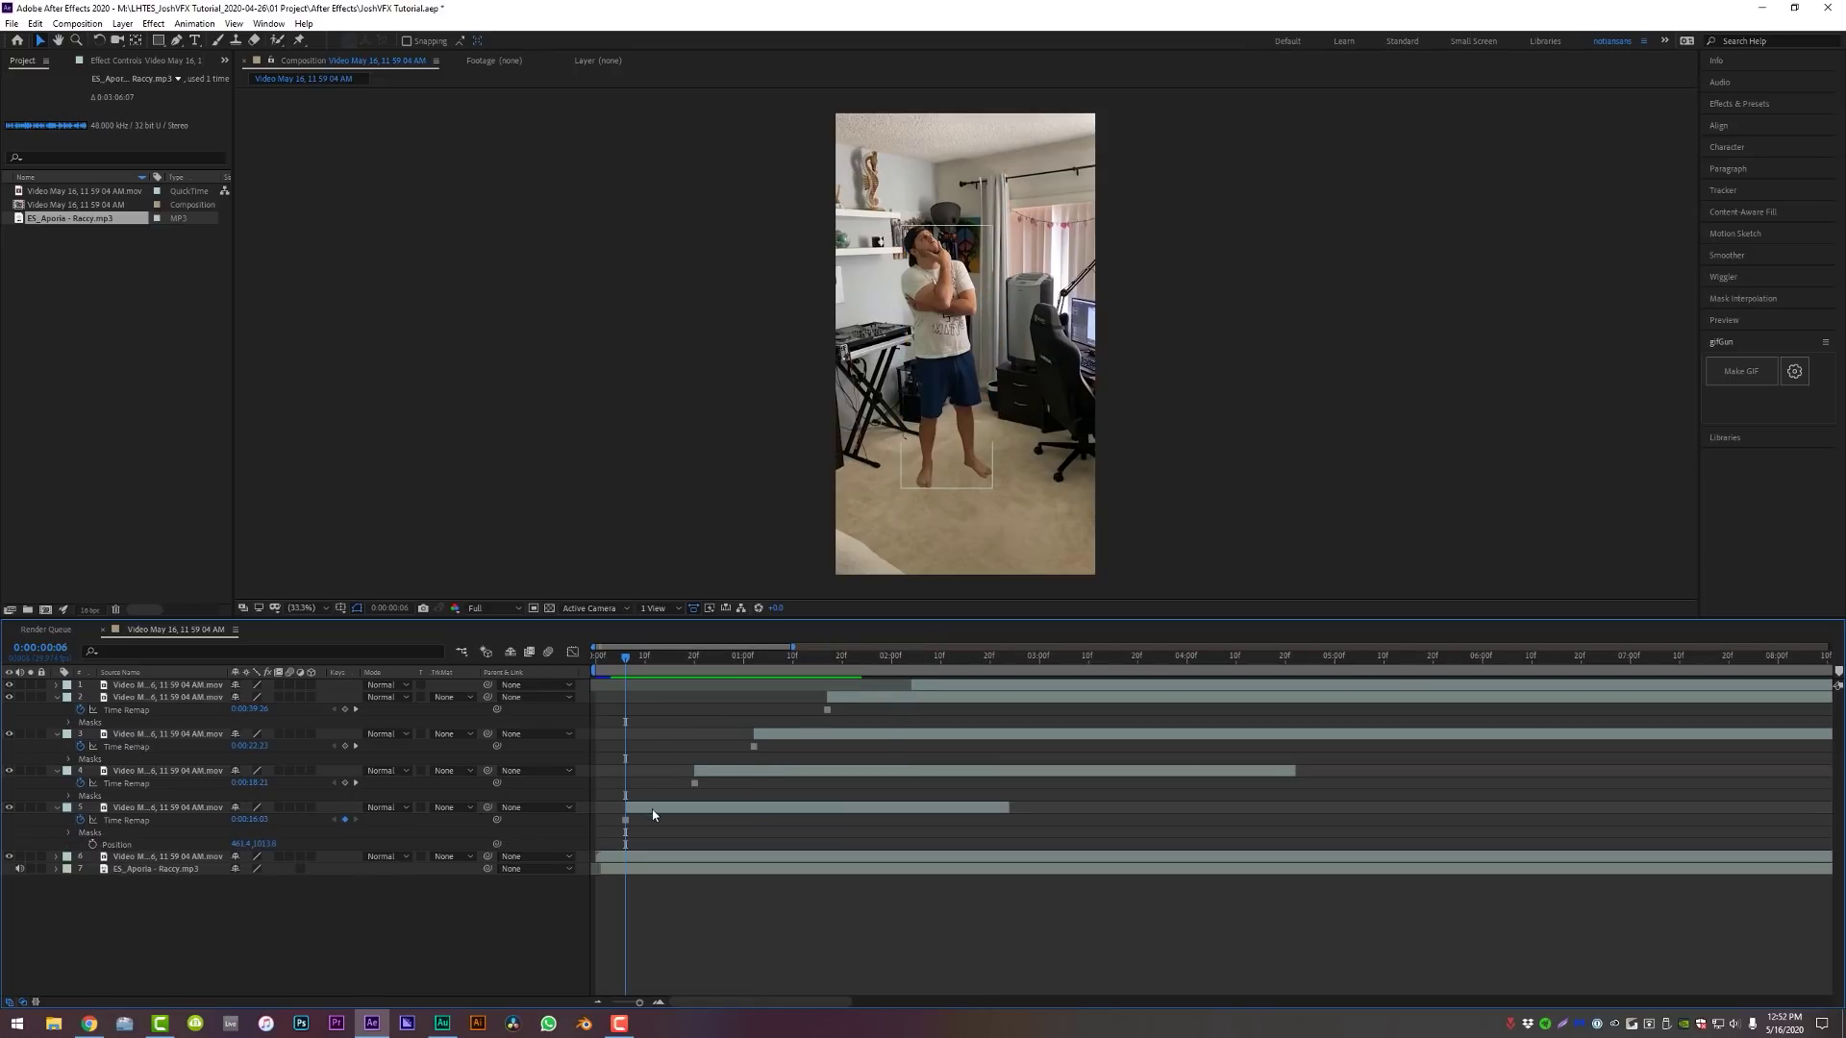
pyautogui.click(653, 808)
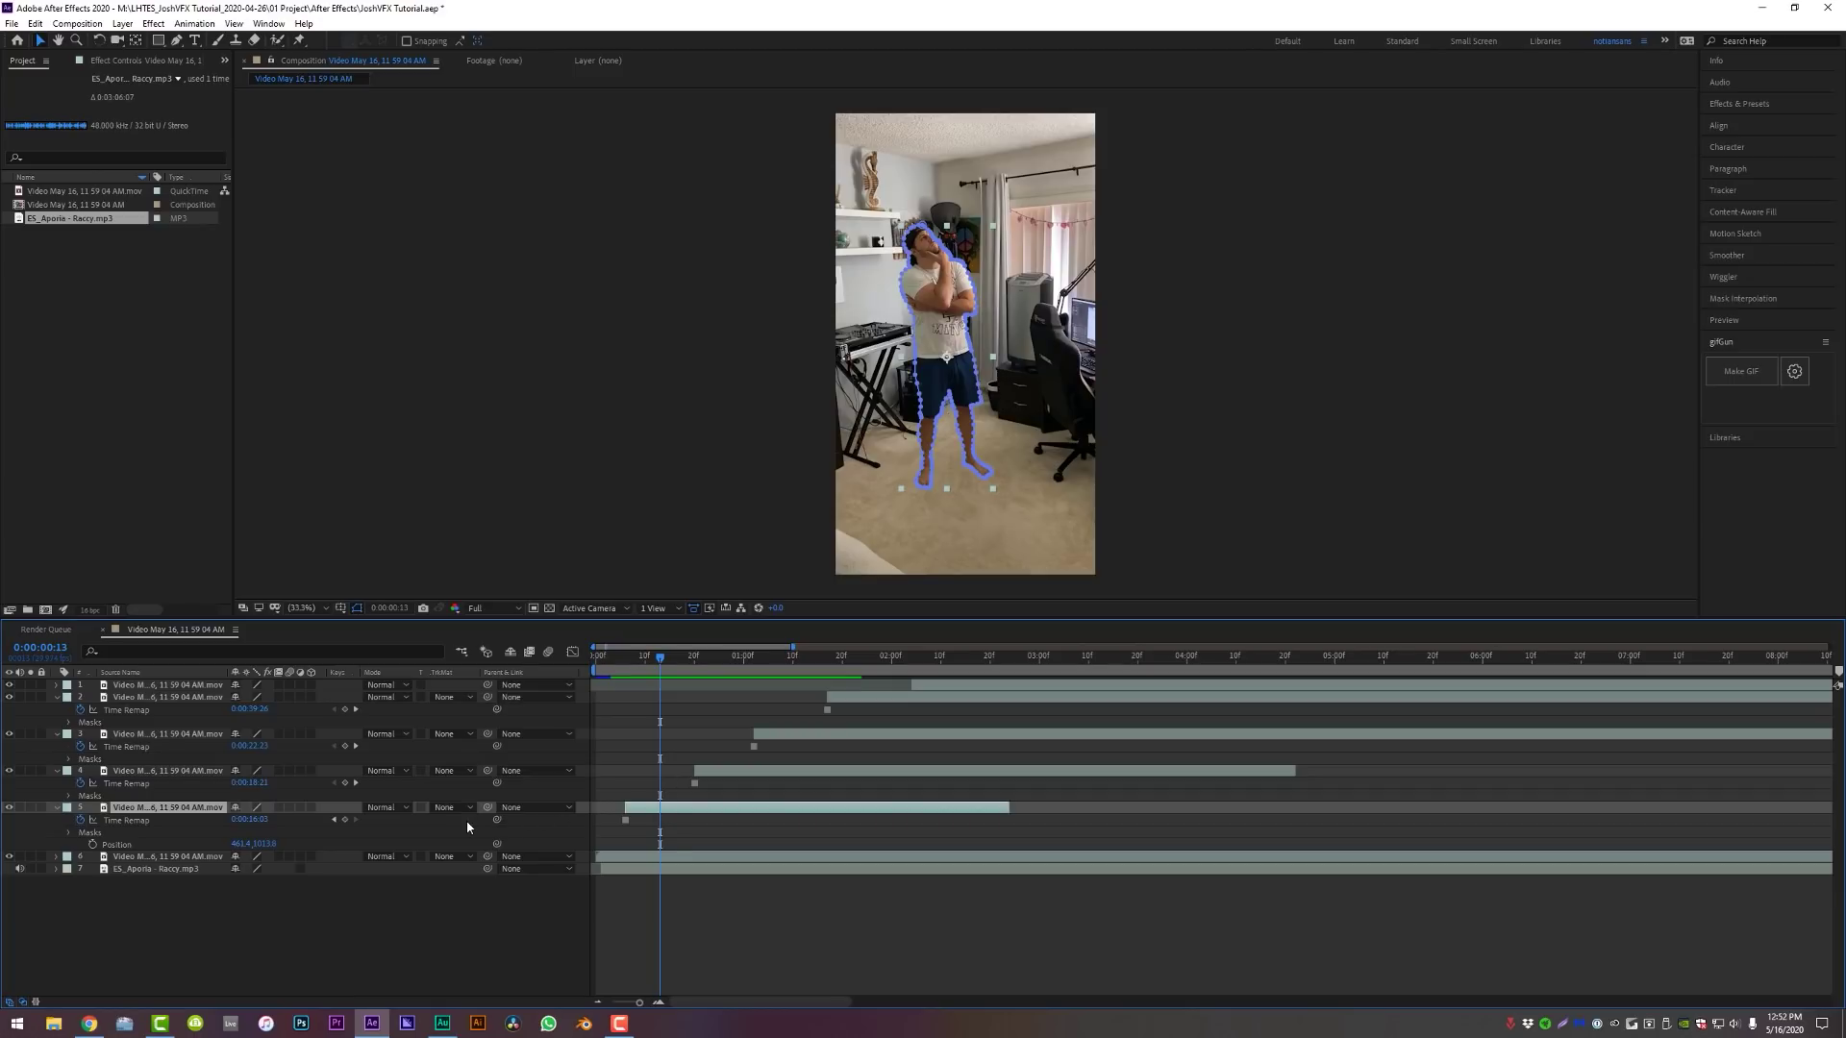
# Keyframe layer 5's Position, placing the dancer and pushing him below the frame at frame 8
pyautogui.hotkey('alt', 'shift', 'p')
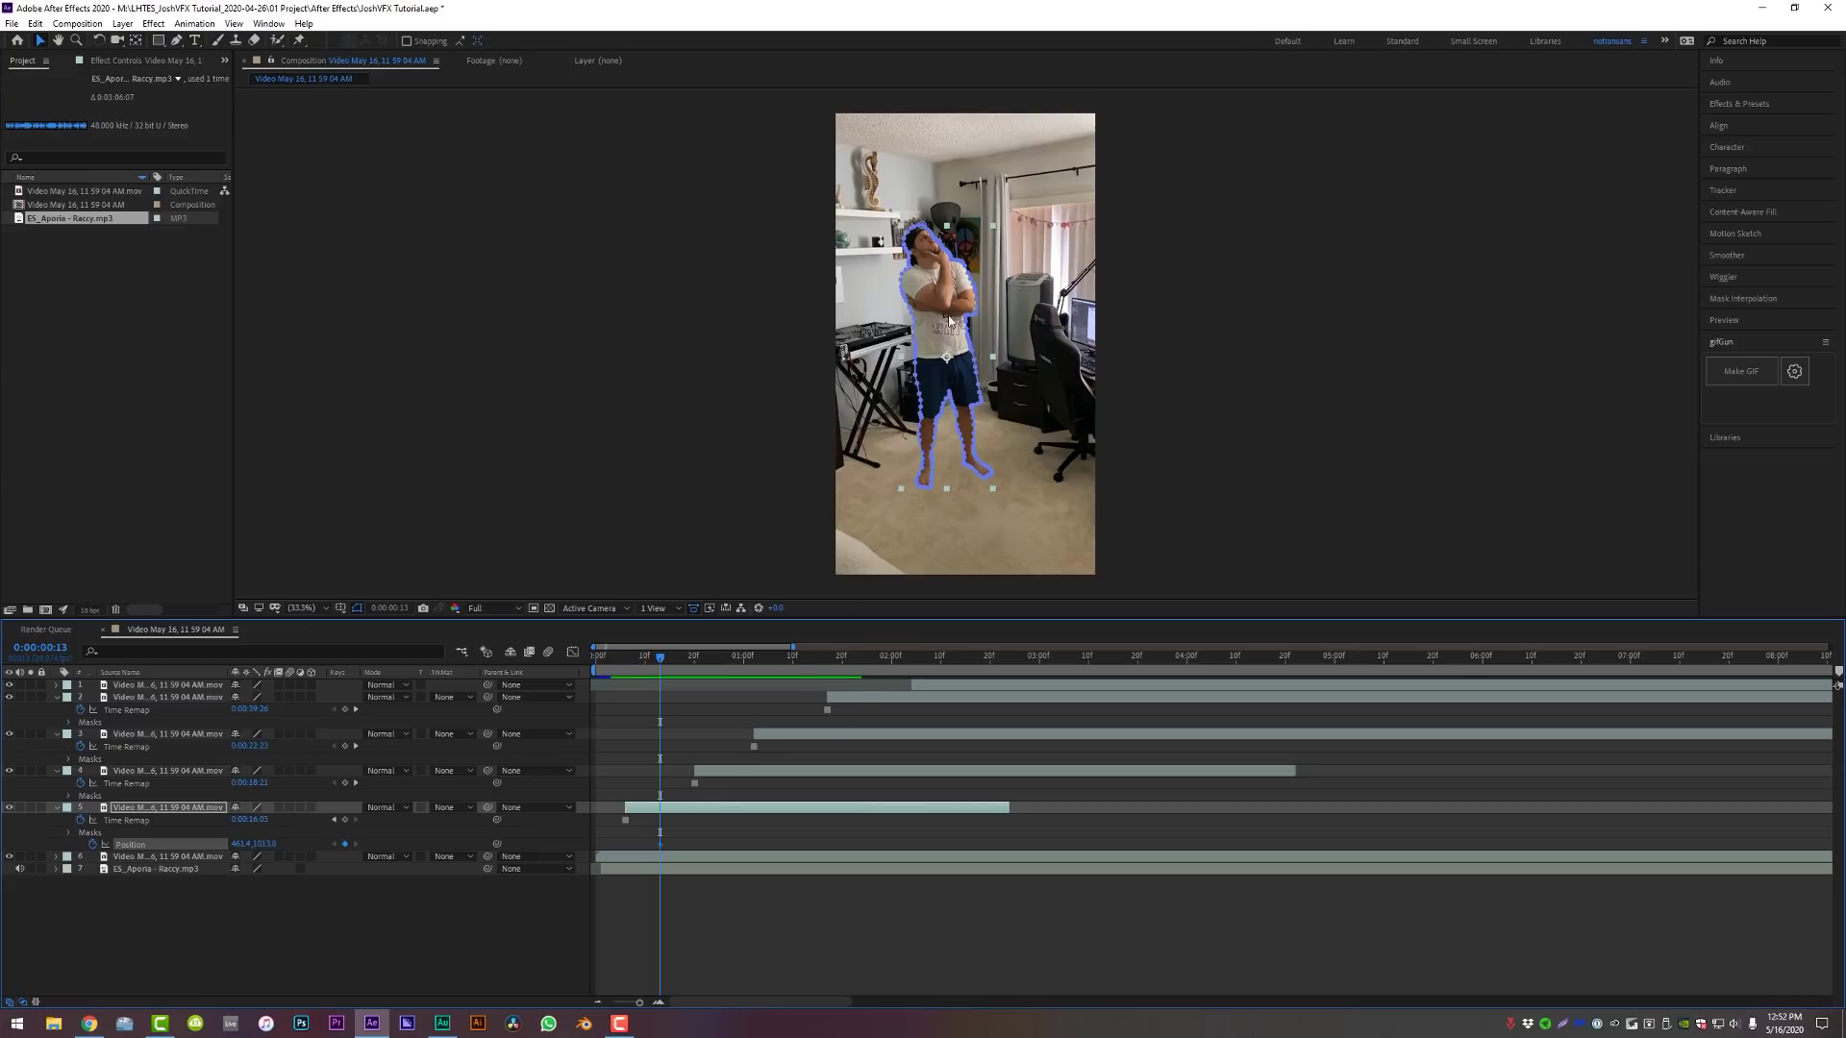
pyautogui.moveTo(946, 319); pyautogui.dragTo(965, 314)
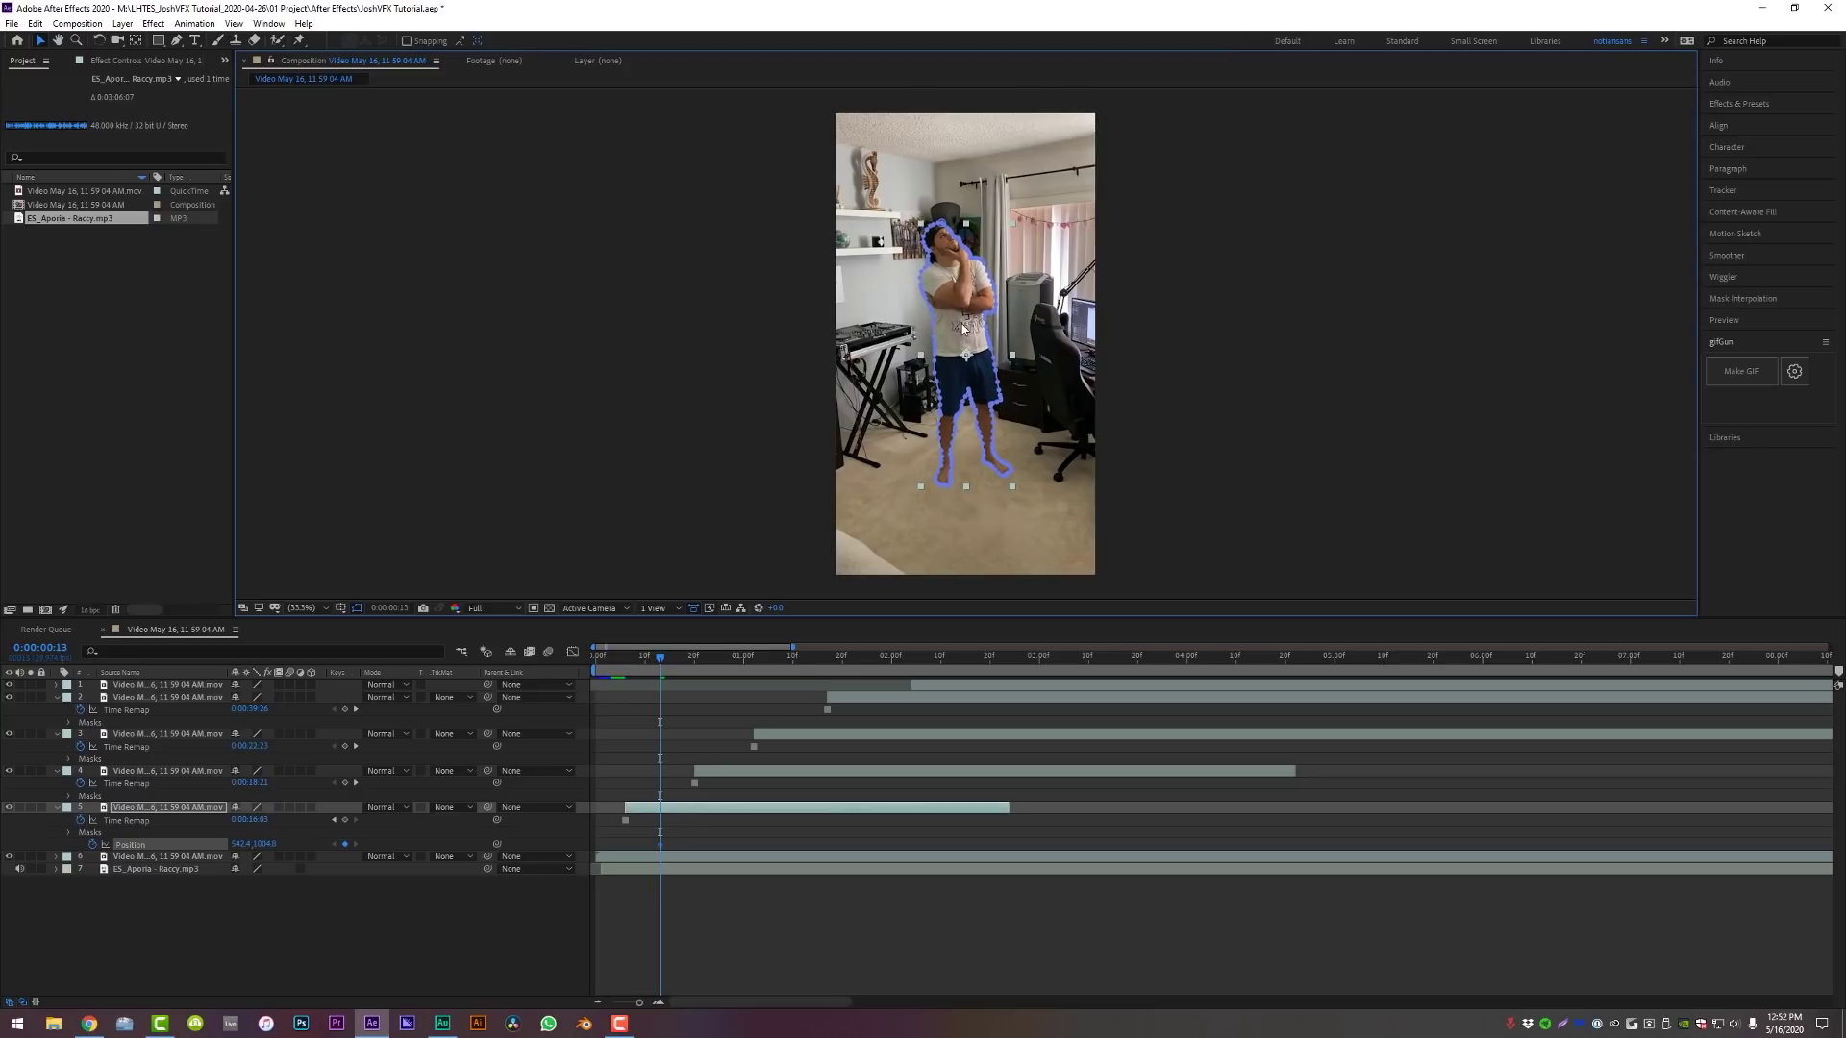
pyautogui.moveTo(962, 325); pyautogui.dragTo(961, 327)
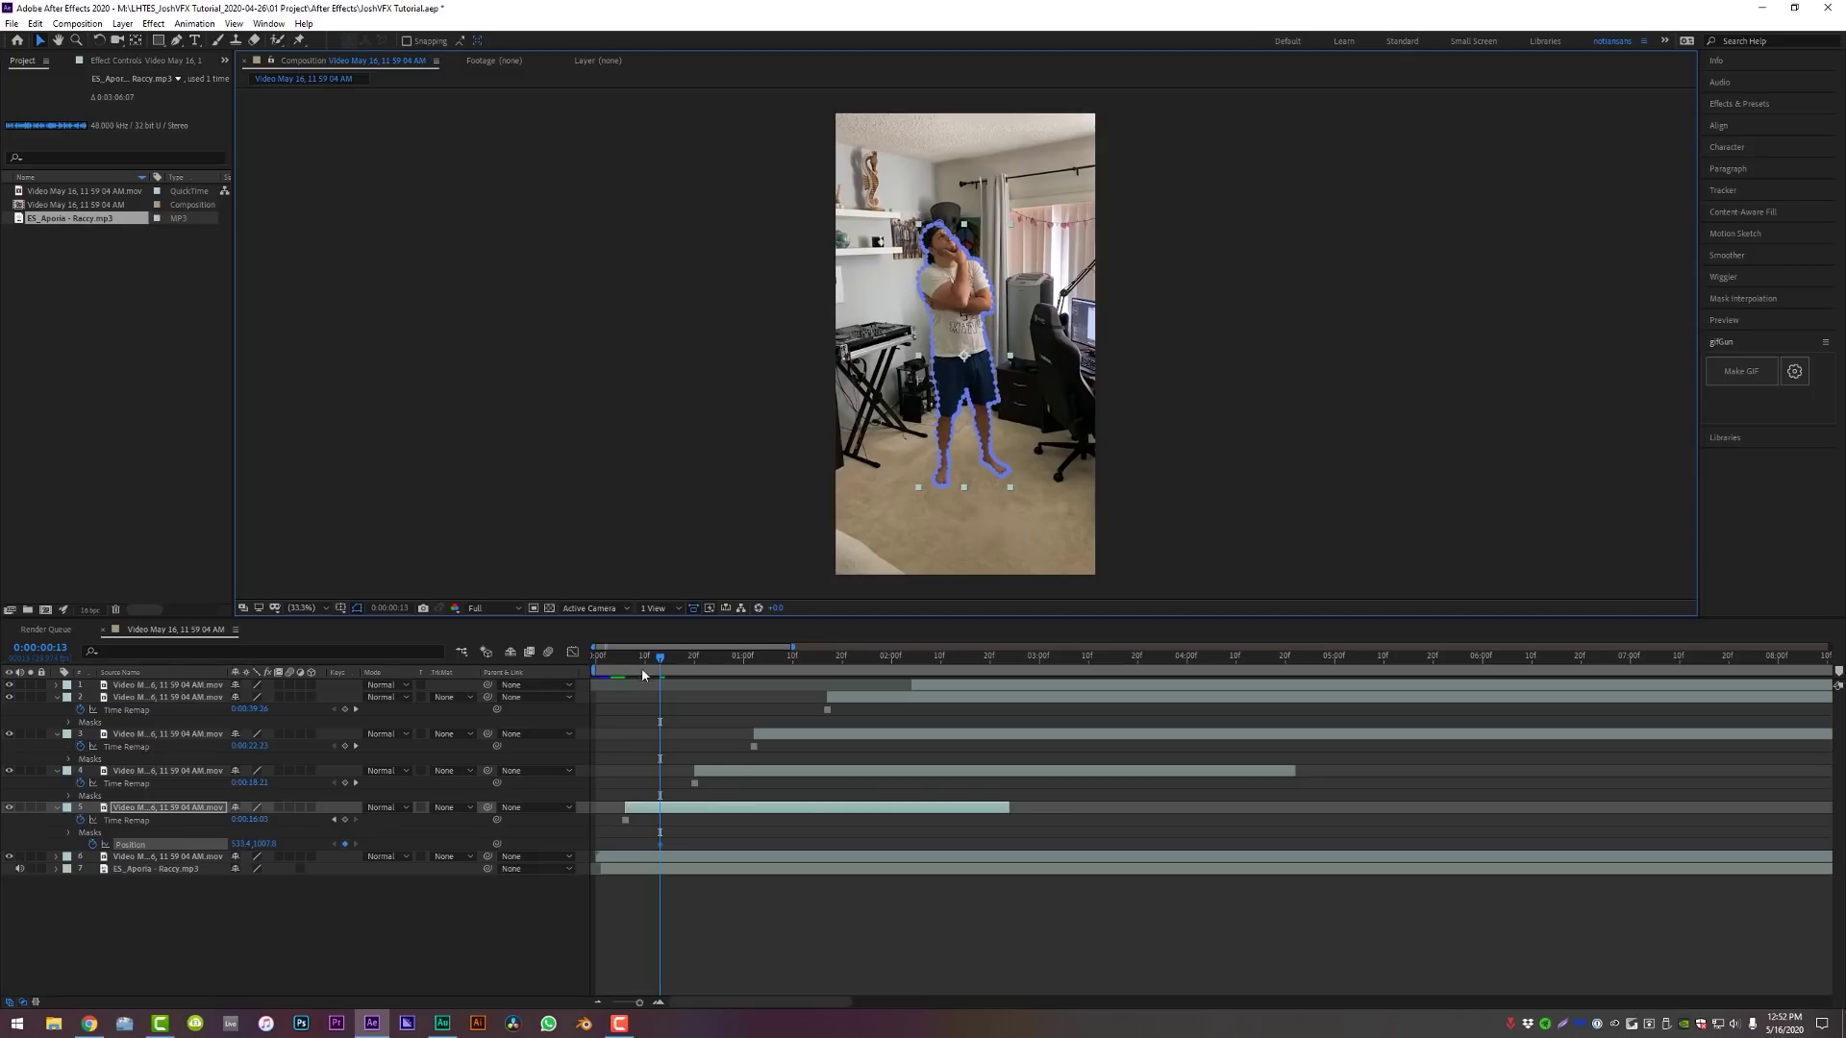
pyautogui.moveTo(661, 658); pyautogui.dragTo(640, 658)
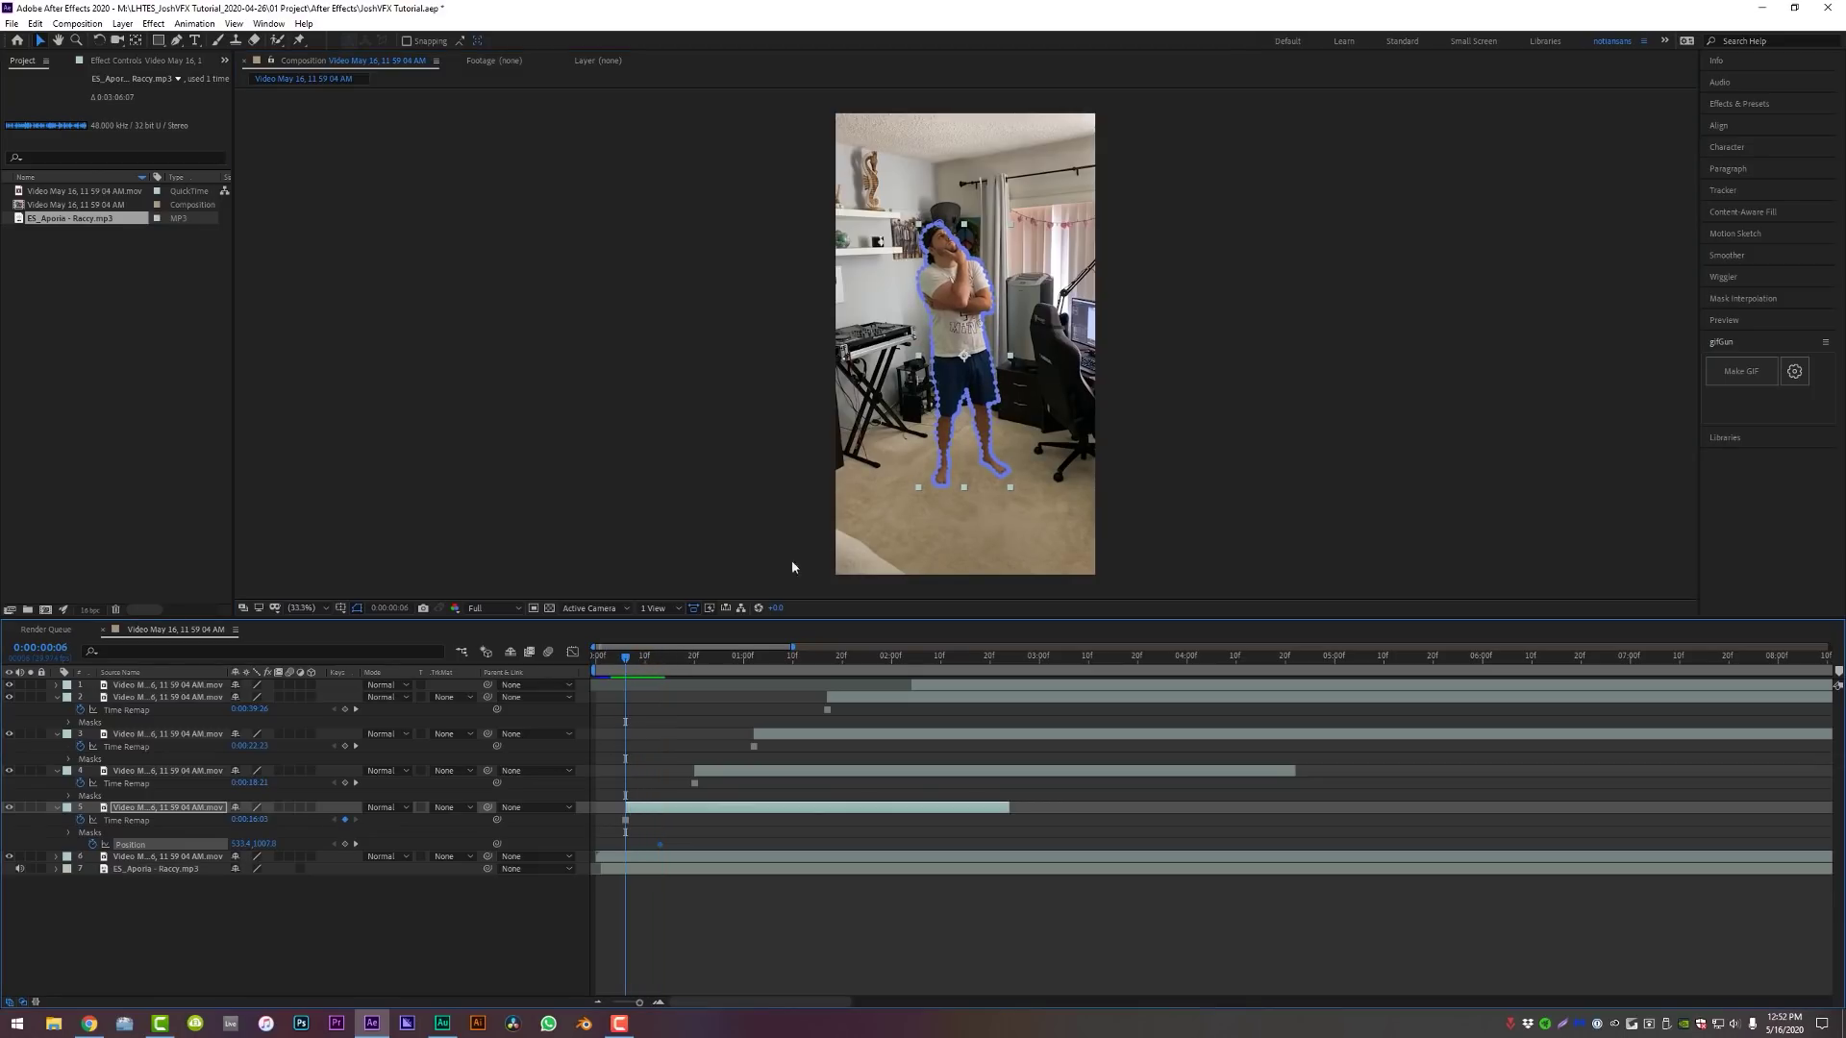
pyautogui.moveTo(968, 324); pyautogui.dragTo(990, 677)
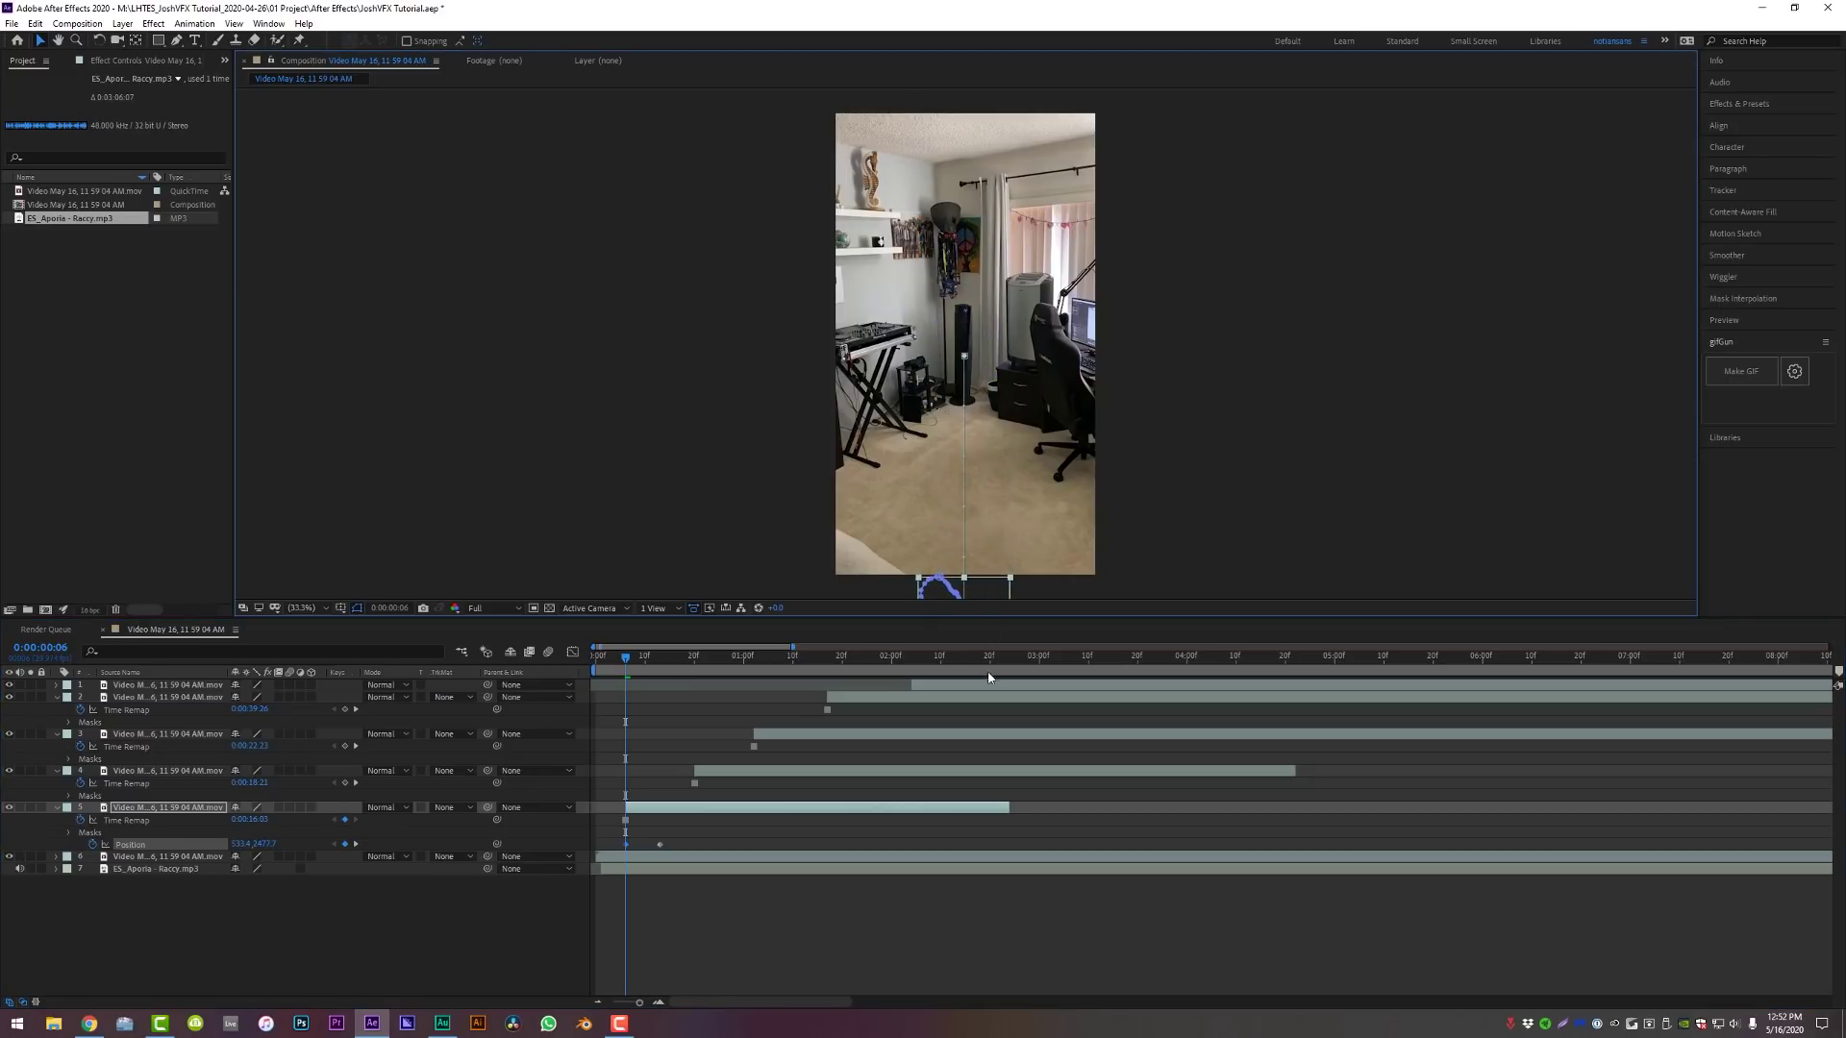
# Keyframe the dancer dropping back below the bottom edge at 0:00:00:24 and check the motion
pyautogui.moveTo(665, 660); pyautogui.dragTo(694, 659)
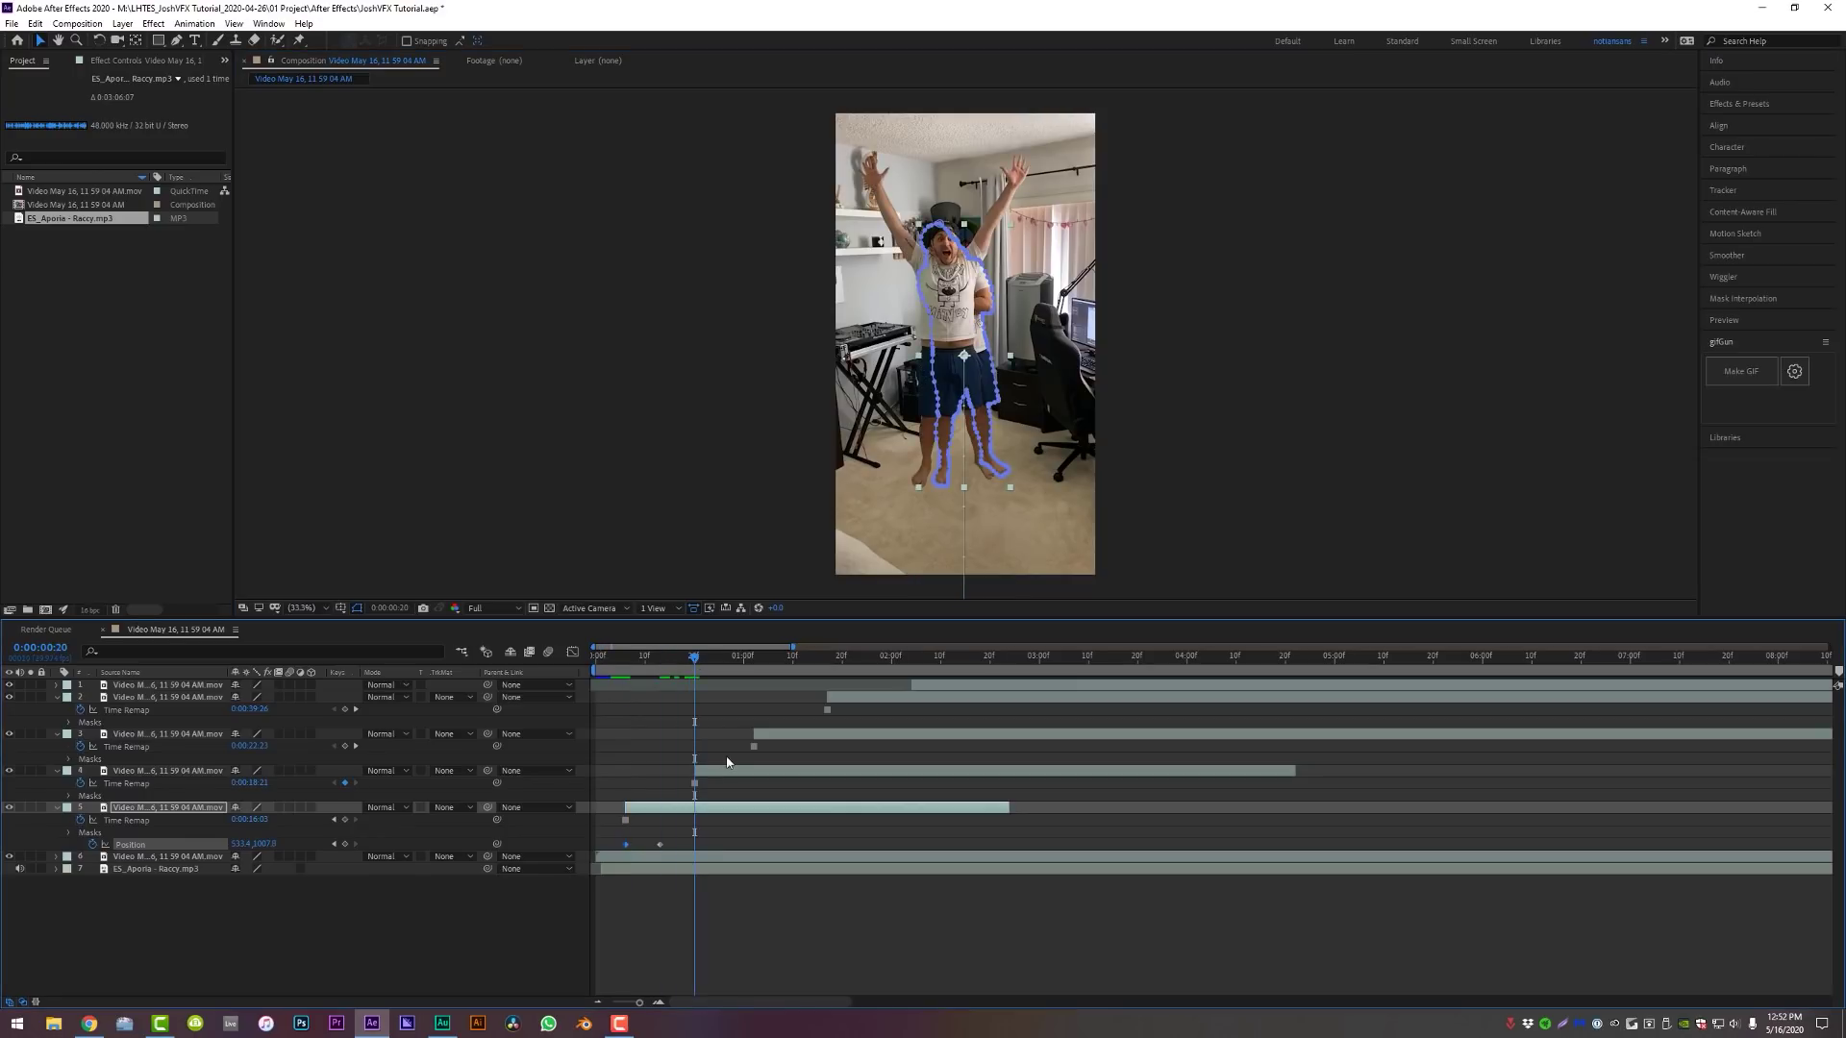
pyautogui.press('pagedown')
pyautogui.press('pagedown')
pyautogui.press('pagedown')
pyautogui.press('pagedown')
pyautogui.hotkey('ctrl', 'v')
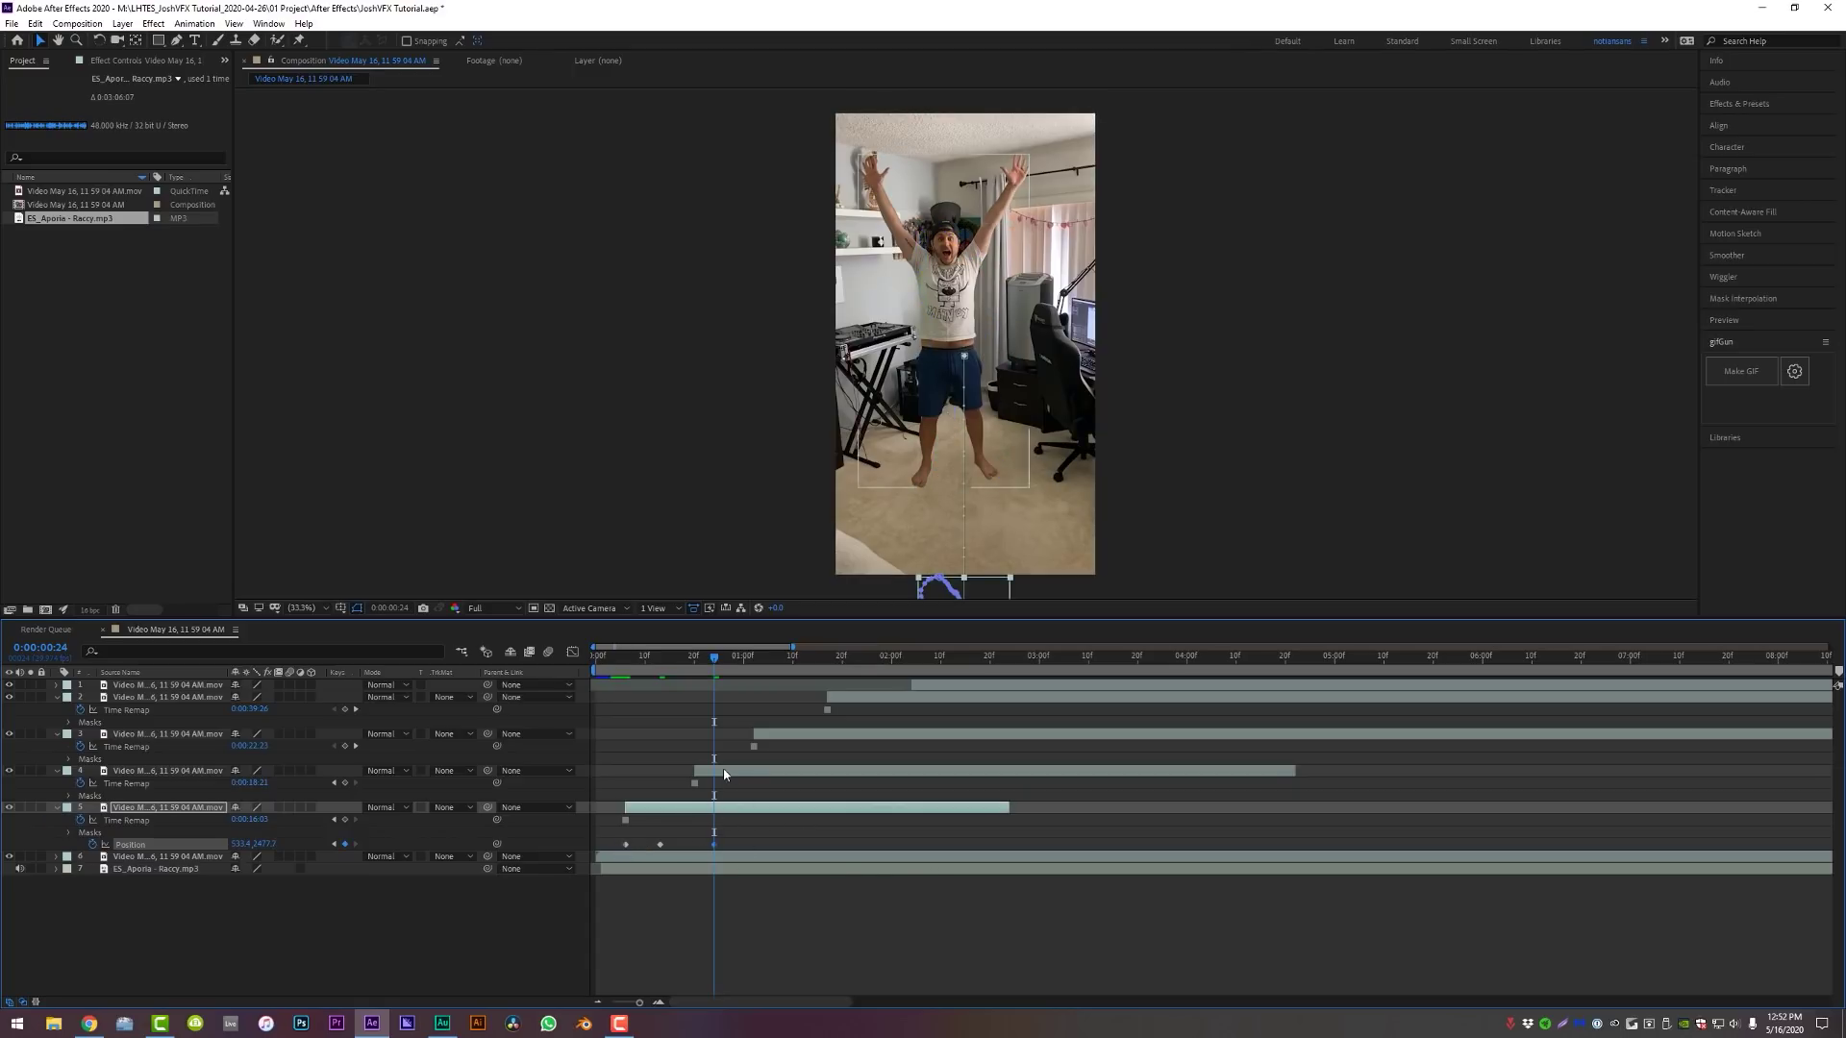
pyautogui.moveTo(640, 663); pyautogui.dragTo(619, 676)
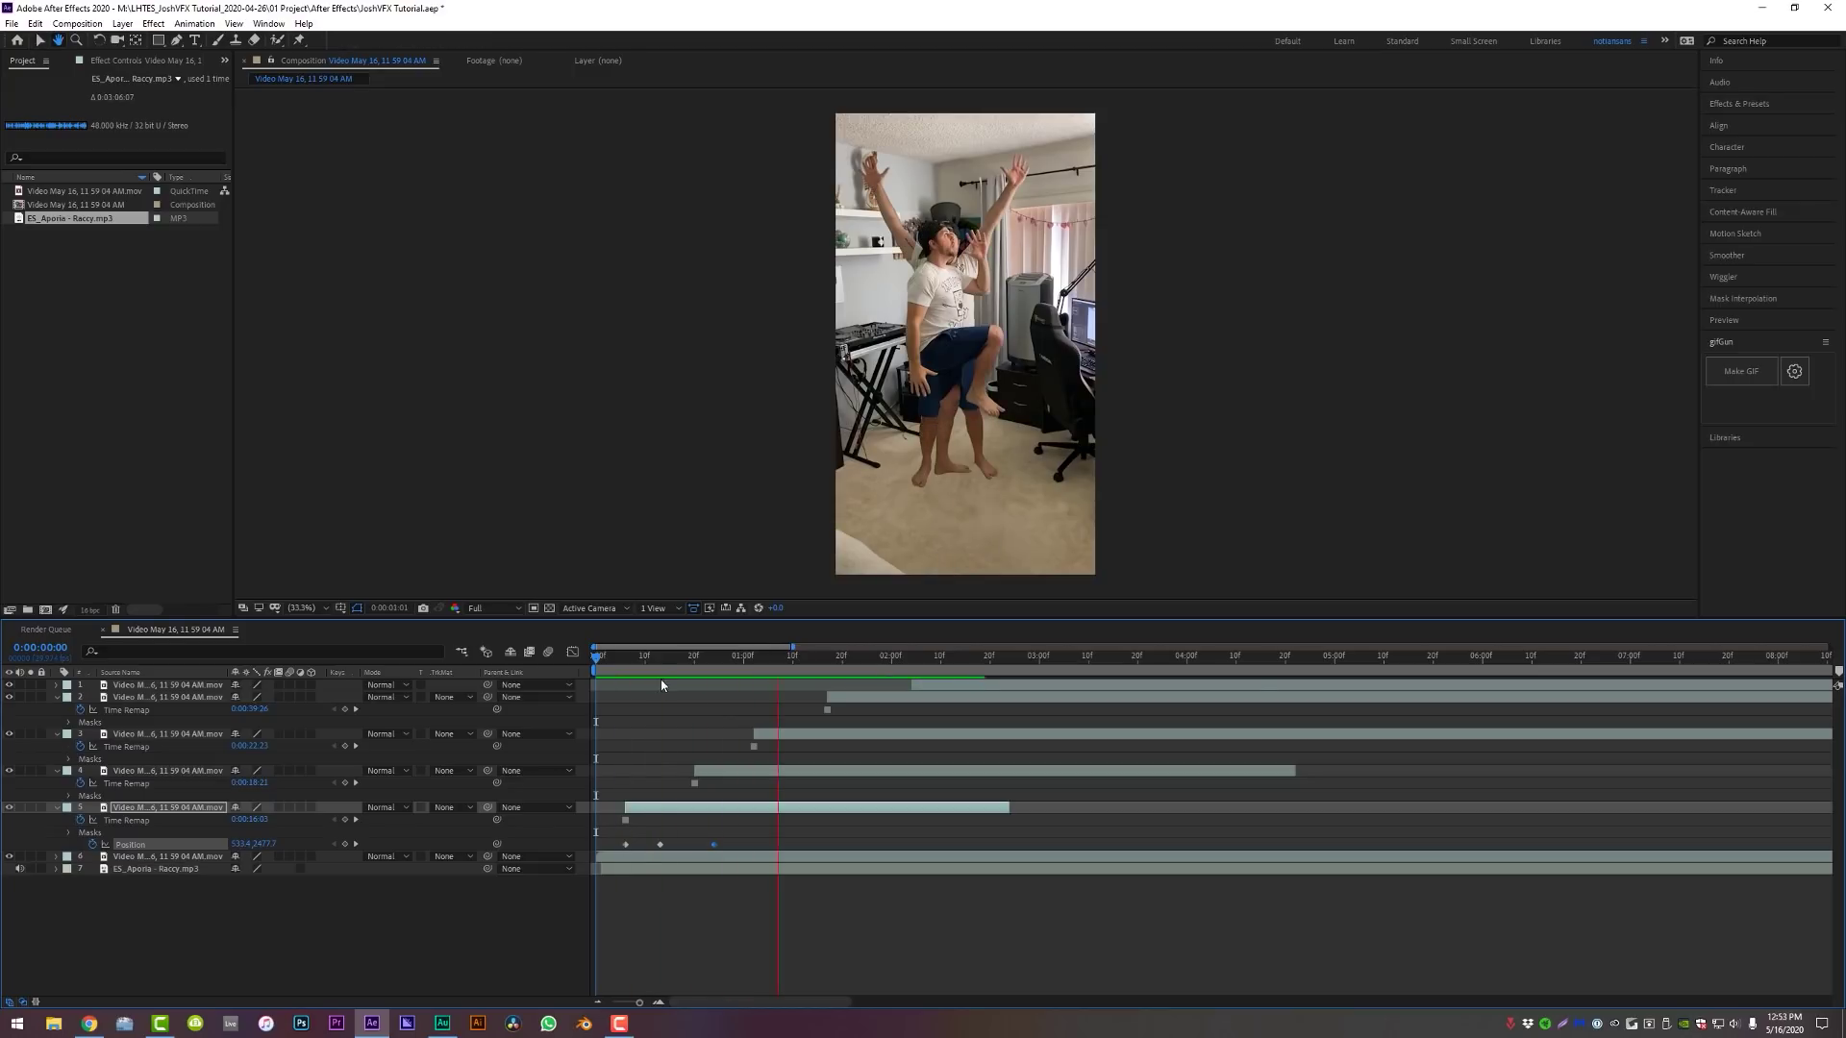
pyautogui.click(639, 661)
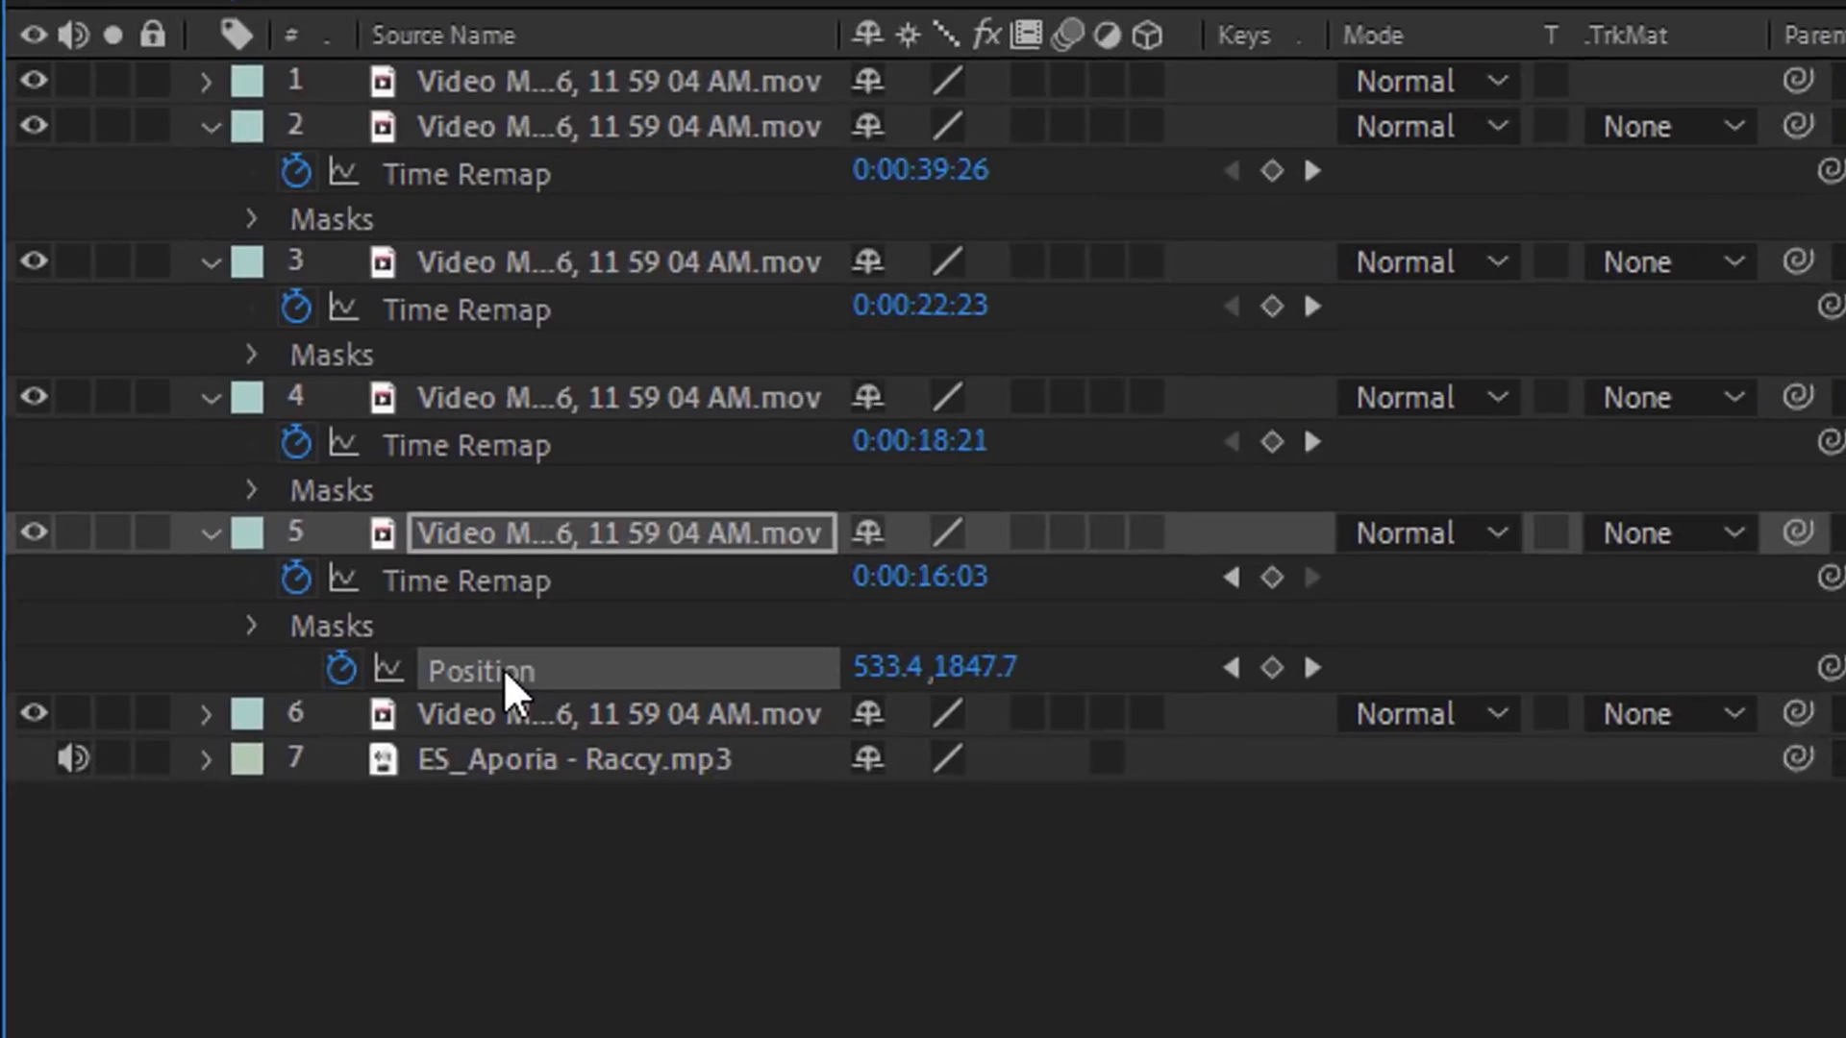
# Separate layer 5's Position dimensions, clear X Position animation, and easy-ease the three Y keyframes
pyautogui.rightClick(136, 846)
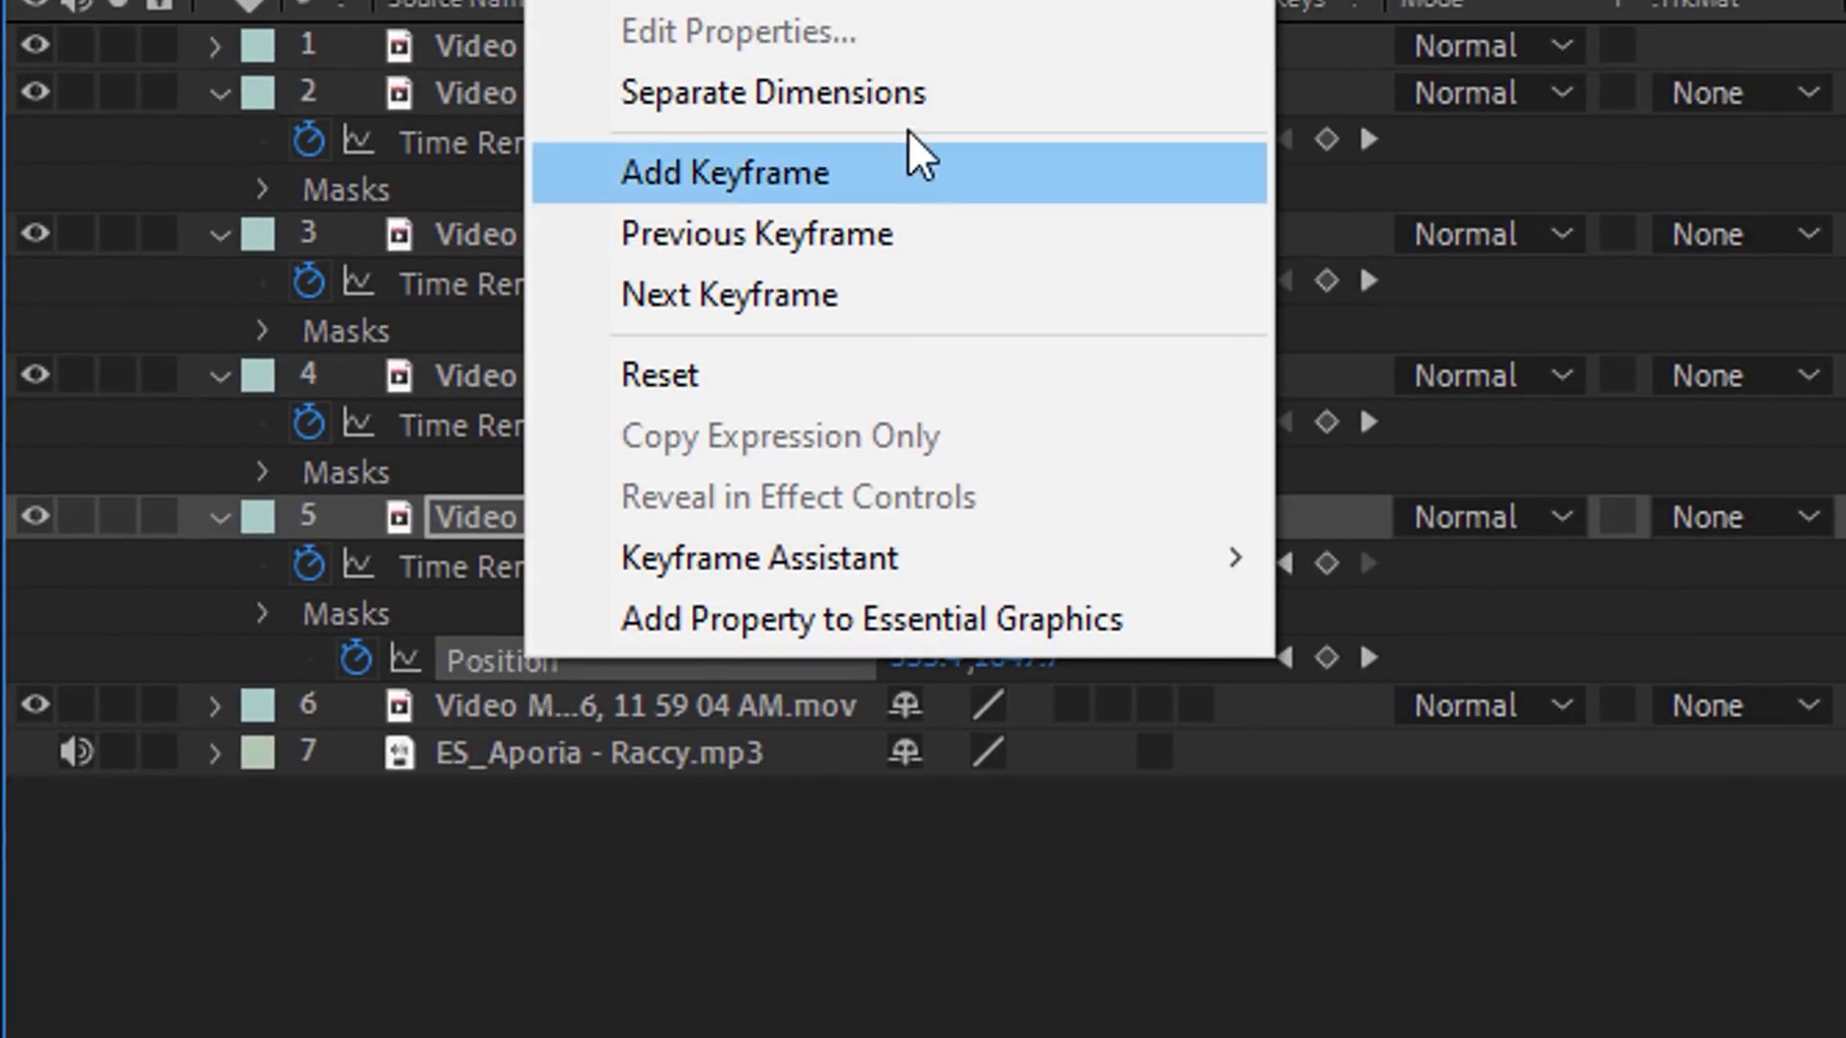
pyautogui.click(890, 92)
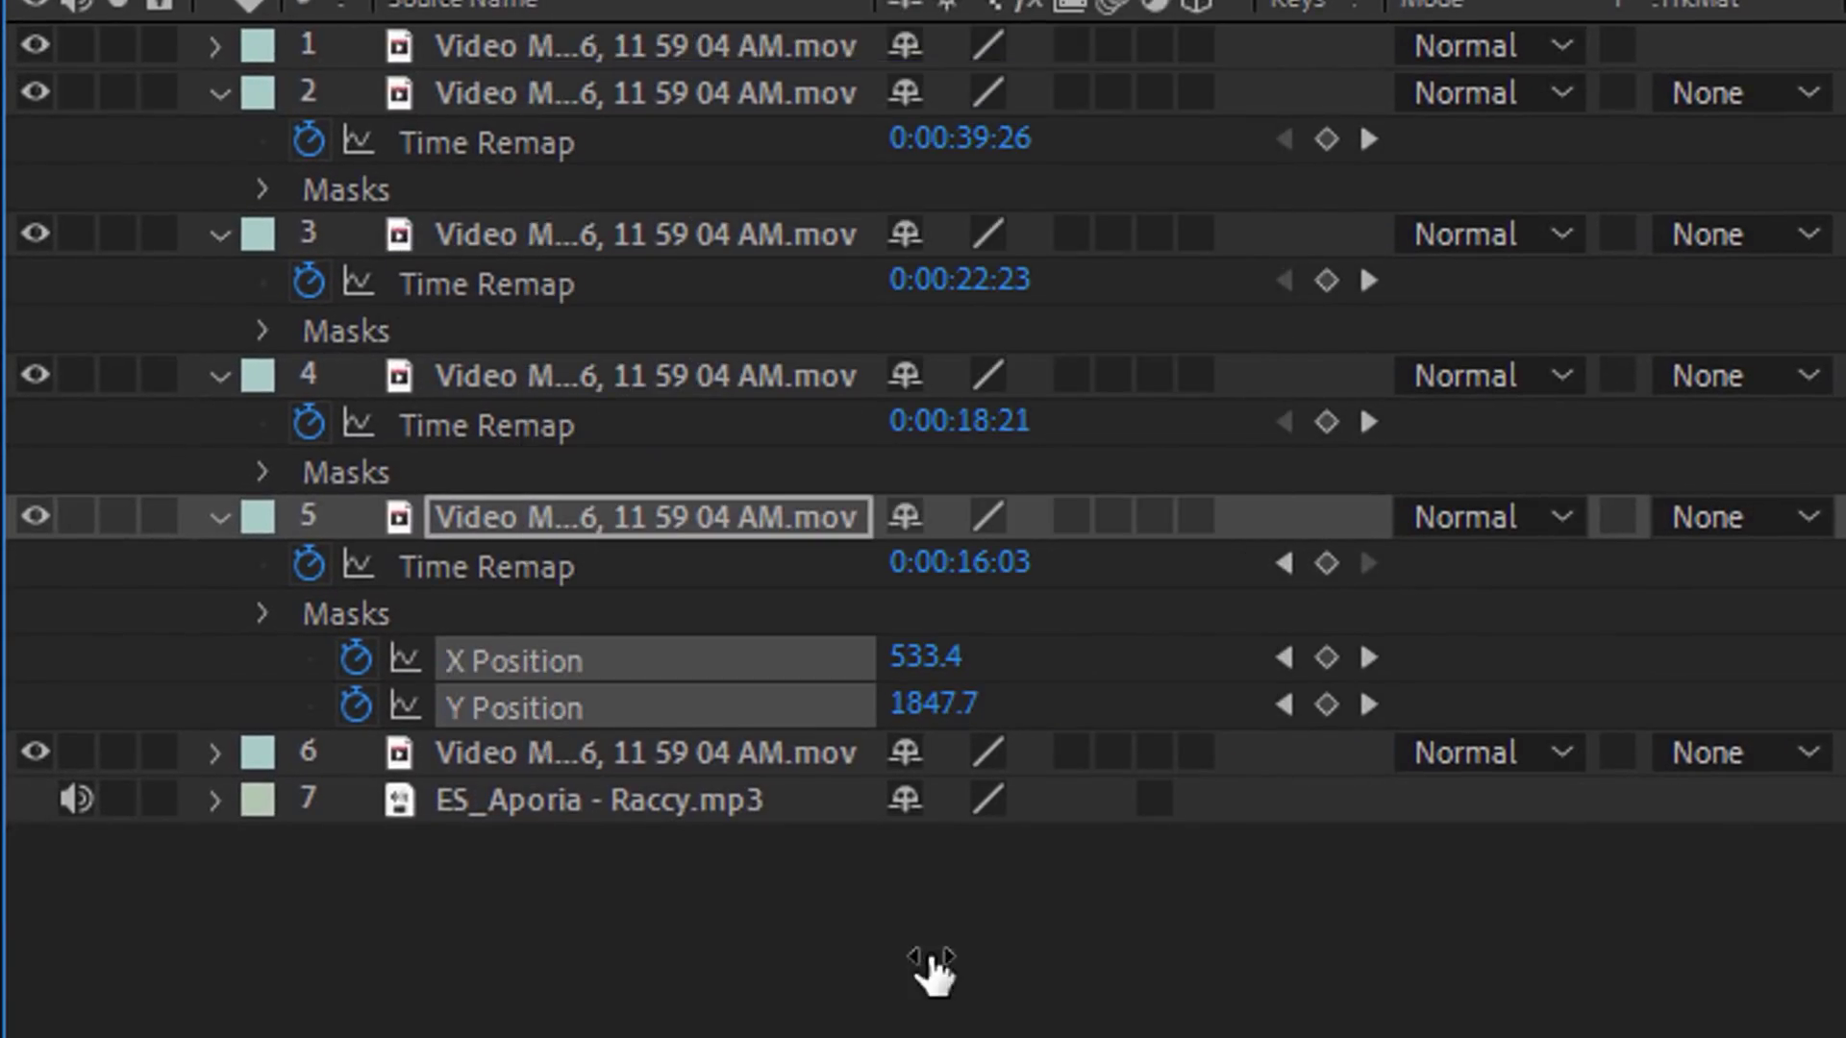
pyautogui.click(783, 1001)
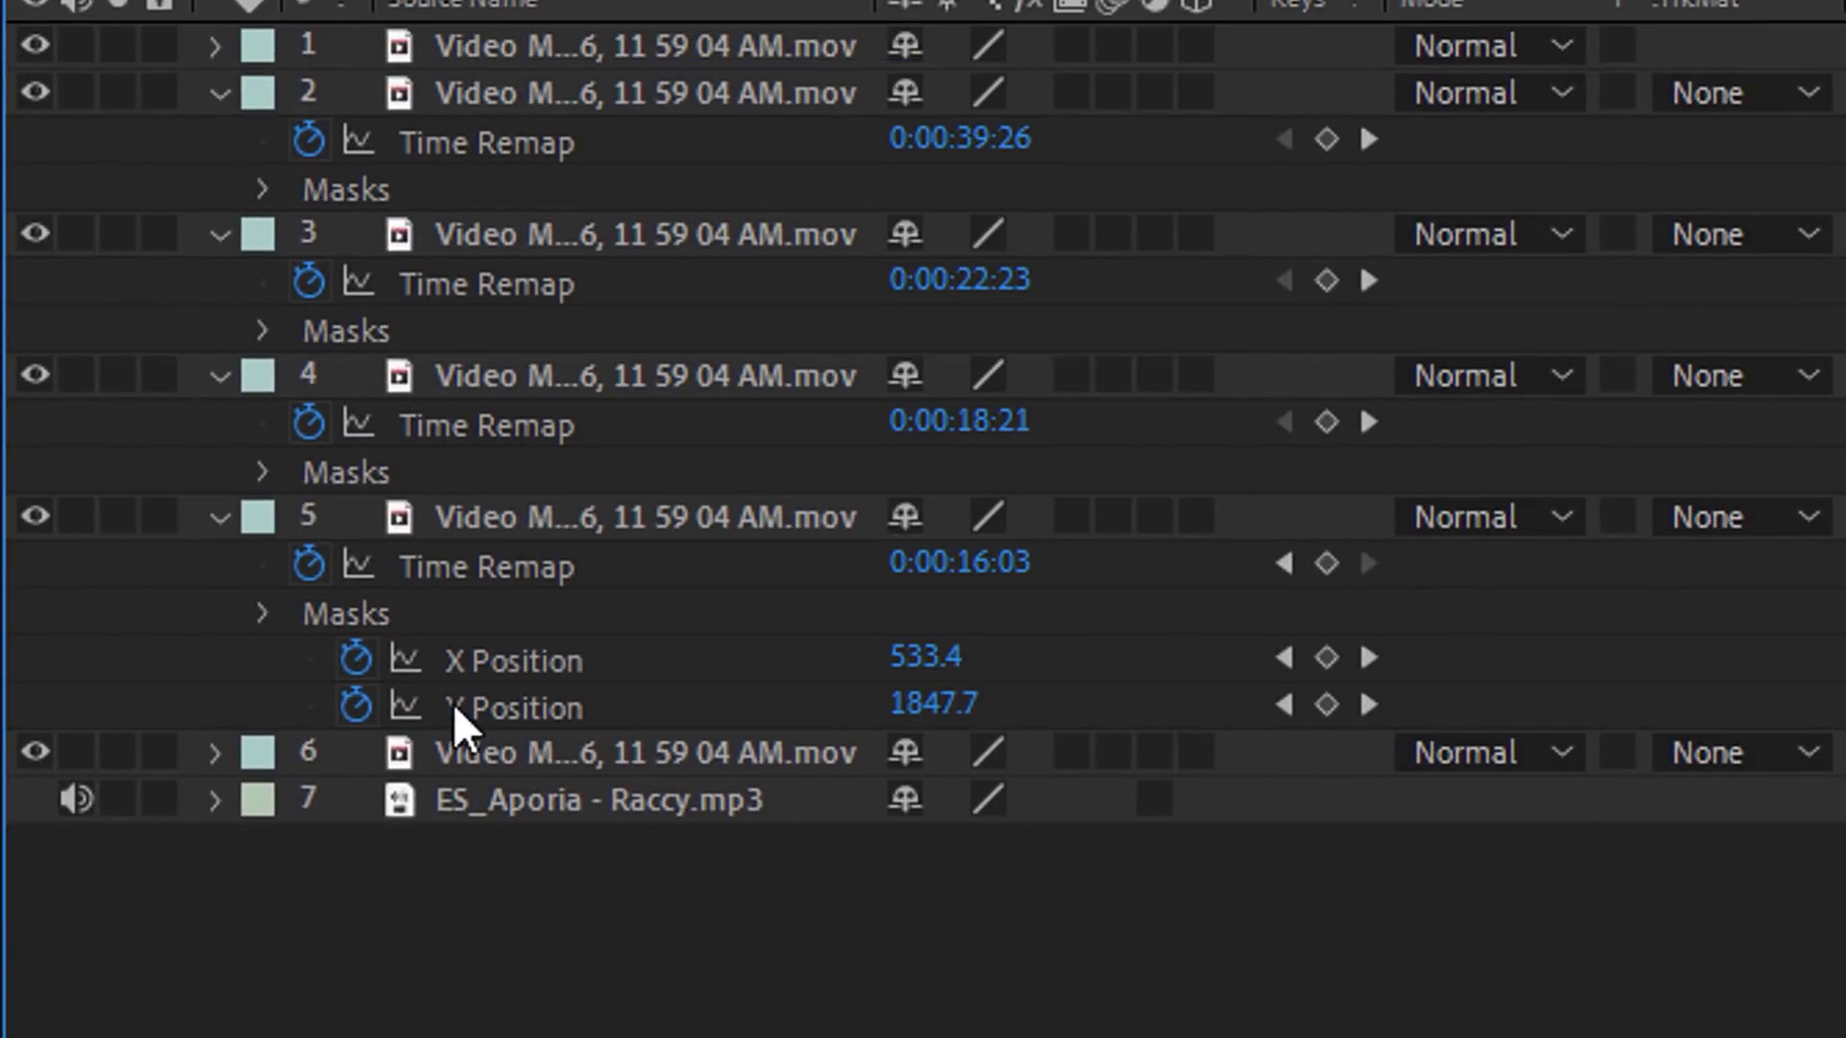
pyautogui.click(356, 661)
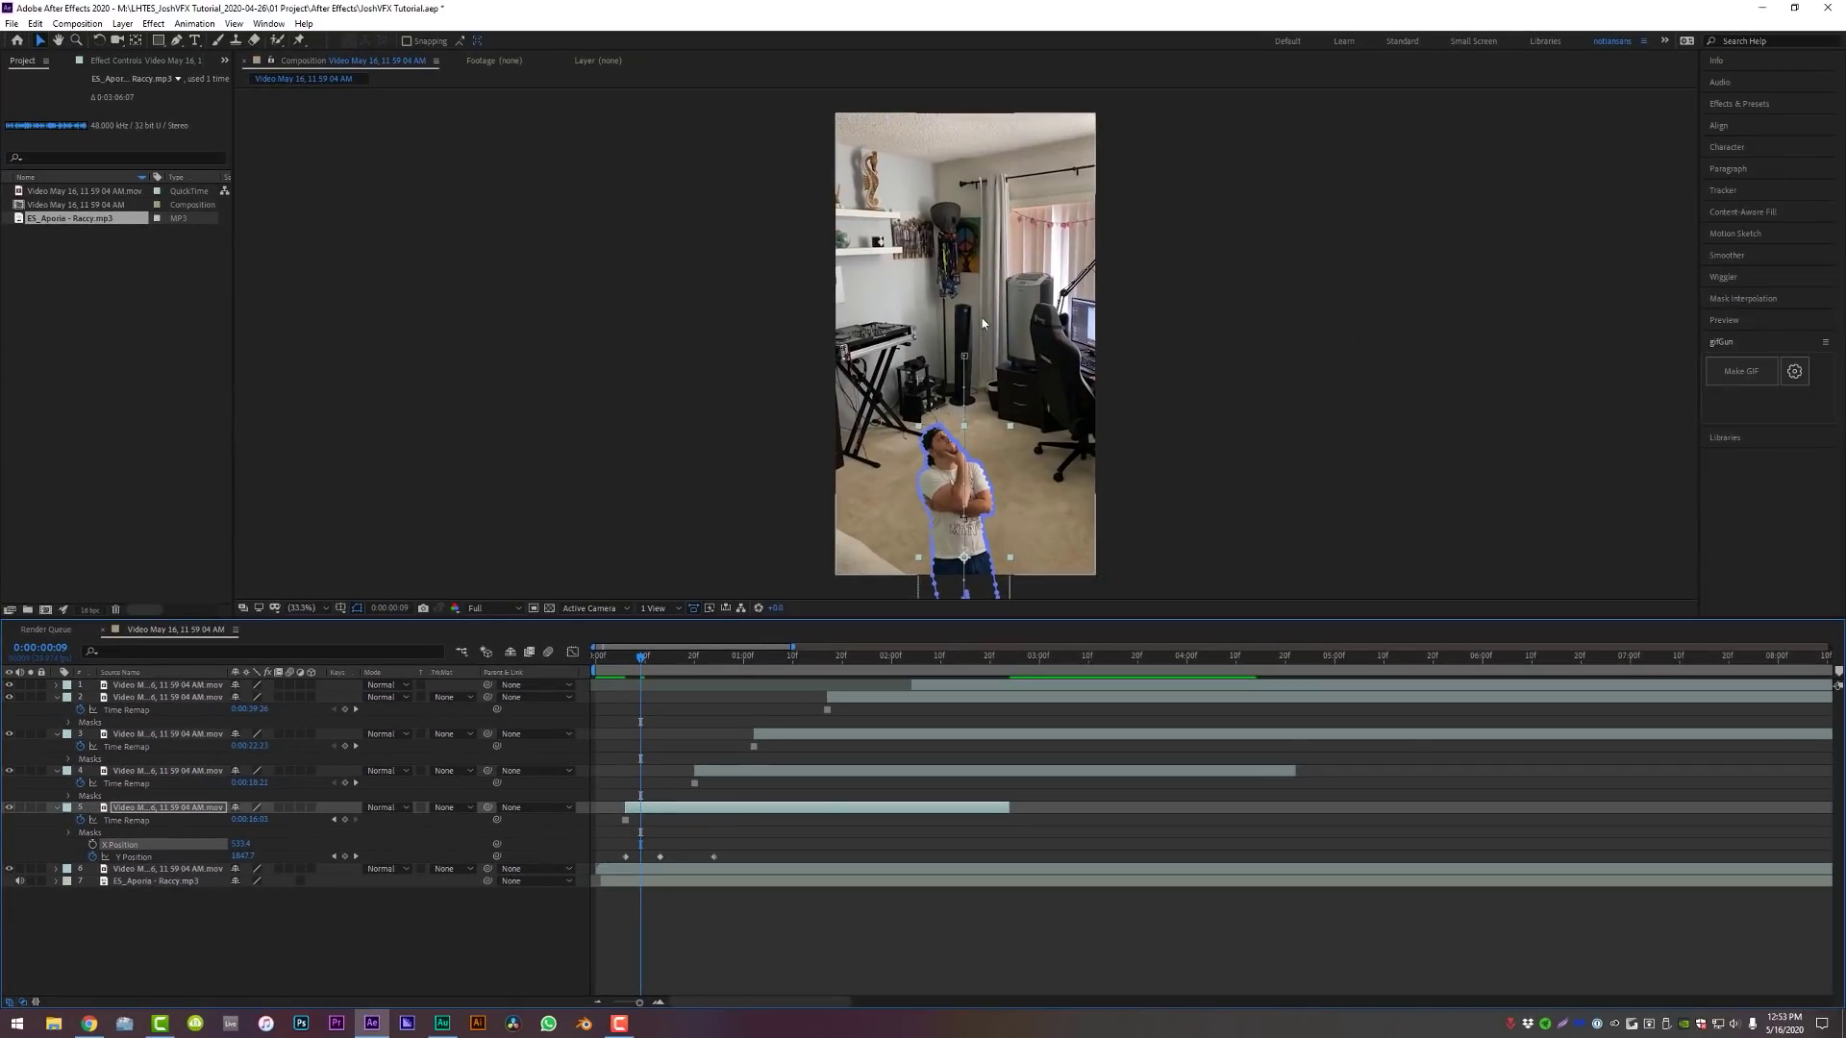
pyautogui.moveTo(737, 853); pyautogui.dragTo(609, 861)
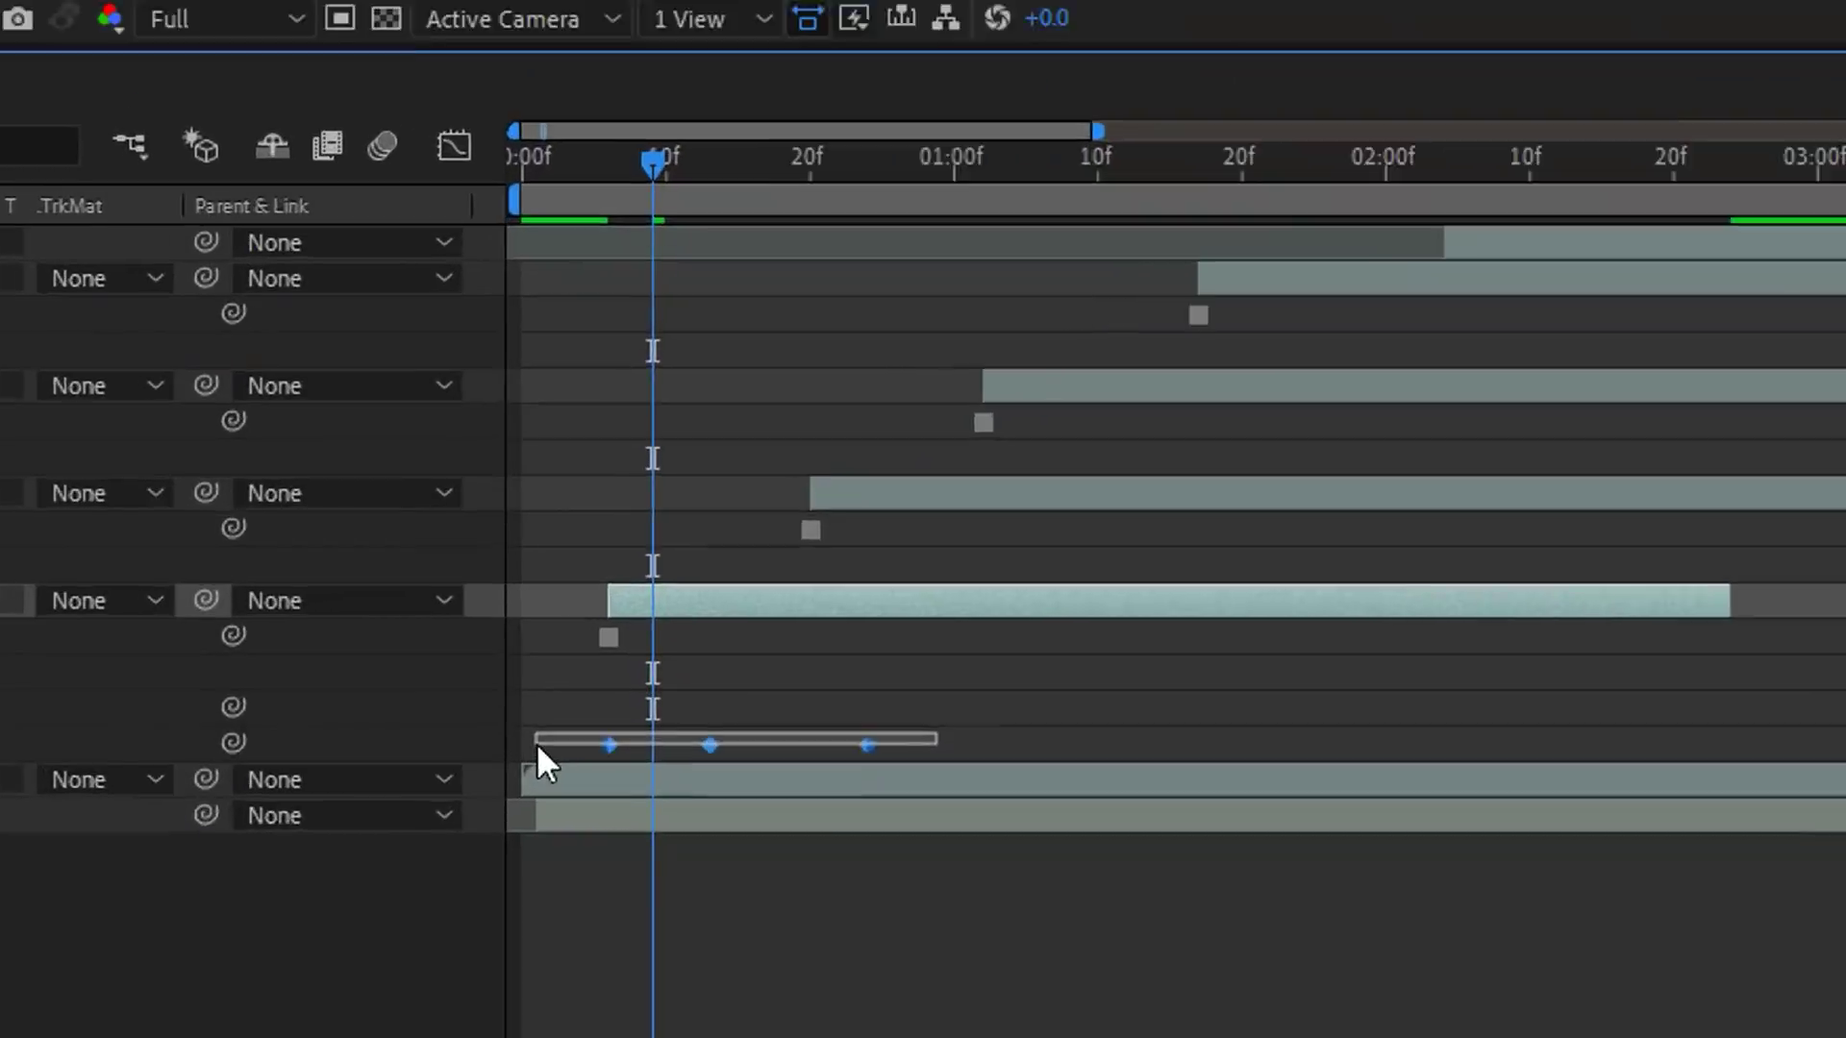
pyautogui.press('F9')
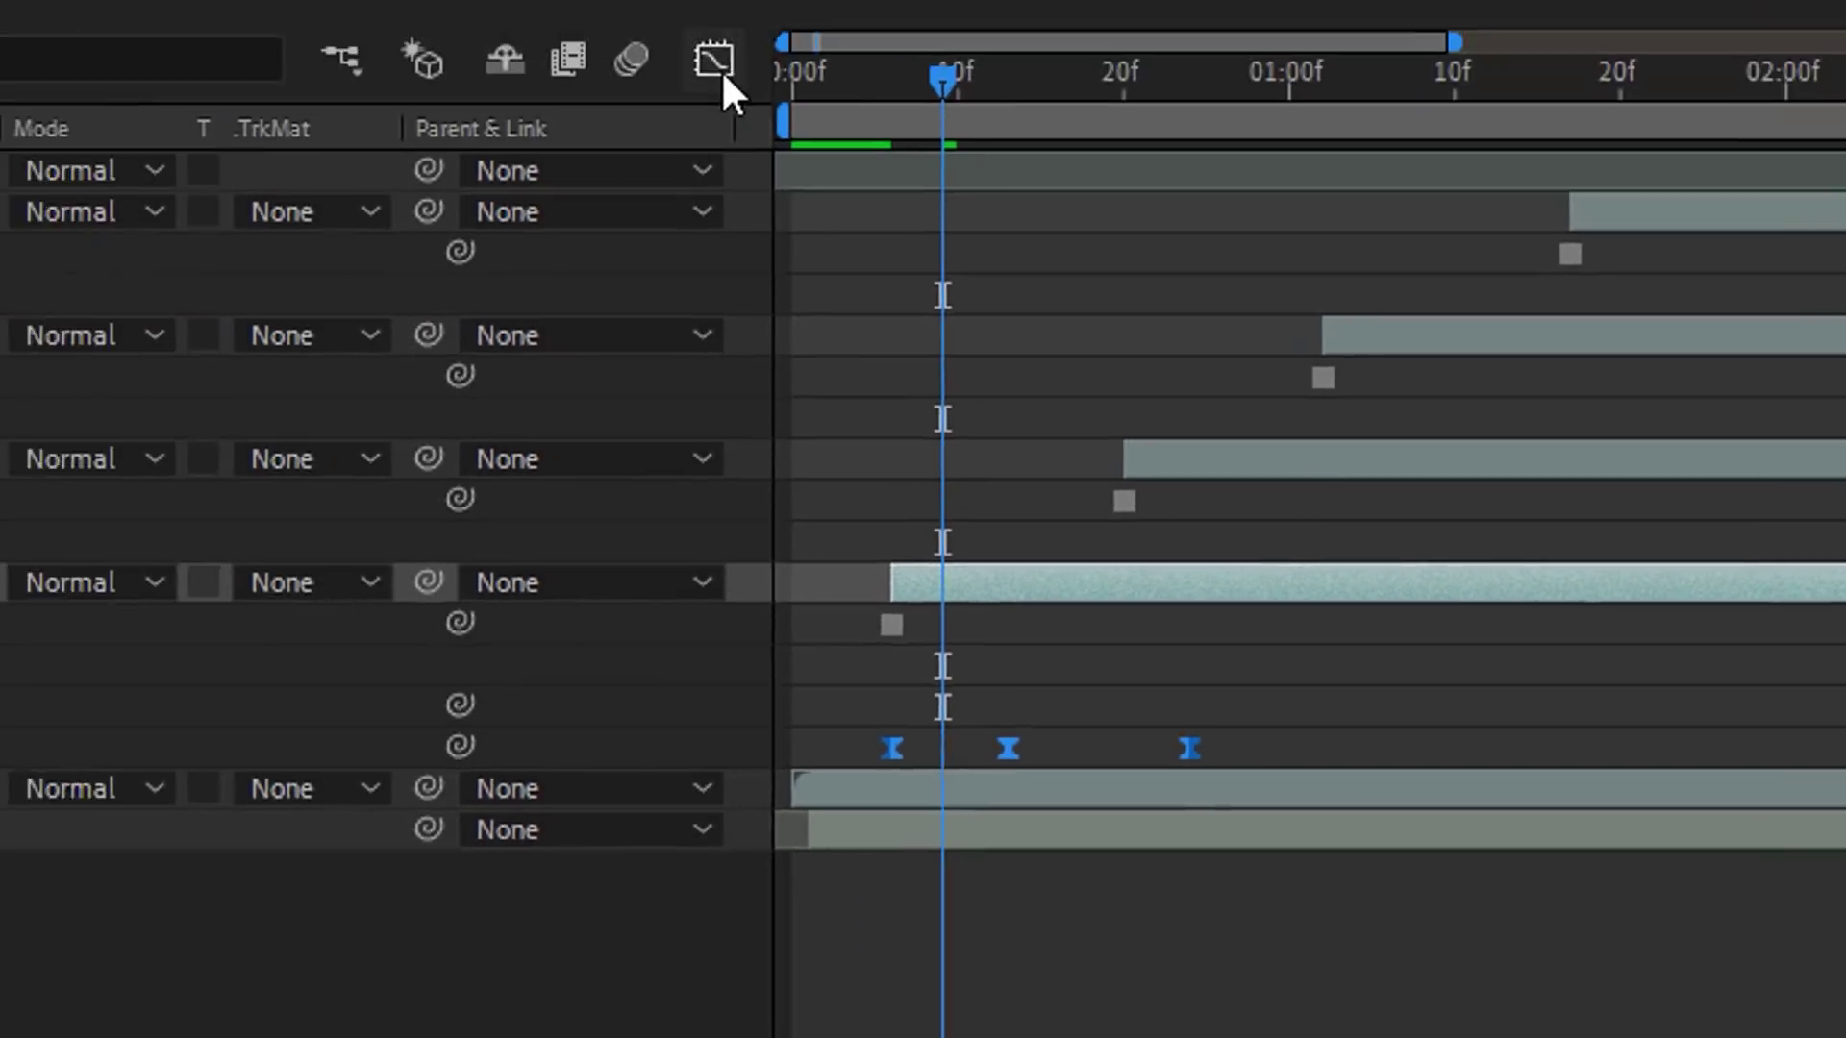
# In the Graph Editor, steepen the drop after the first keyframe and widen the curve's trough
pyautogui.click(716, 64)
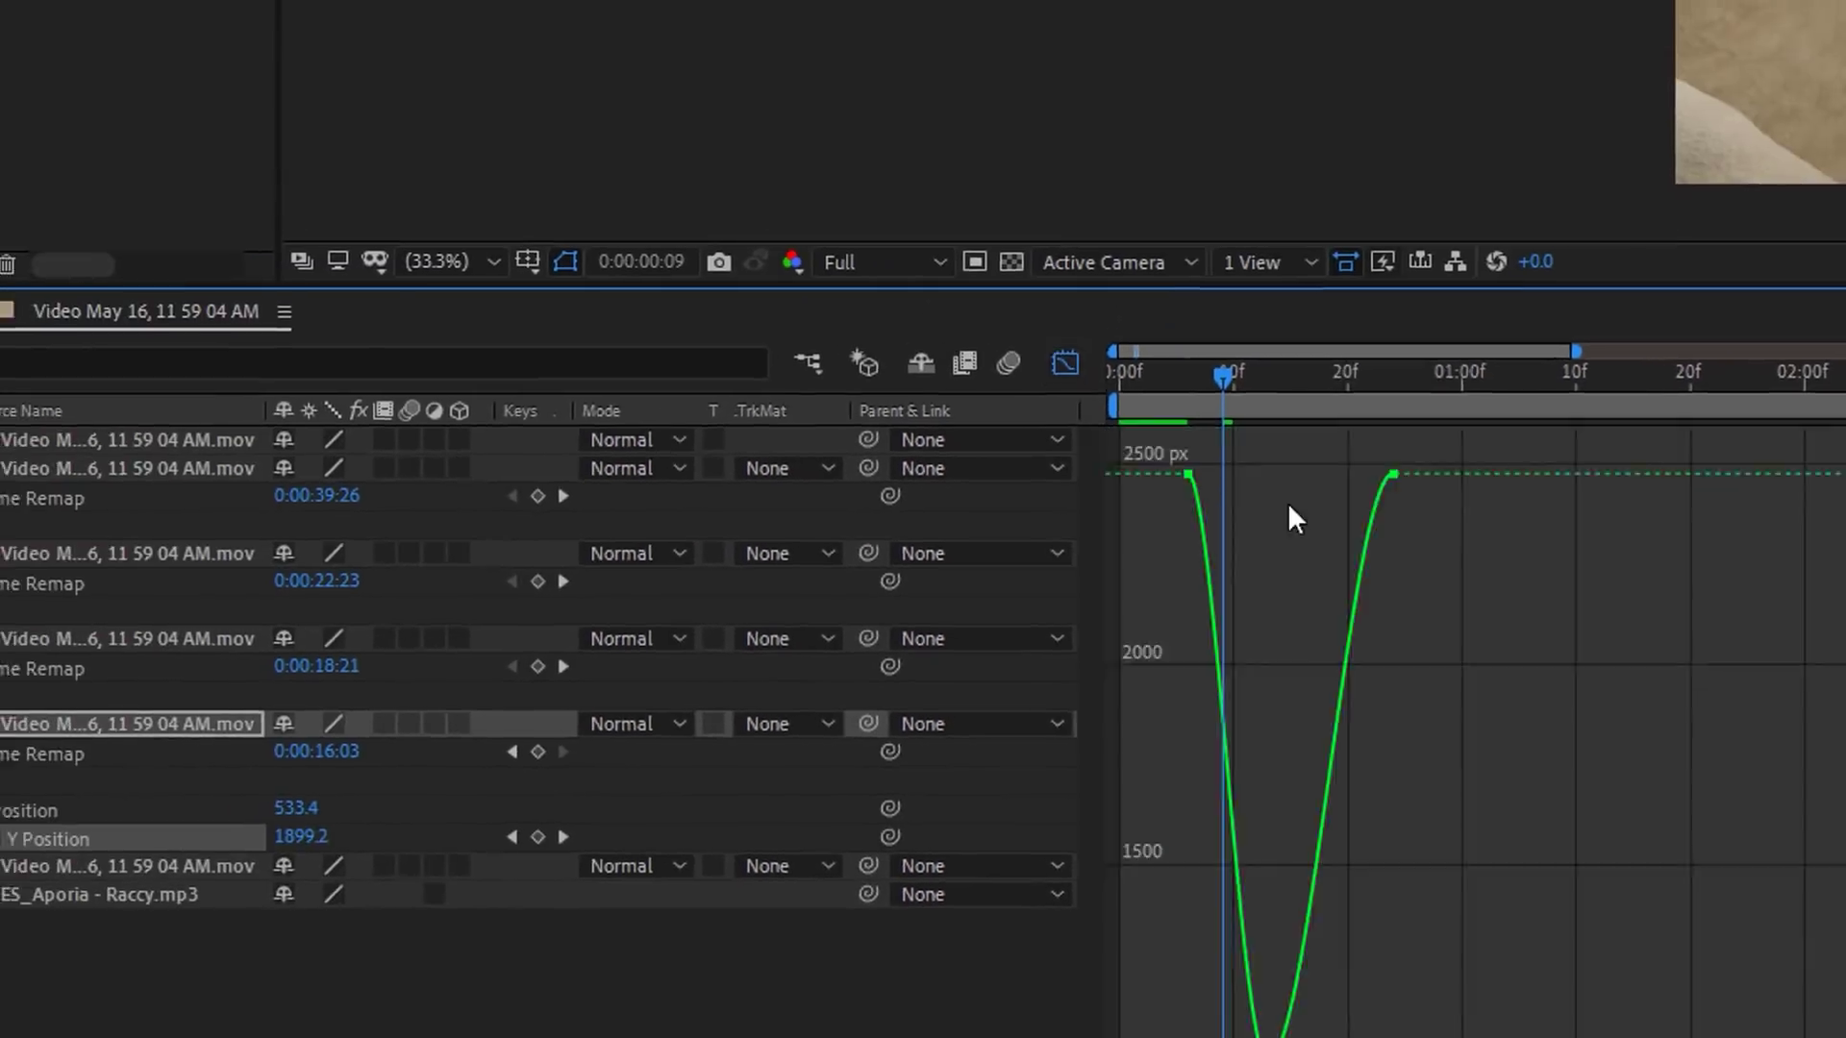
pyautogui.moveTo(526, 1034)
pyautogui.mouseDown()
pyautogui.moveTo(494, 1030)
pyautogui.moveTo(520, 1030)
pyautogui.mouseUp()
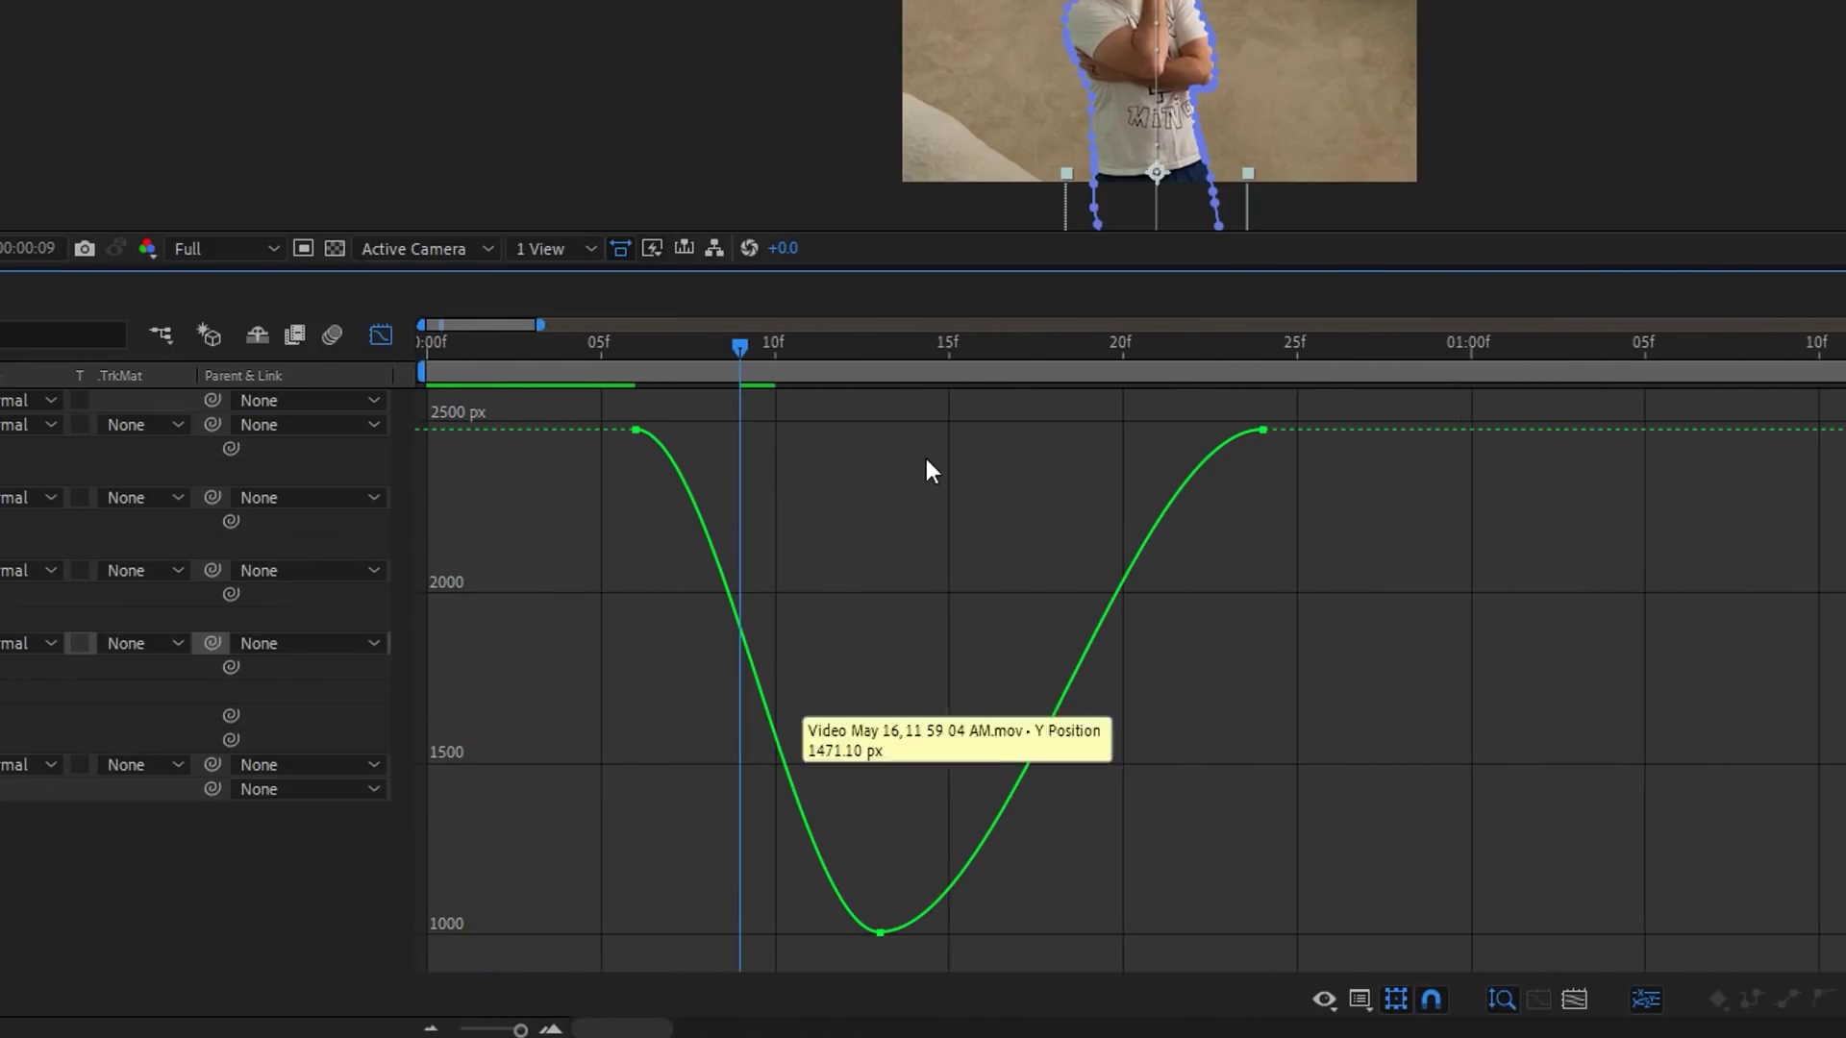
pyautogui.click(636, 430)
pyautogui.moveTo(717, 431); pyautogui.dragTo(615, 659)
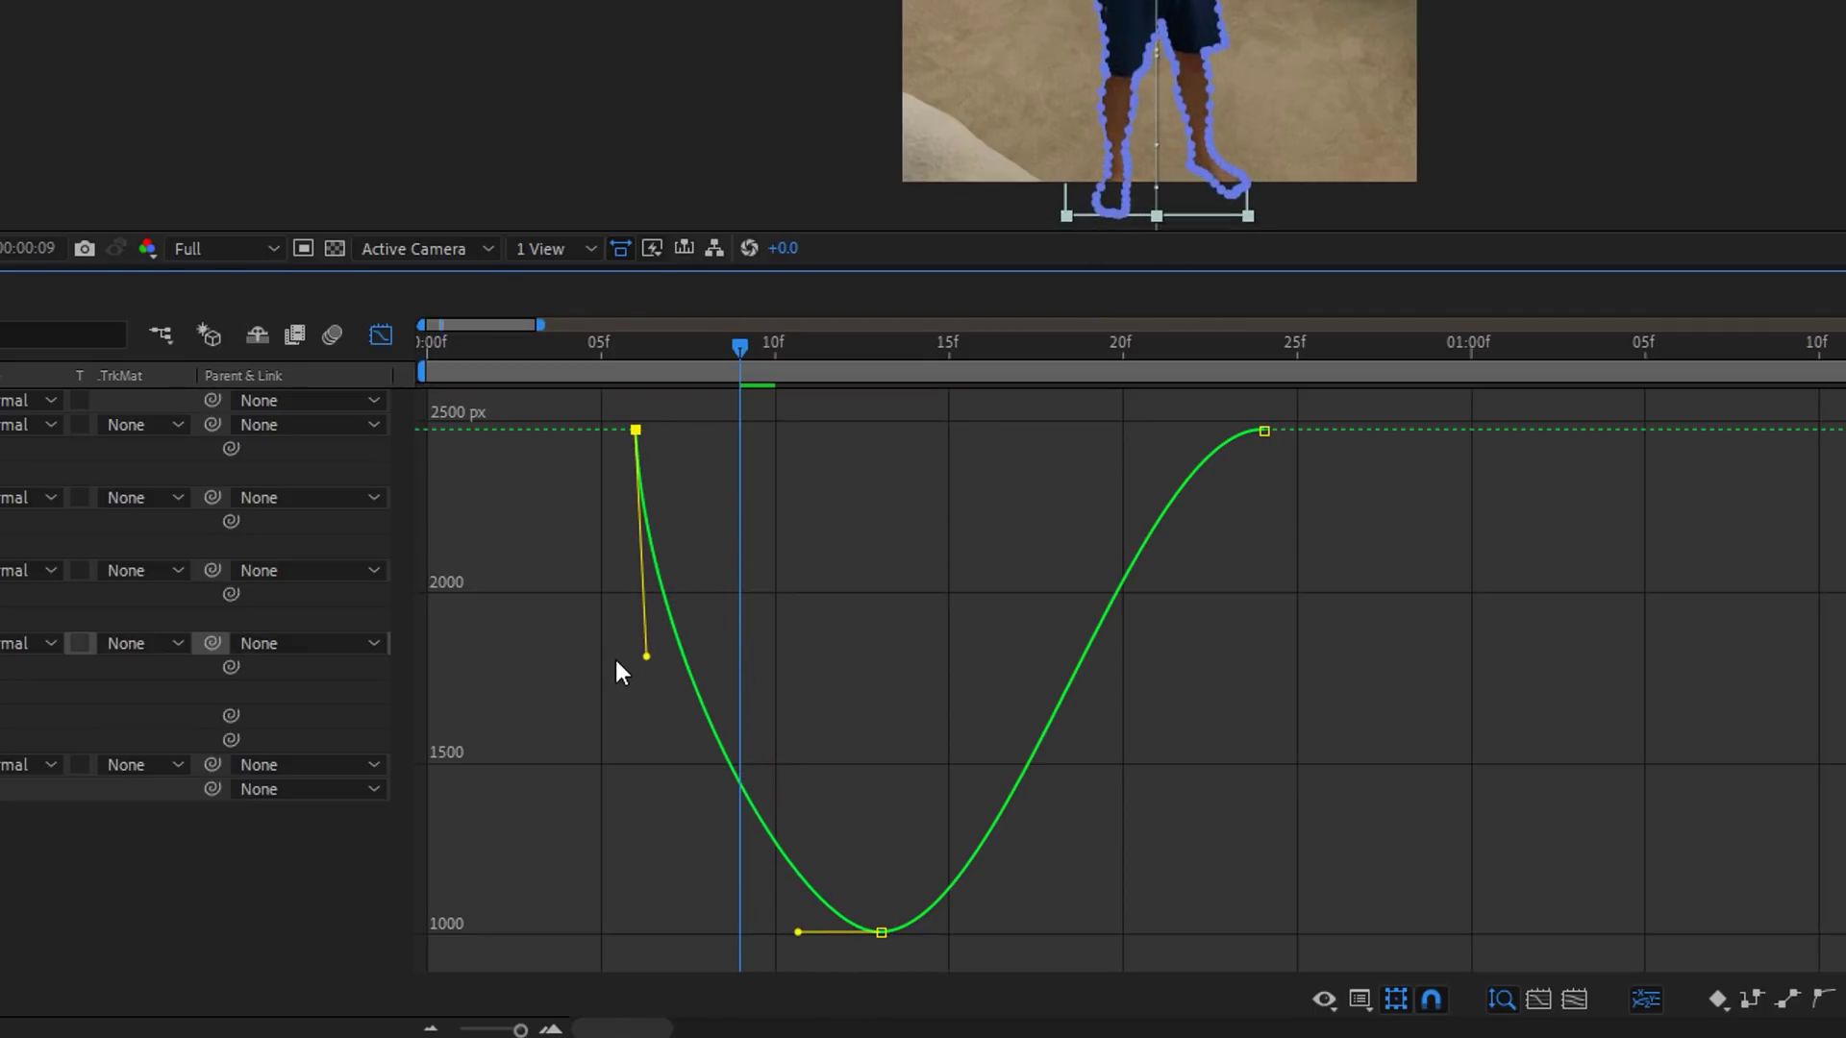
pyautogui.click(799, 934)
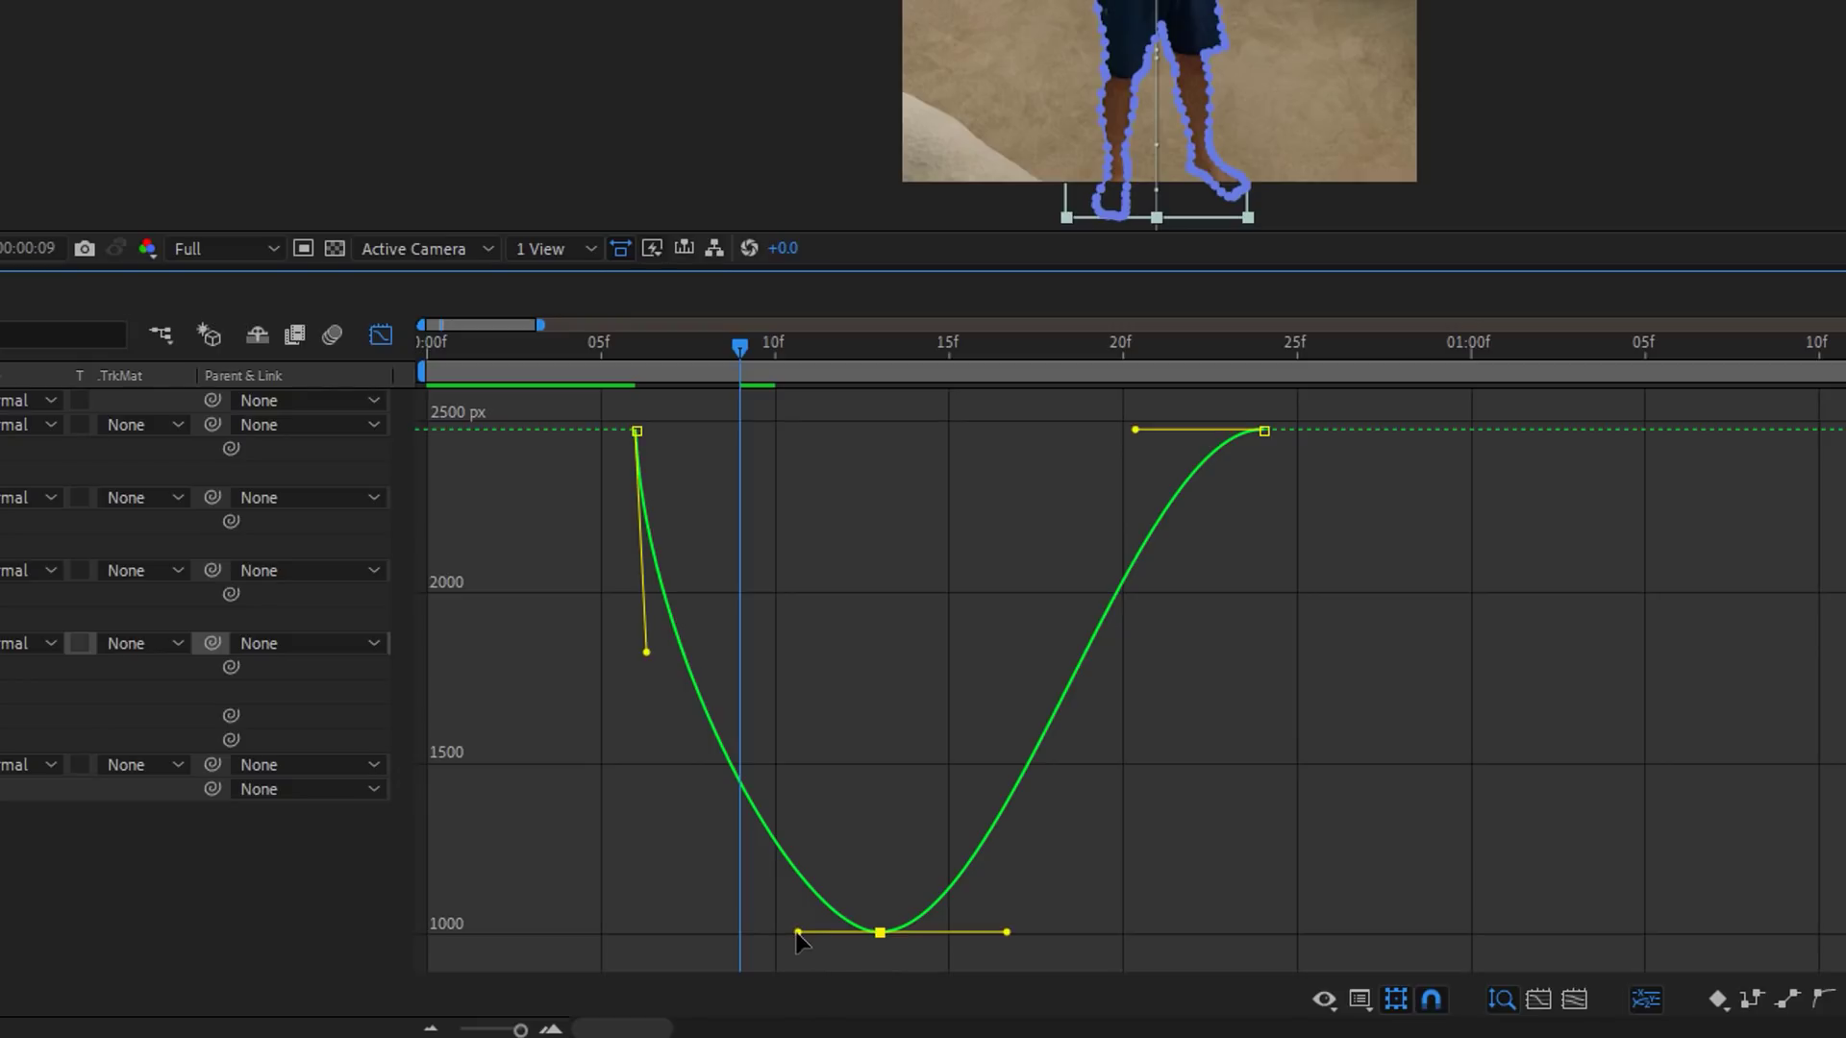
pyautogui.moveTo(796, 932); pyautogui.dragTo(688, 932)
pyautogui.moveTo(1005, 932); pyautogui.dragTo(1126, 933)
# Steepen the rise into the last keyframe and stretch the trough's left side further
pyautogui.moveTo(1134, 431); pyautogui.dragTo(1330, 623)
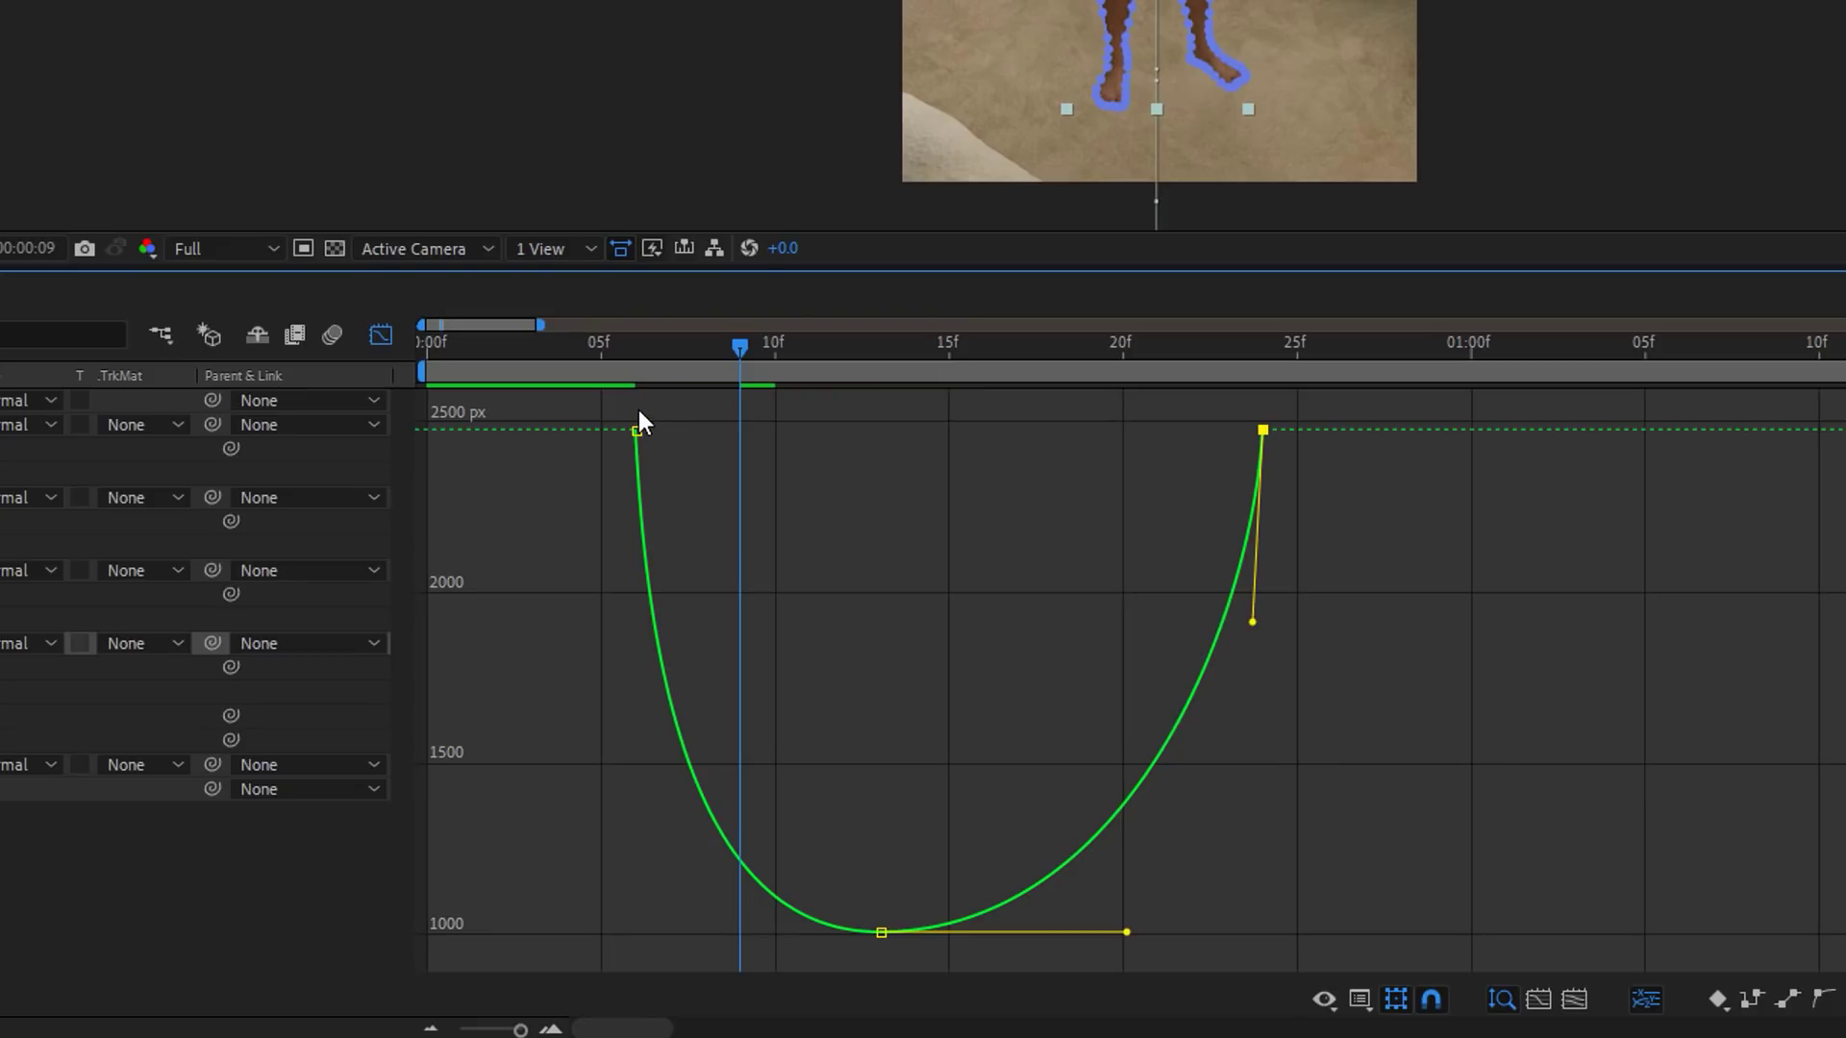
pyautogui.click(879, 933)
pyautogui.moveTo(686, 932); pyautogui.dragTo(667, 931)
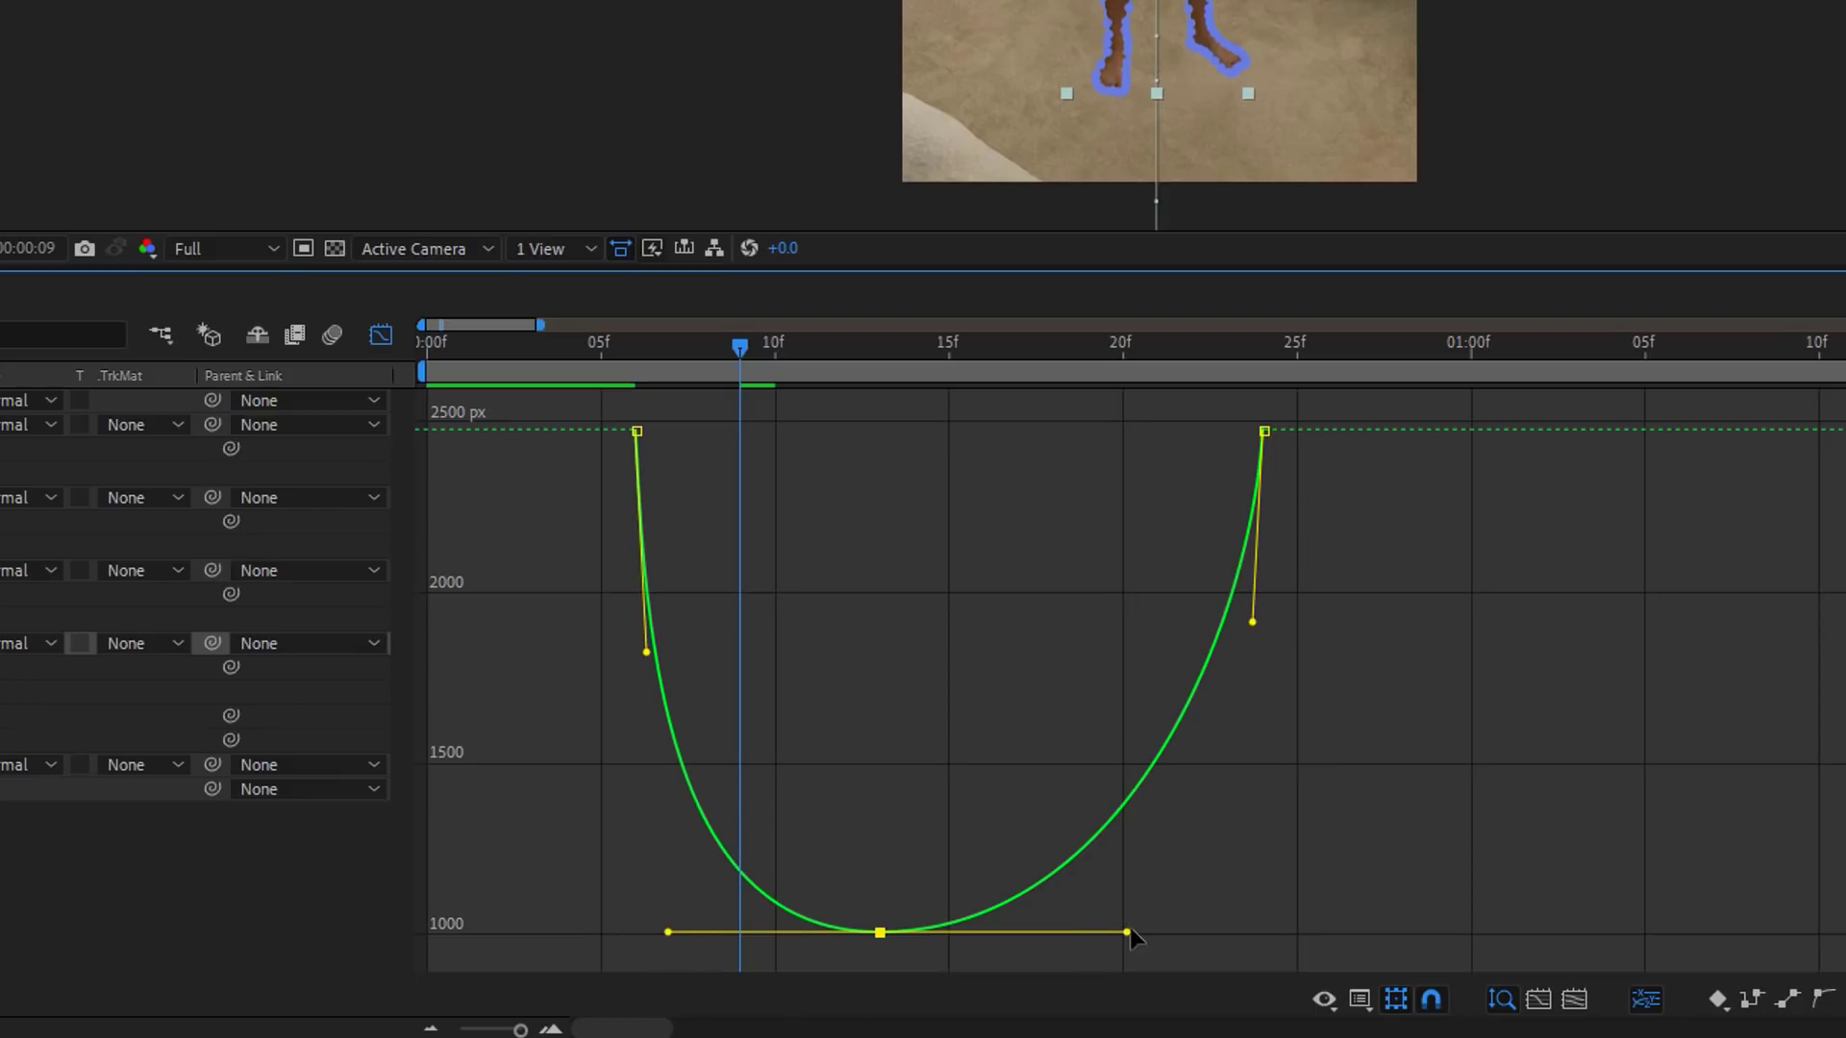
pyautogui.click(671, 656)
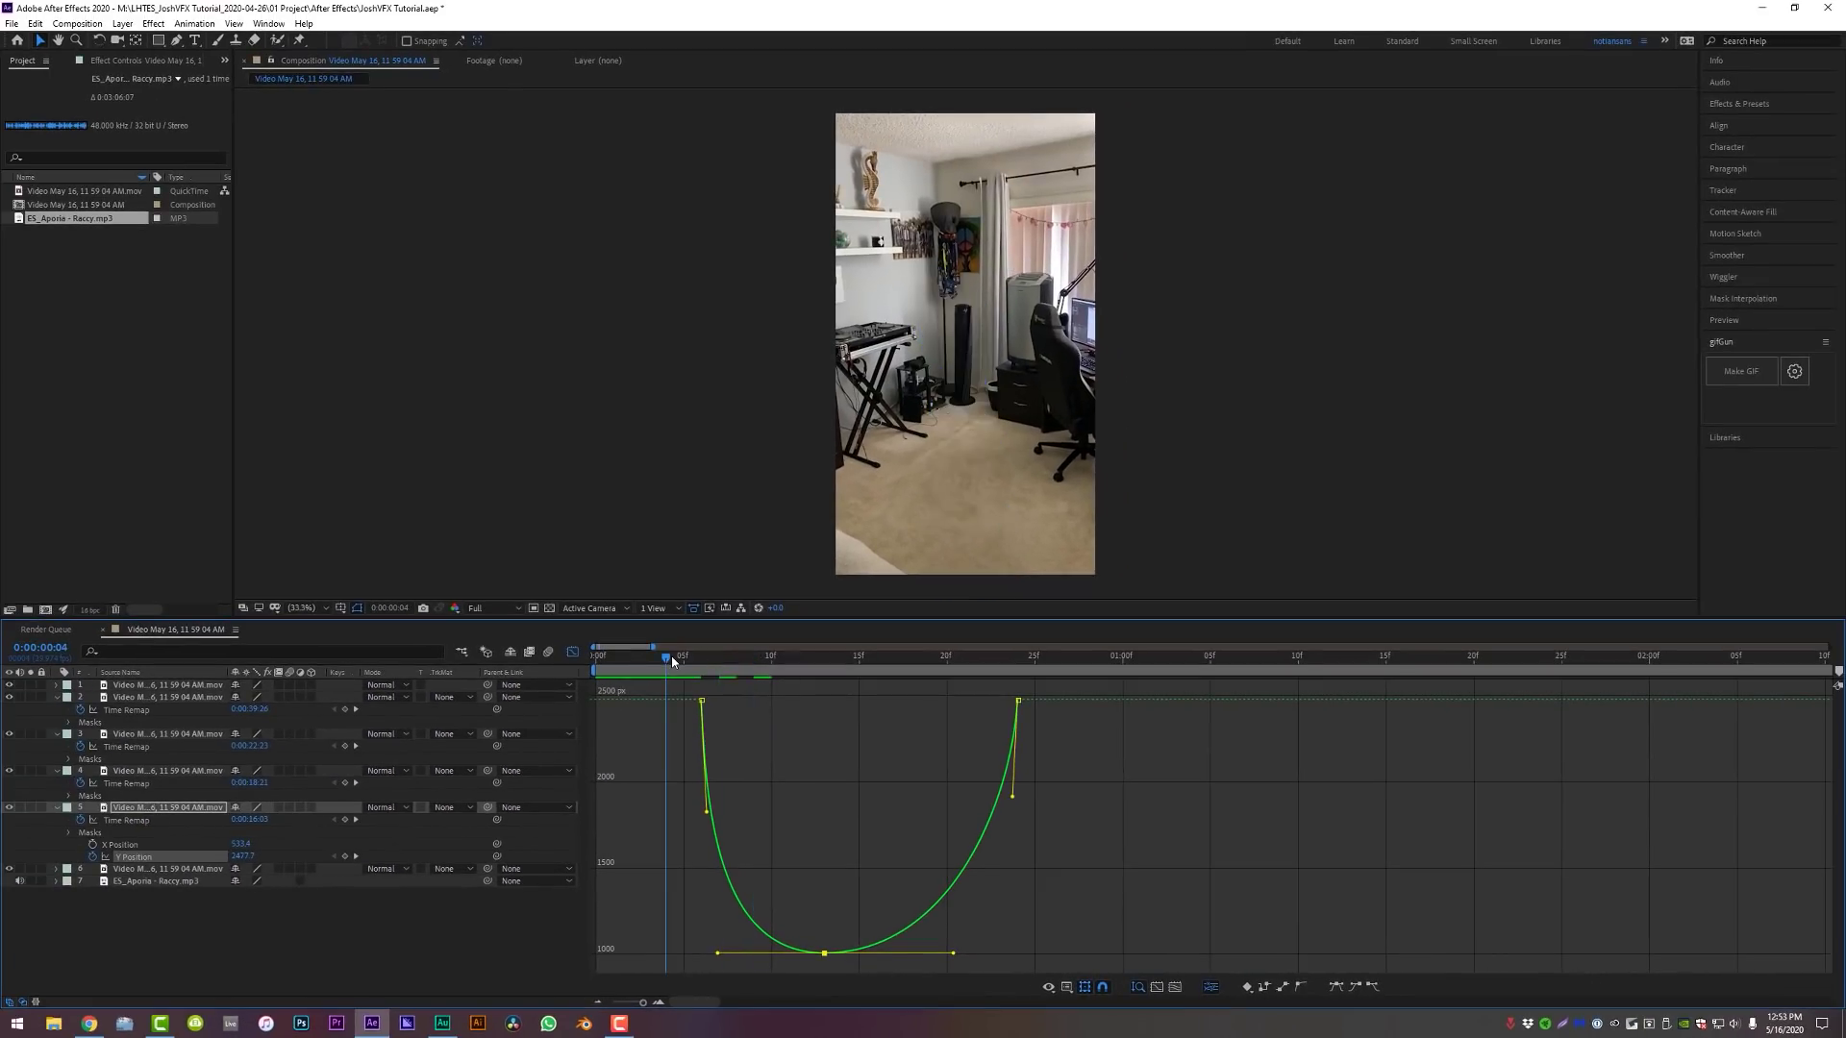
# Preview layer 5's eased pop animation from frame 1, then return to the layer bar view
pyautogui.press('space')
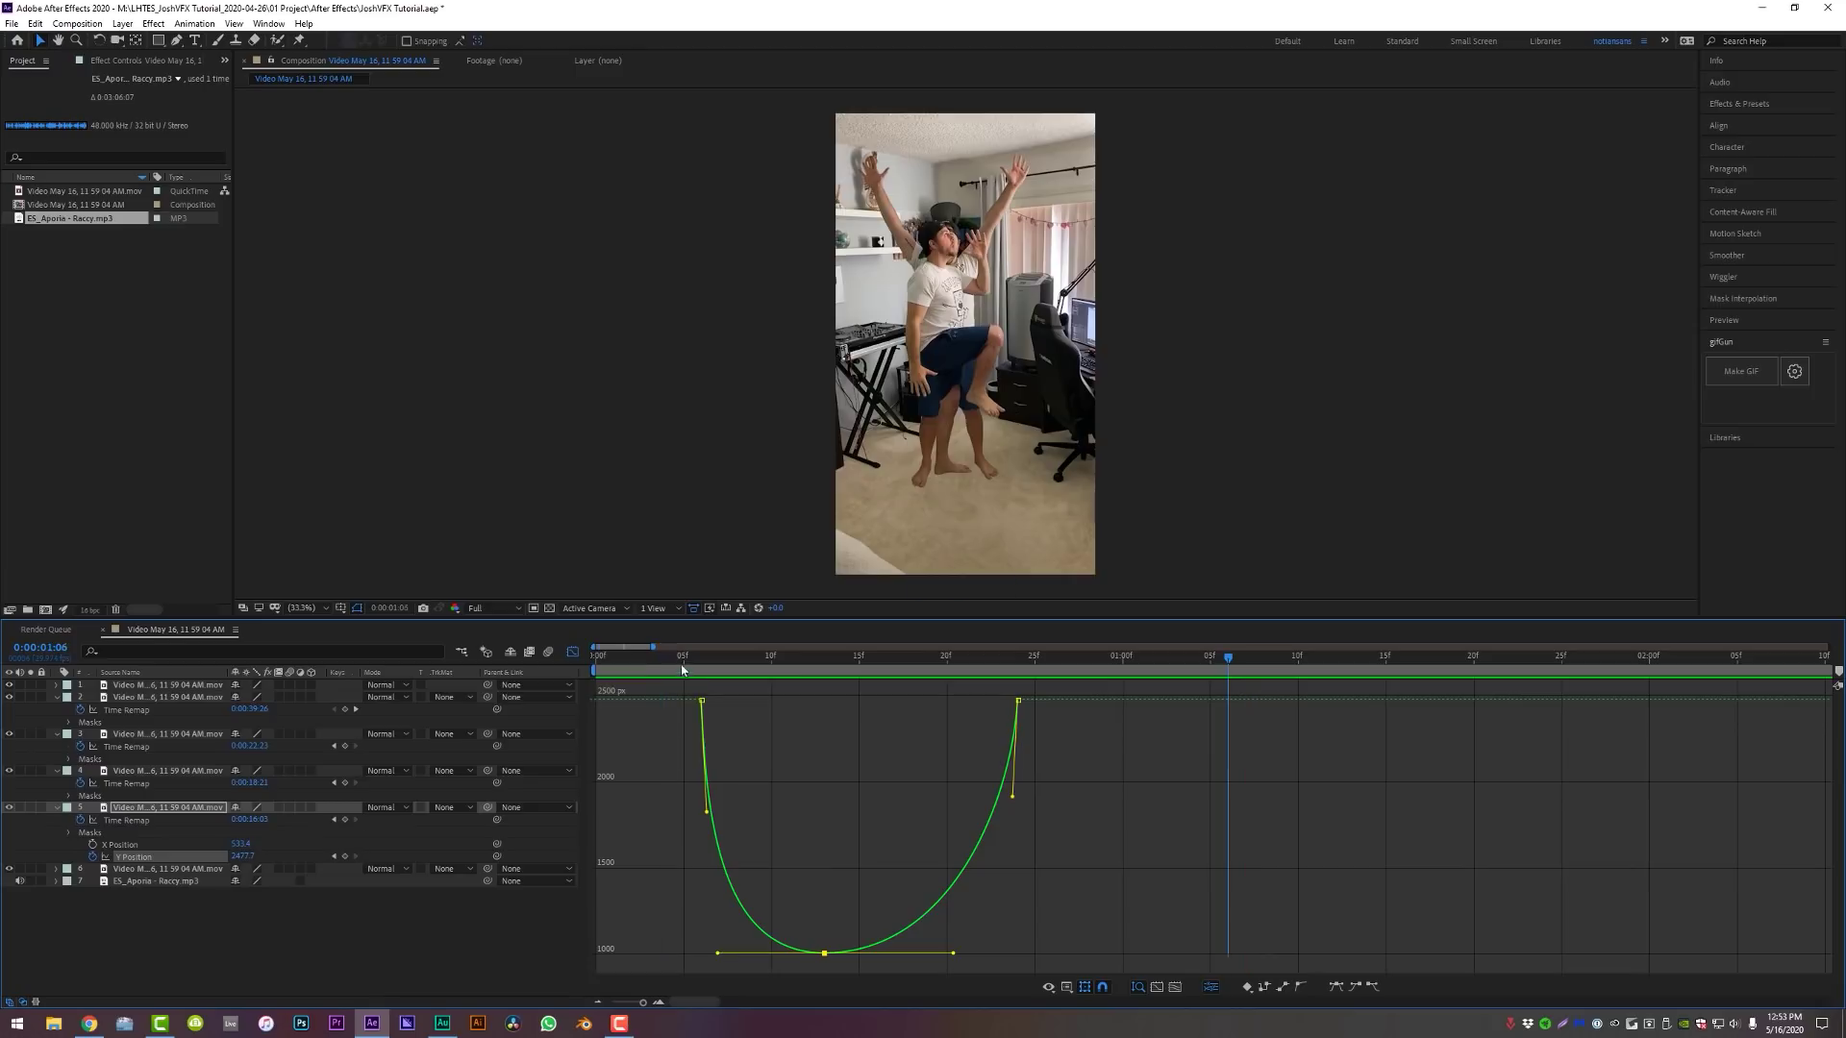
pyautogui.click(623, 657)
pyautogui.press('space')
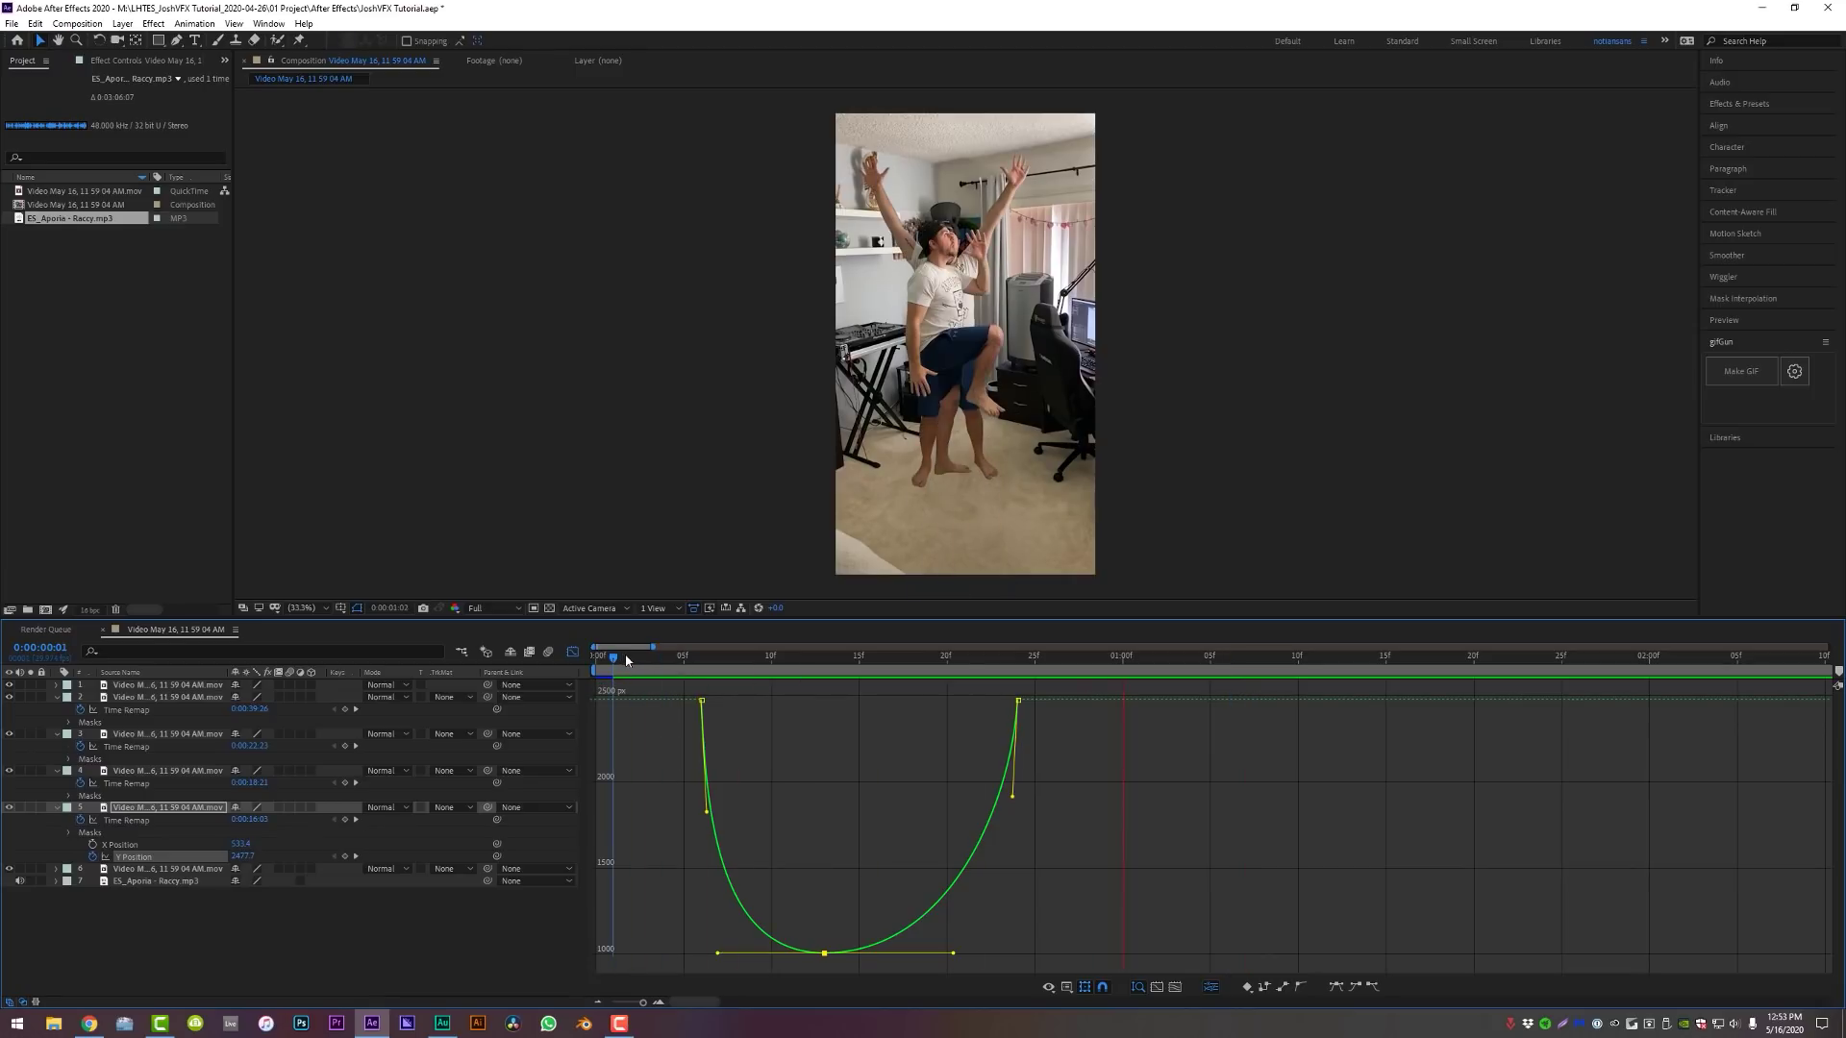
pyautogui.hotkey('shift', 'F3')
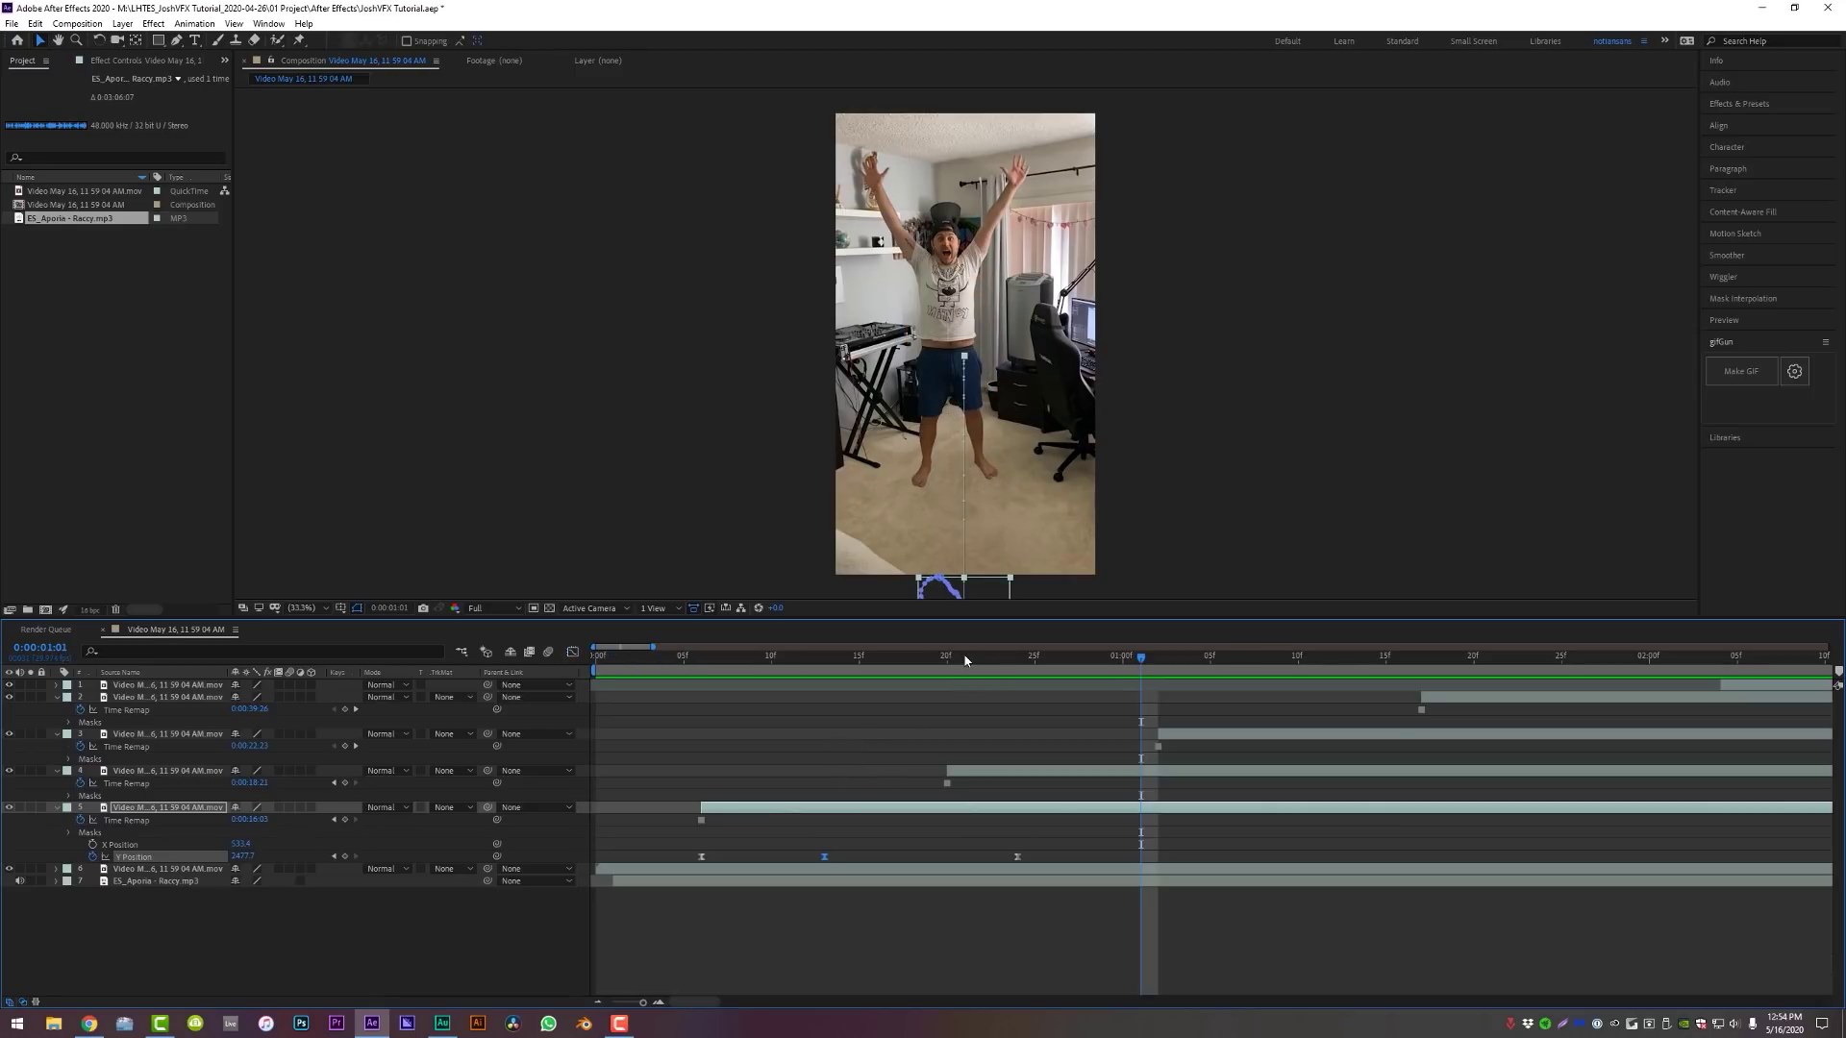
# At 0:00:00:26, keyframe layer 4's Position and enlarge its clone to 117% Scale
pyautogui.moveTo(988, 663); pyautogui.dragTo(1052, 667)
pyautogui.click(1082, 770)
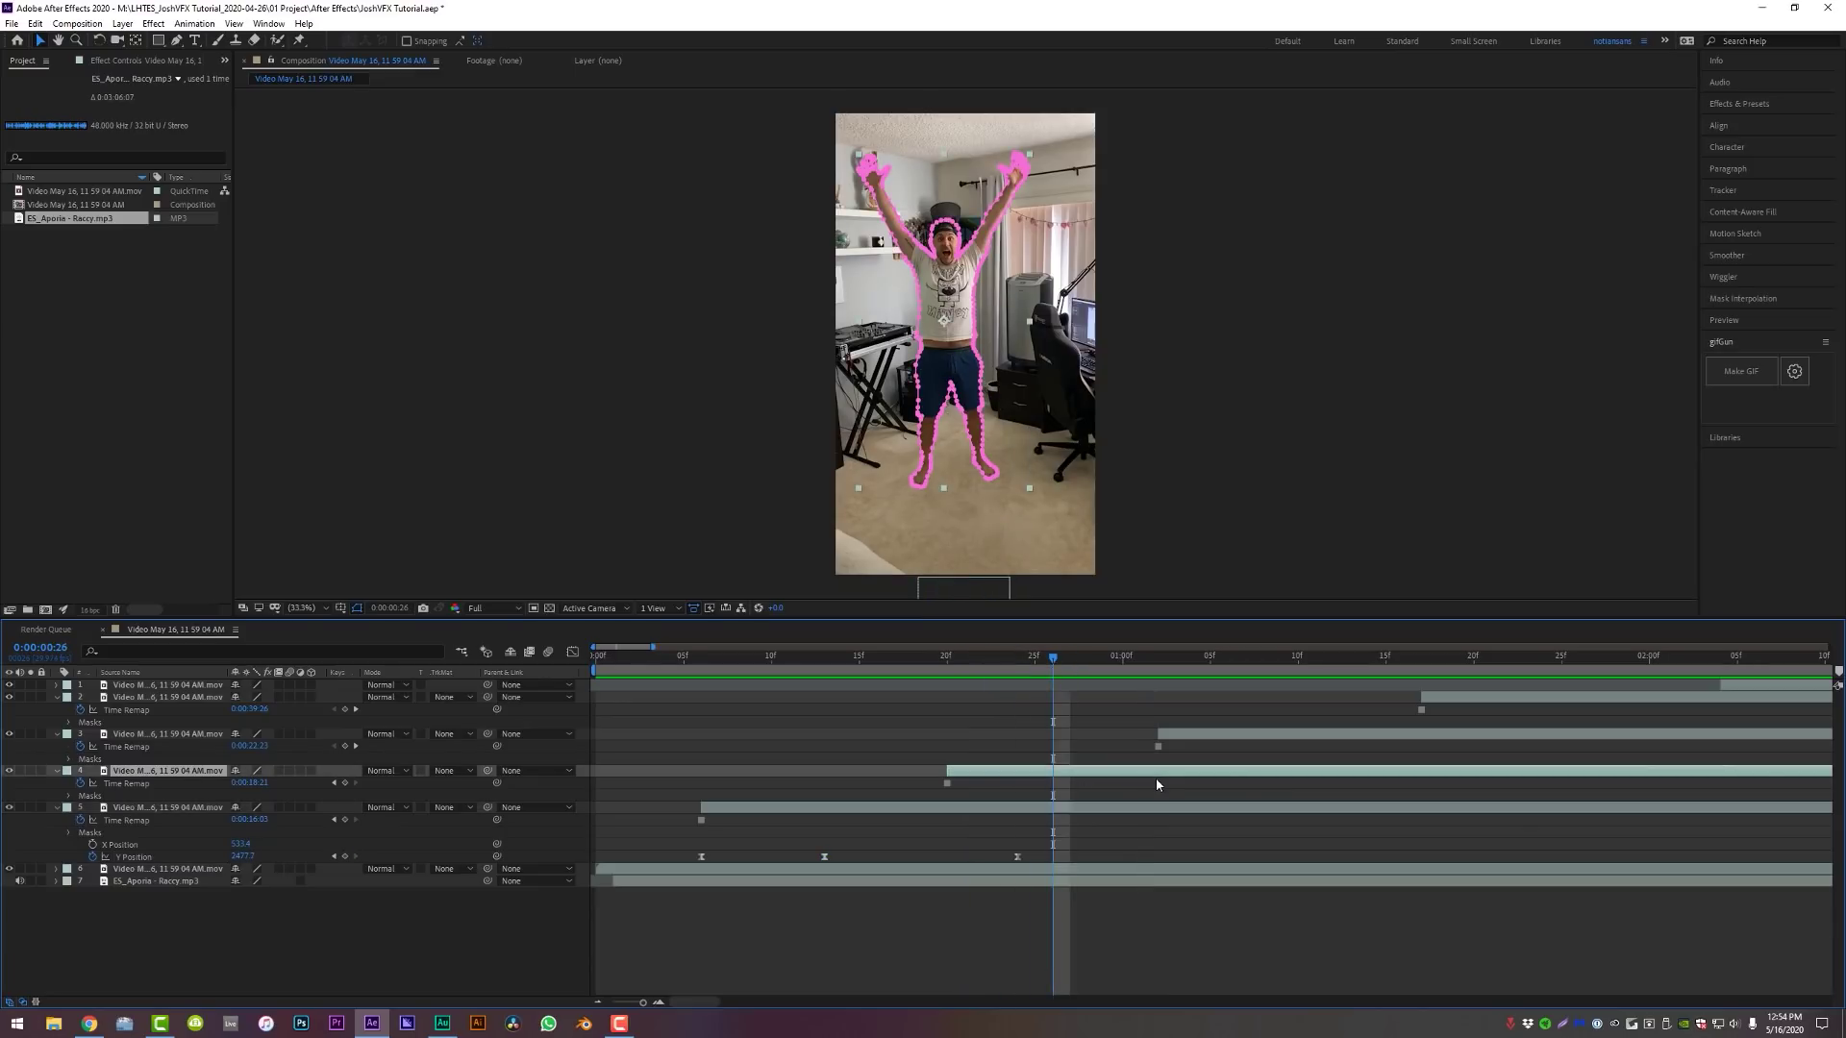
pyautogui.hotkey('alt', 'shift', 'p')
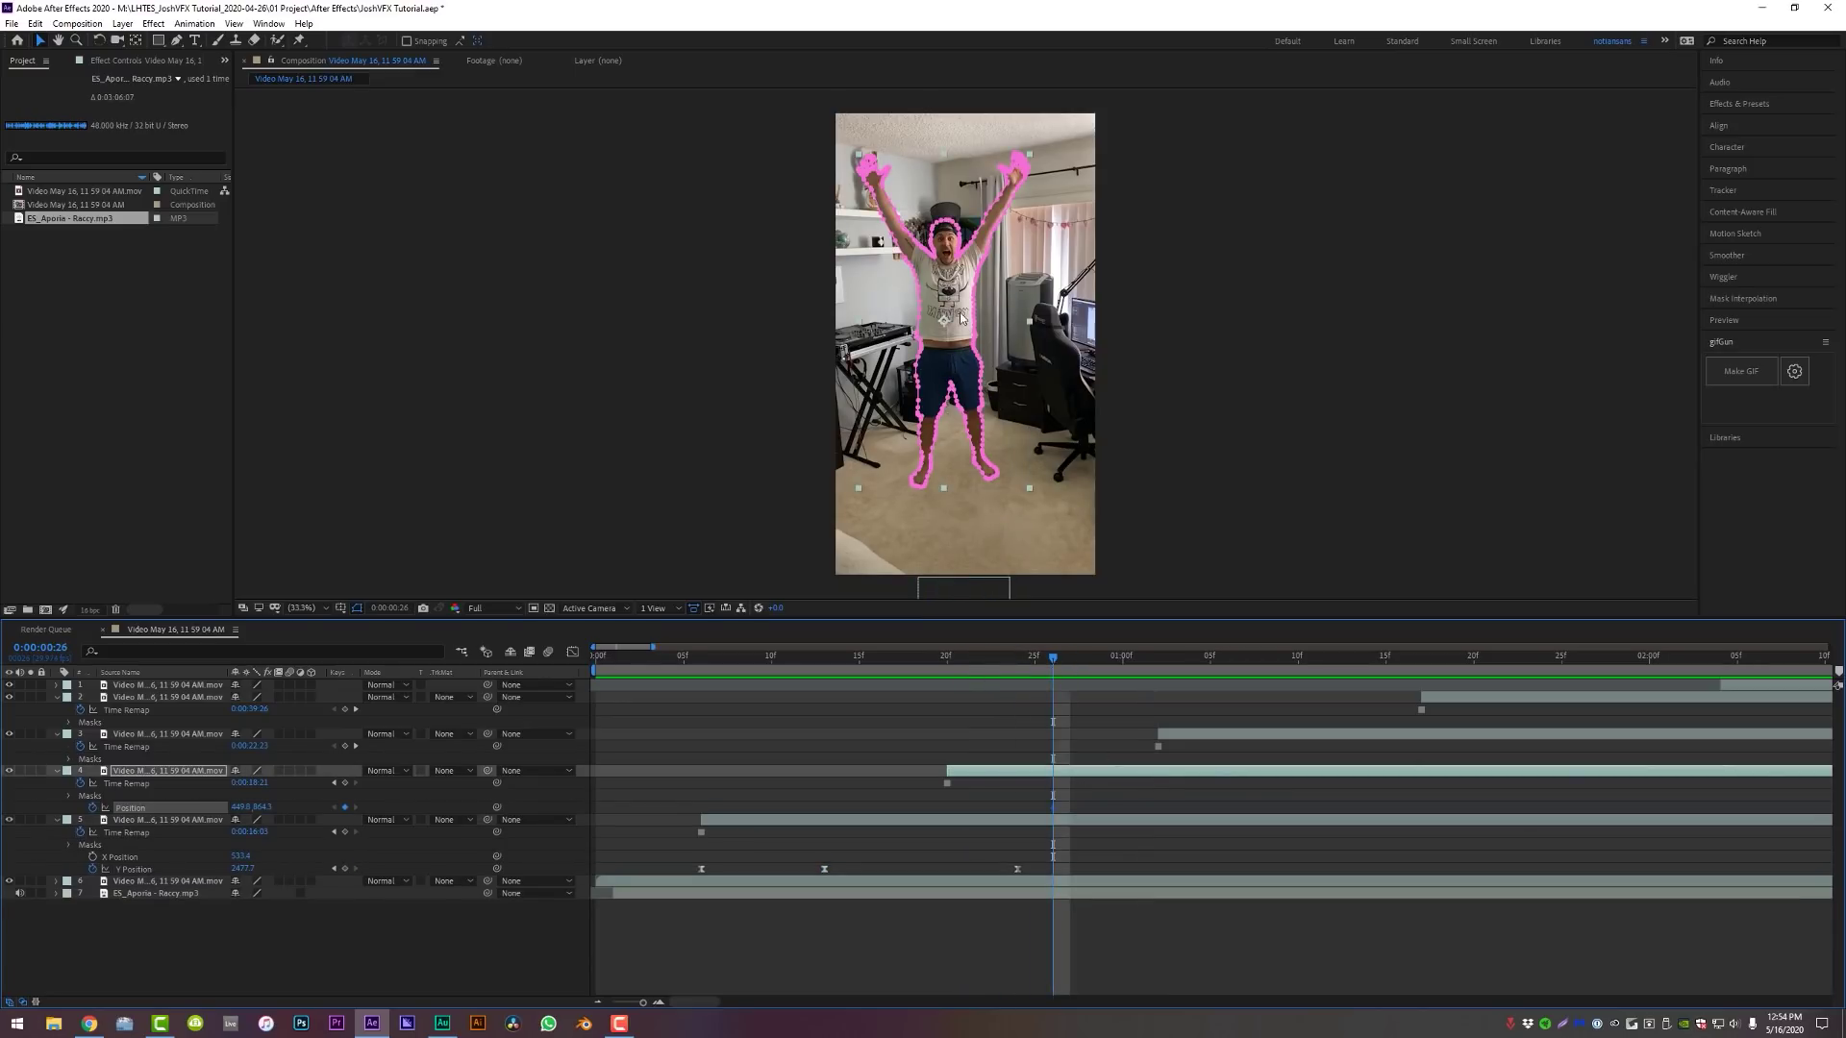
pyautogui.moveTo(963, 317); pyautogui.dragTo(976, 322)
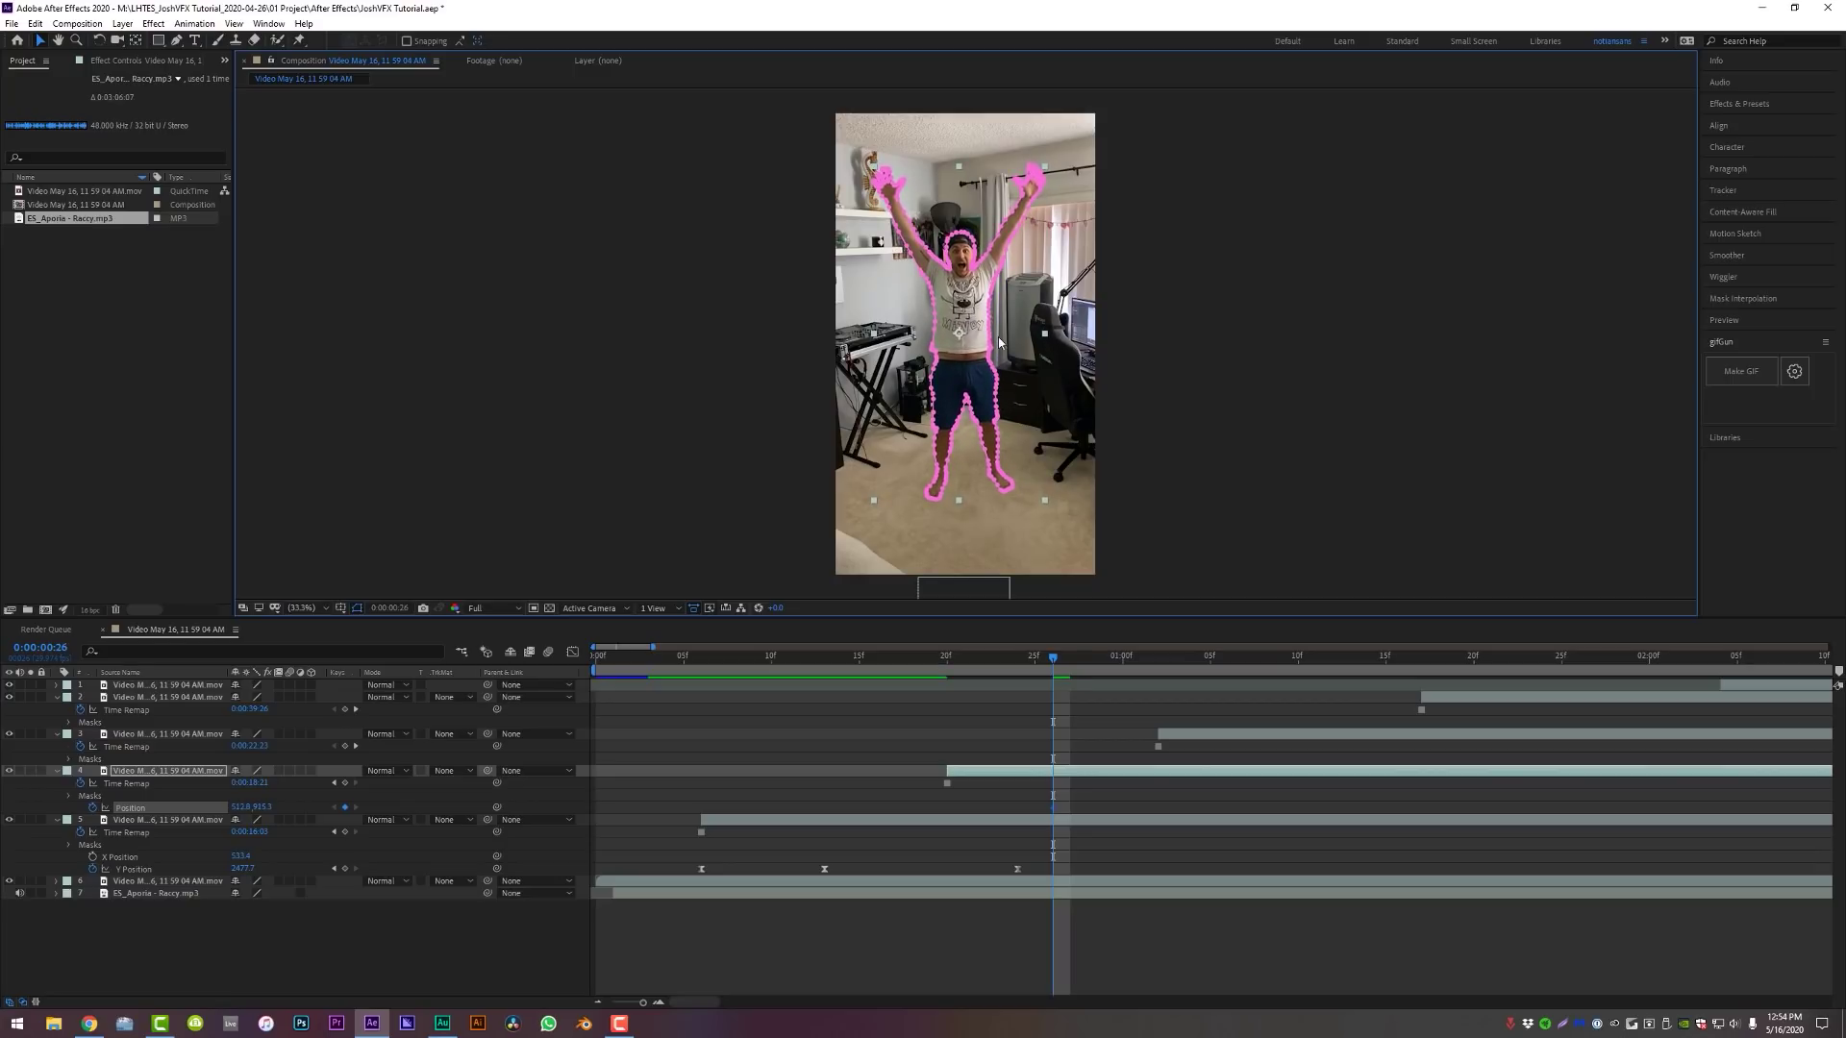
pyautogui.press('s')
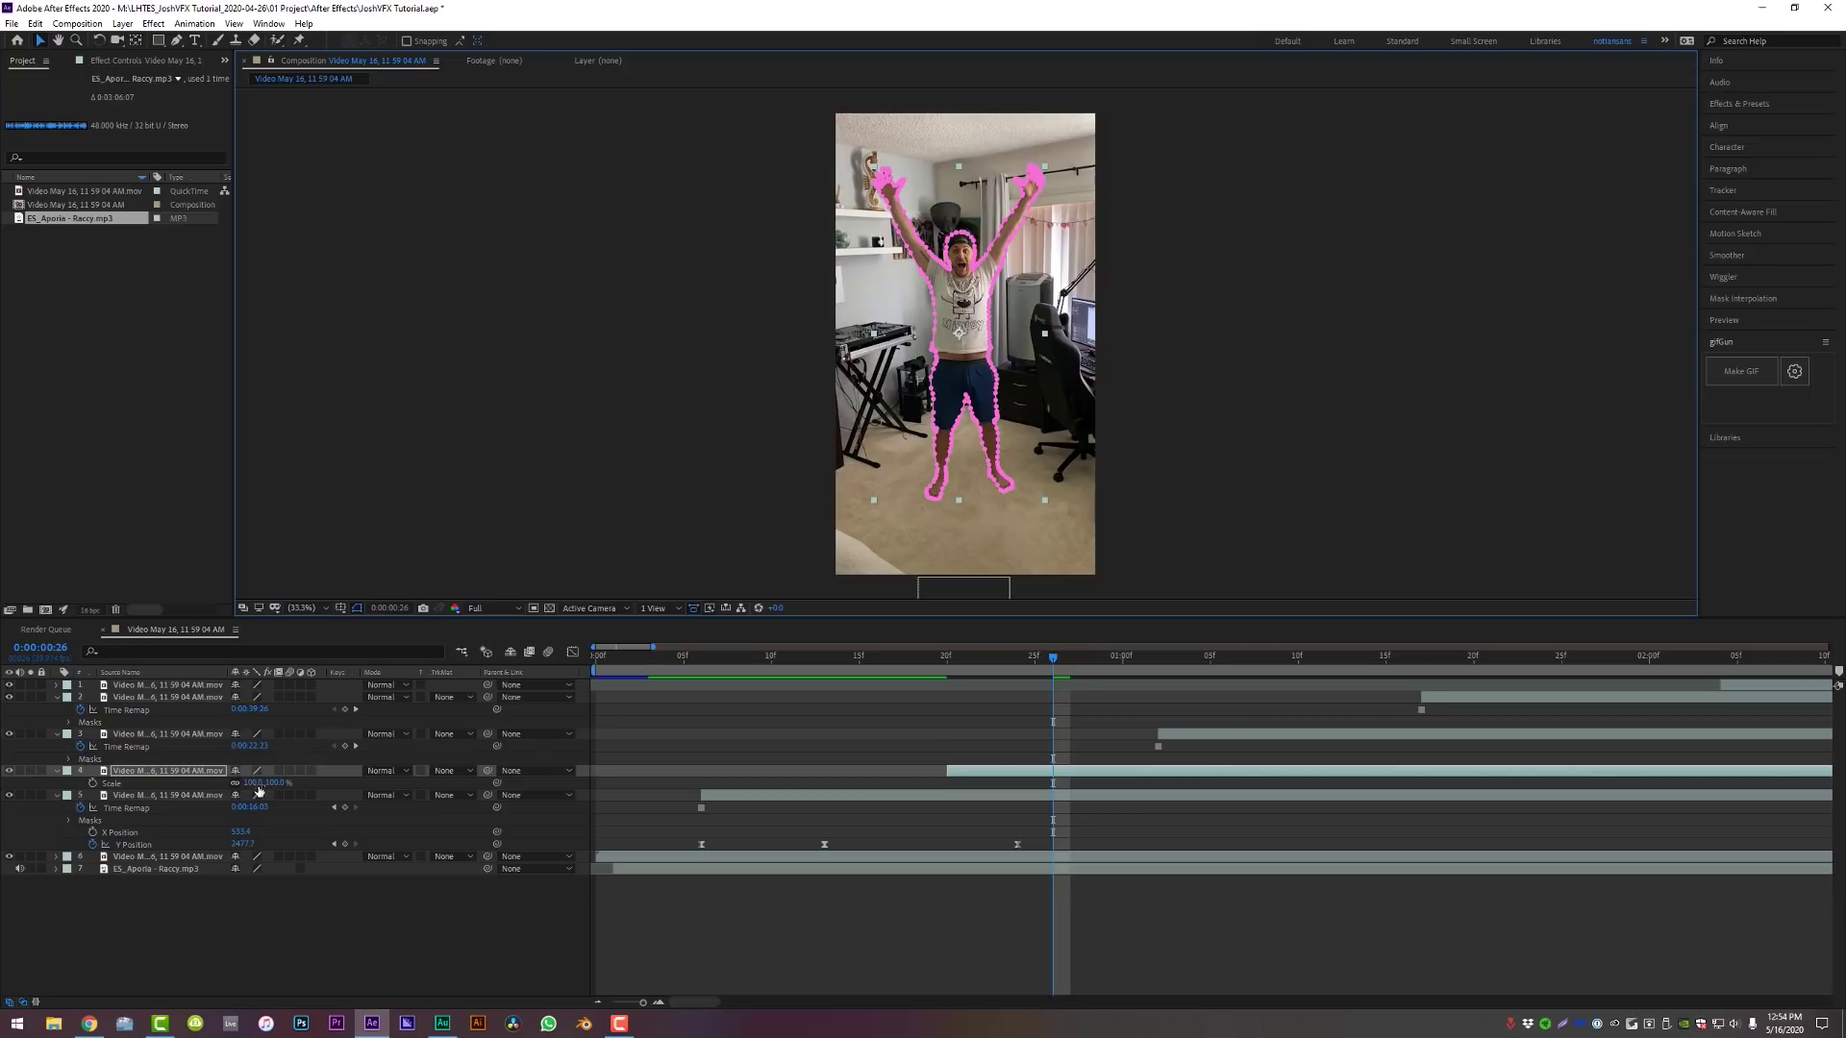
pyautogui.moveTo(256, 782); pyautogui.dragTo(270, 784)
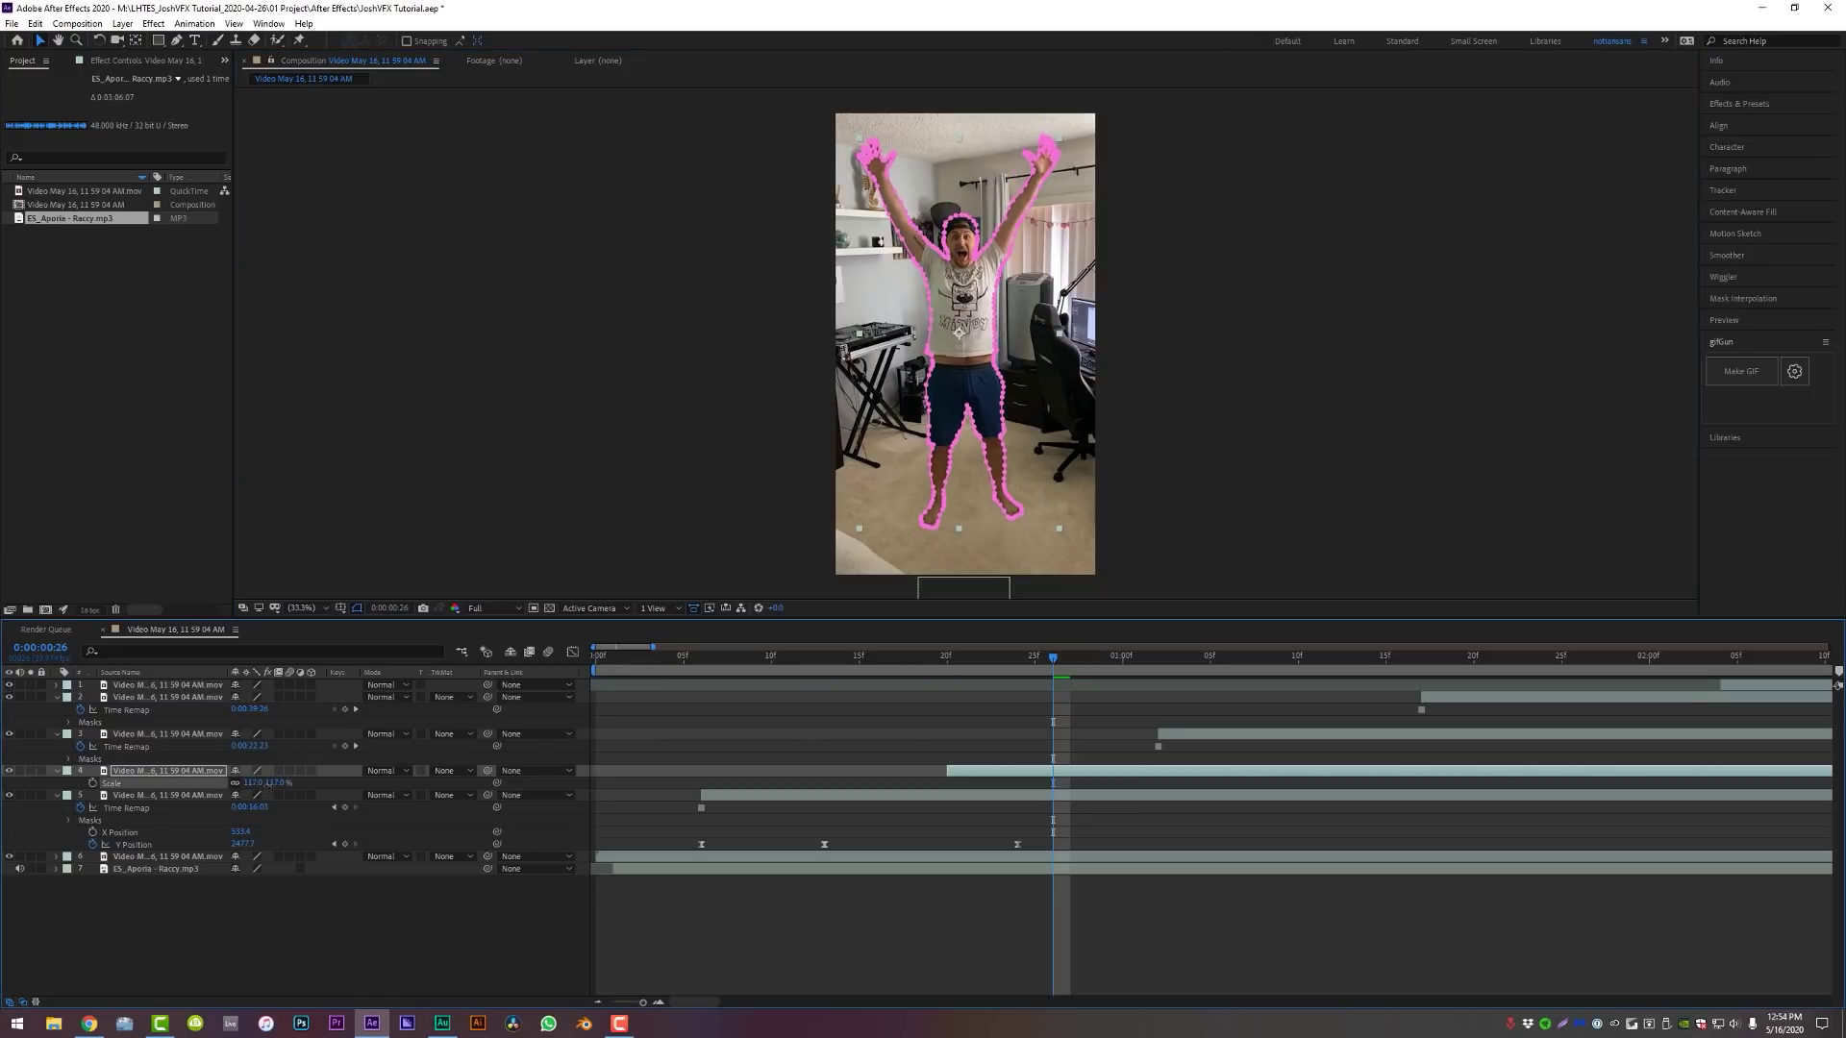
pyautogui.moveTo(961, 394); pyautogui.dragTo(964, 397)
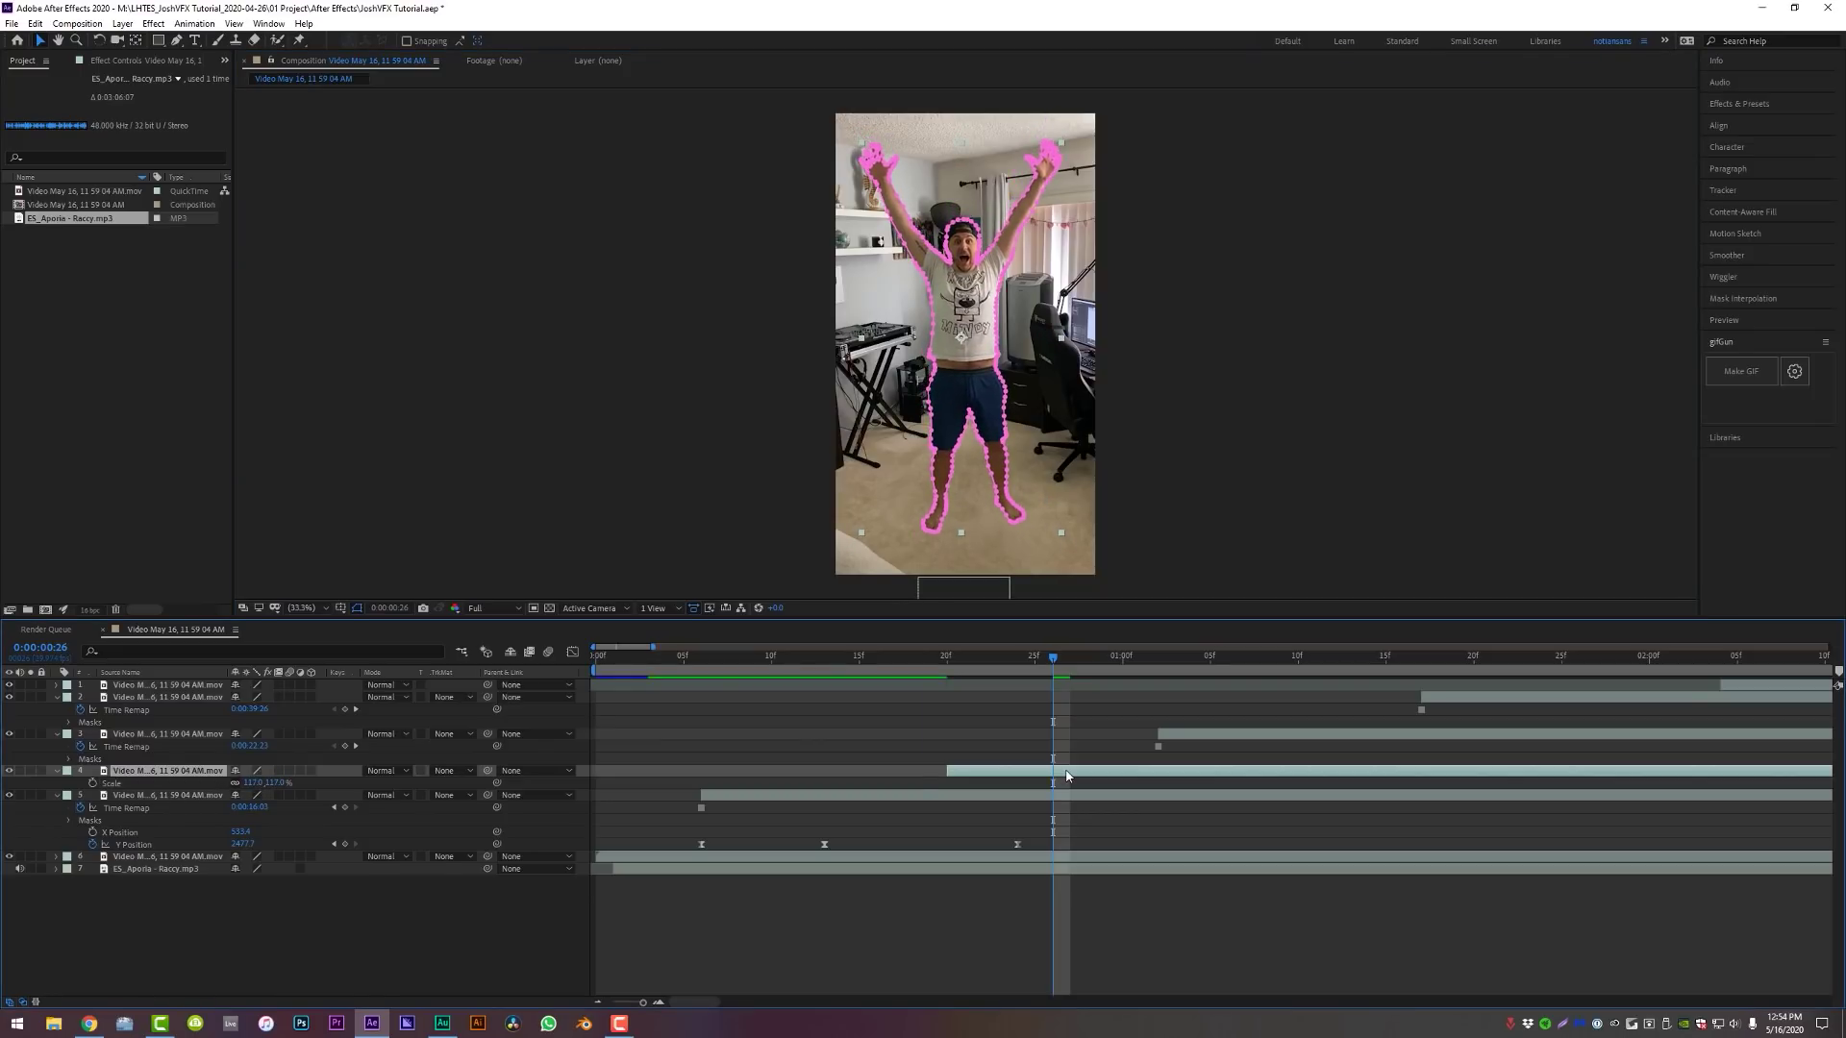
pyautogui.press('u')
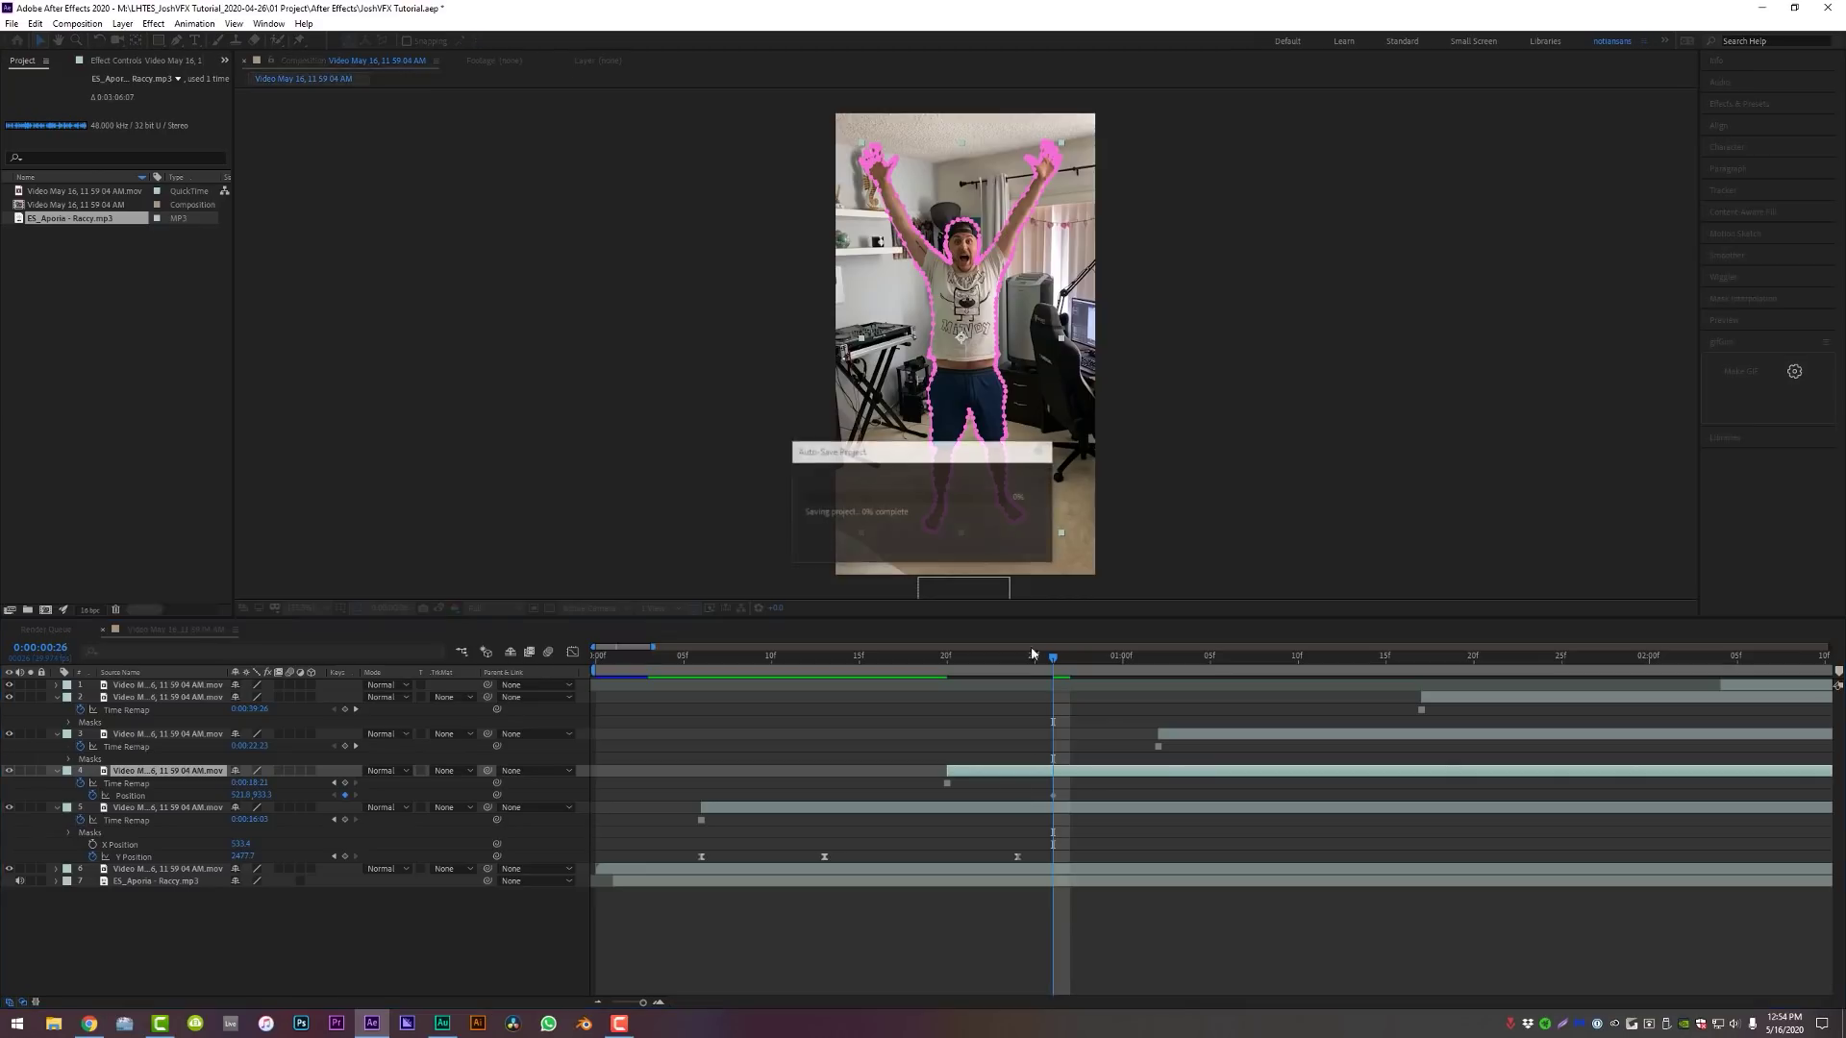
# Keyframe layer 4's clone below the frame at frame 20 and again at 0:00:01:06
pyautogui.press('j')
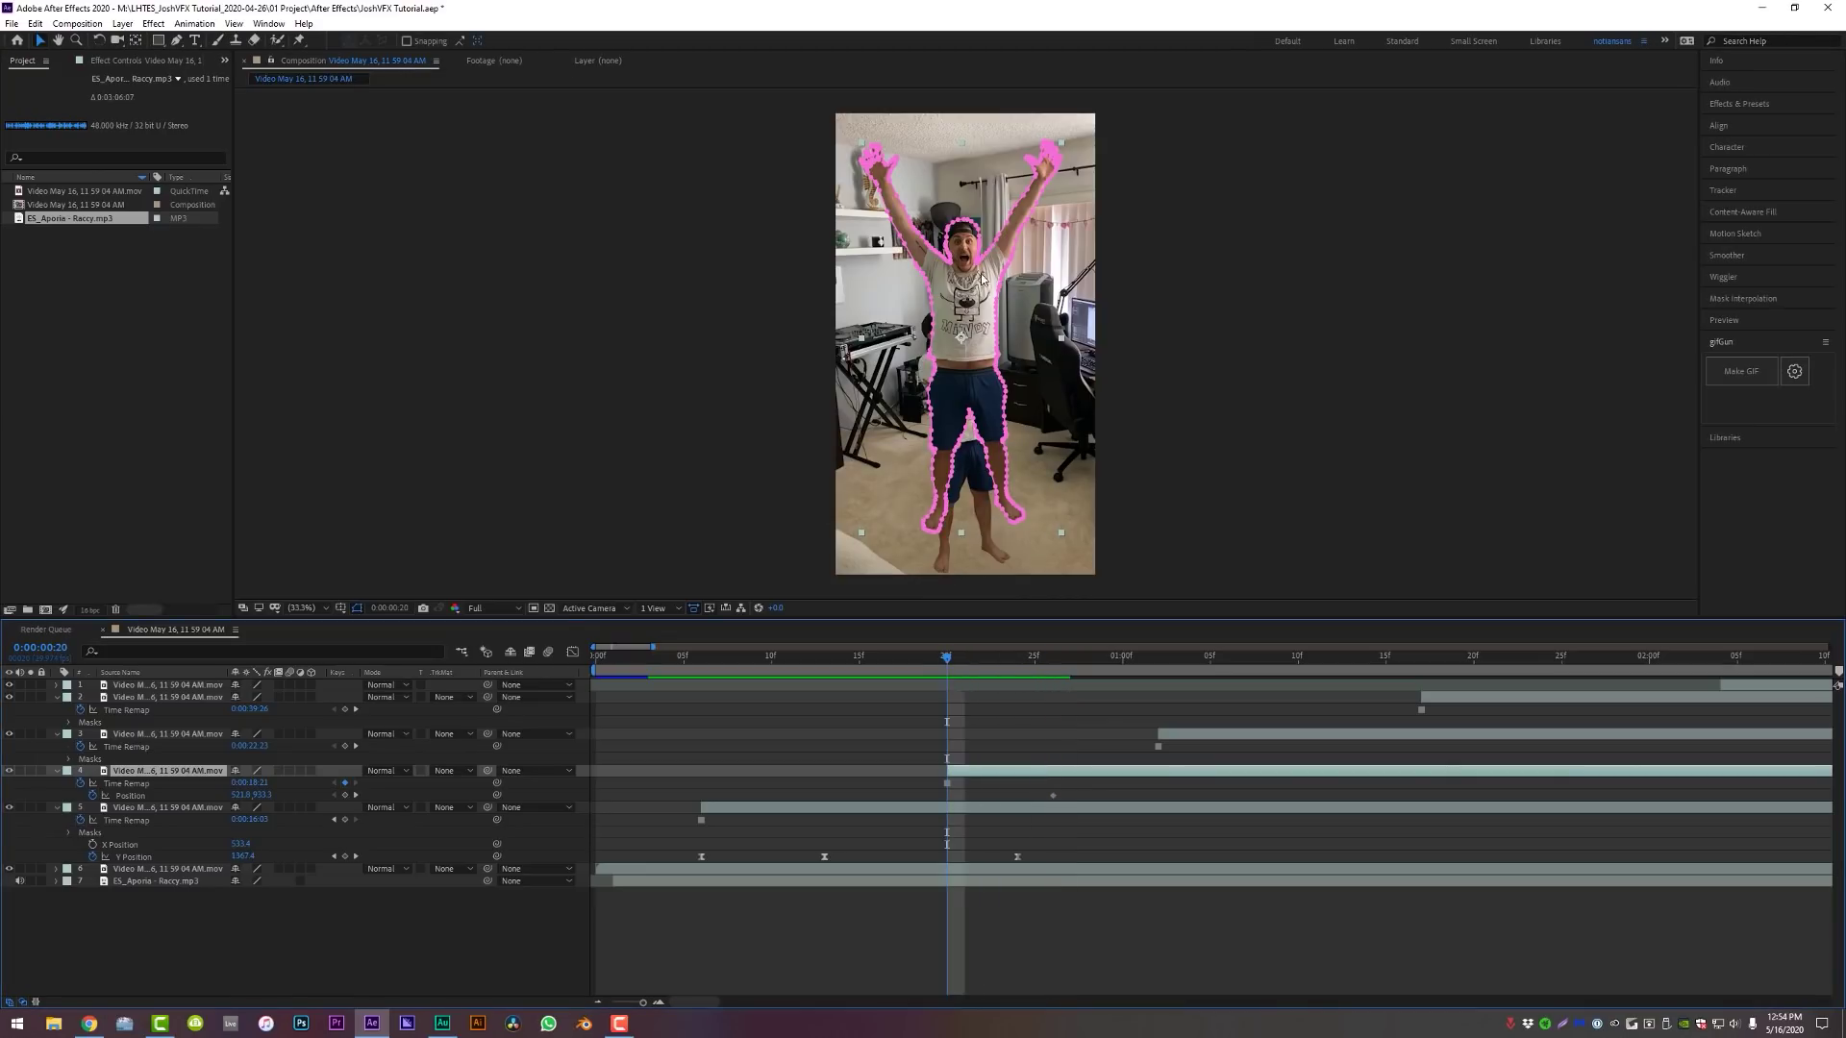
pyautogui.hotkey('ctrl', 'v')
pyautogui.hotkey('shift', 'Down')
pyautogui.hotkey('shift', 'Down')
pyautogui.hotkey('shift', 'Down')
pyautogui.hotkey('shift', 'Down')
pyautogui.hotkey('shift', 'Down')
pyautogui.hotkey('shift', 'Down')
pyautogui.hotkey('shift', 'Down')
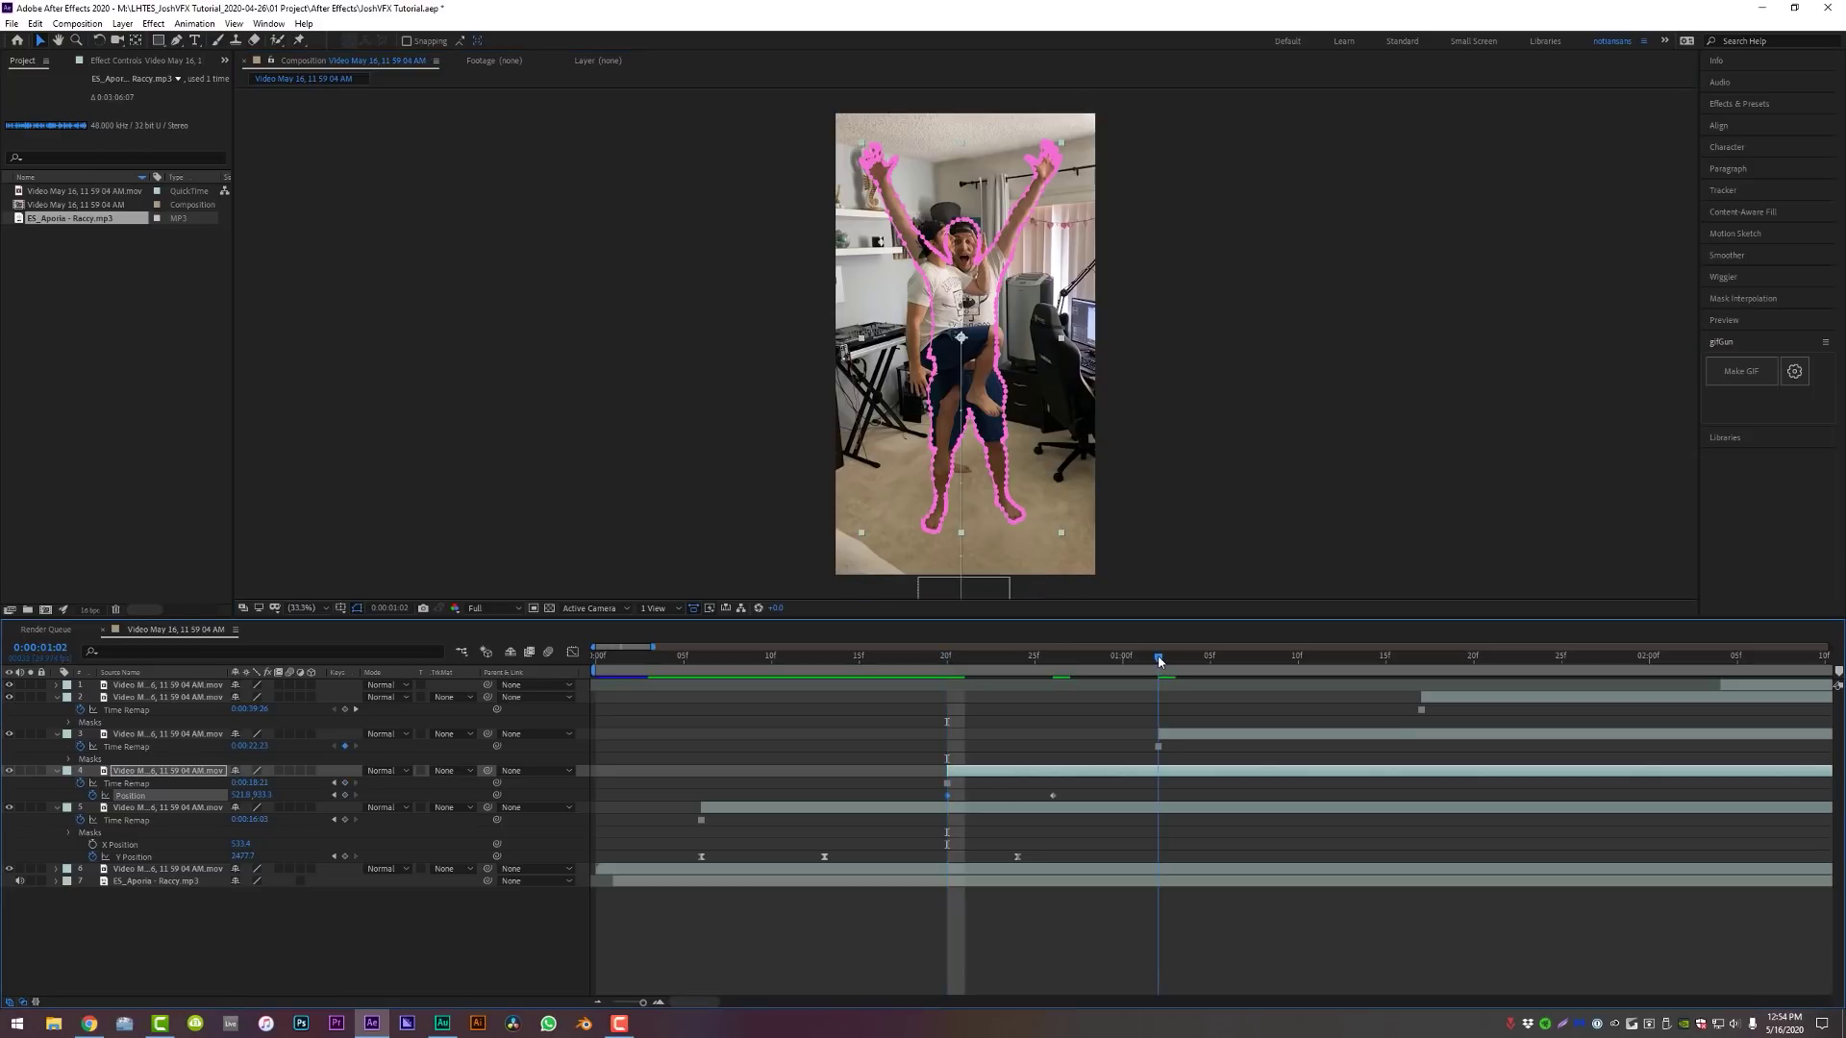
pyautogui.press('space')
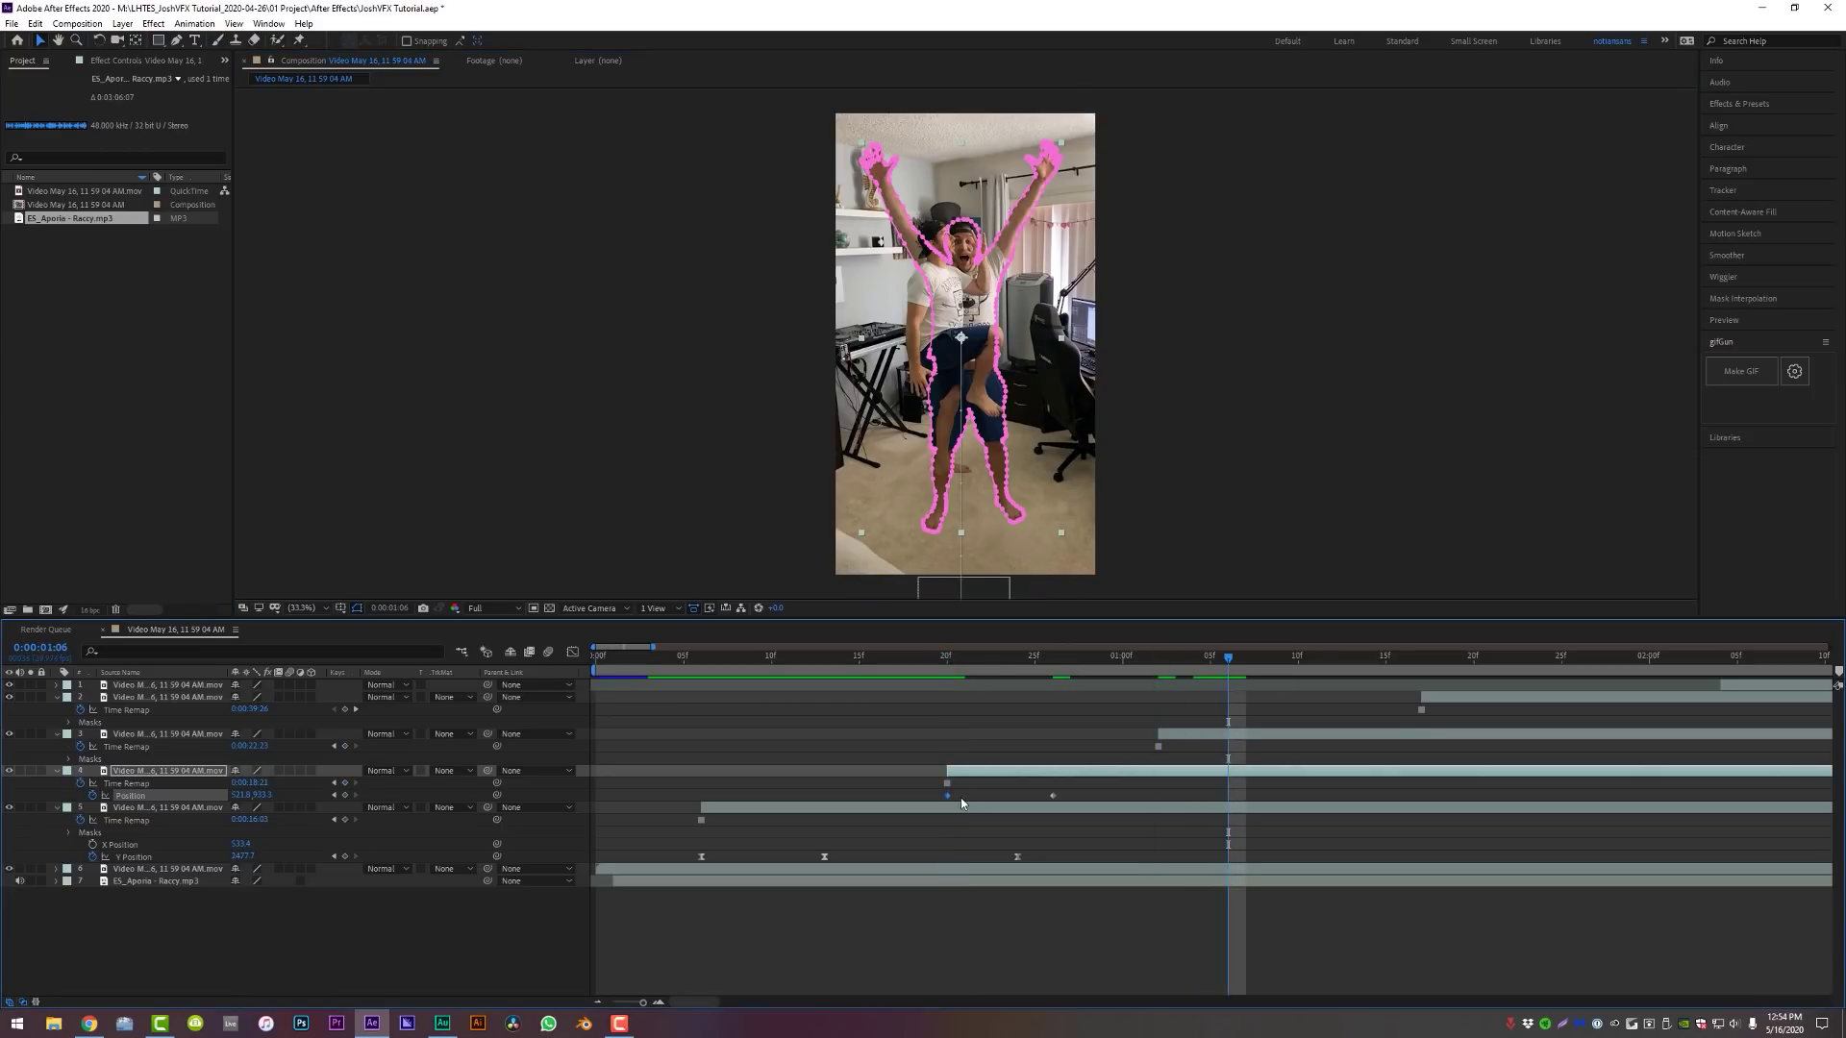
pyautogui.hotkey('ctrl', 'v')
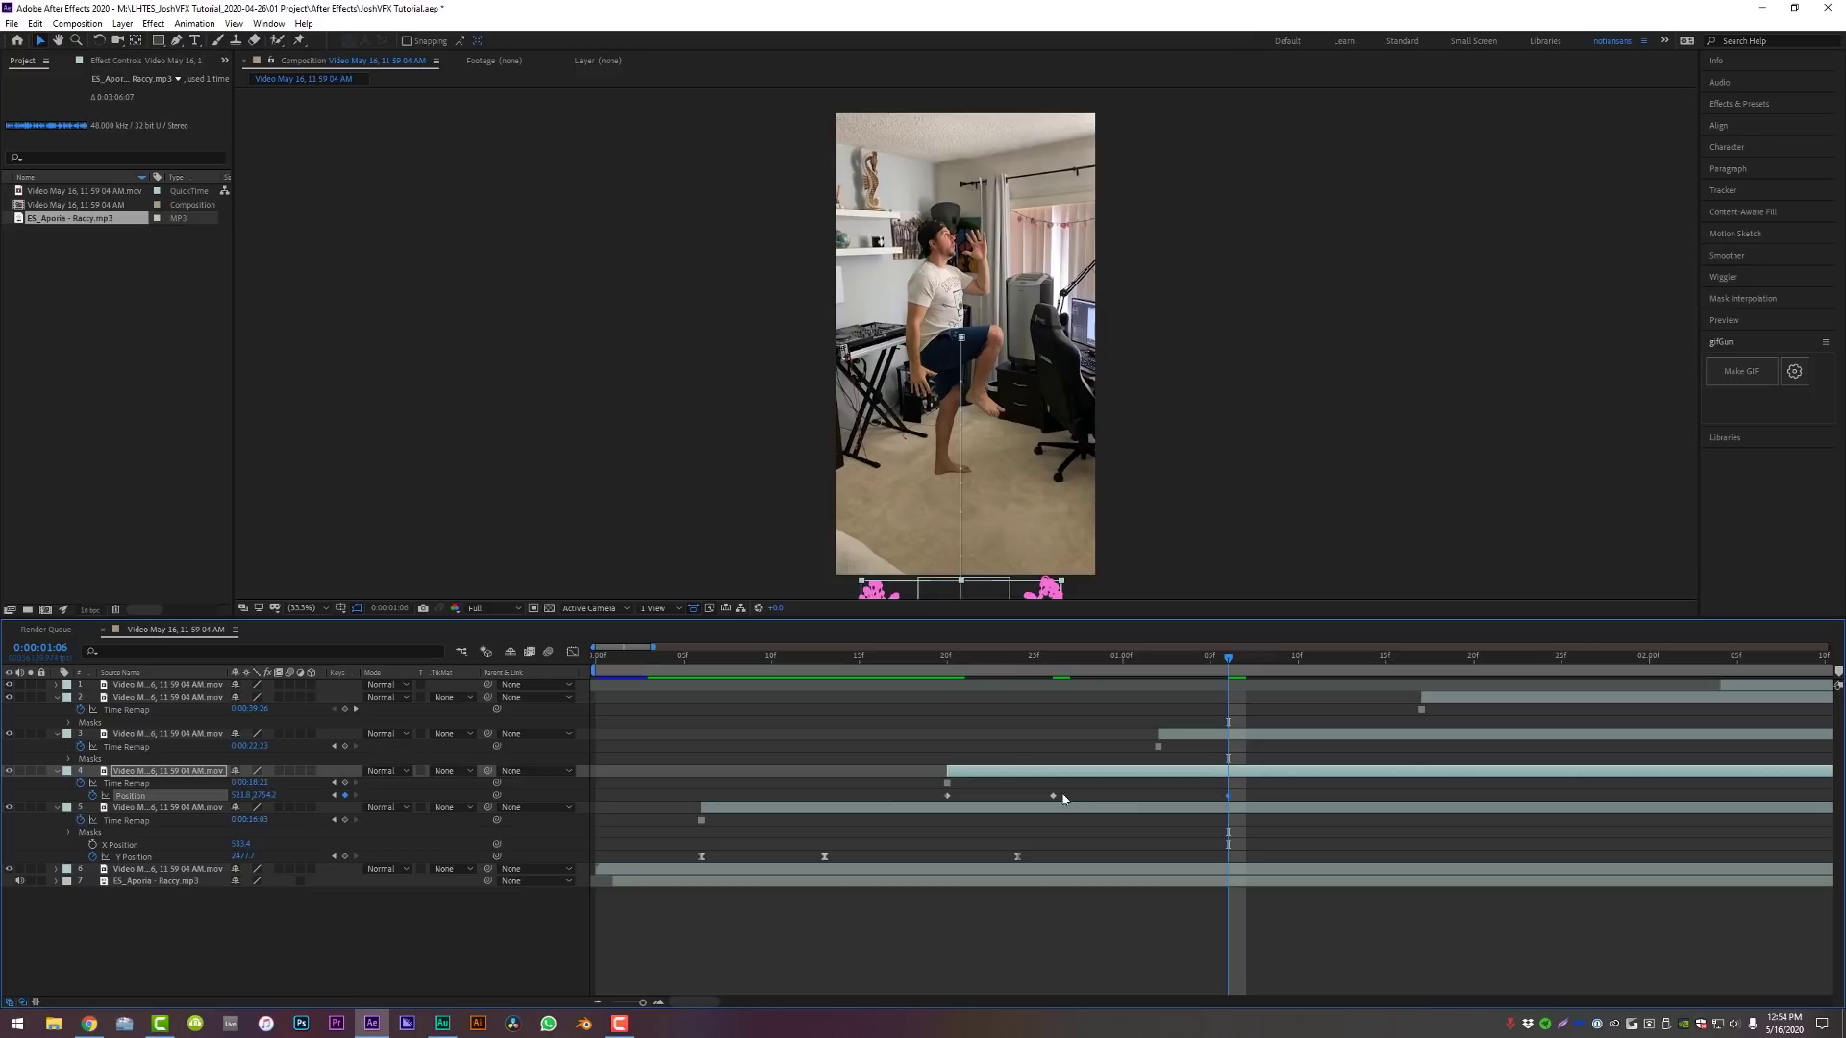
# Separate layer 4's Position dimensions, clear X Position, and select the three Y keyframes in the graph
pyautogui.rightClick(142, 802)
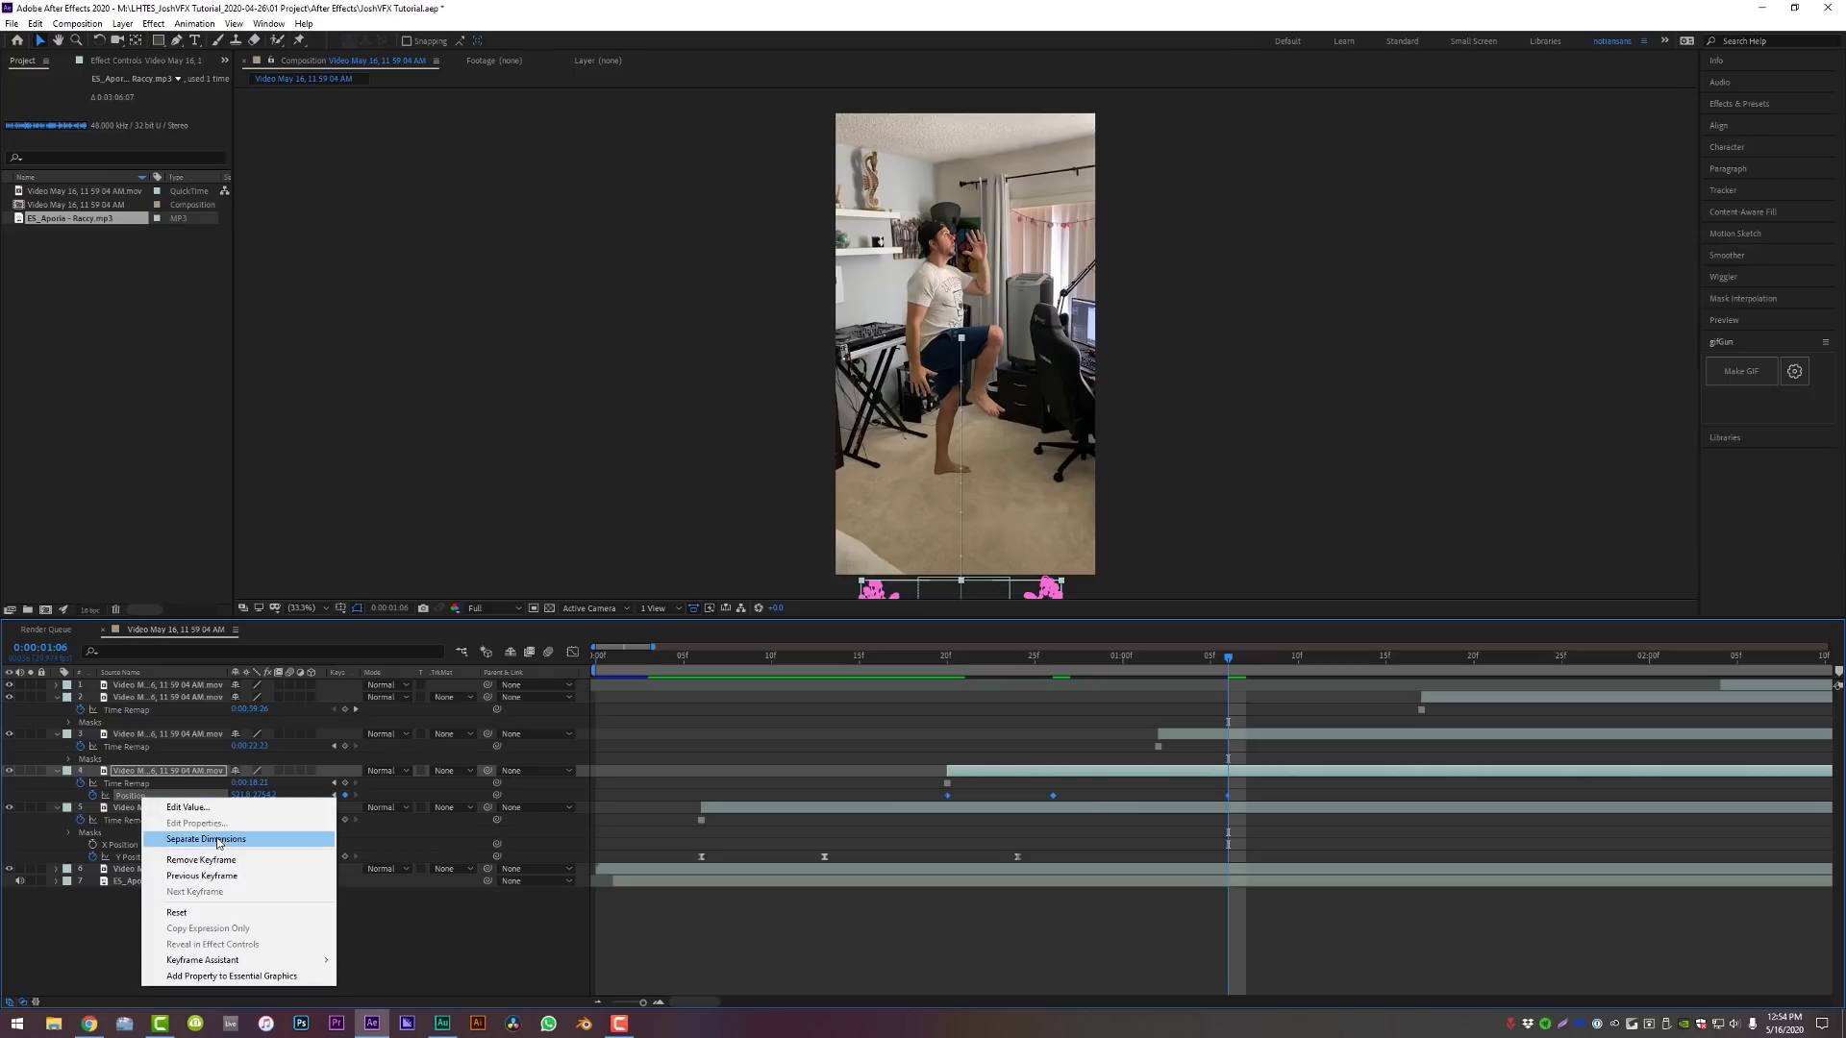
pyautogui.click(183, 834)
pyautogui.click(618, 802)
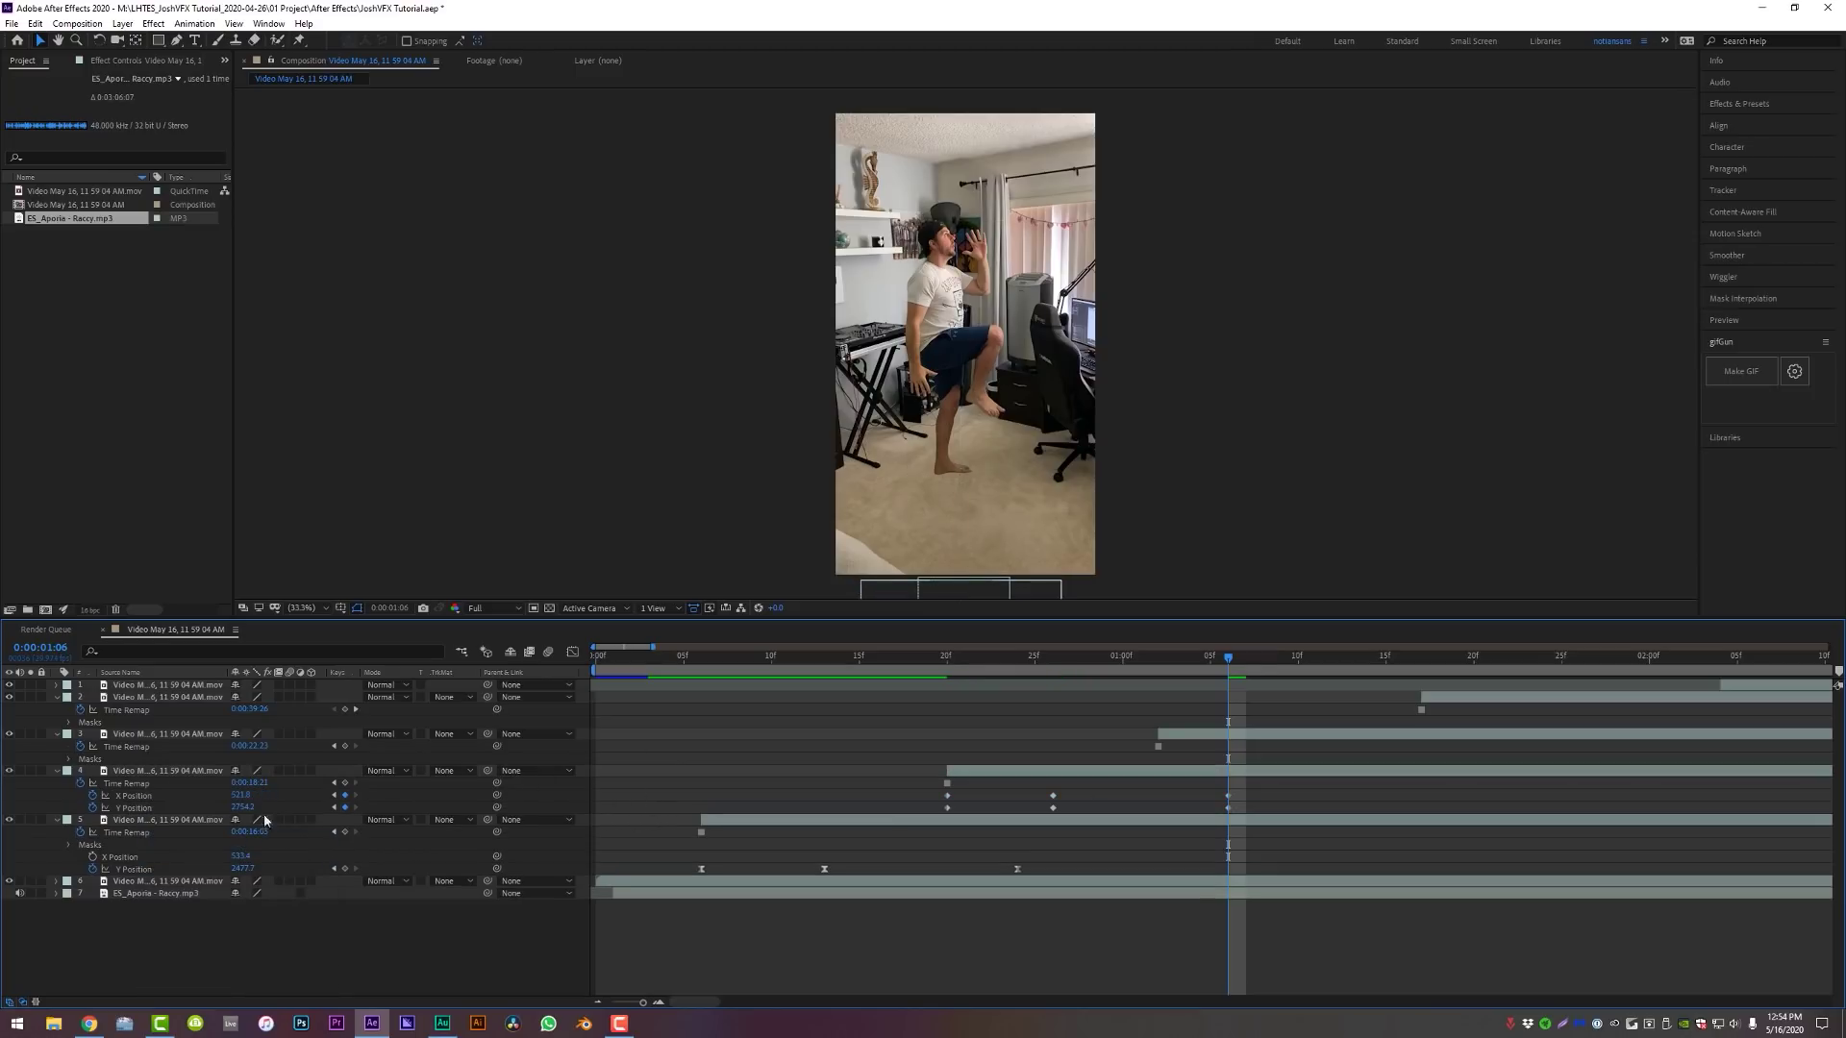
pyautogui.click(92, 796)
pyautogui.moveTo(1252, 812); pyautogui.dragTo(940, 811)
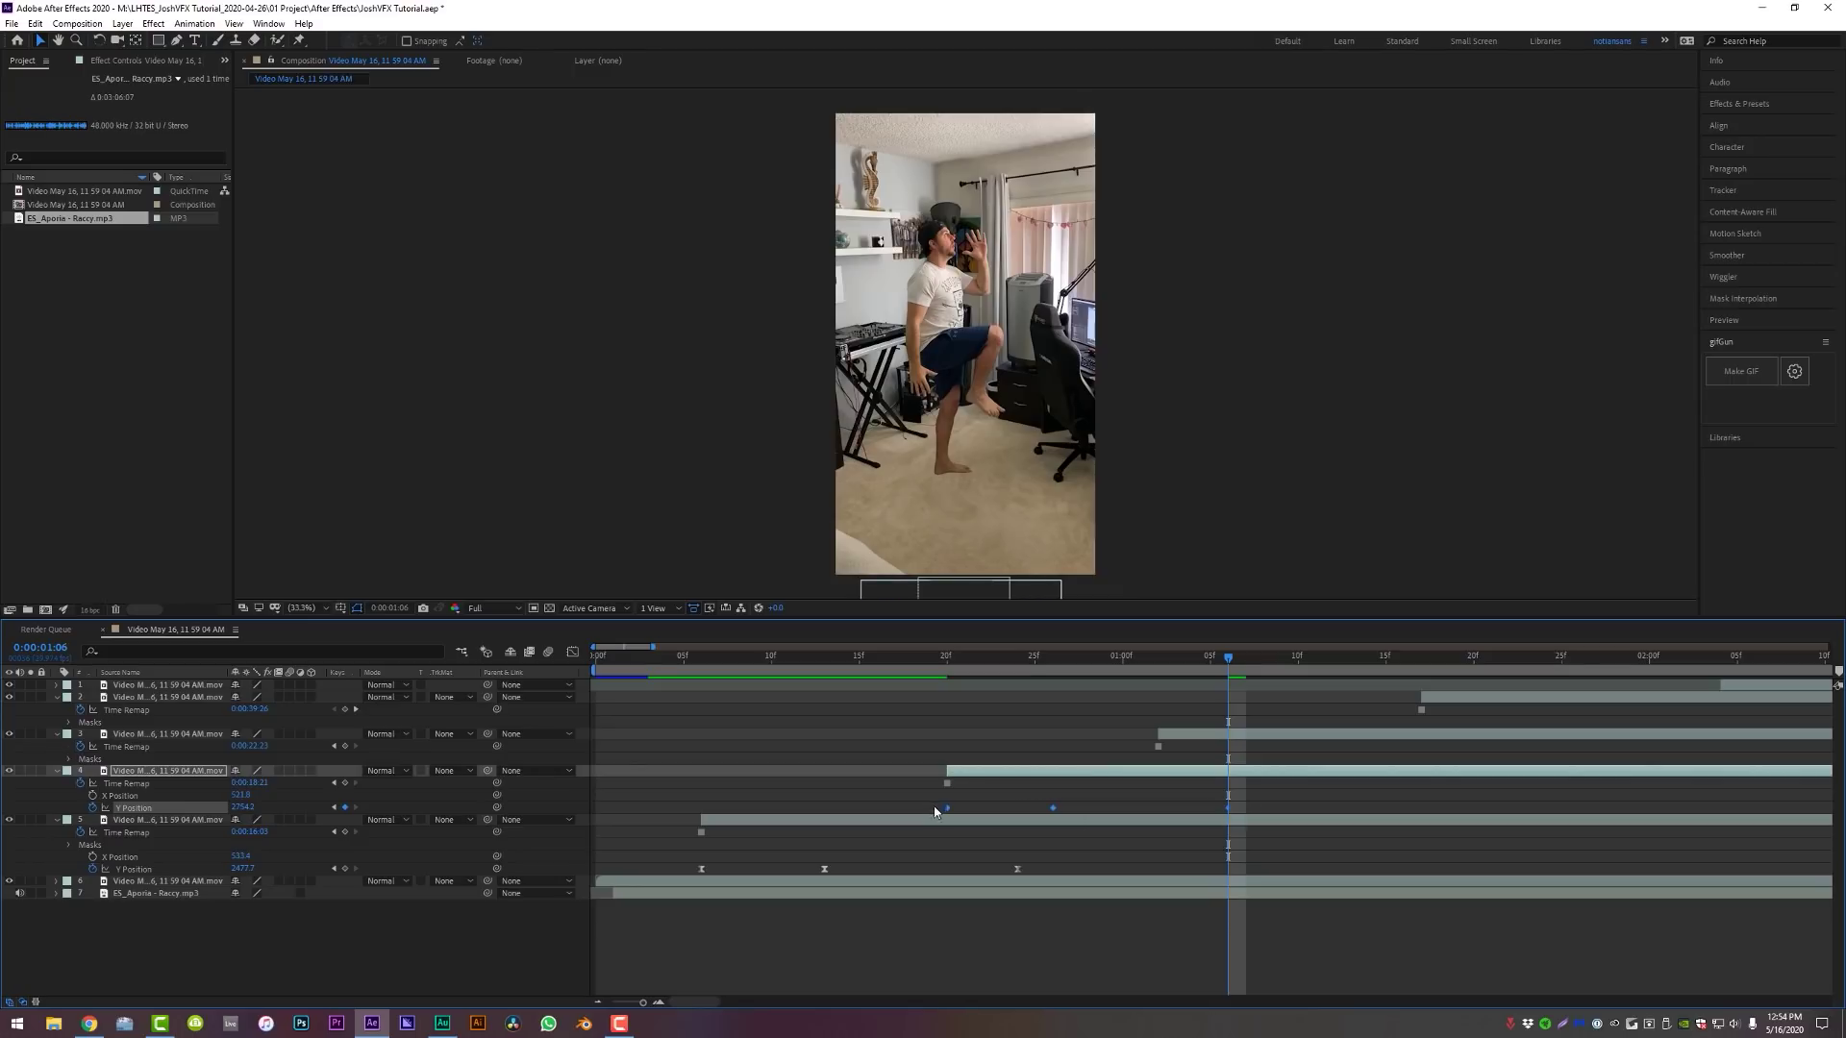
pyautogui.click(573, 653)
# Reshape layer 4's Y Position curve with a steep drop, flat wide trough and steep rise
pyautogui.click(949, 701)
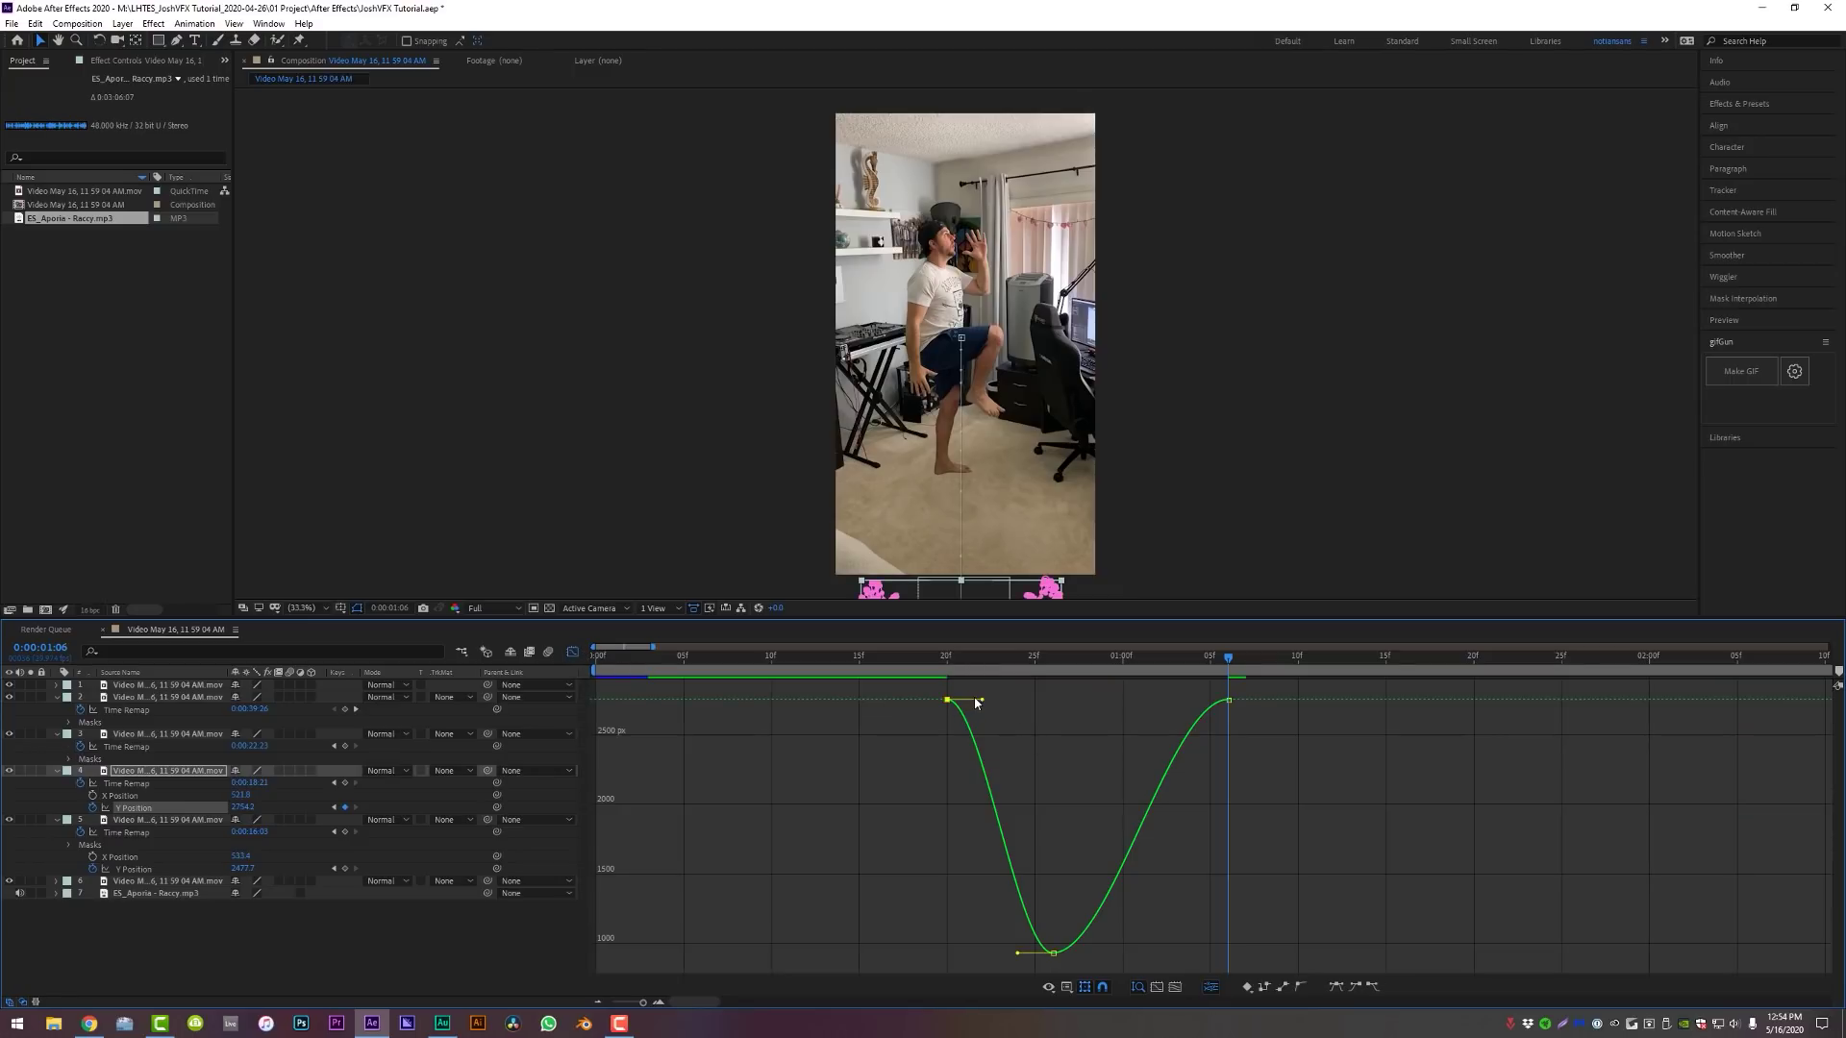
pyautogui.moveTo(981, 700); pyautogui.dragTo(952, 799)
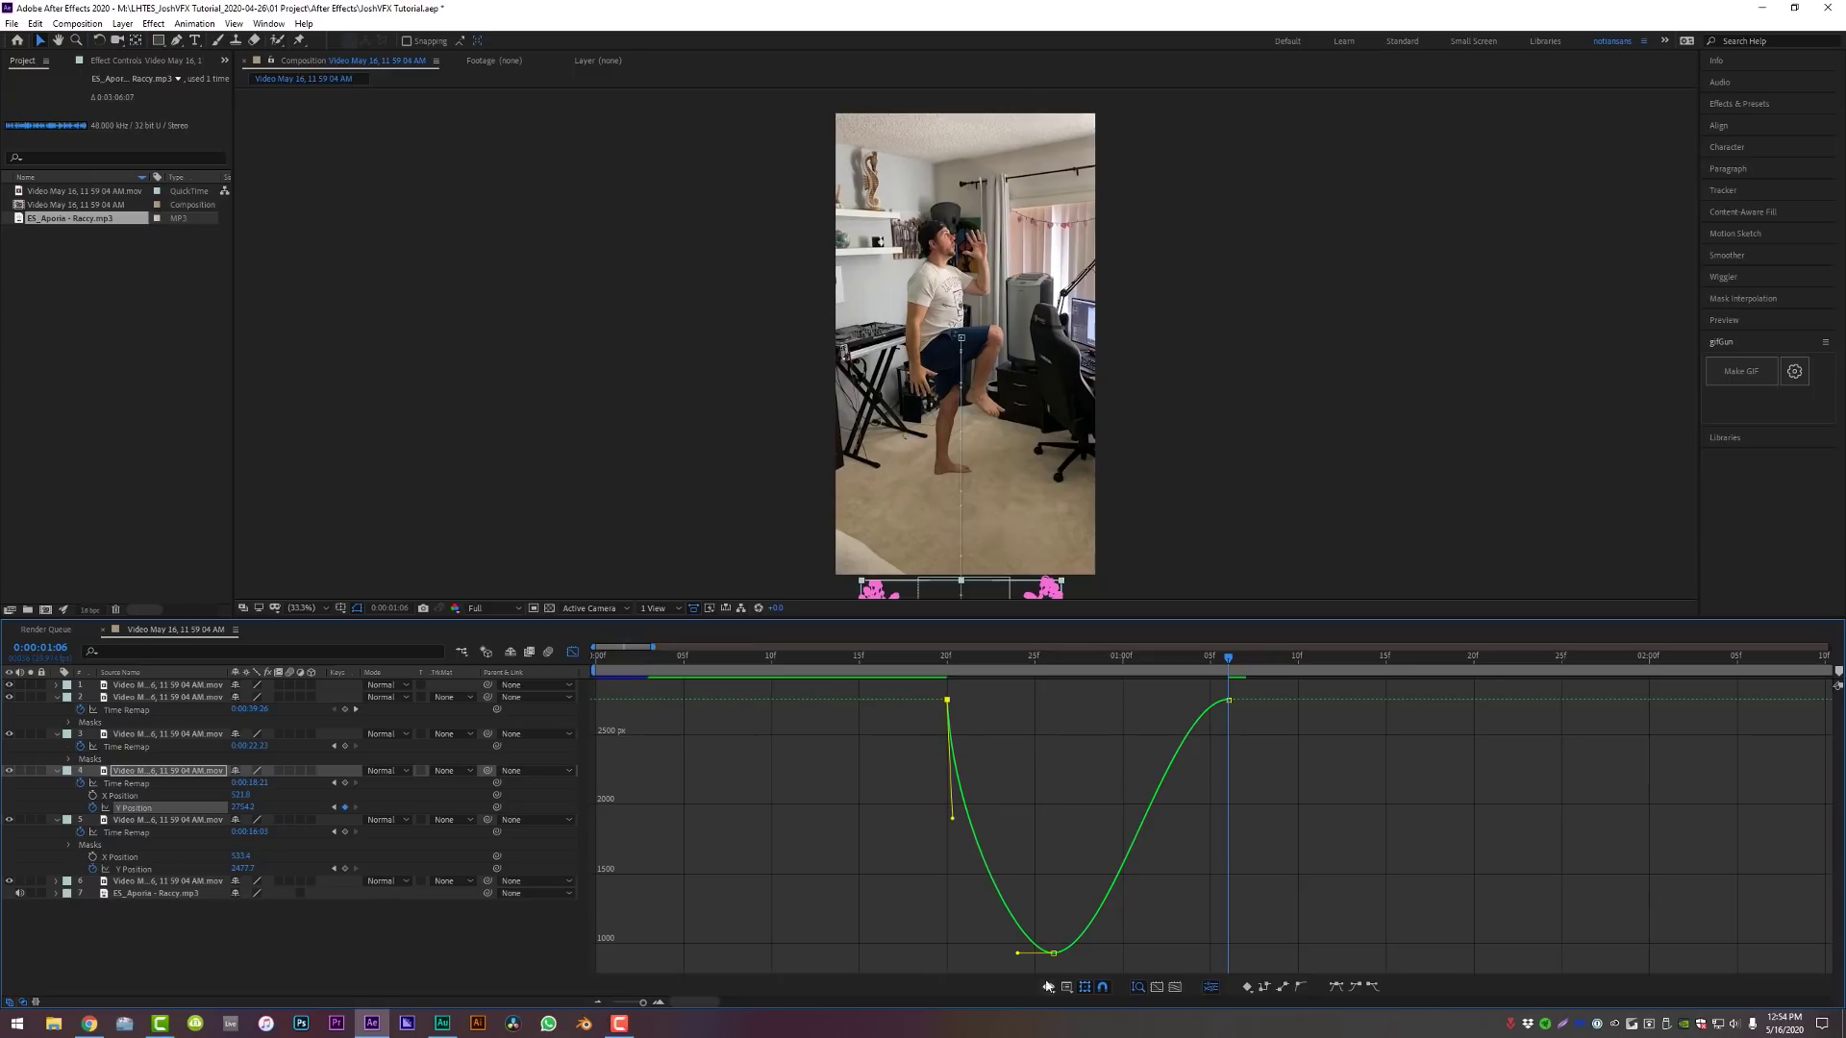
pyautogui.moveTo(1017, 954); pyautogui.dragTo(1192, 953)
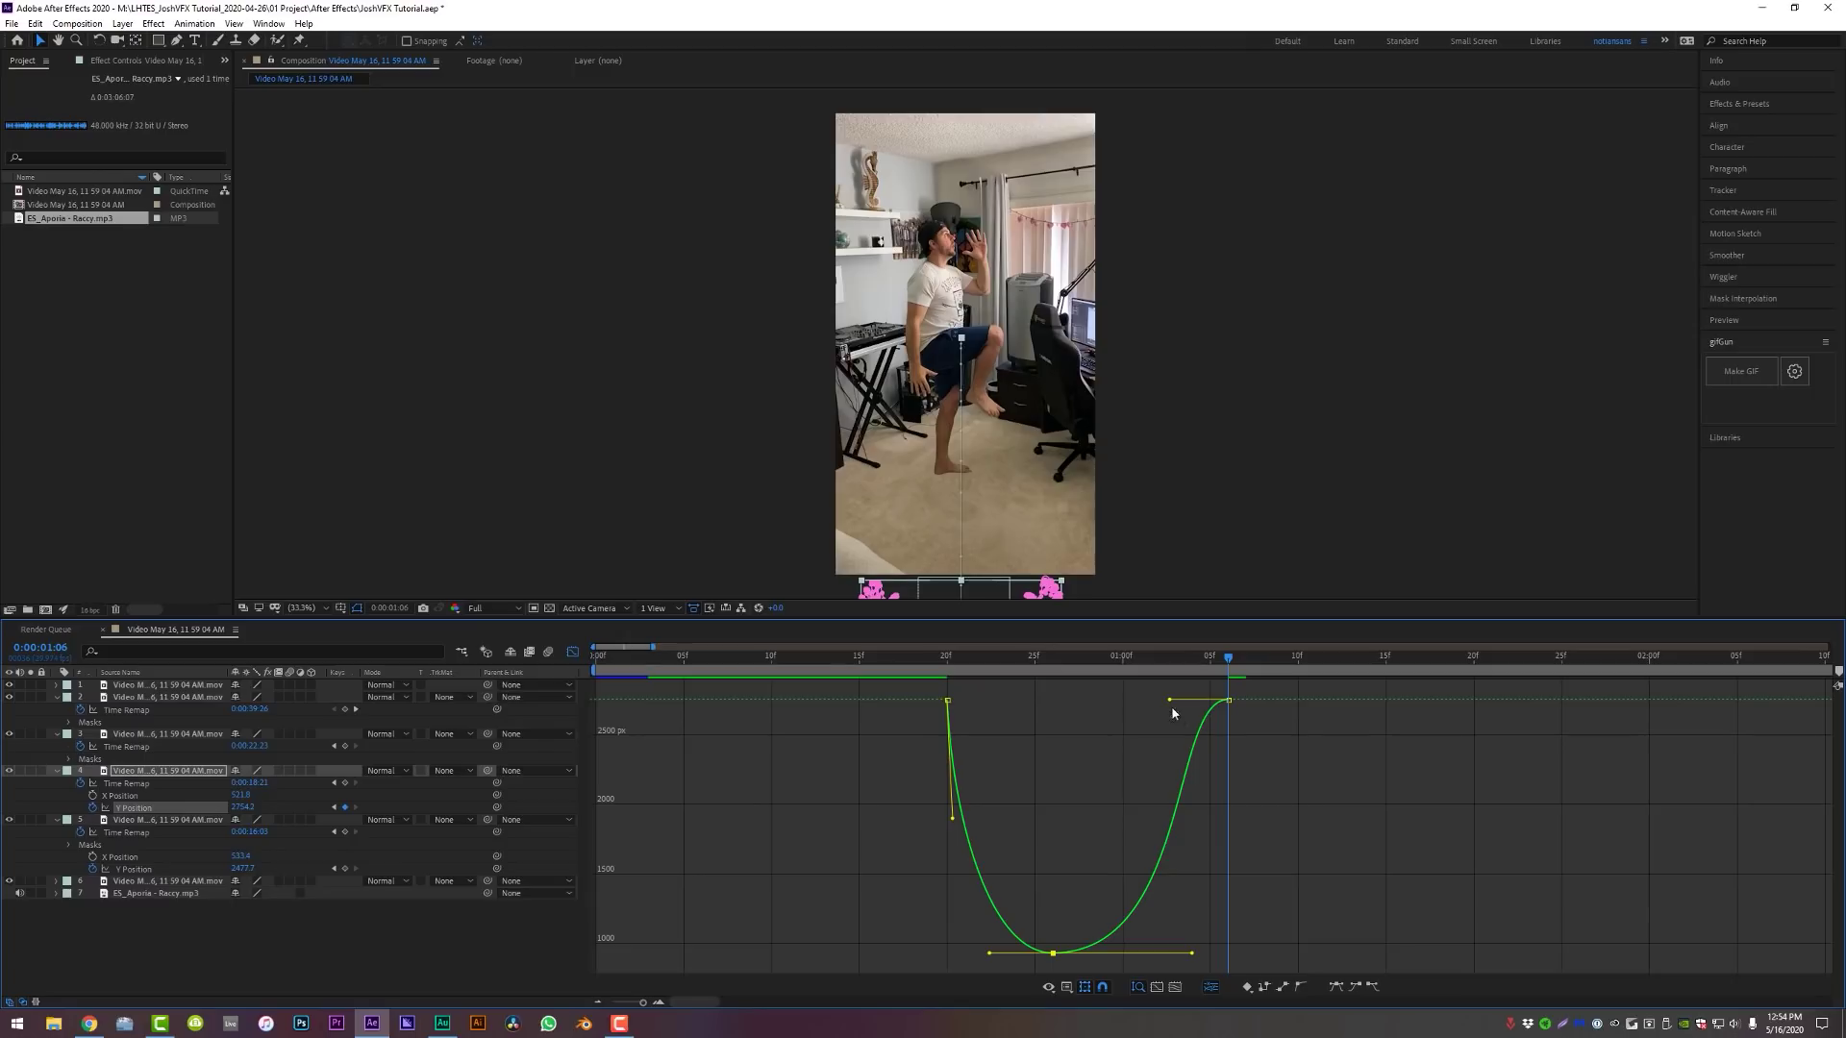
pyautogui.moveTo(1170, 702); pyautogui.dragTo(1220, 777)
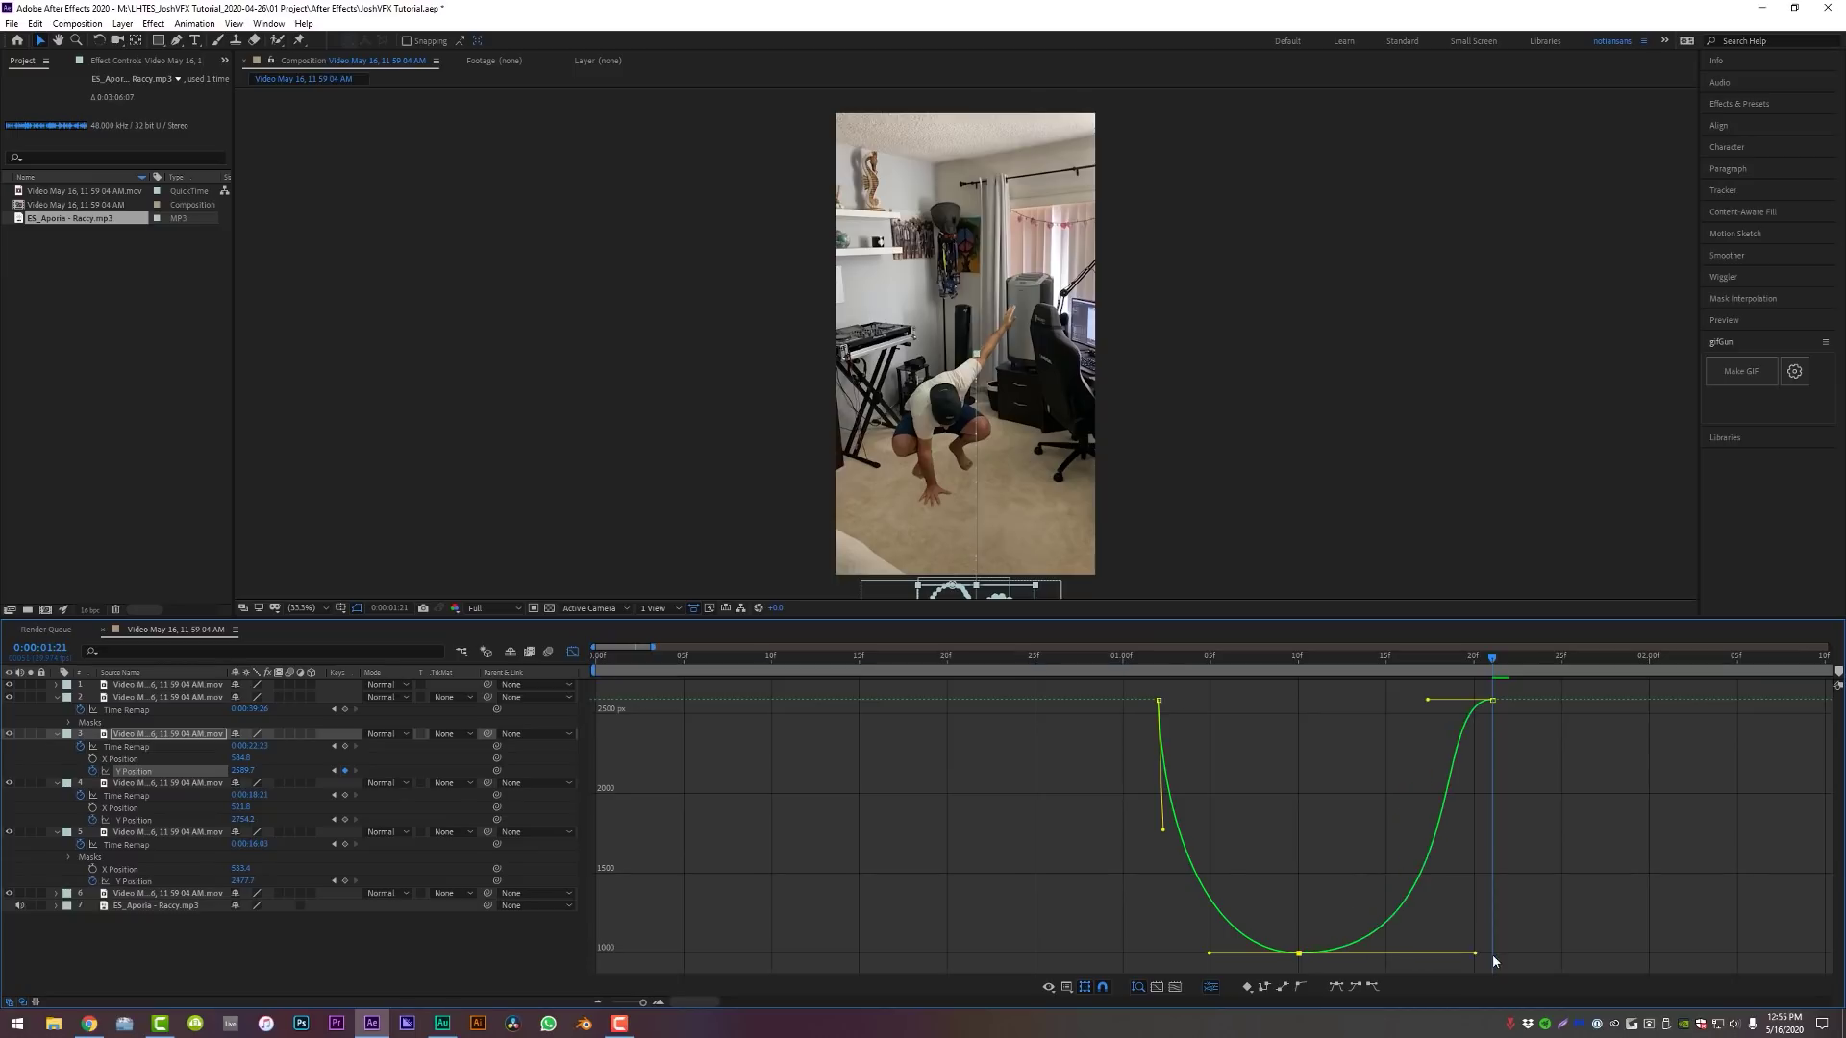
# Make layer 3's Y Position curve rise much more steeply, then preview the eased motion
pyautogui.moveTo(1446, 954); pyautogui.dragTo(1473, 953)
pyautogui.moveTo(1426, 702); pyautogui.dragTo(1556, 812)
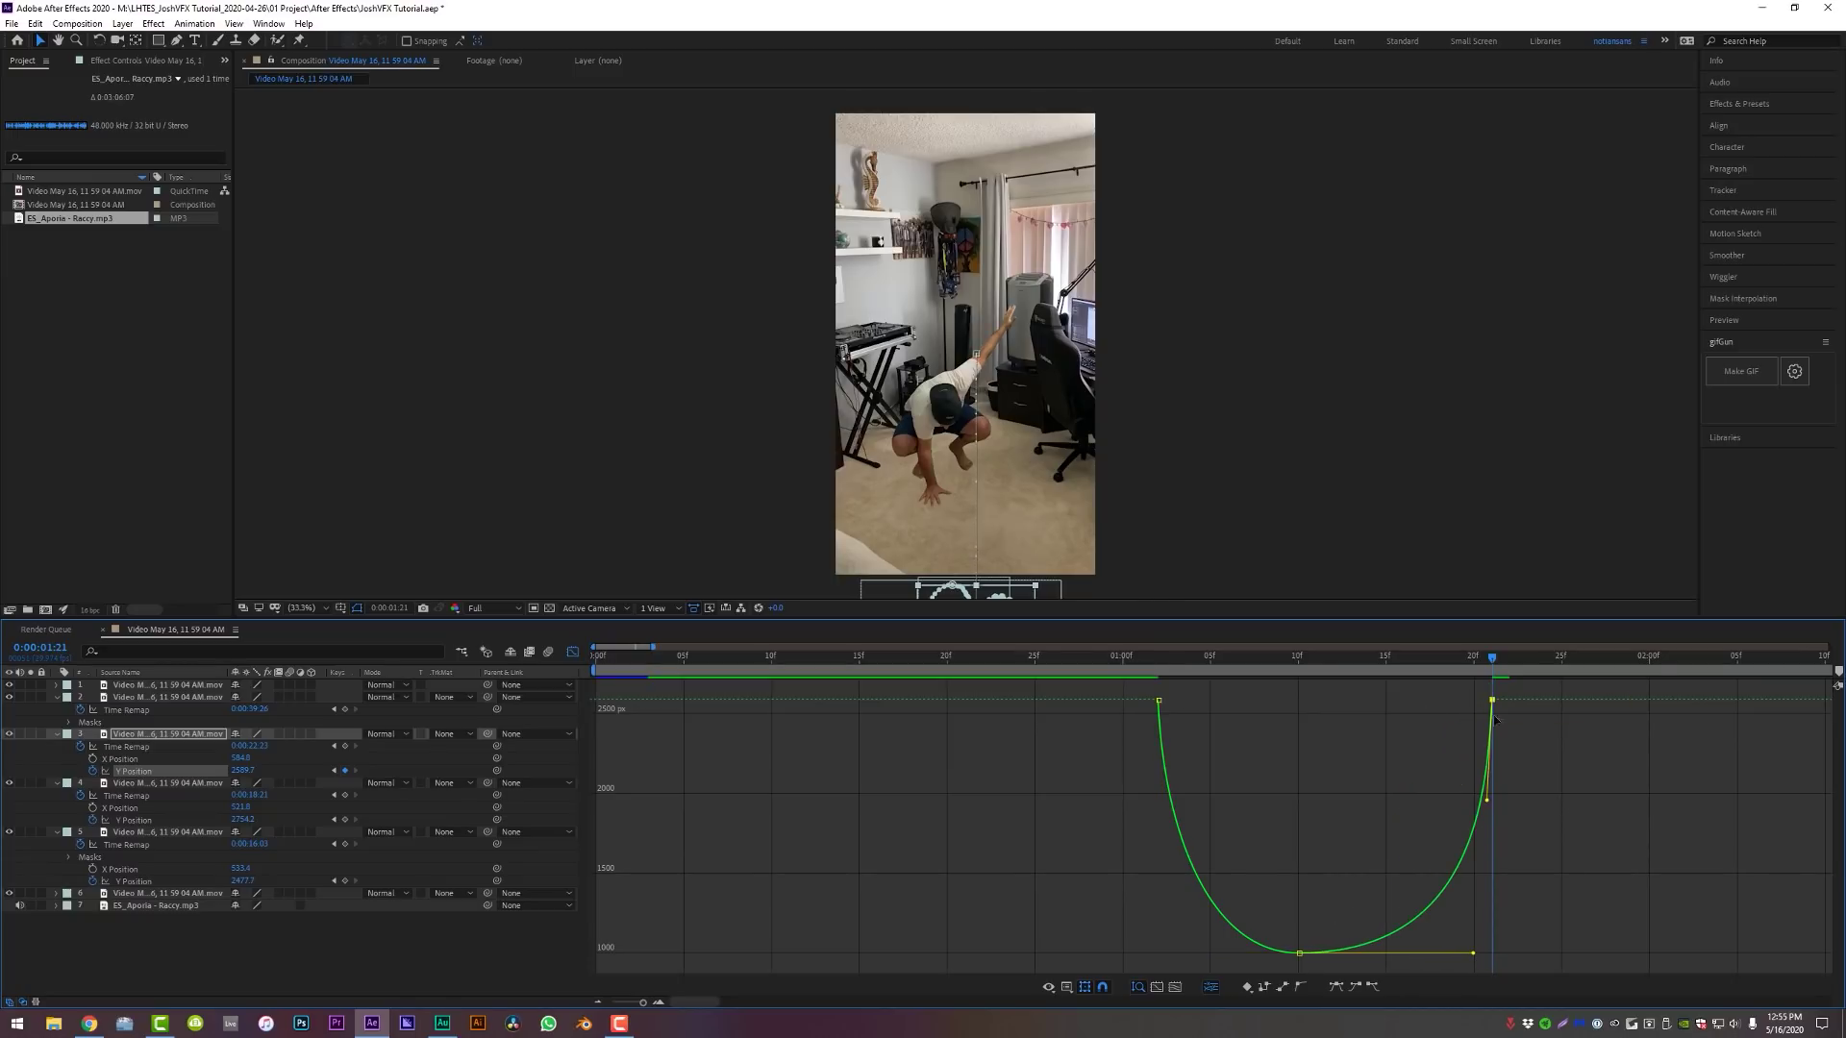
pyautogui.moveTo(1492, 810); pyautogui.dragTo(1493, 815)
pyautogui.click(1112, 659)
pyautogui.press('space')
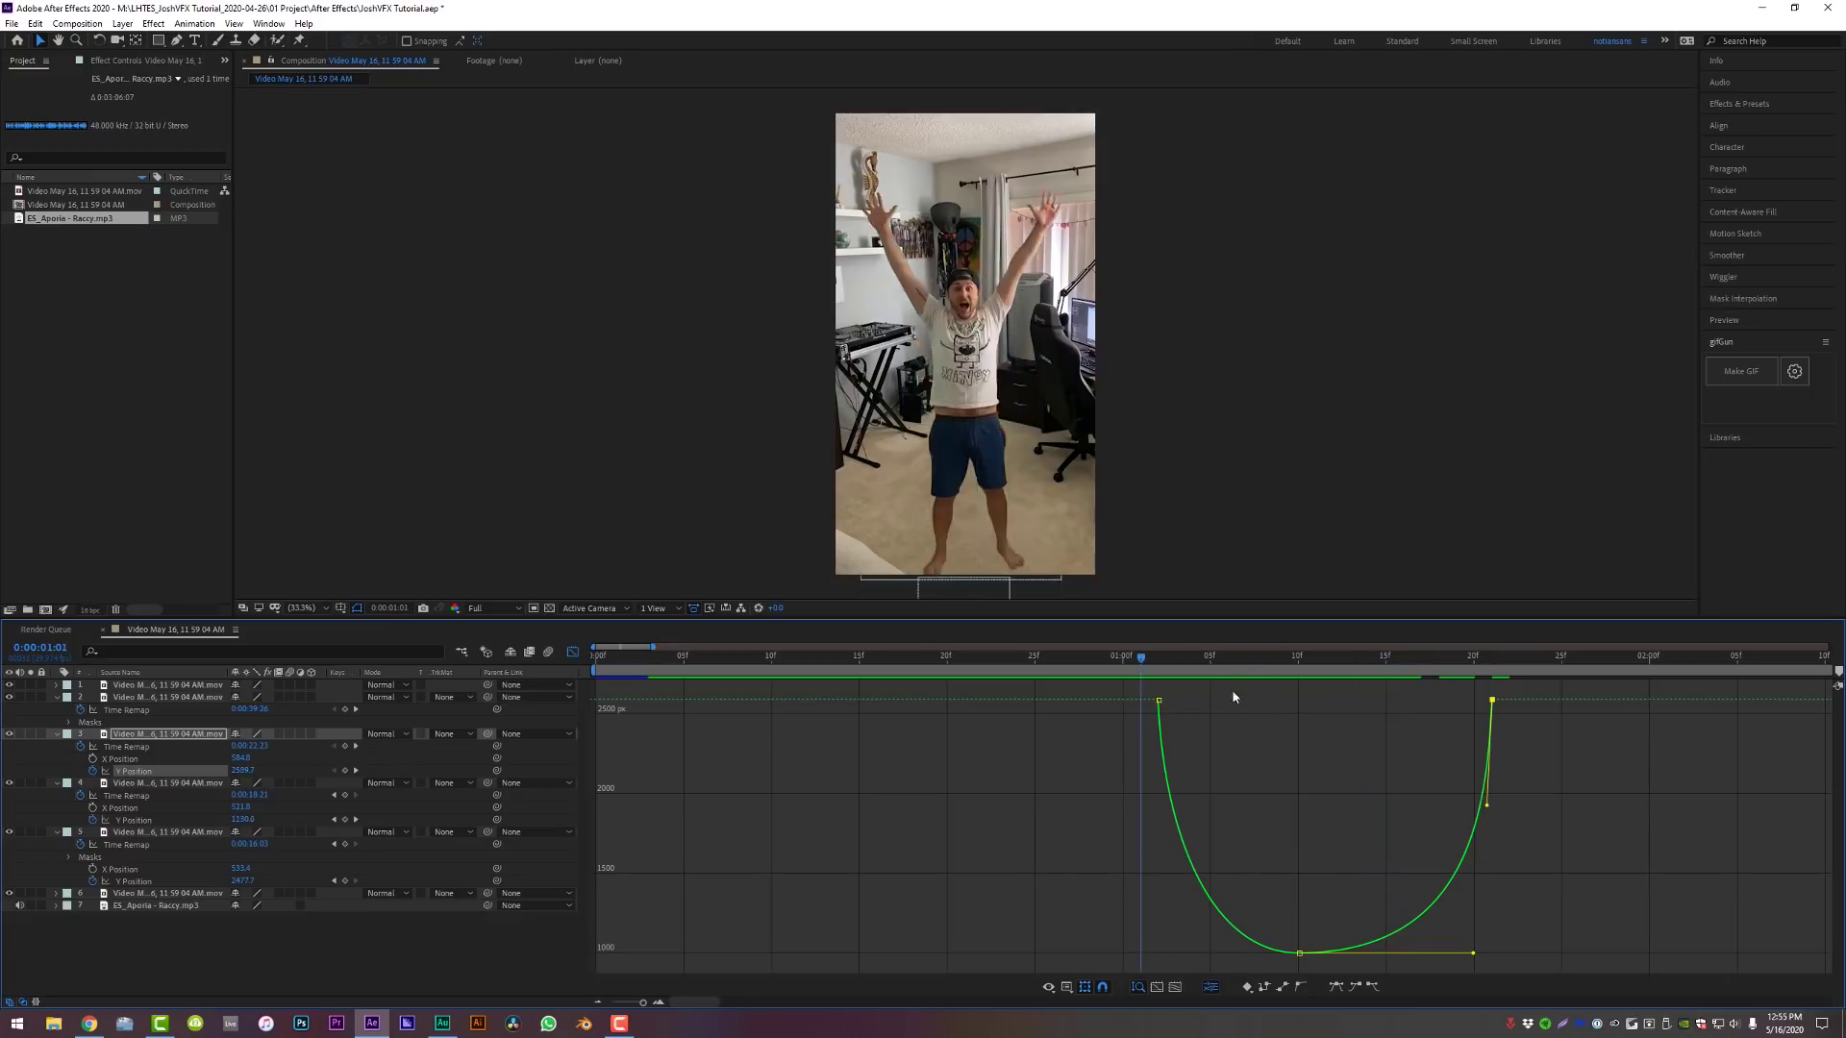
pyautogui.press('space')
pyautogui.hotkey('shift', 'F3')
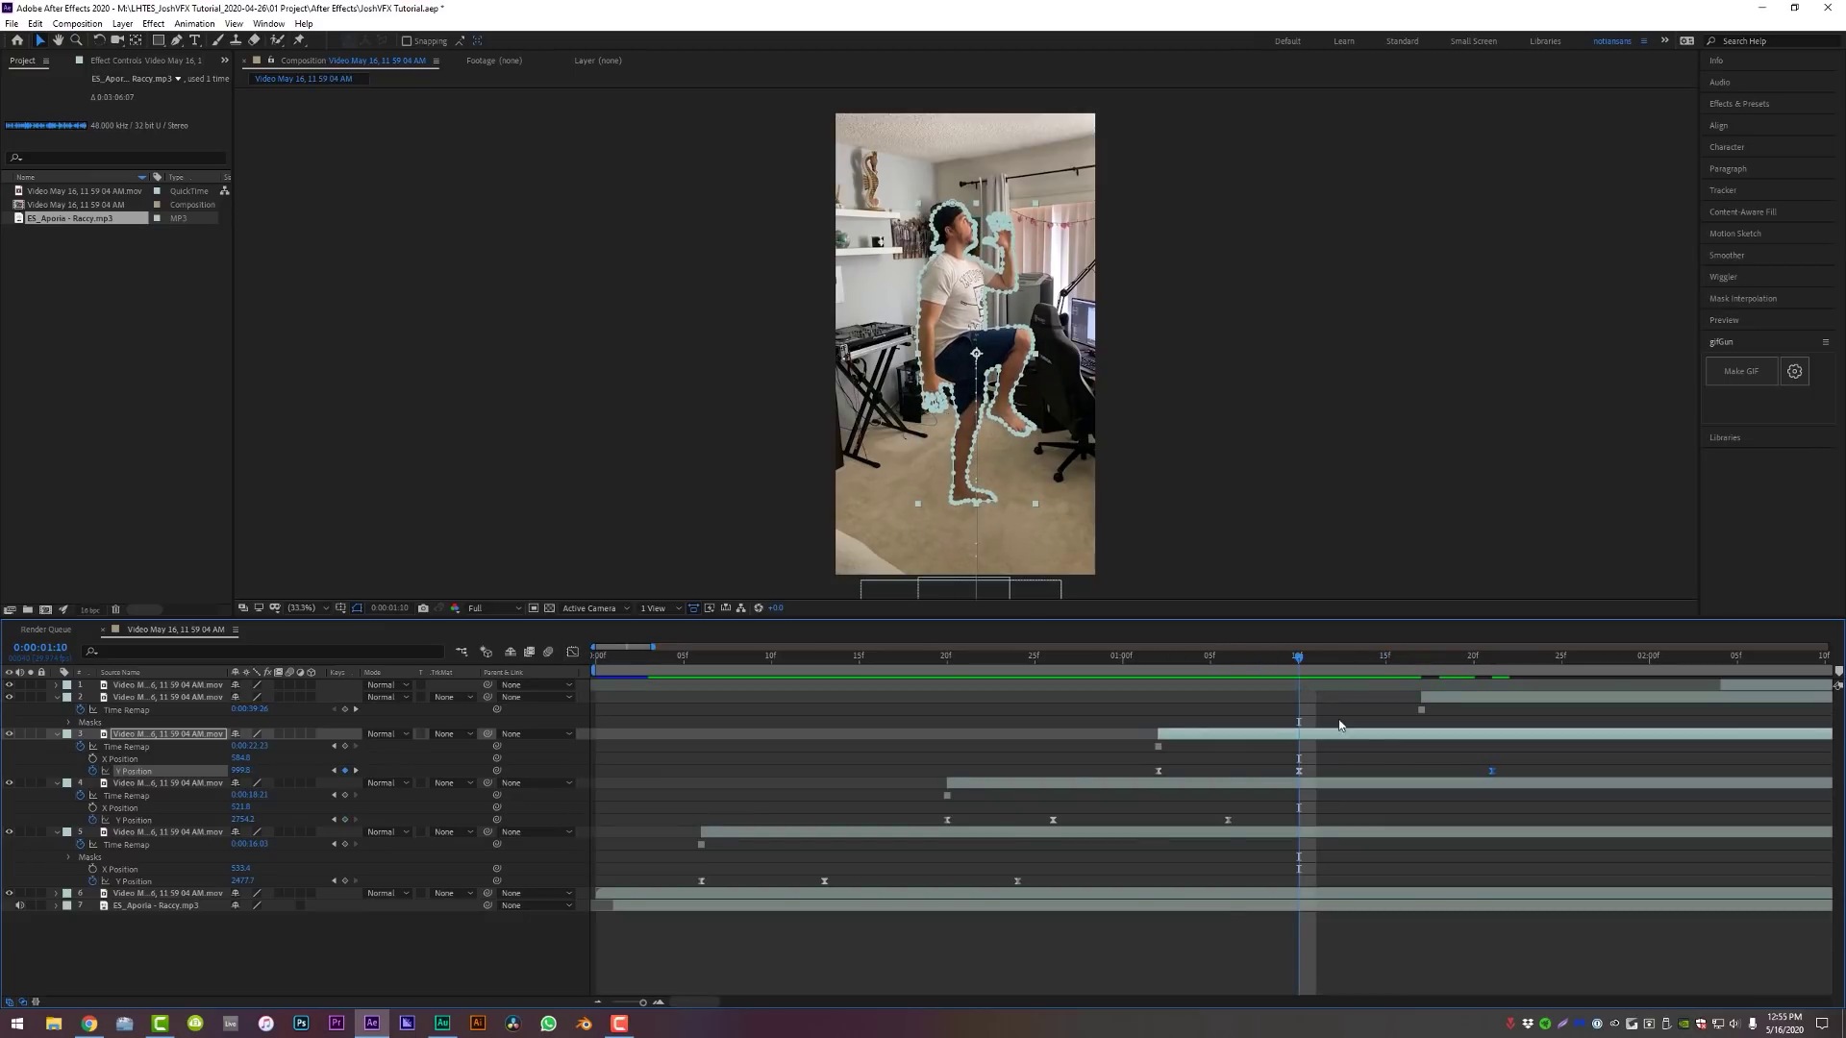
# Keyframe layer 2's Position at 0:00:01:17 with the clone pushed low in the frame
pyautogui.hscroll(5, 1340, 726)
pyautogui.click(959, 657)
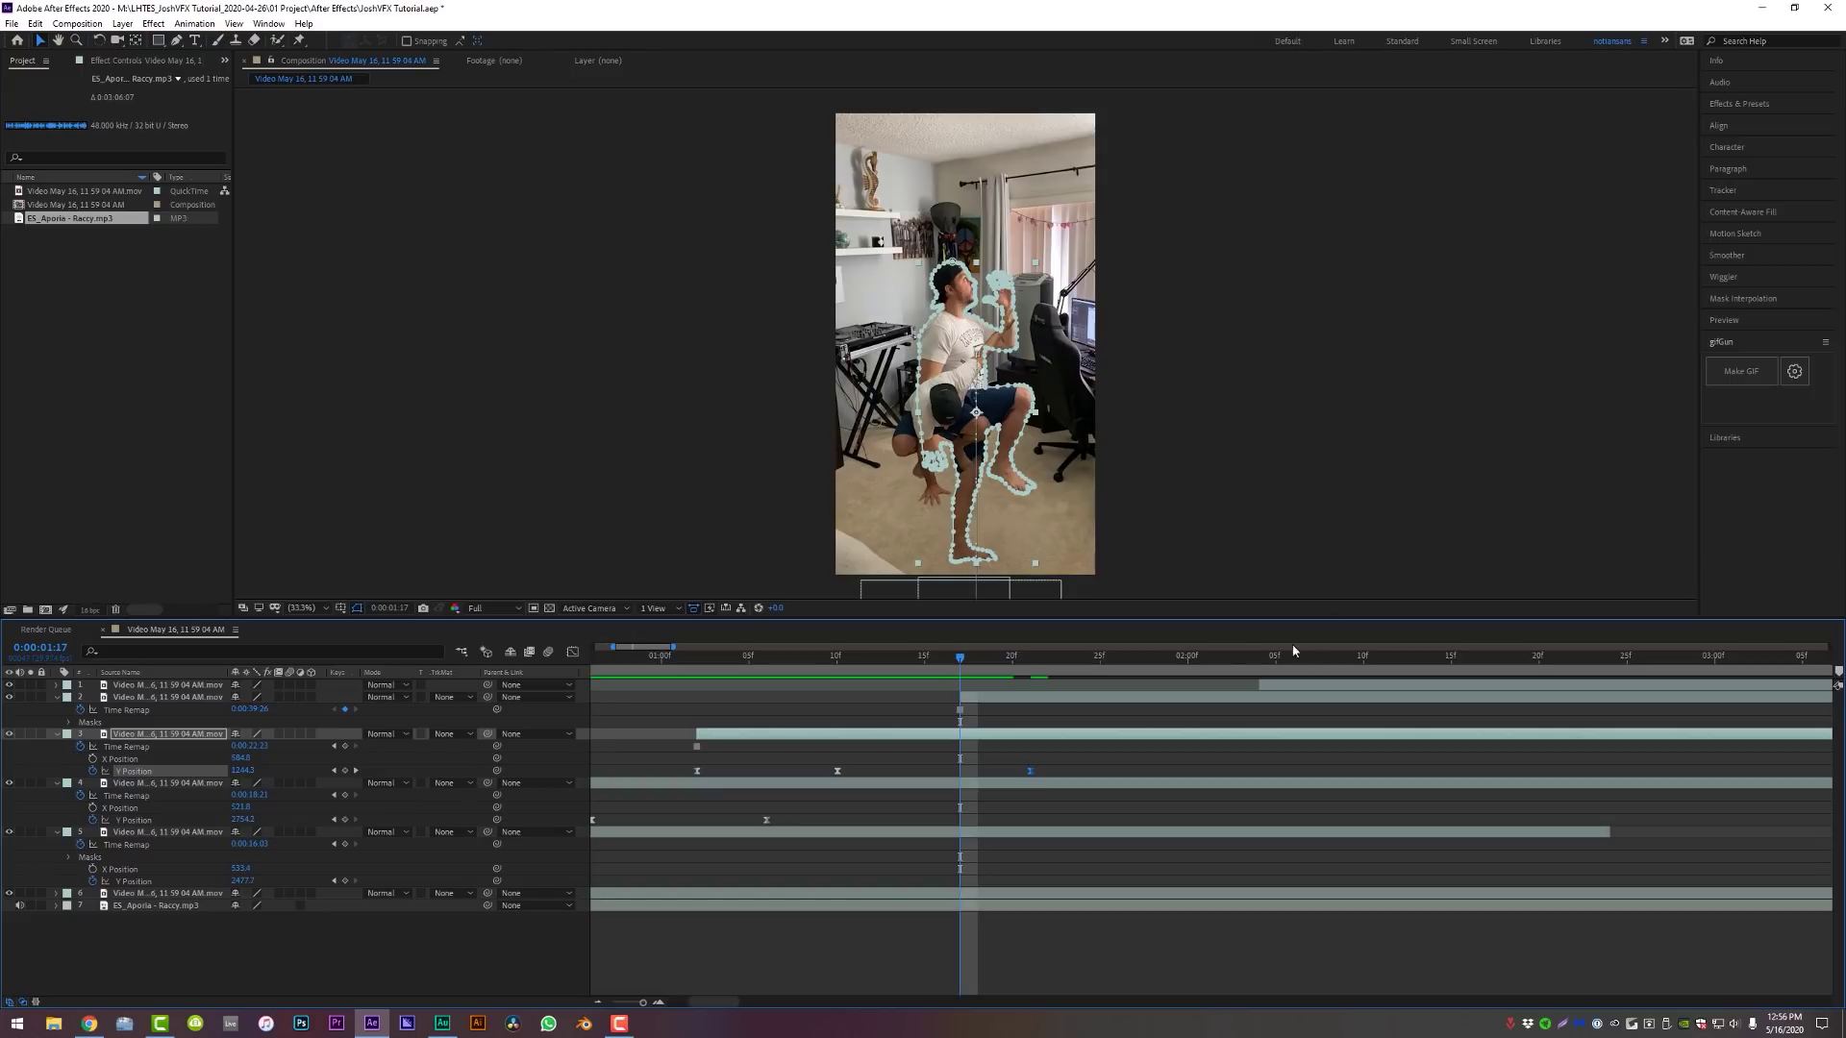
pyautogui.moveTo(1244, 658); pyautogui.dragTo(1109, 679)
pyautogui.click(1112, 696)
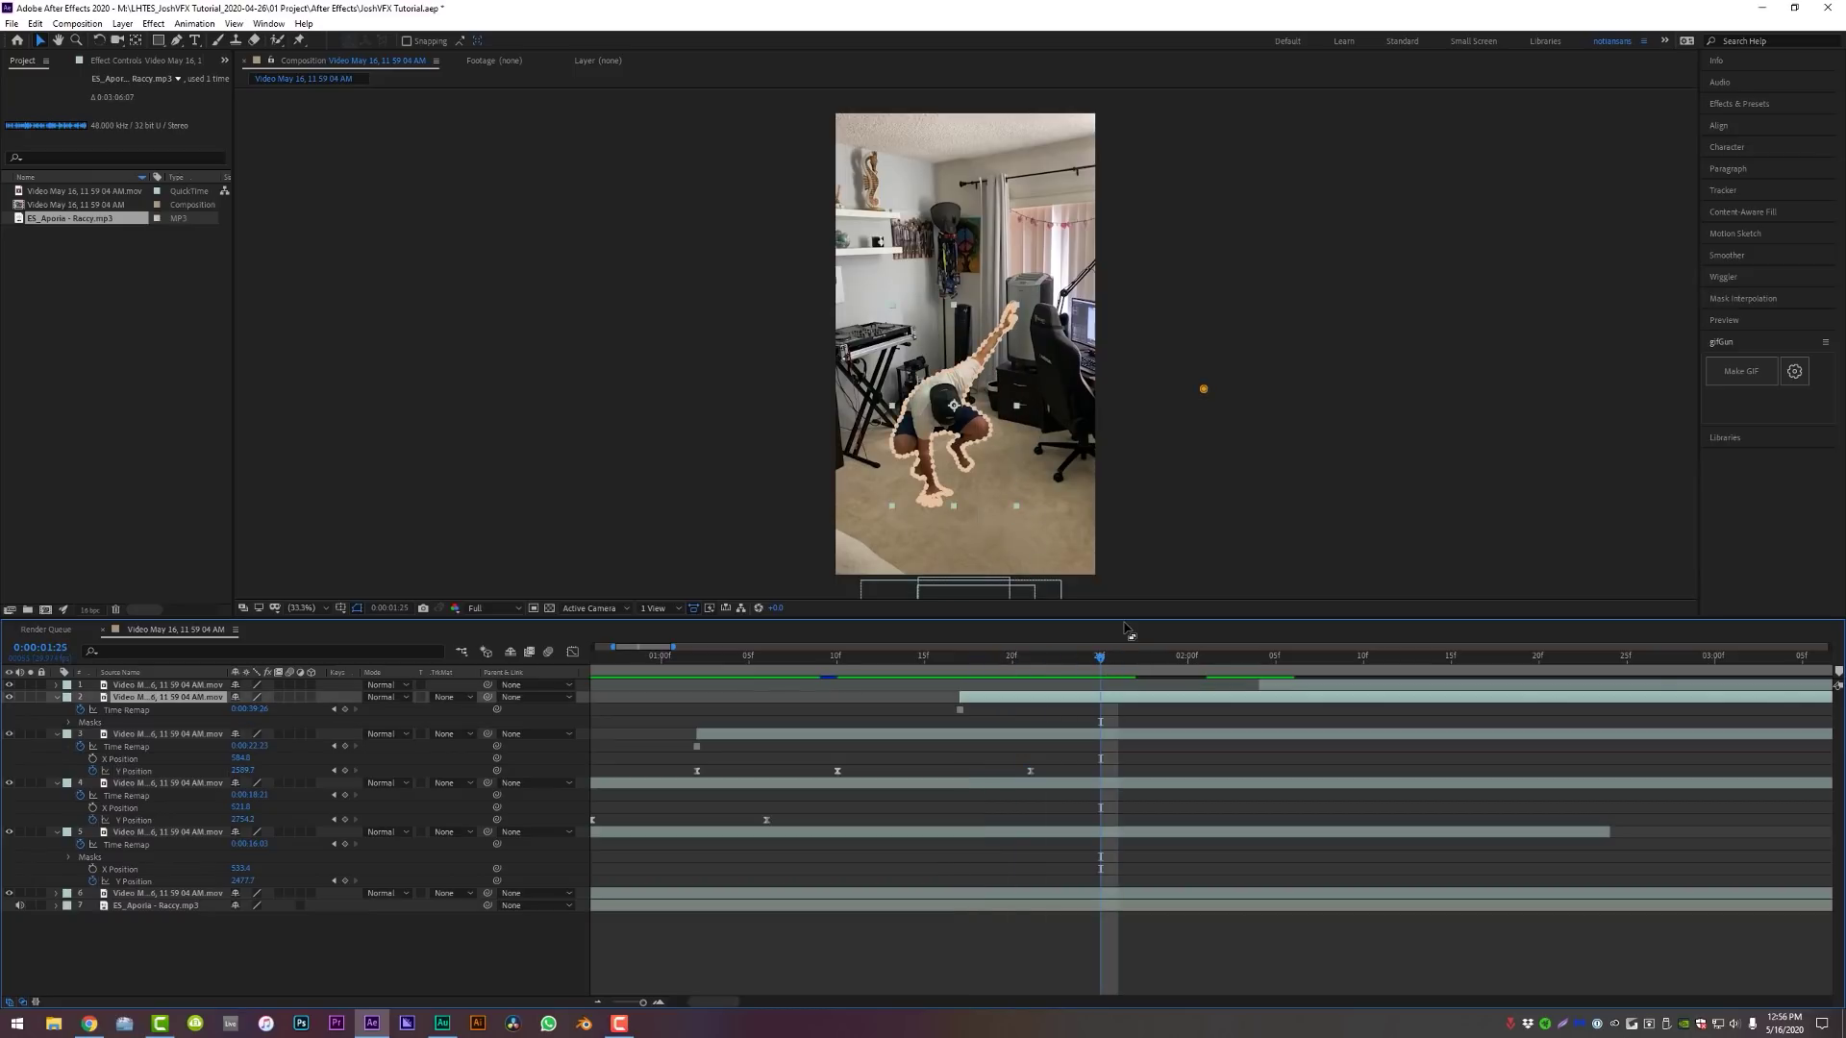
pyautogui.hotkey('alt', 'shift', 'p')
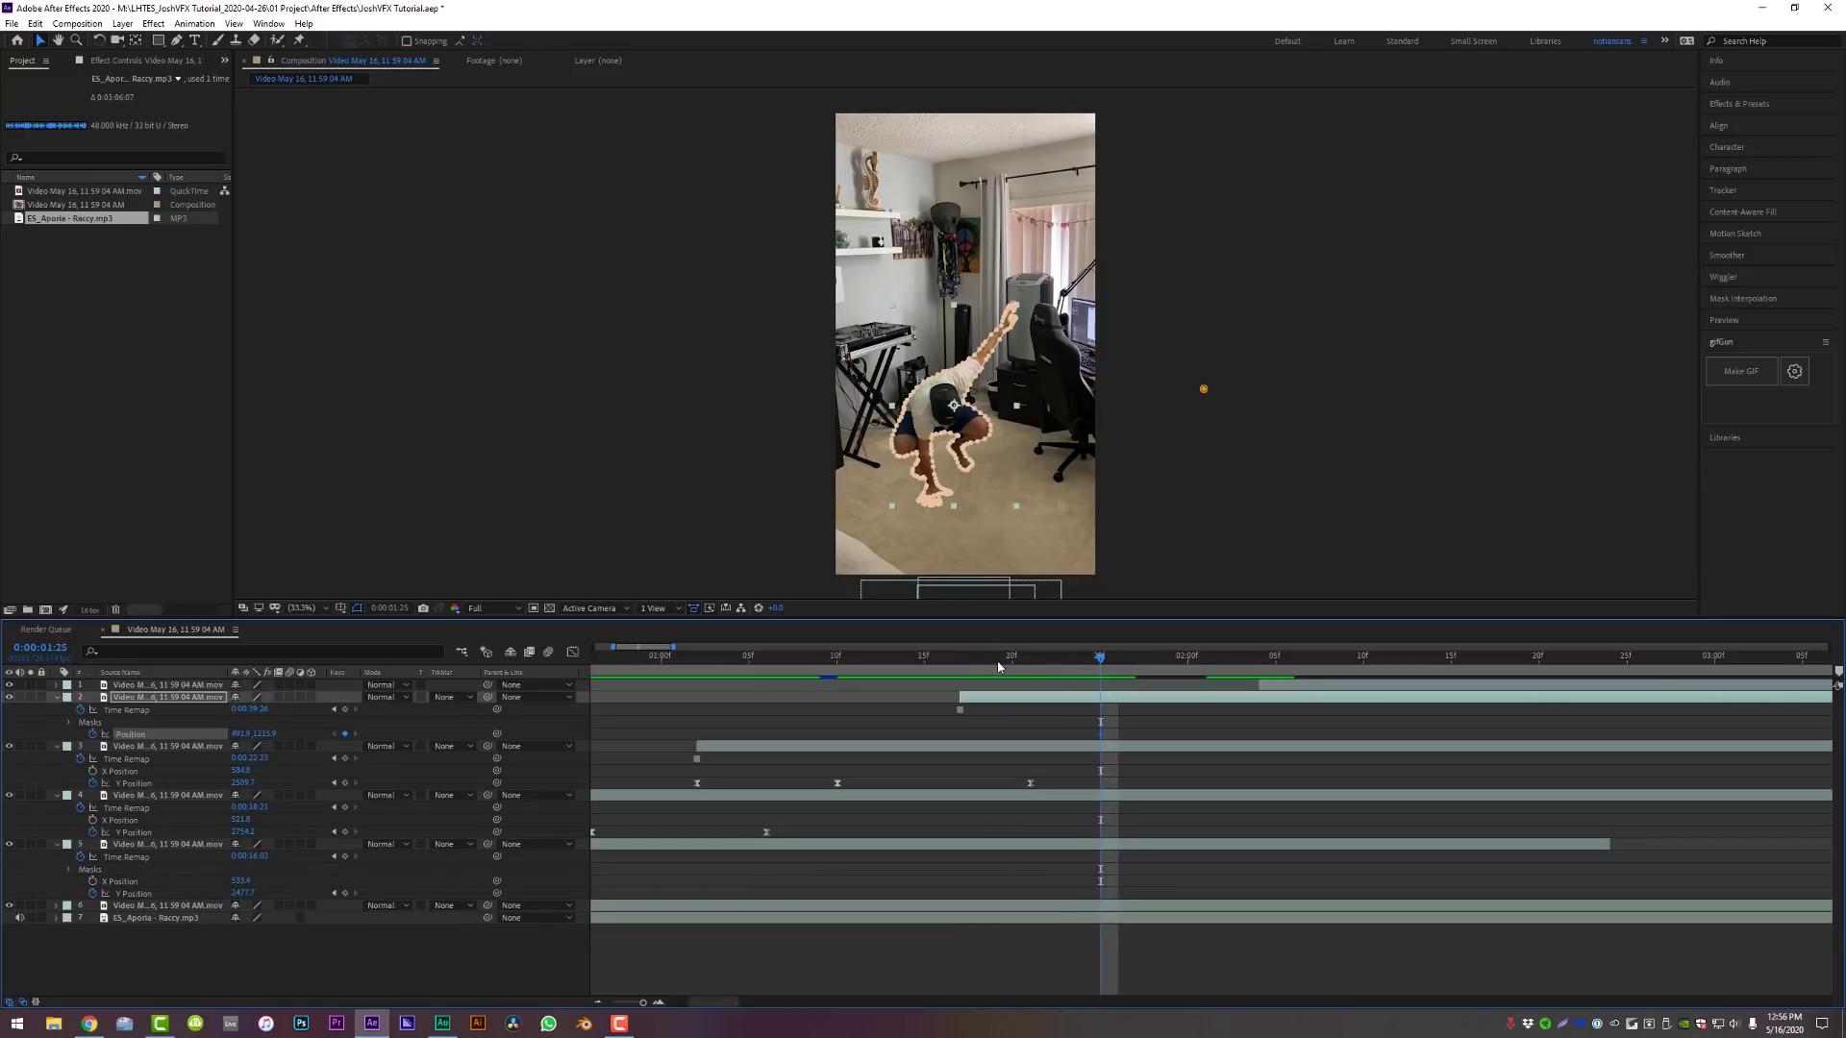
pyautogui.moveTo(996, 660); pyautogui.dragTo(959, 661)
pyautogui.moveTo(979, 492); pyautogui.dragTo(975, 712)
pyautogui.press('space')
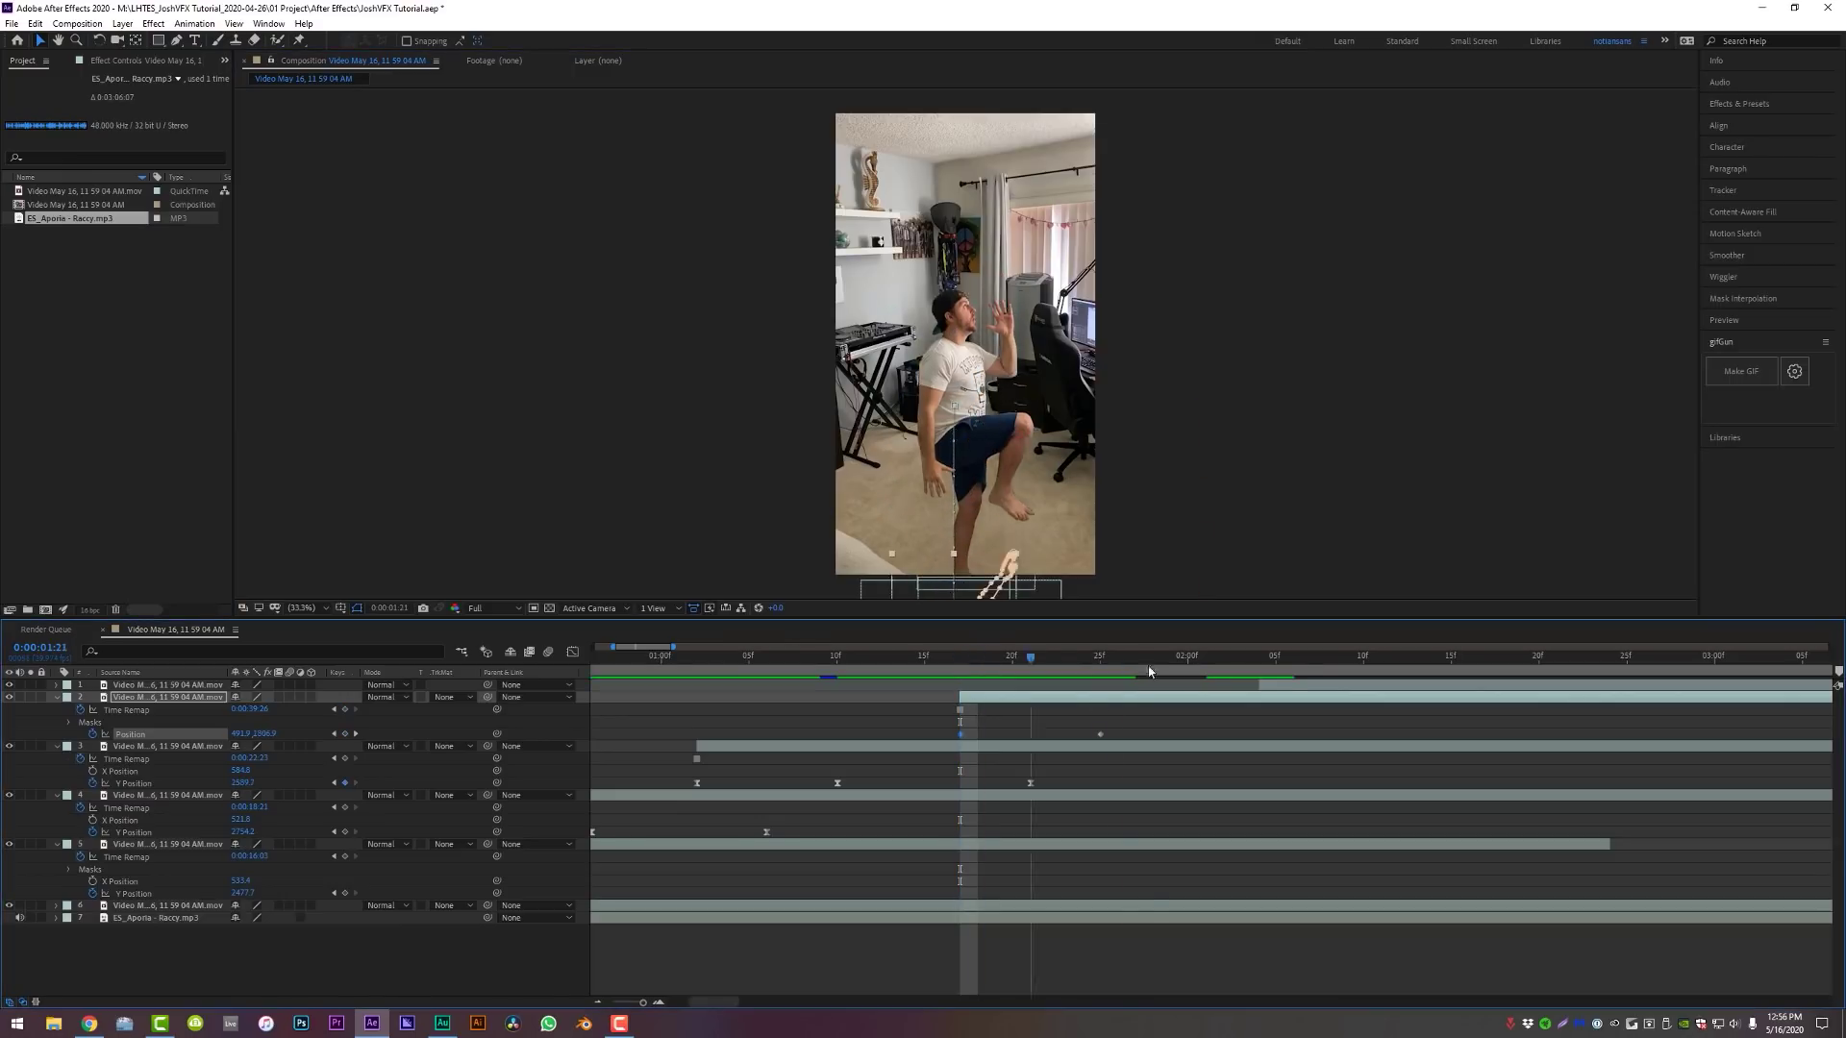
# Add a Position keyframe at 0:00:02:04 and raise the clone high in the frame
pyautogui.click(1259, 670)
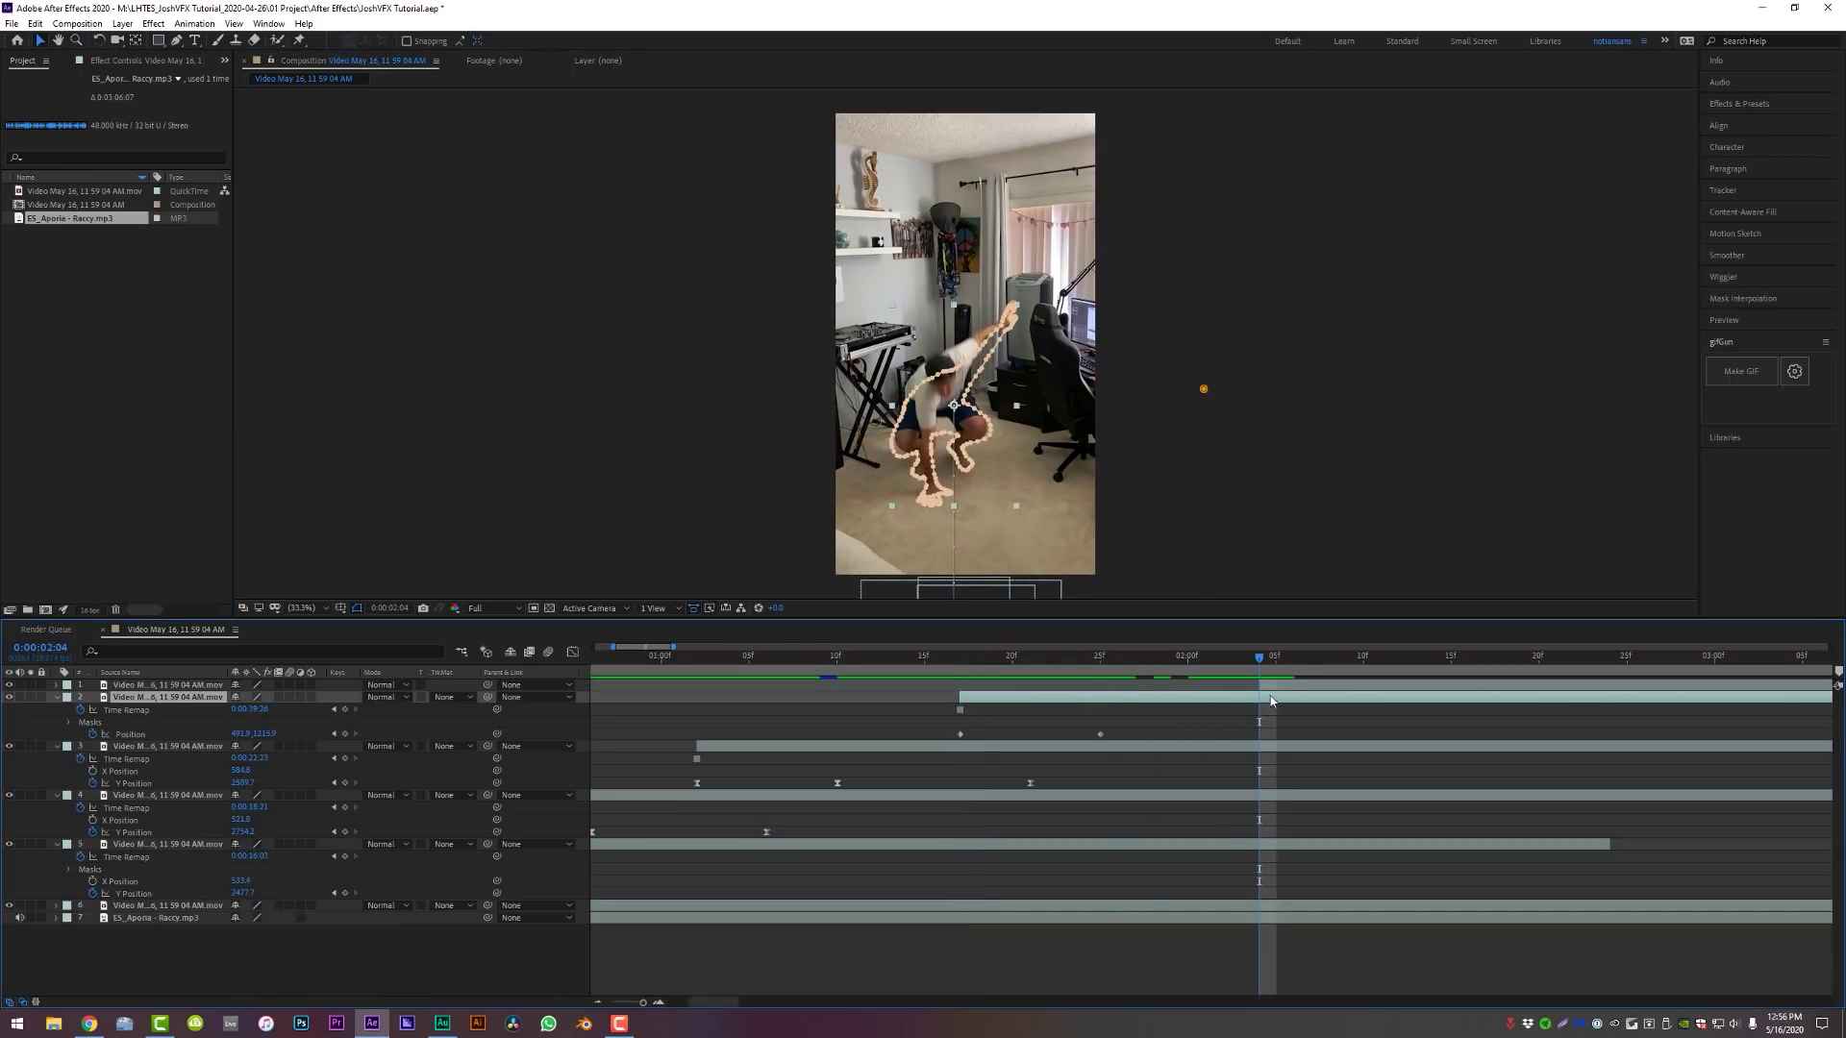
pyautogui.hotkey('alt', 'shift', 'p')
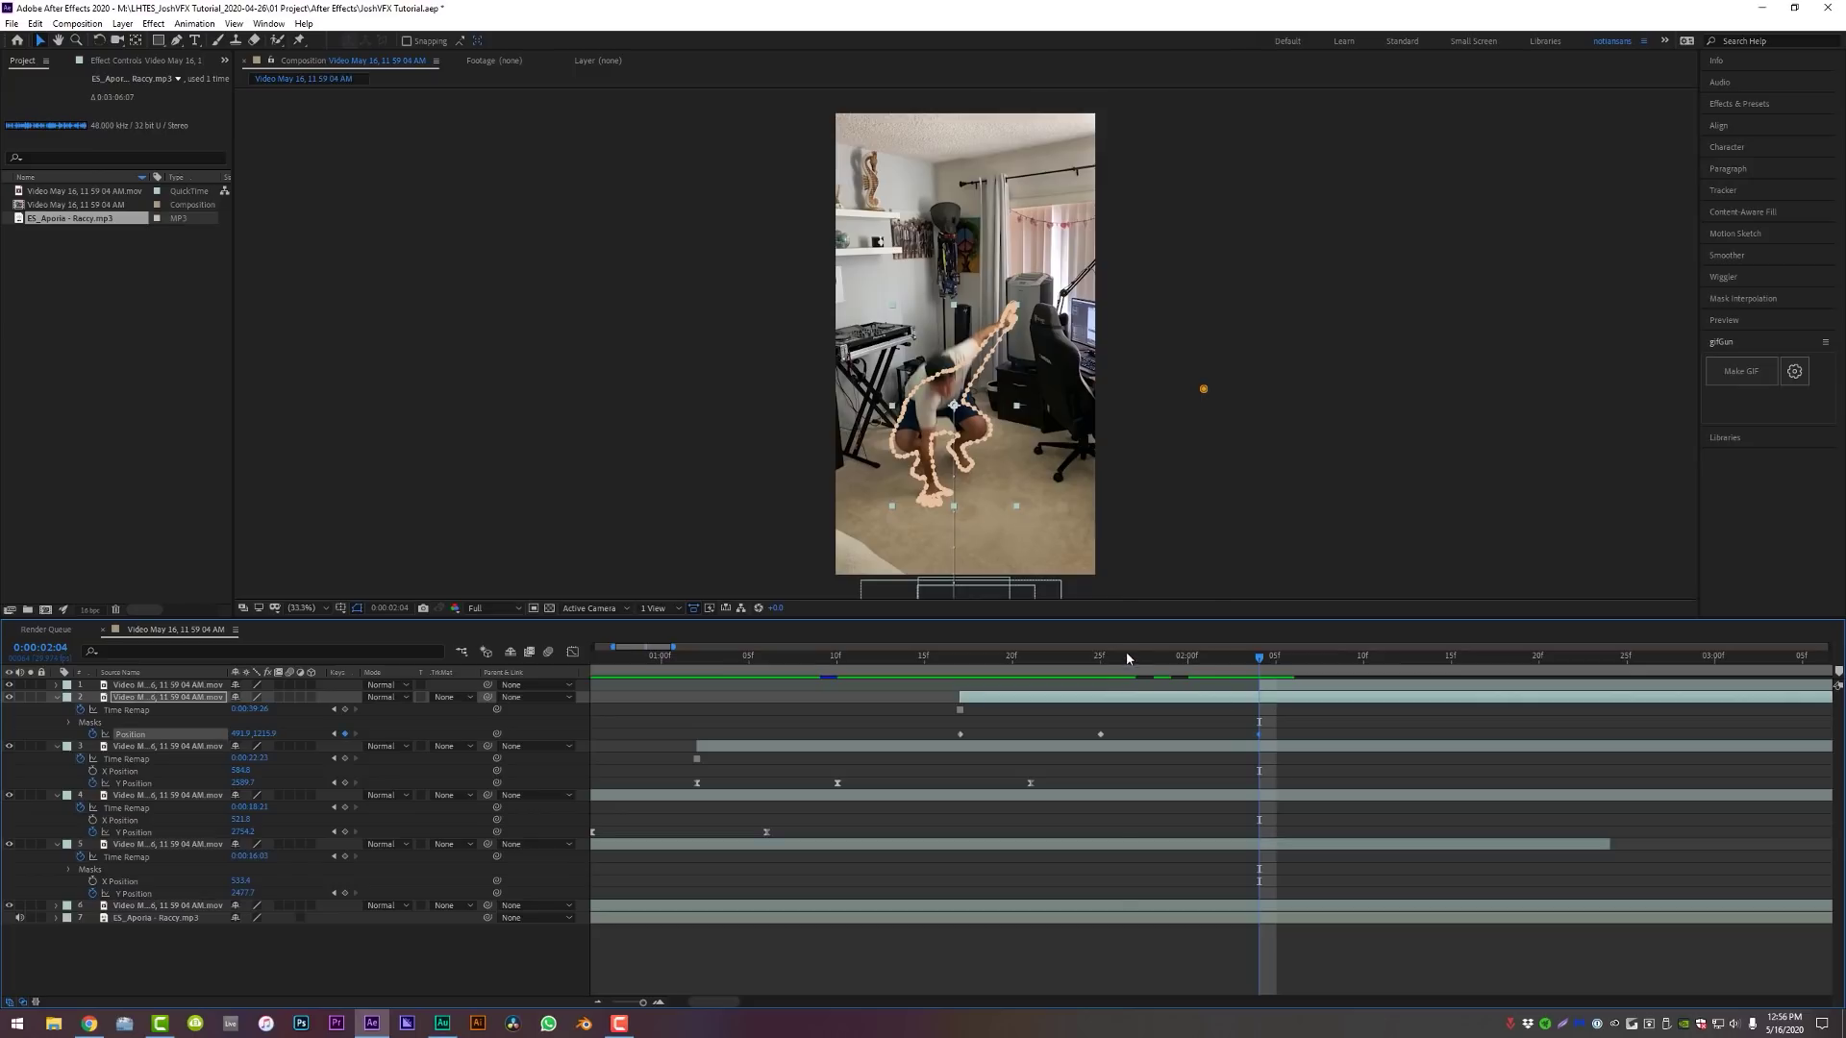
pyautogui.press('j')
pyautogui.moveTo(973, 439); pyautogui.dragTo(1022, 286)
pyautogui.press('space')
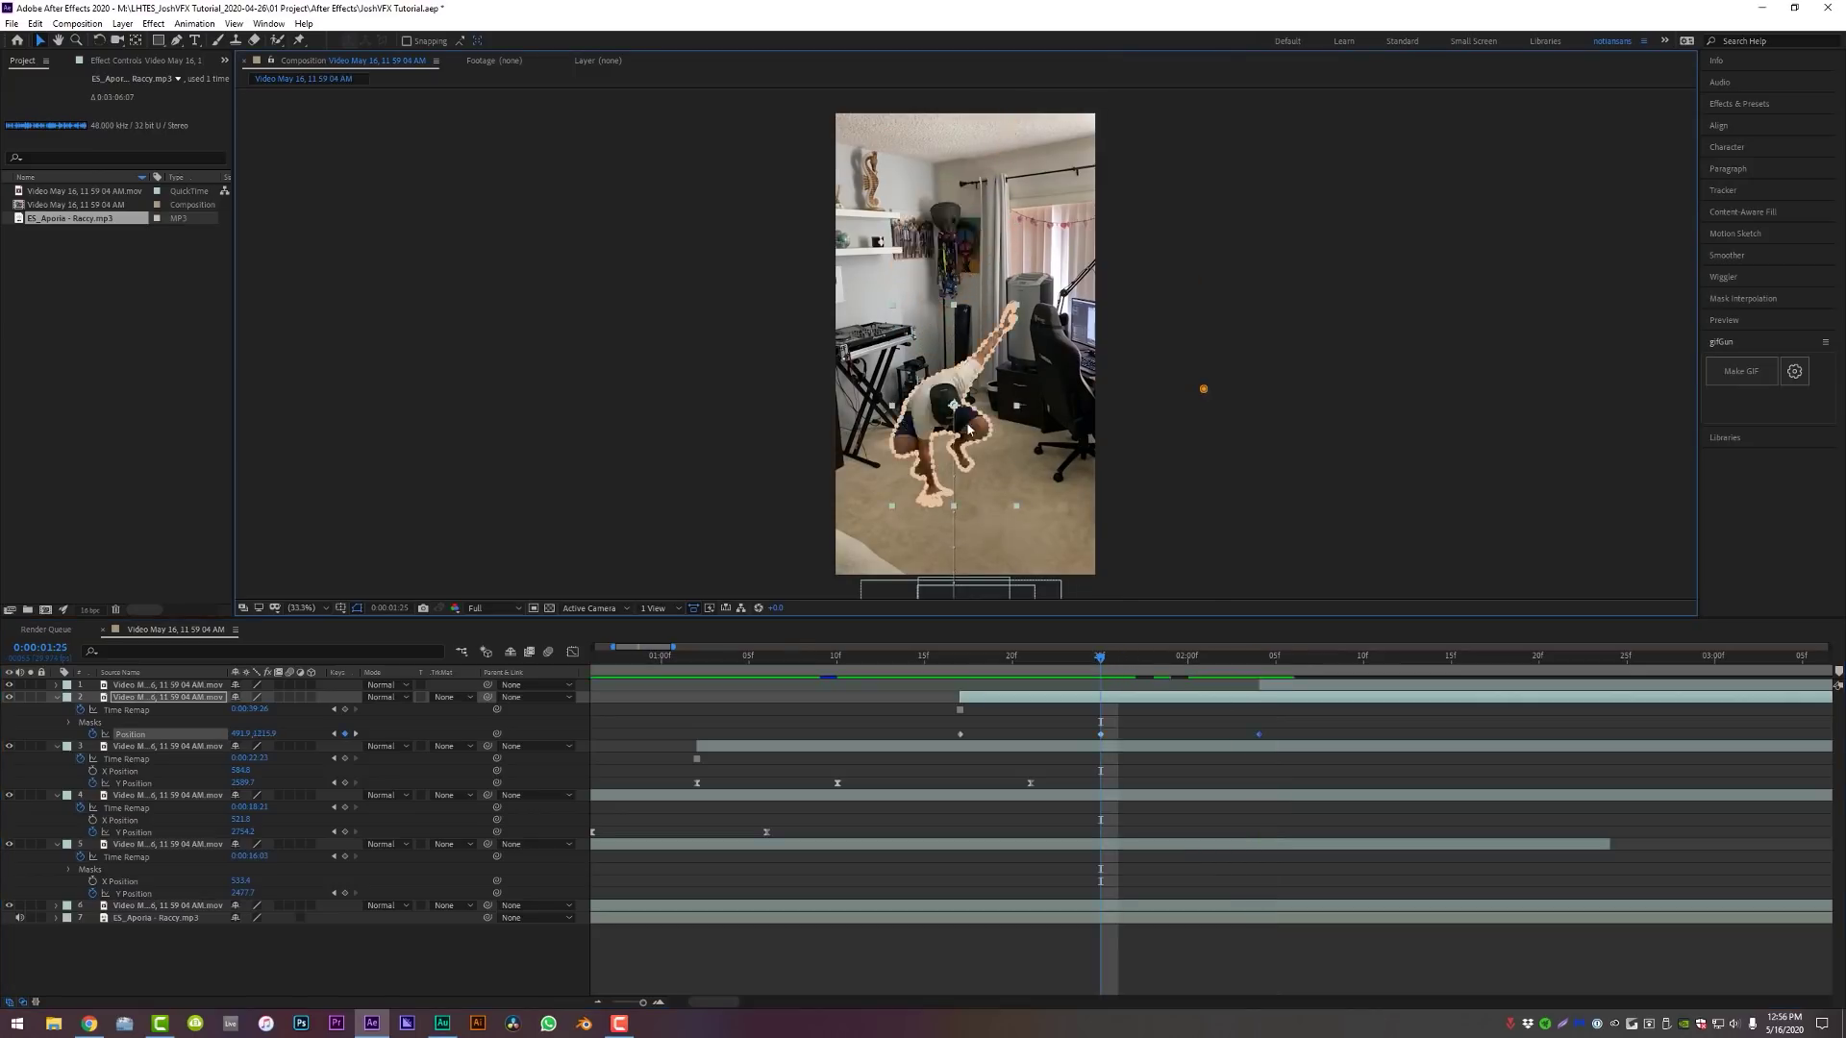
pyautogui.click(1269, 661)
pyautogui.moveTo(1269, 665)
pyautogui.mouseDown()
pyautogui.moveTo(1286, 665)
pyautogui.moveTo(1236, 665)
pyautogui.moveTo(1254, 671)
pyautogui.mouseUp()
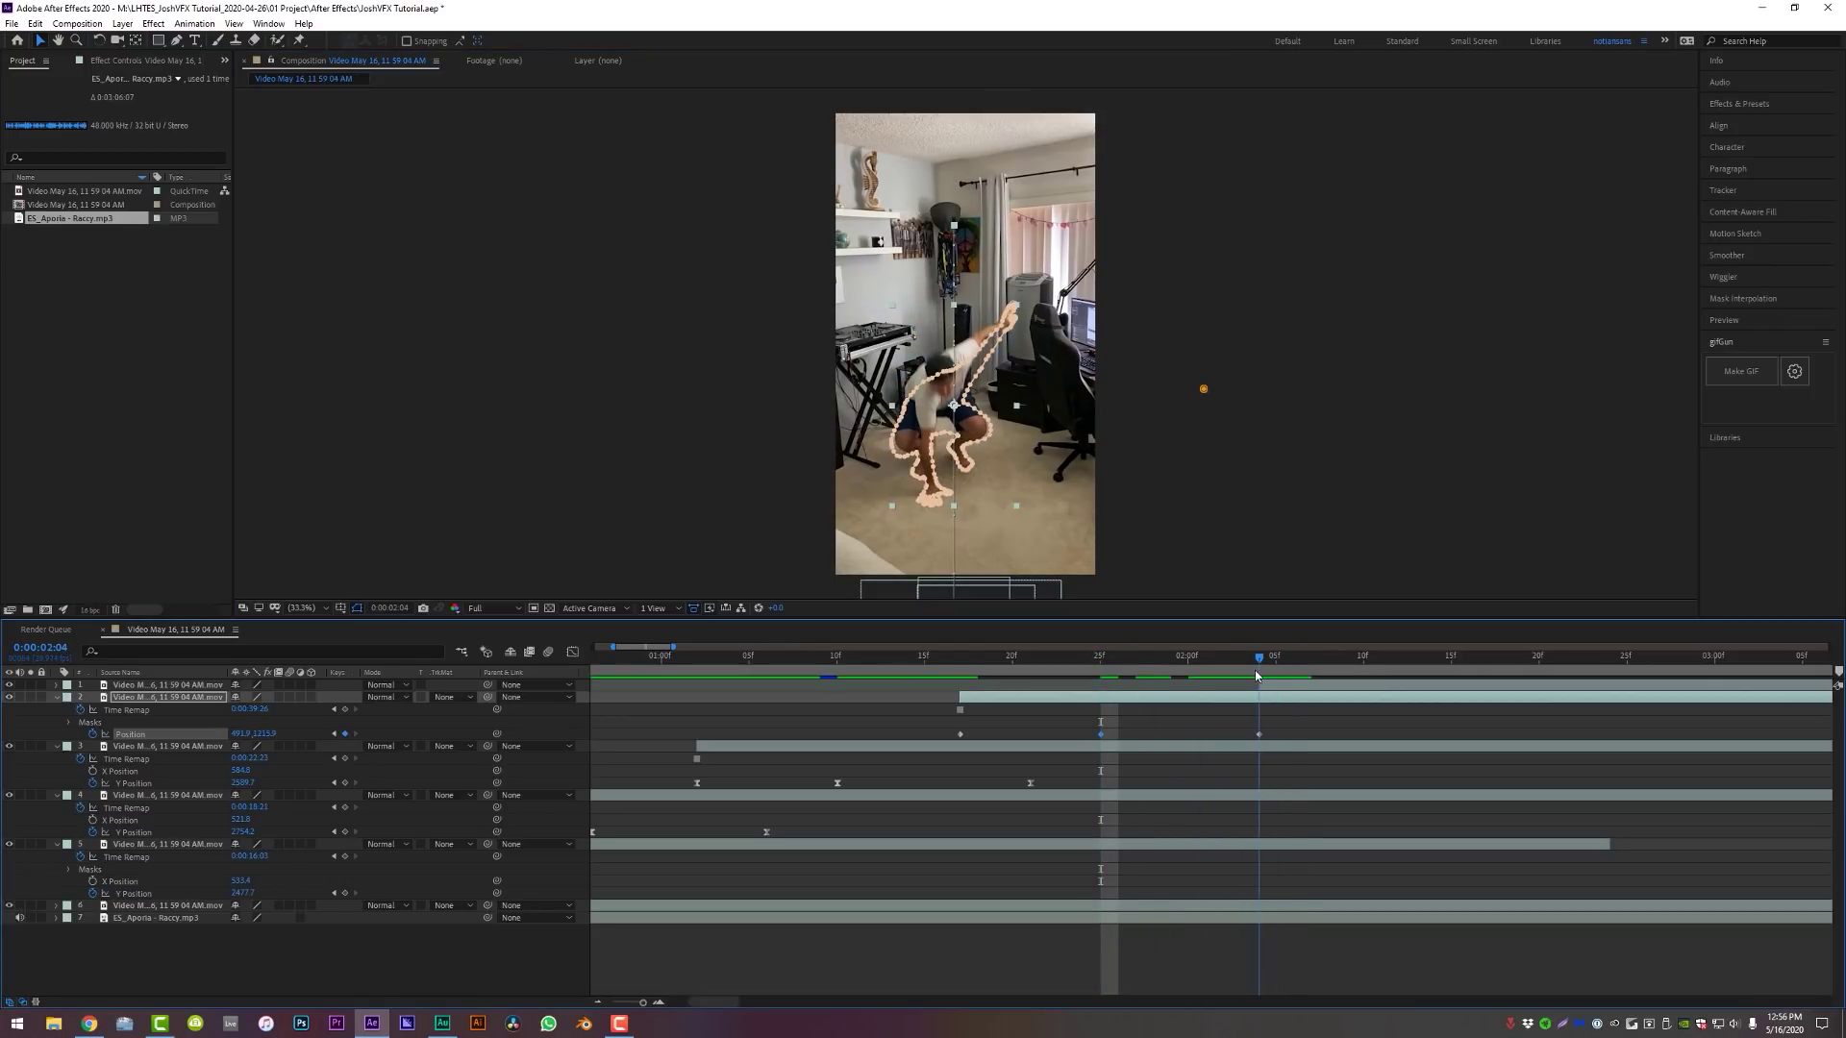
pyautogui.click(1304, 702)
# Trim the out points of layers 2, 3, 4 and 5 to the playhead with Alt+]
pyautogui.hotkey('alt', ']')
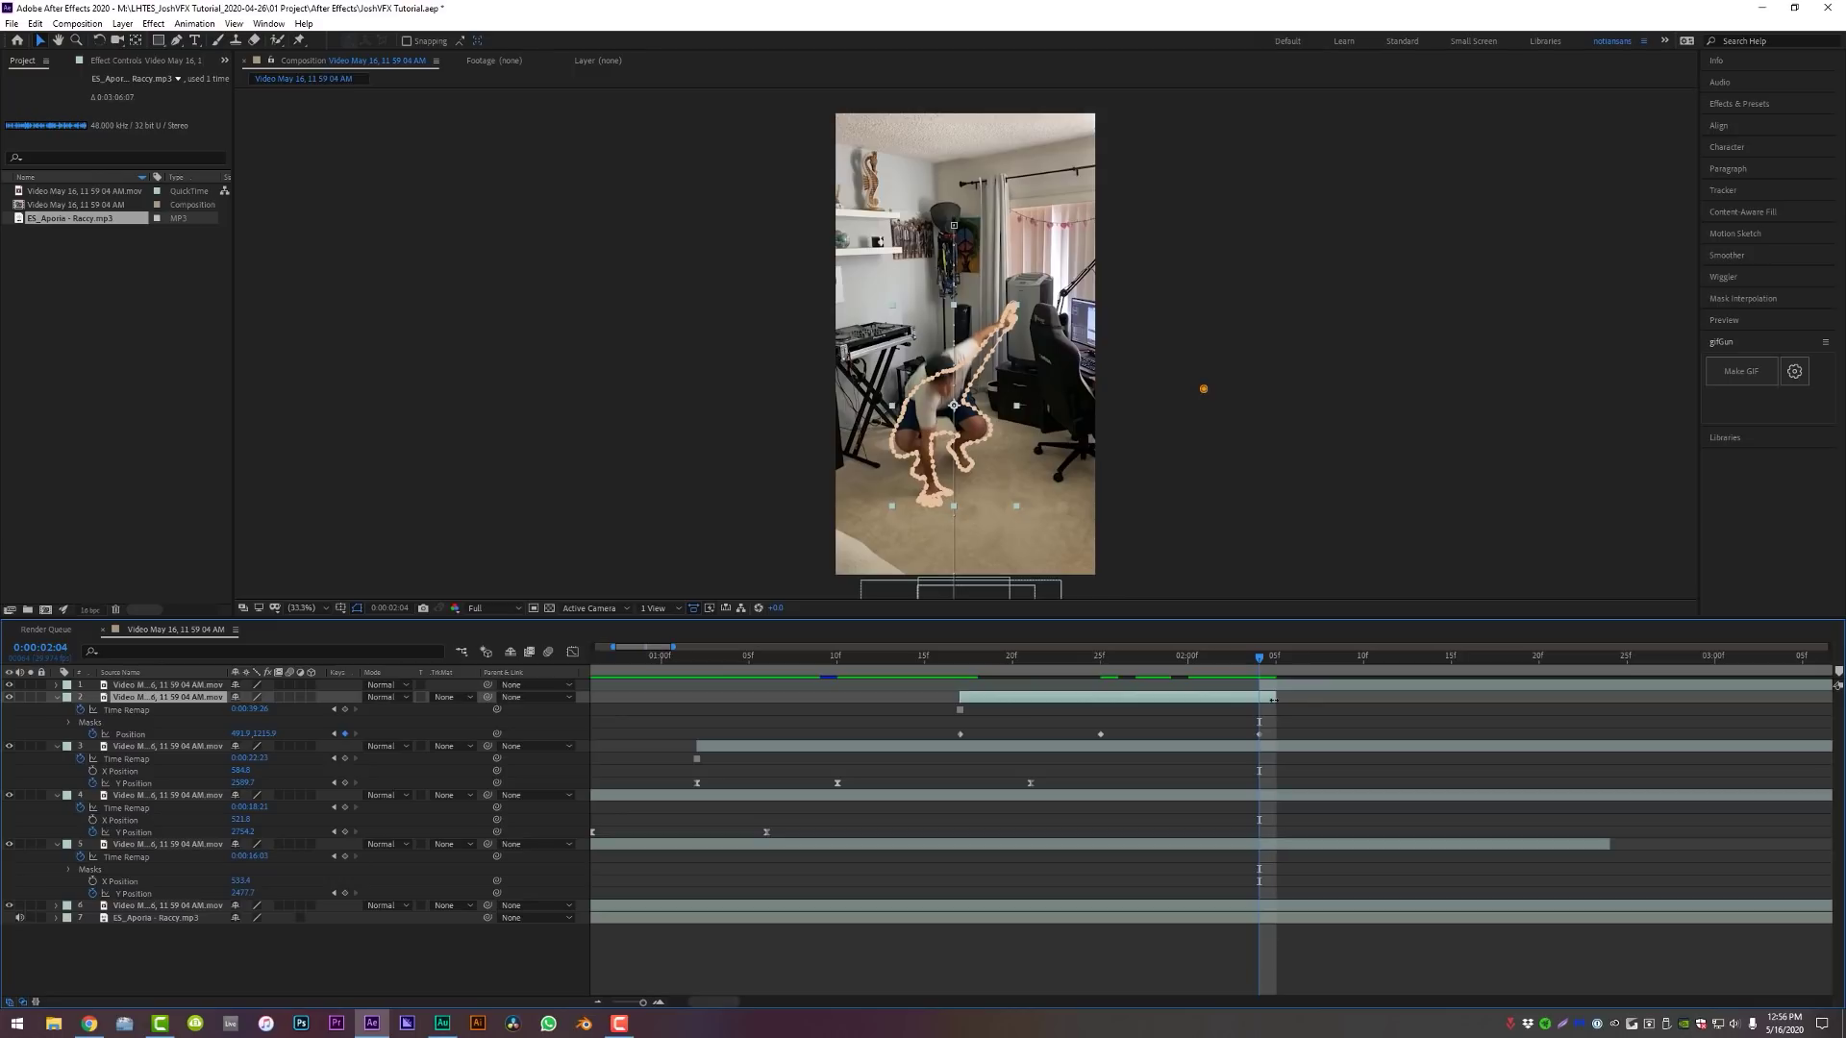
pyautogui.click(1278, 748)
pyautogui.hotkey('alt', ']')
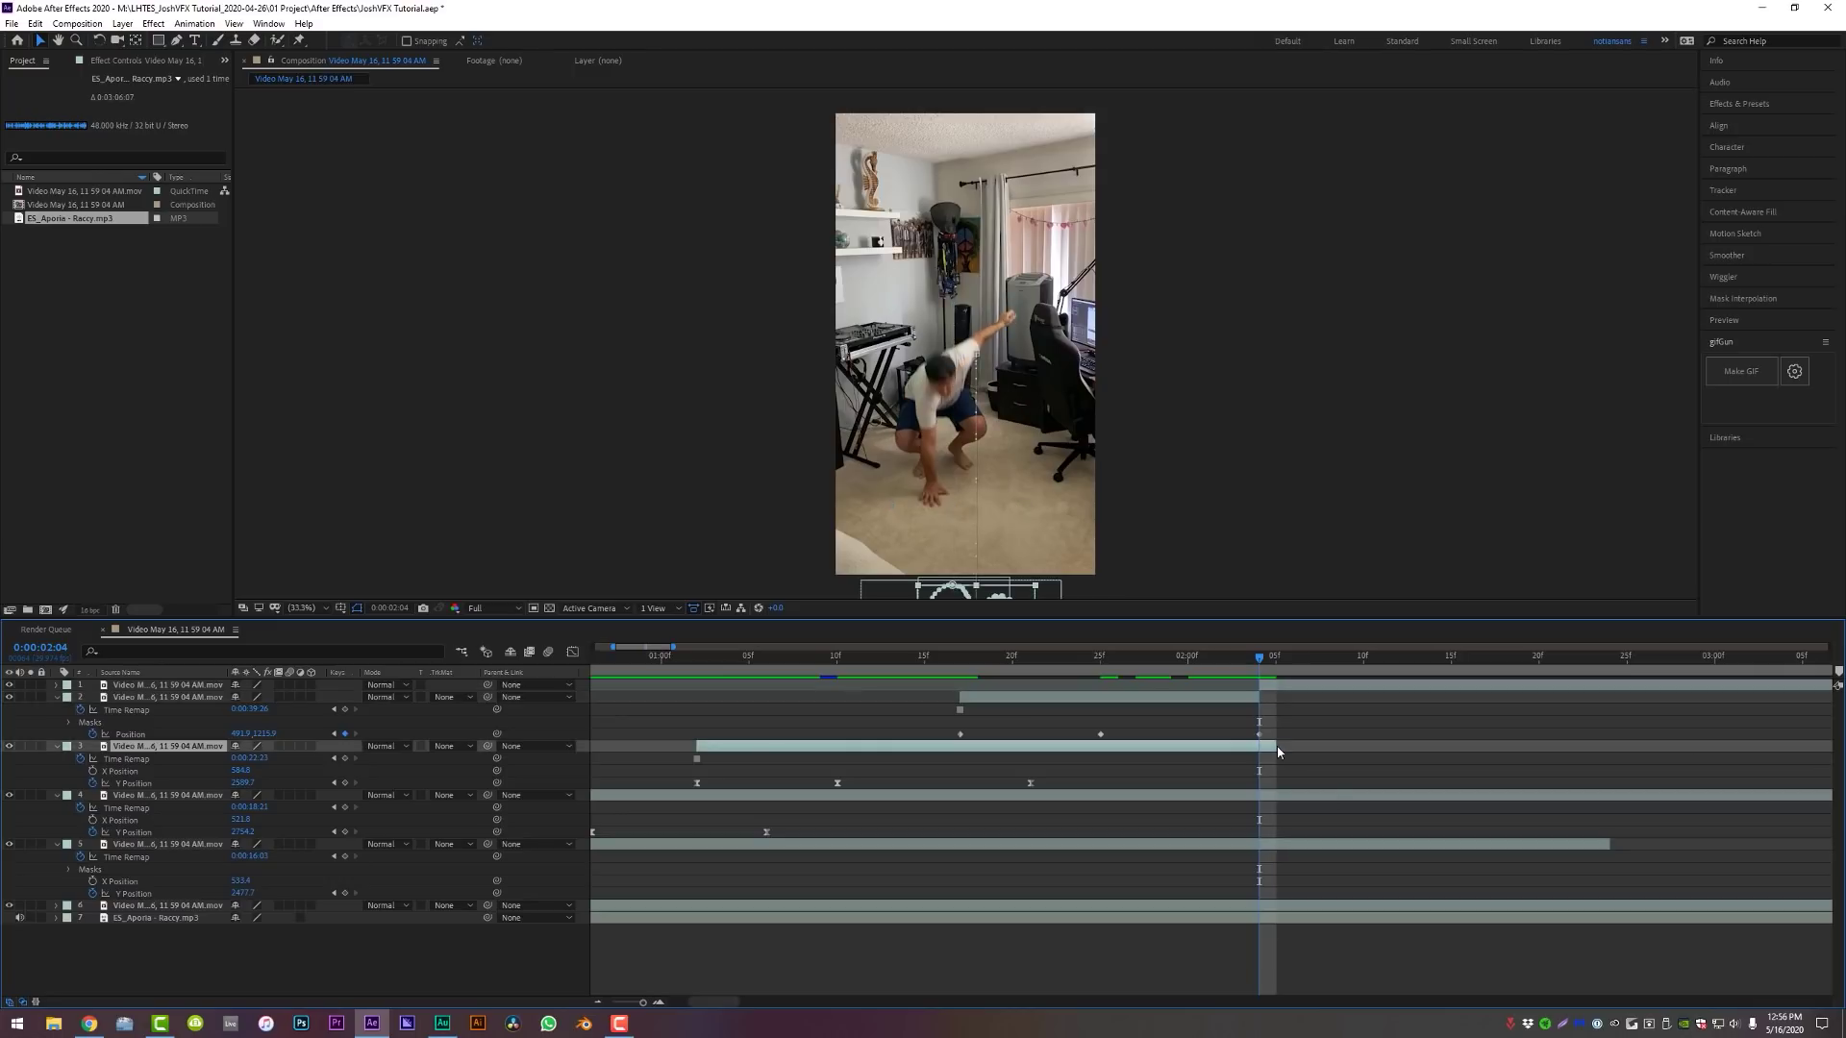
pyautogui.click(1283, 801)
pyautogui.hotkey('alt', ']')
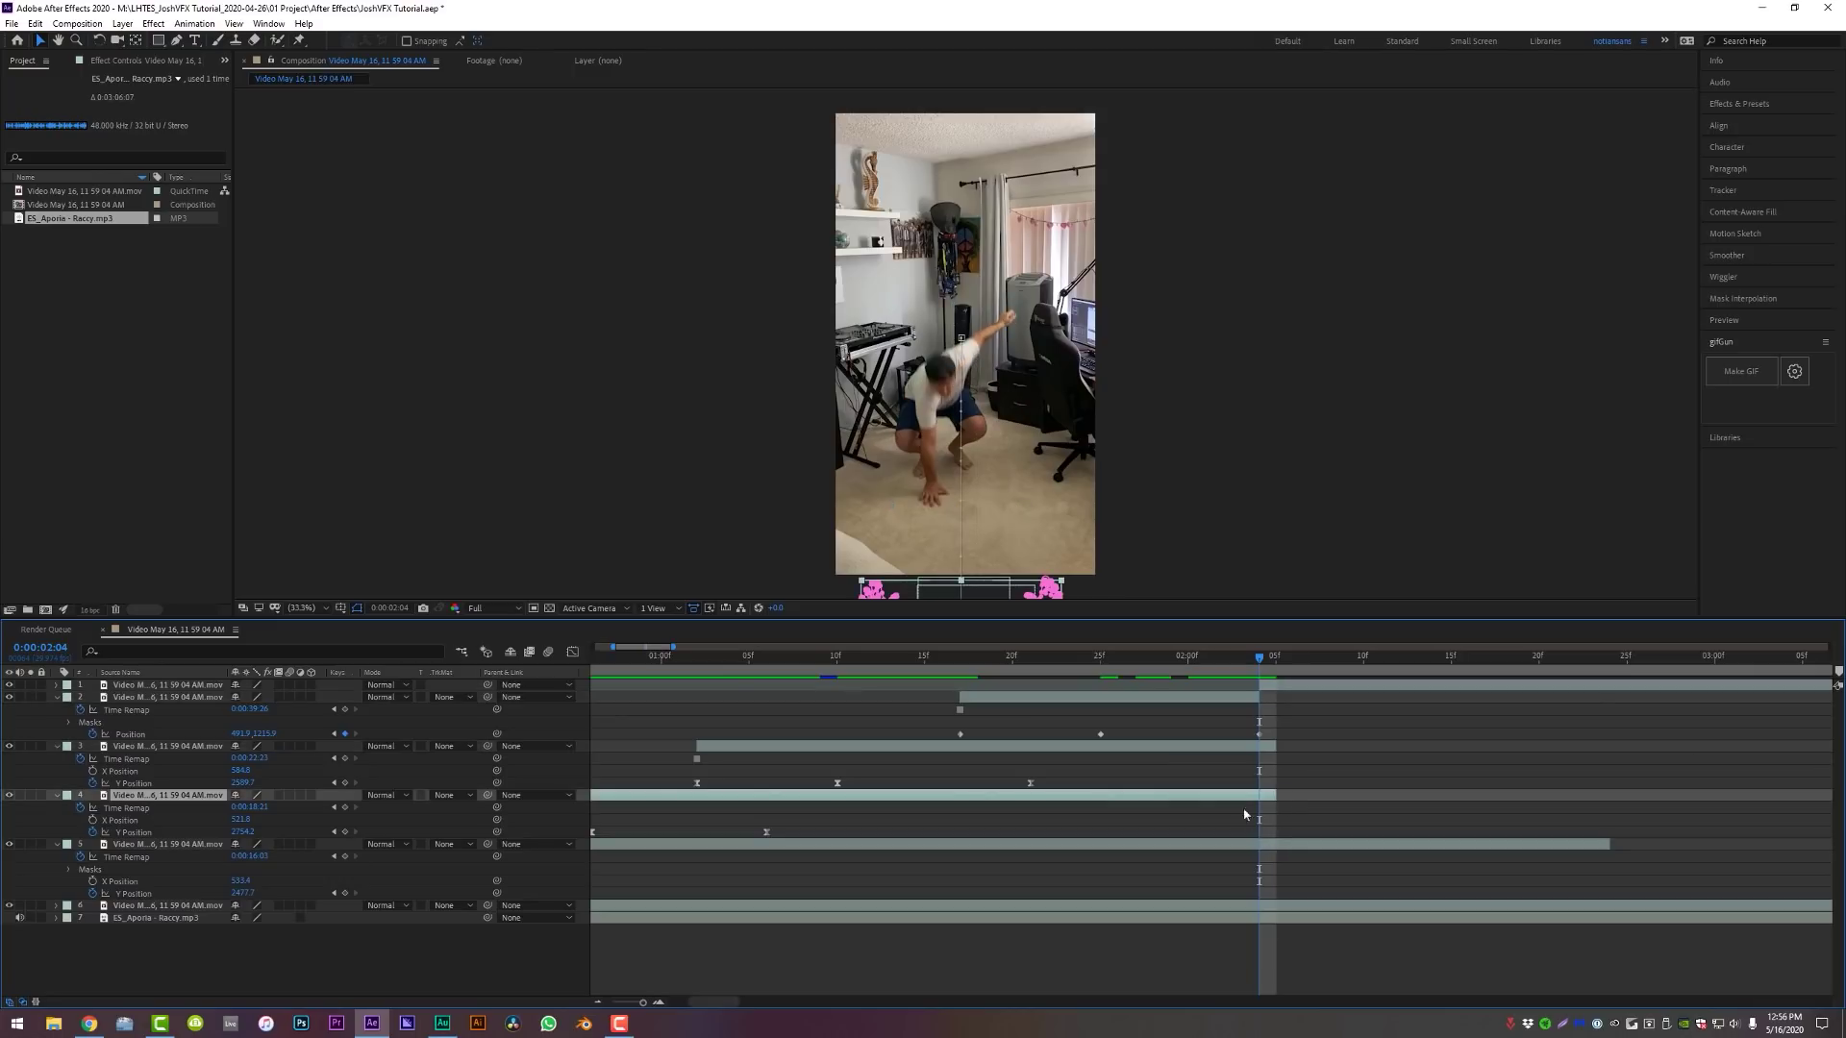
pyautogui.click(1288, 846)
pyautogui.hotkey('alt', ']')
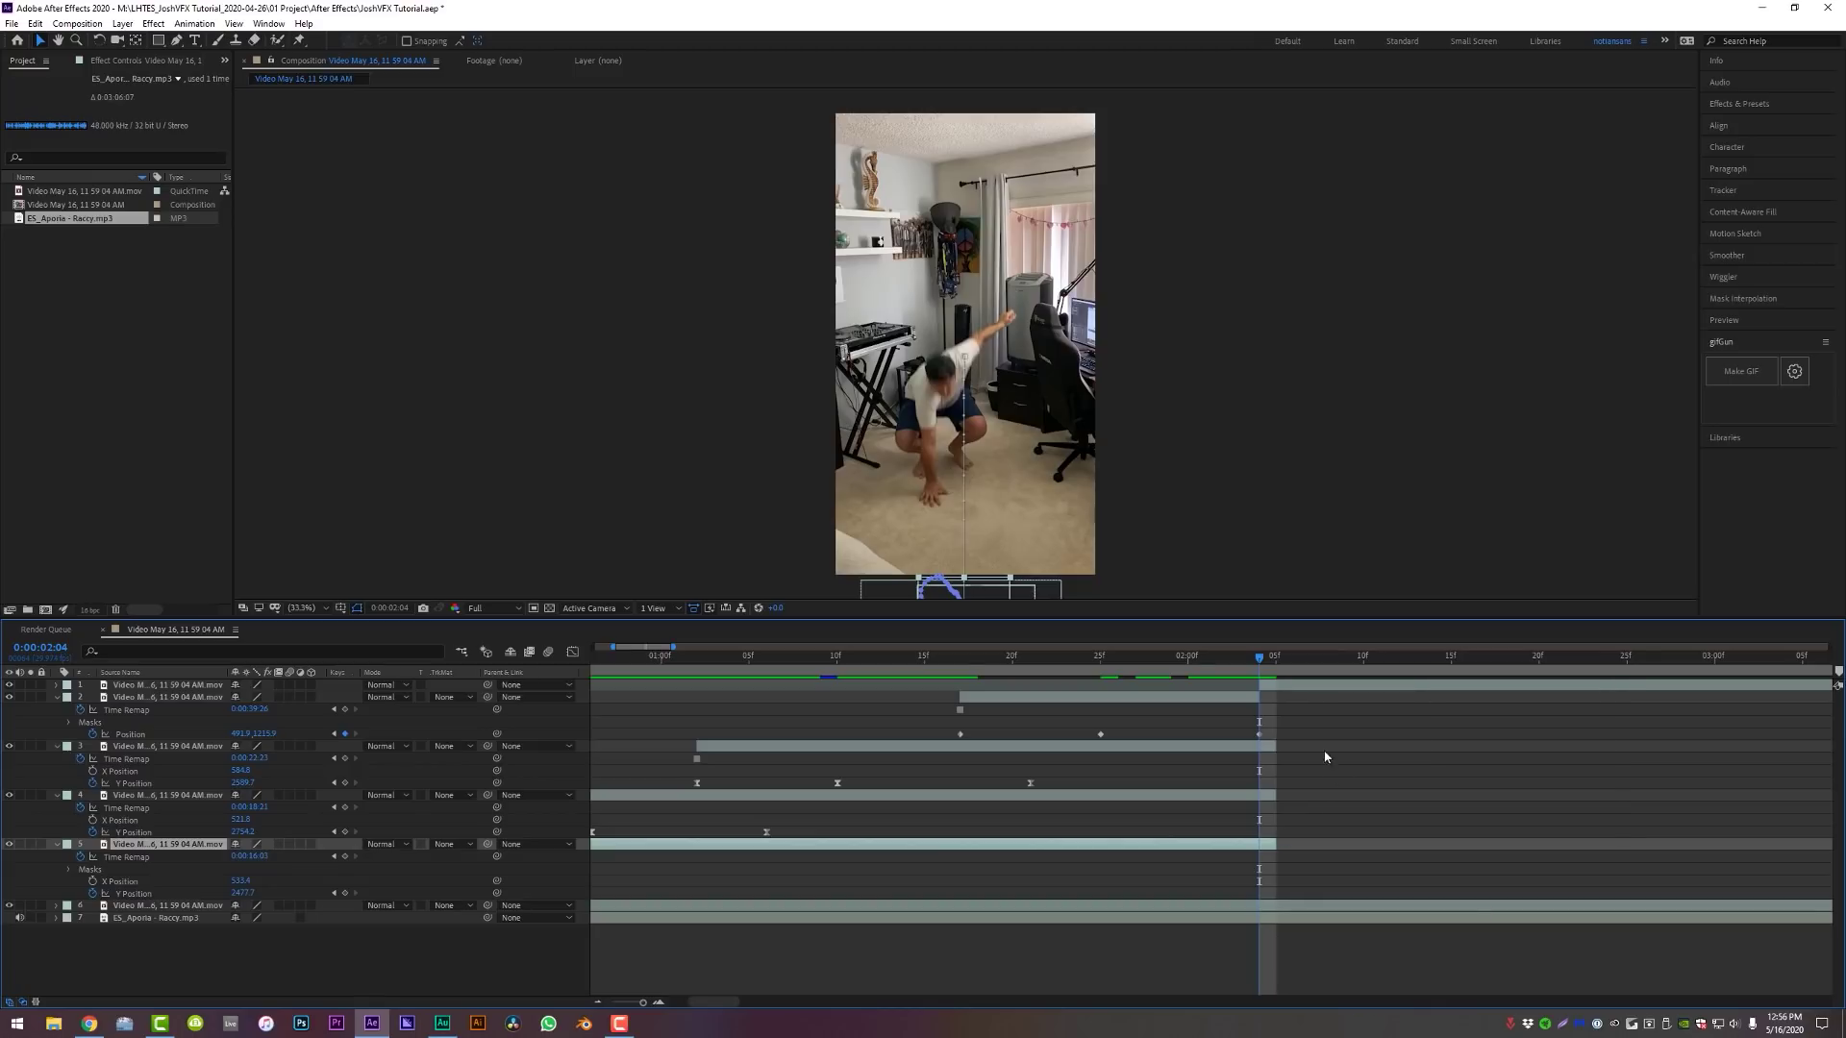
# Deselect the layers, check where the clones now end, and zoom the timeline out
pyautogui.moveTo(1325, 757); pyautogui.dragTo(1256, 852)
pyautogui.click(1267, 840)
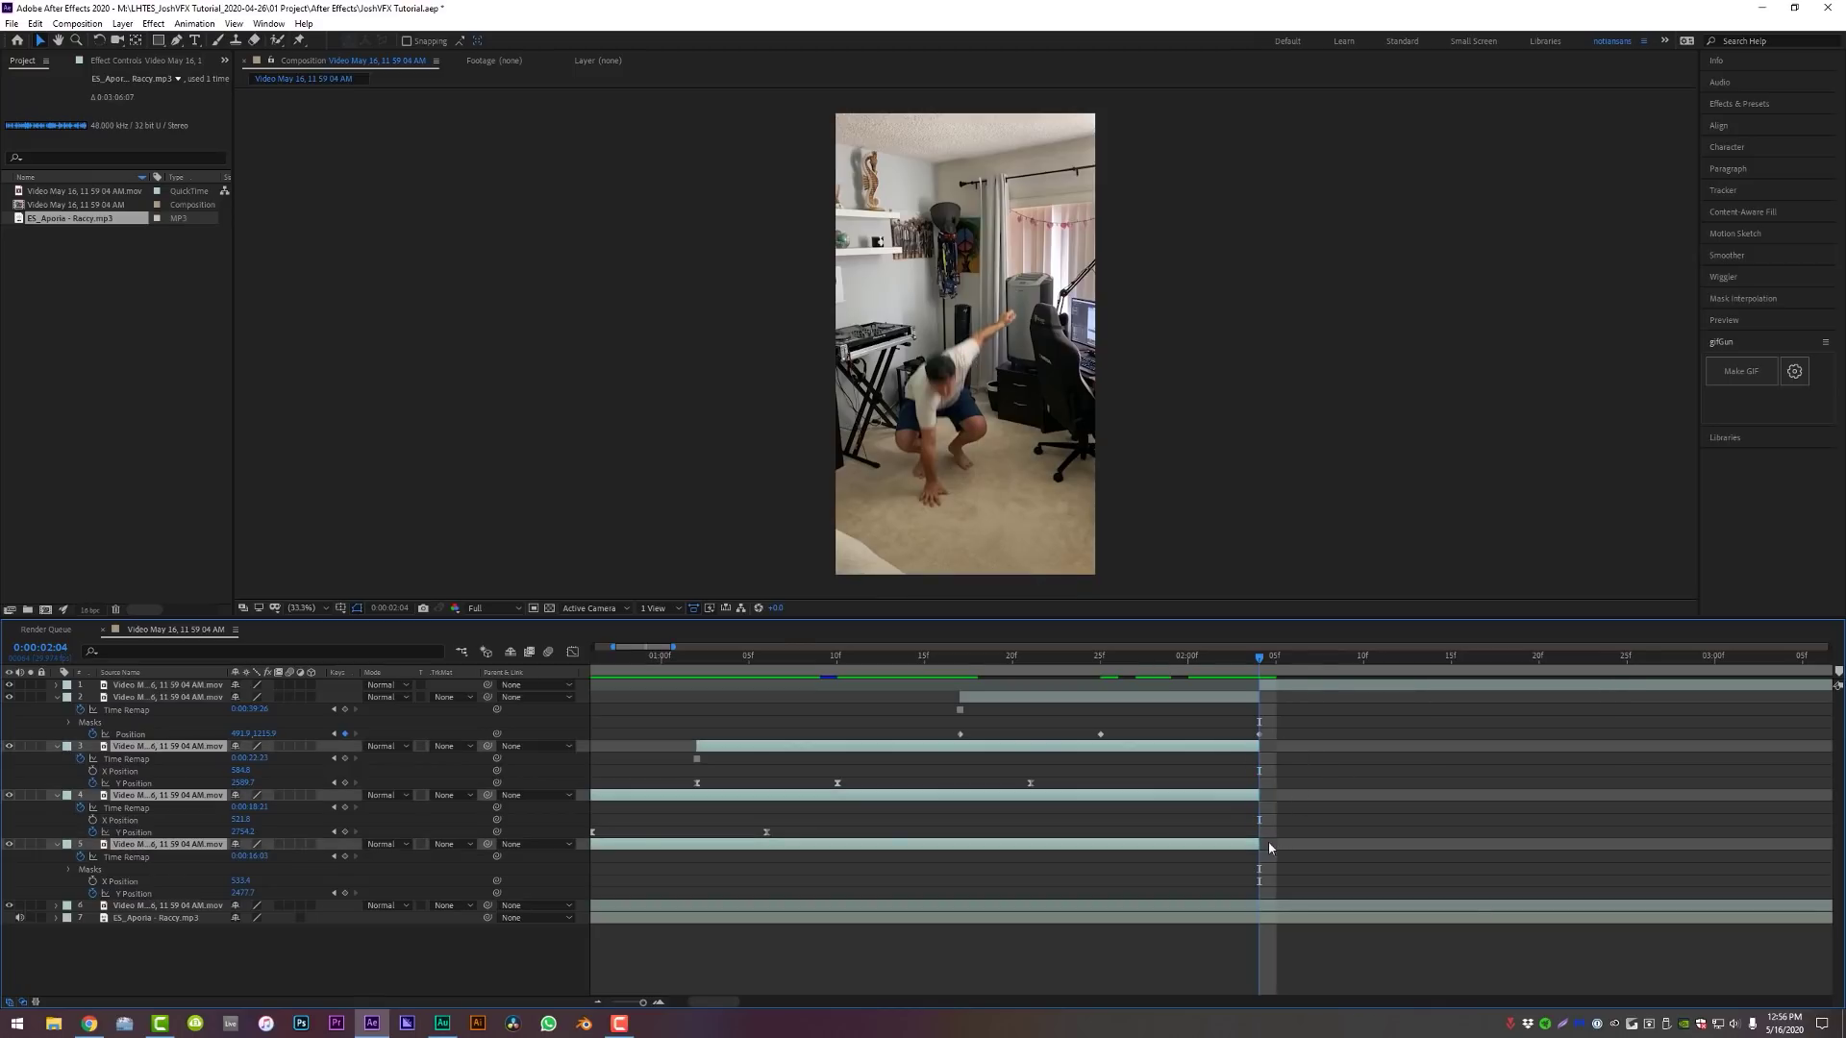
pyautogui.click(1267, 840)
pyautogui.moveTo(1204, 660); pyautogui.dragTo(1469, 657)
pyautogui.hotkey('ctrl', 'z')
pyautogui.moveTo(650, 1004); pyautogui.dragTo(641, 1007)
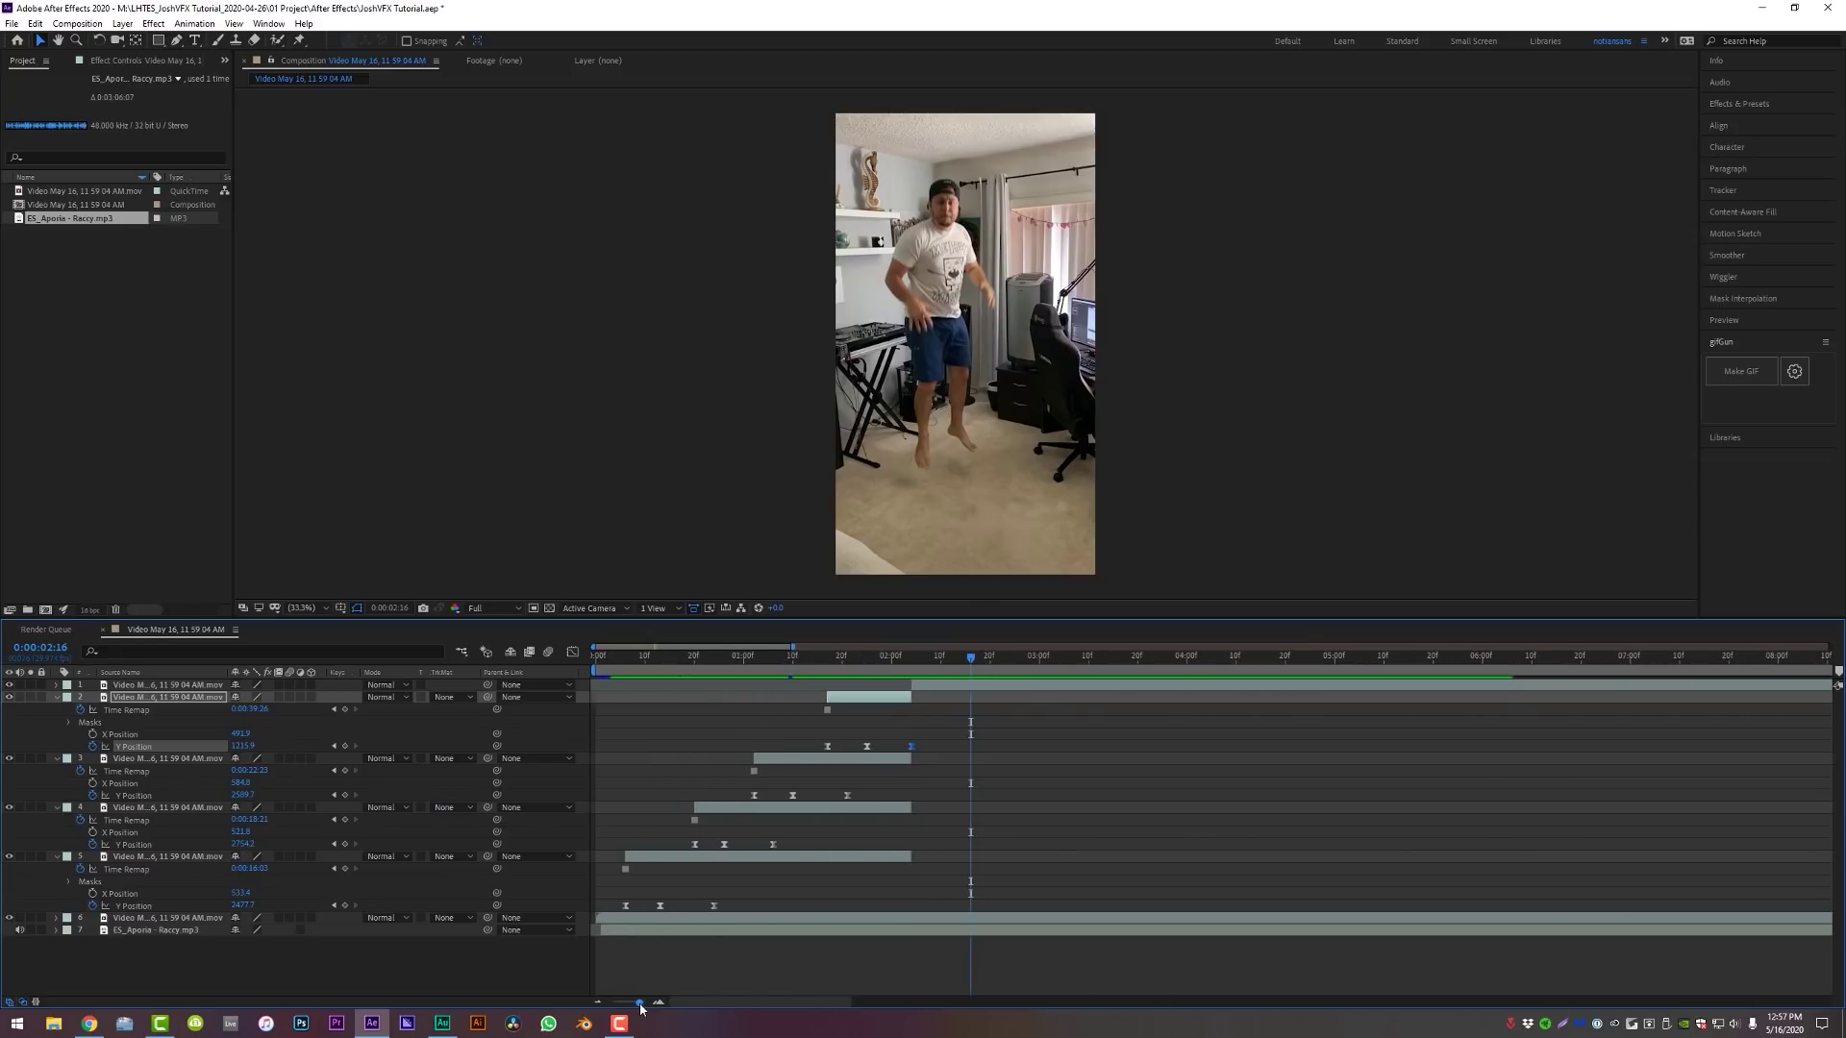
# Preview the sequence, enable motion blur on layers 2 and 5, and scrub to check the blur
pyautogui.press('space')
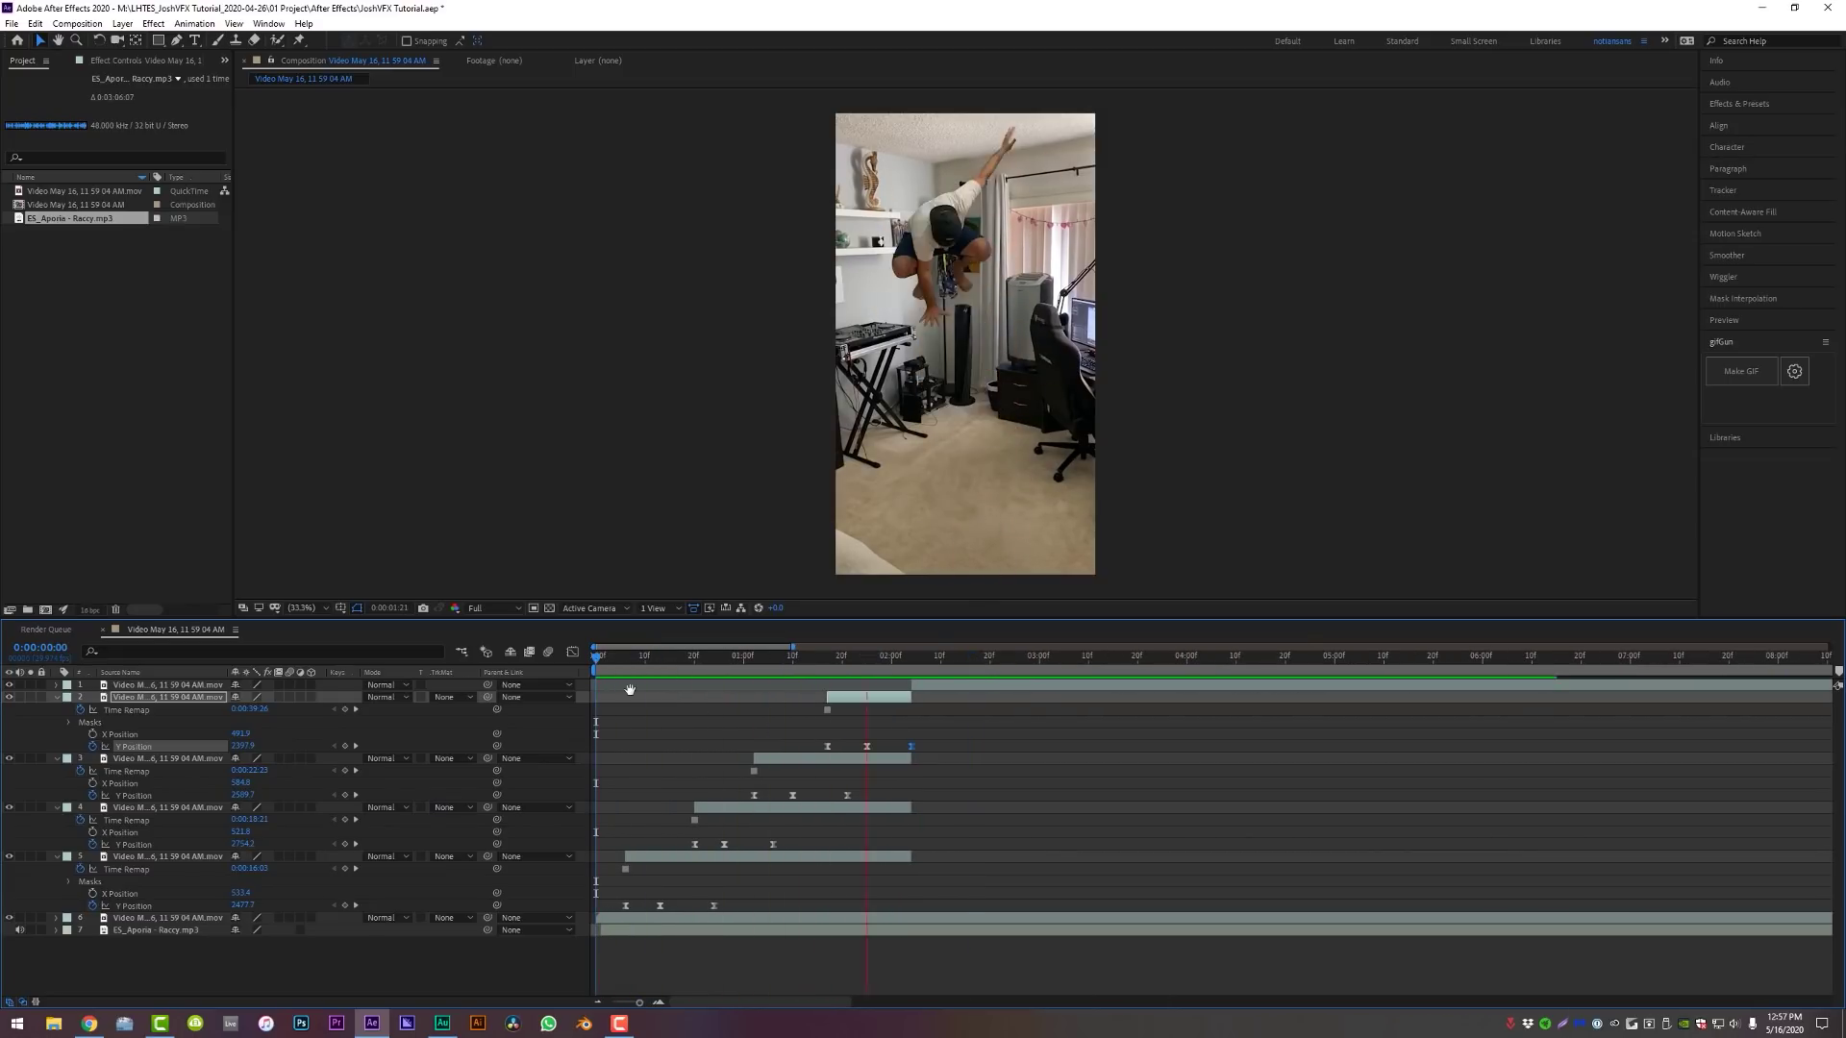
pyautogui.moveTo(645, 670); pyautogui.dragTo(659, 670)
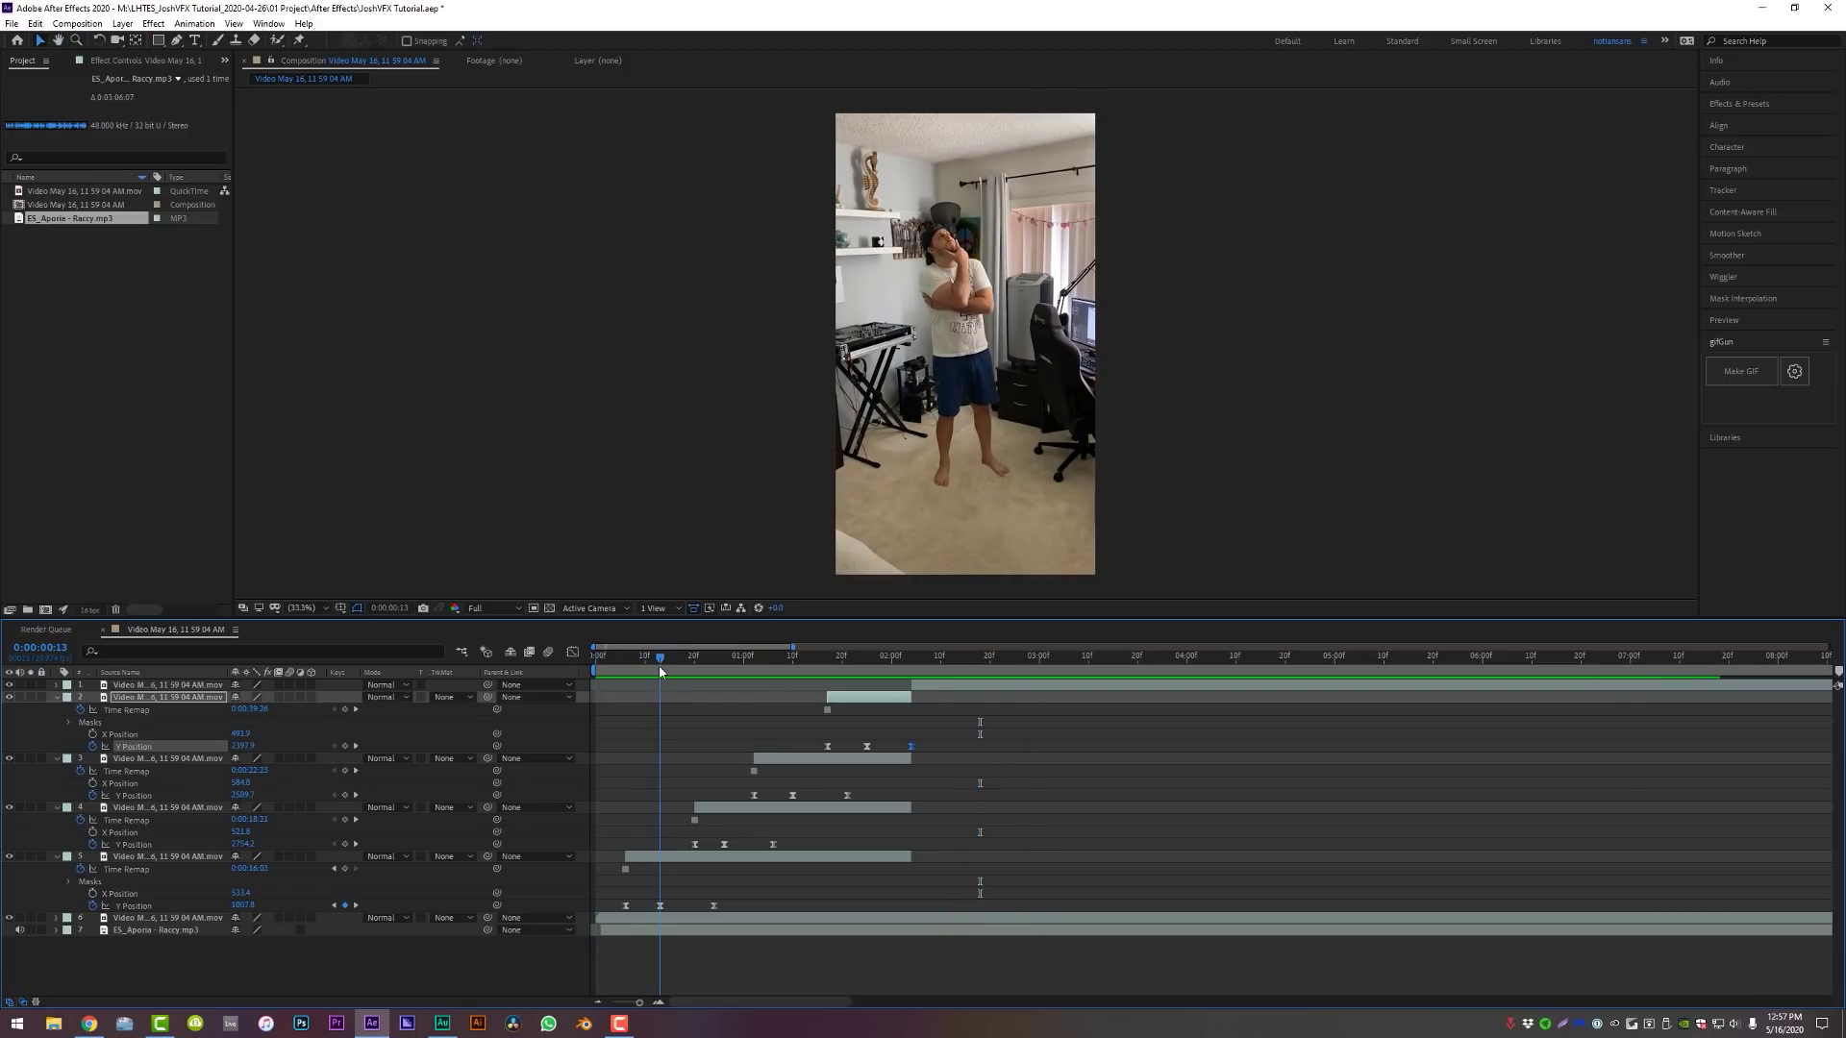
pyautogui.click(688, 857)
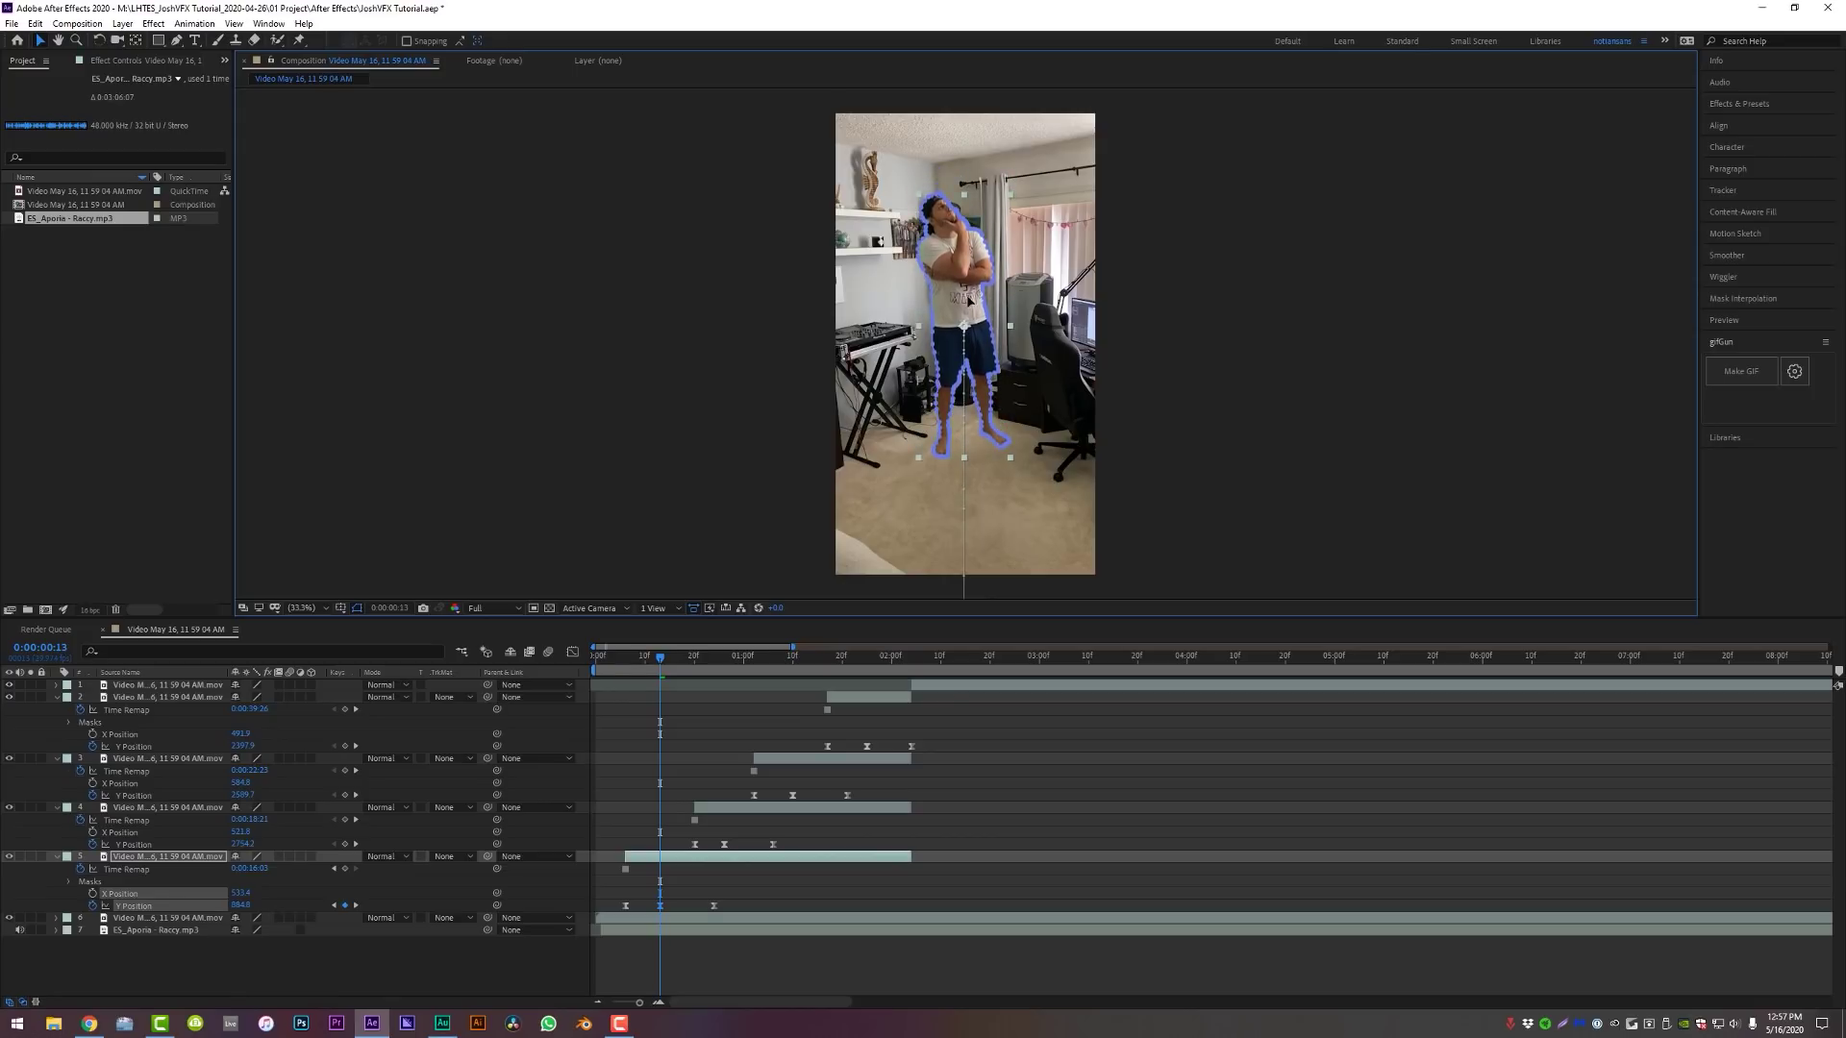
pyautogui.moveTo(660, 657); pyautogui.dragTo(741, 690)
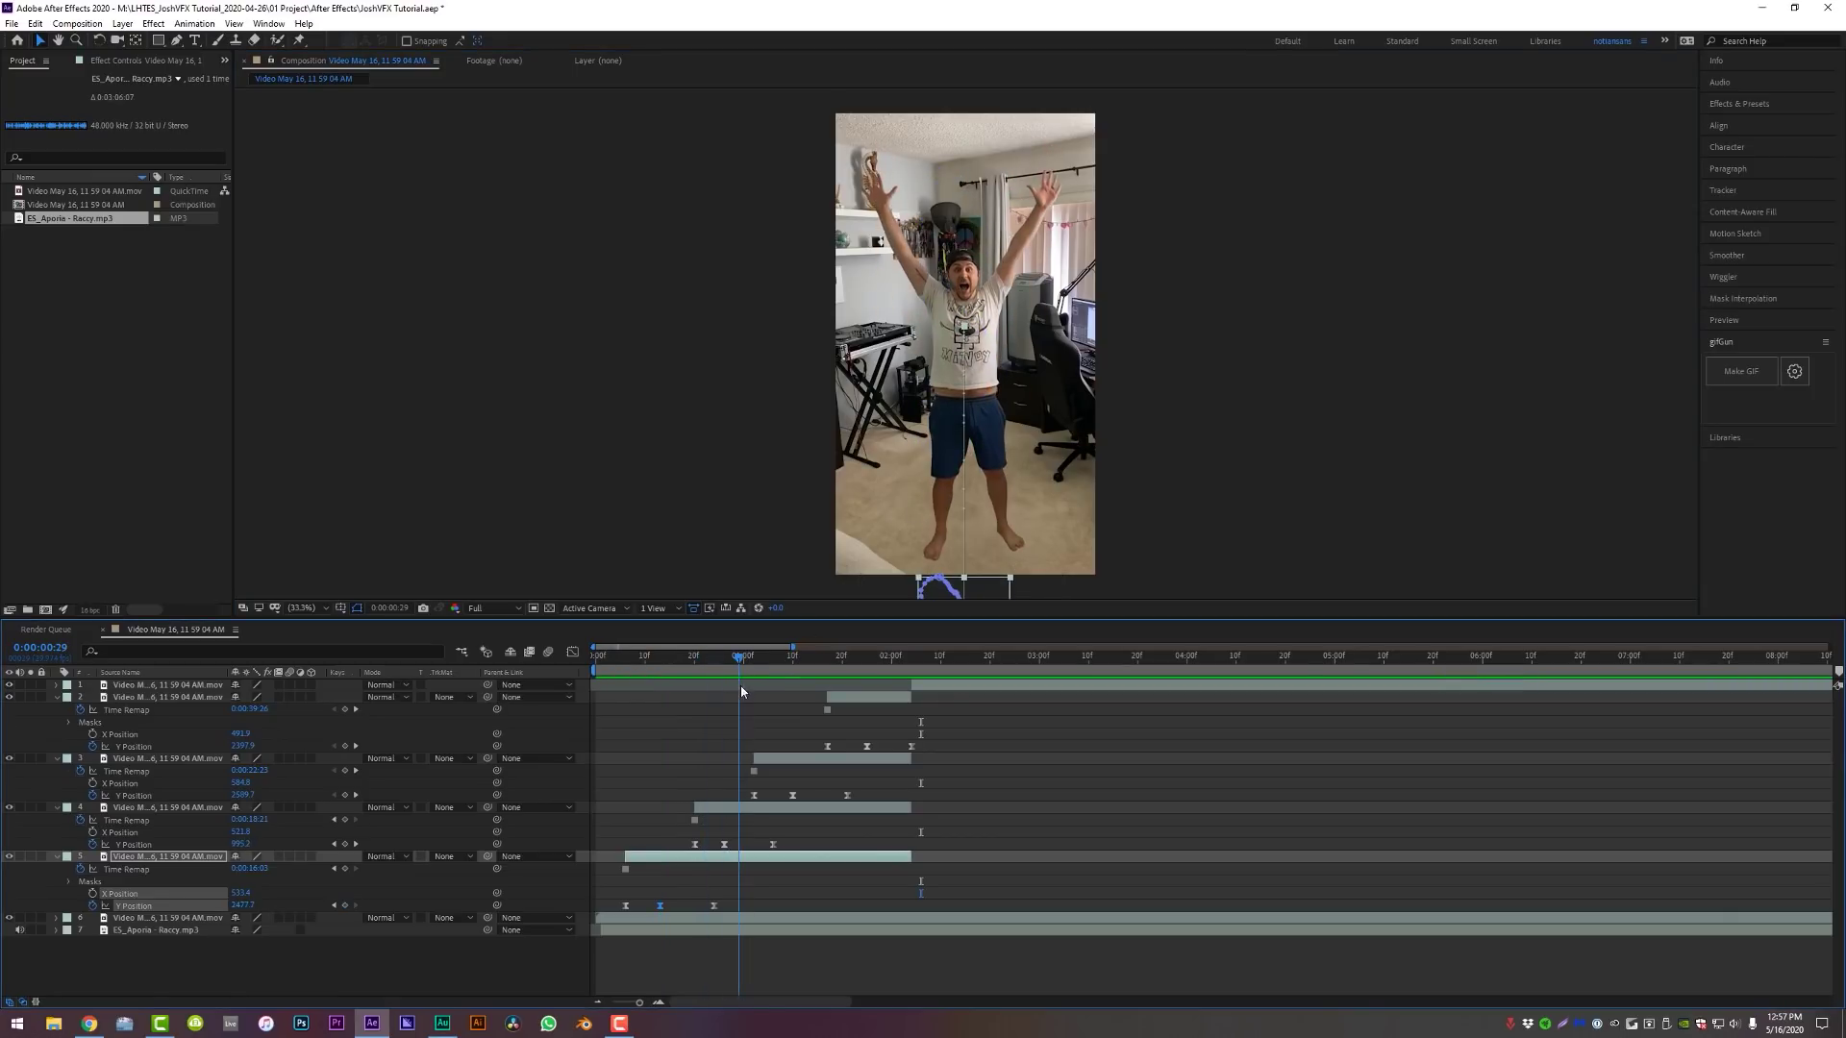
pyautogui.click(289, 697)
pyautogui.click(290, 857)
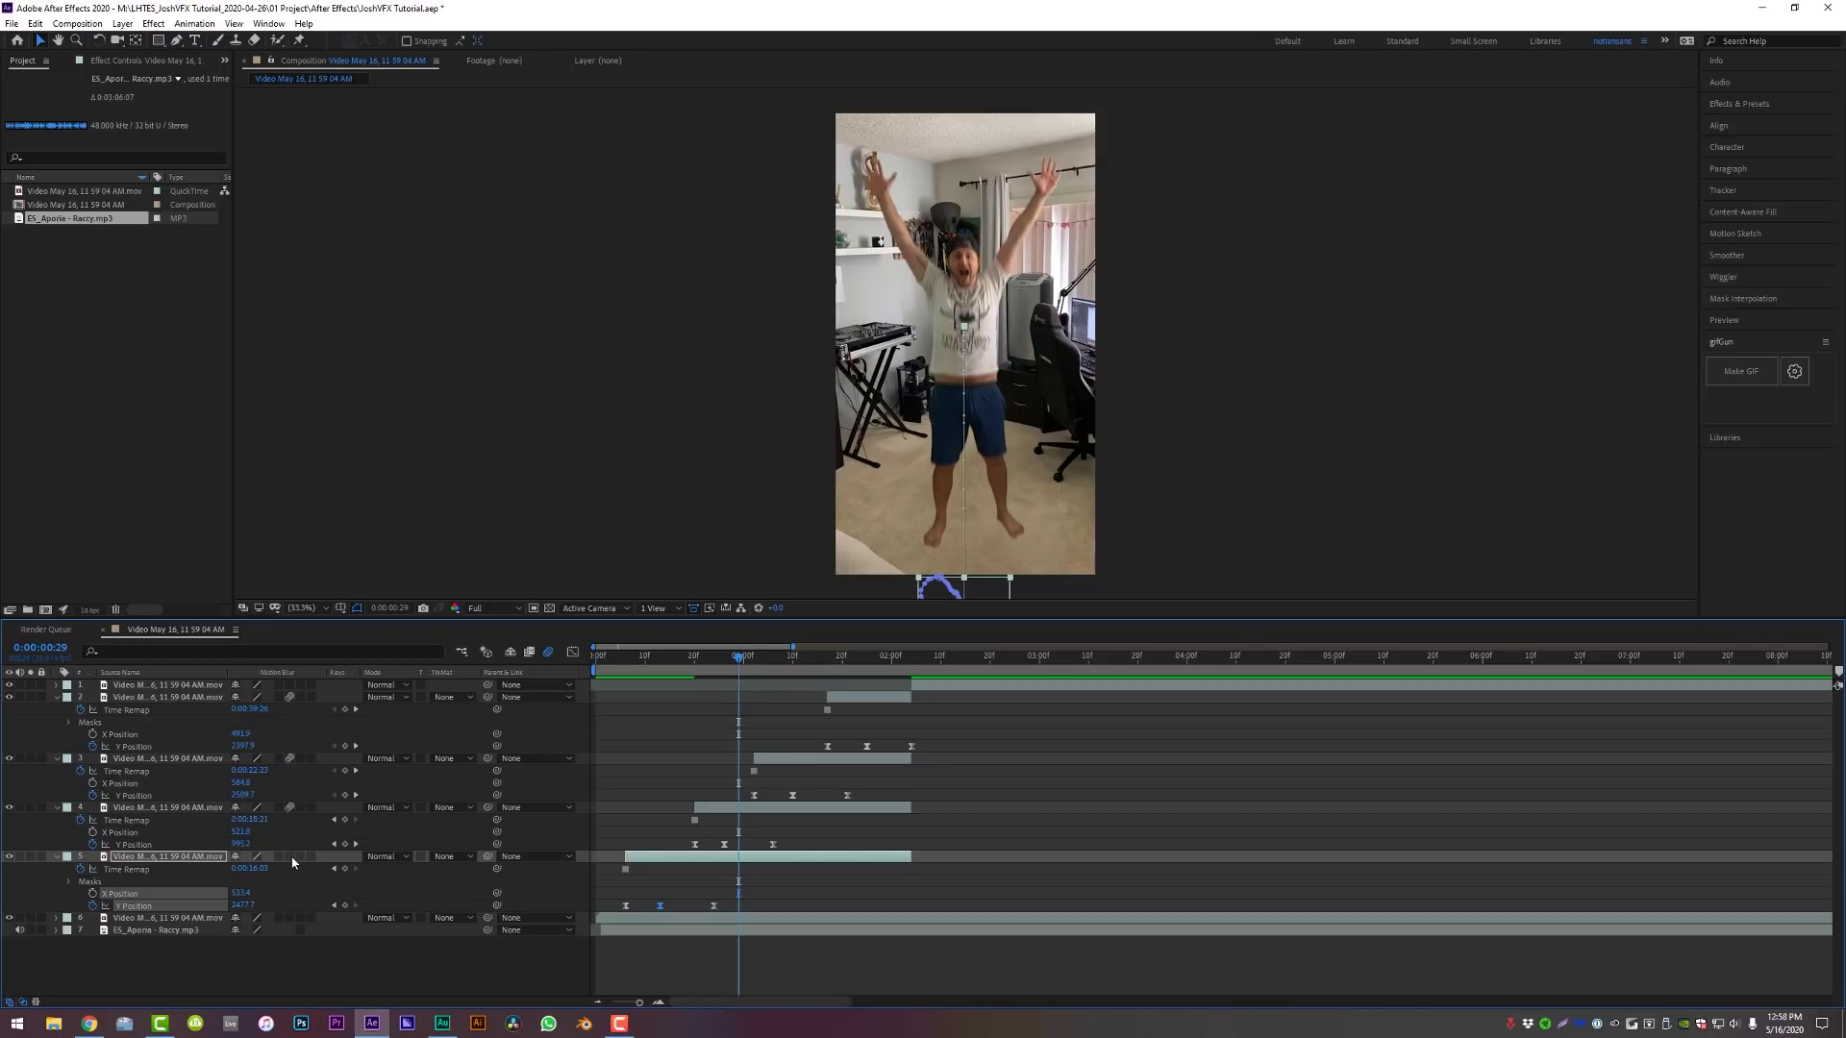
pyautogui.moveTo(739, 657); pyautogui.dragTo(635, 658)
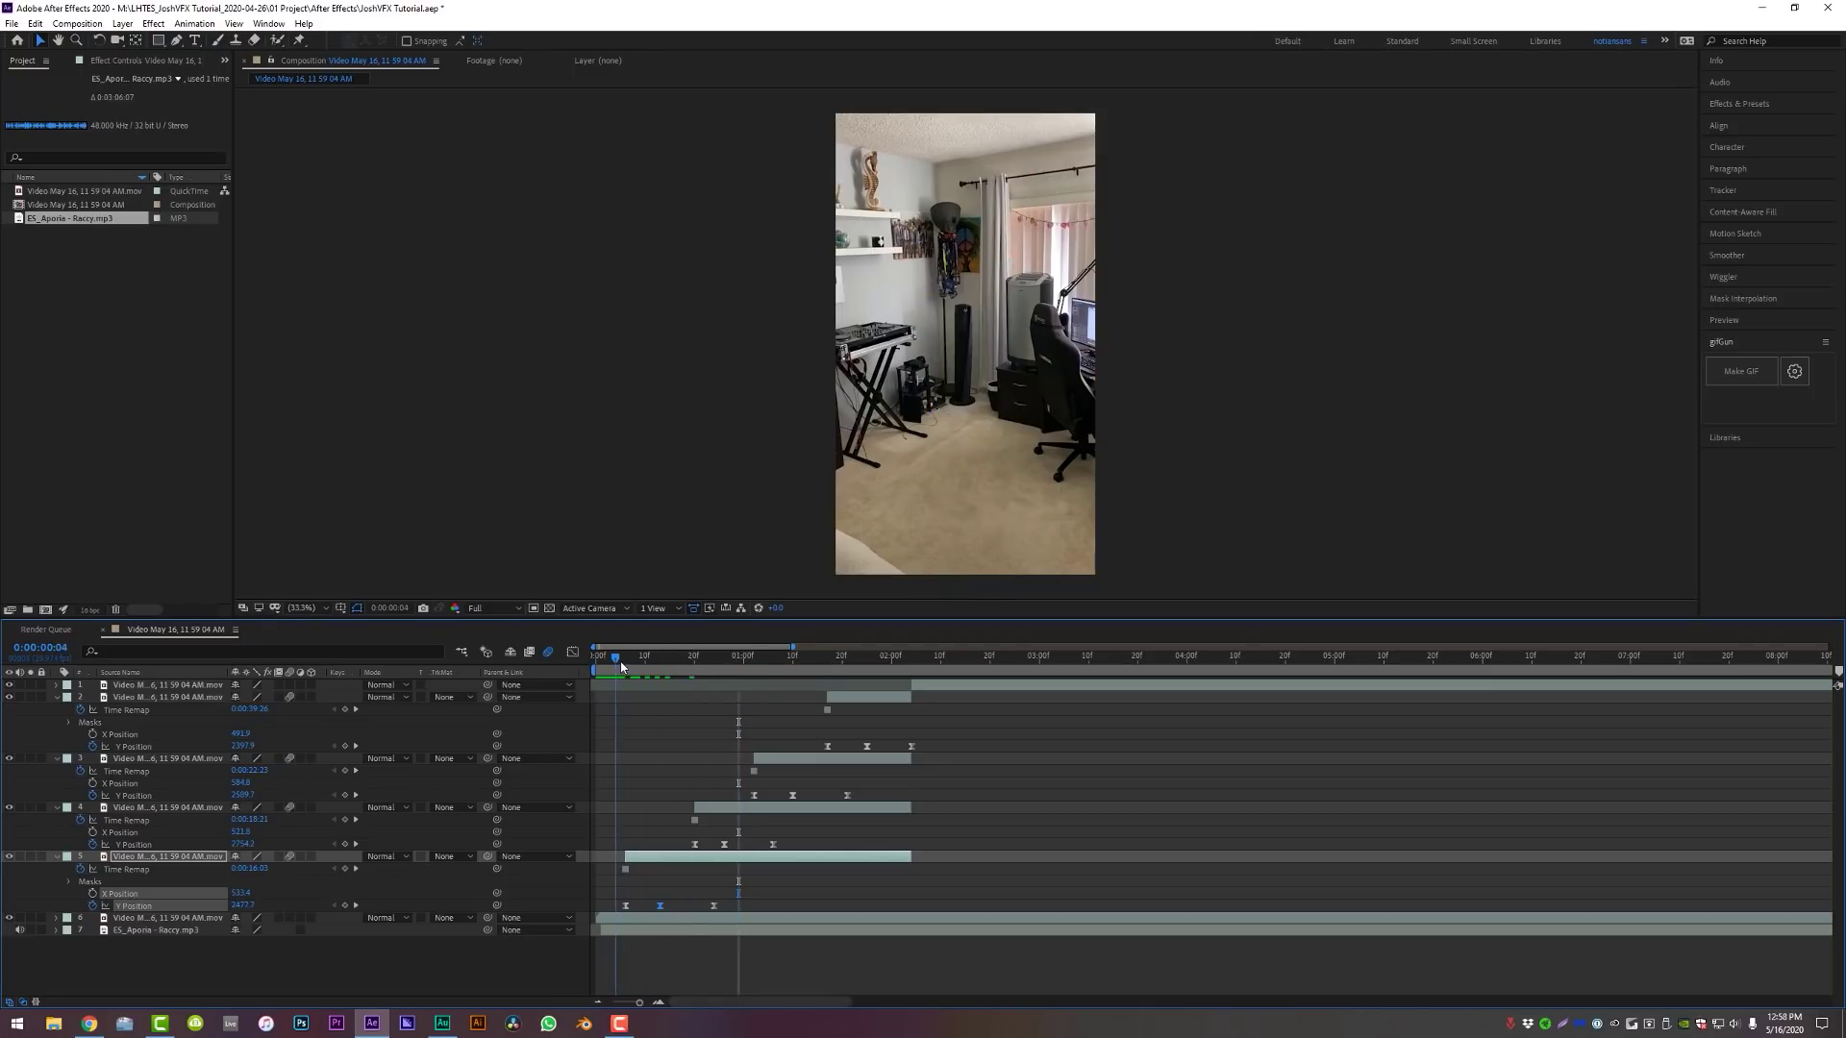
pyautogui.click(631, 663)
pyautogui.moveTo(635, 666); pyautogui.dragTo(916, 719)
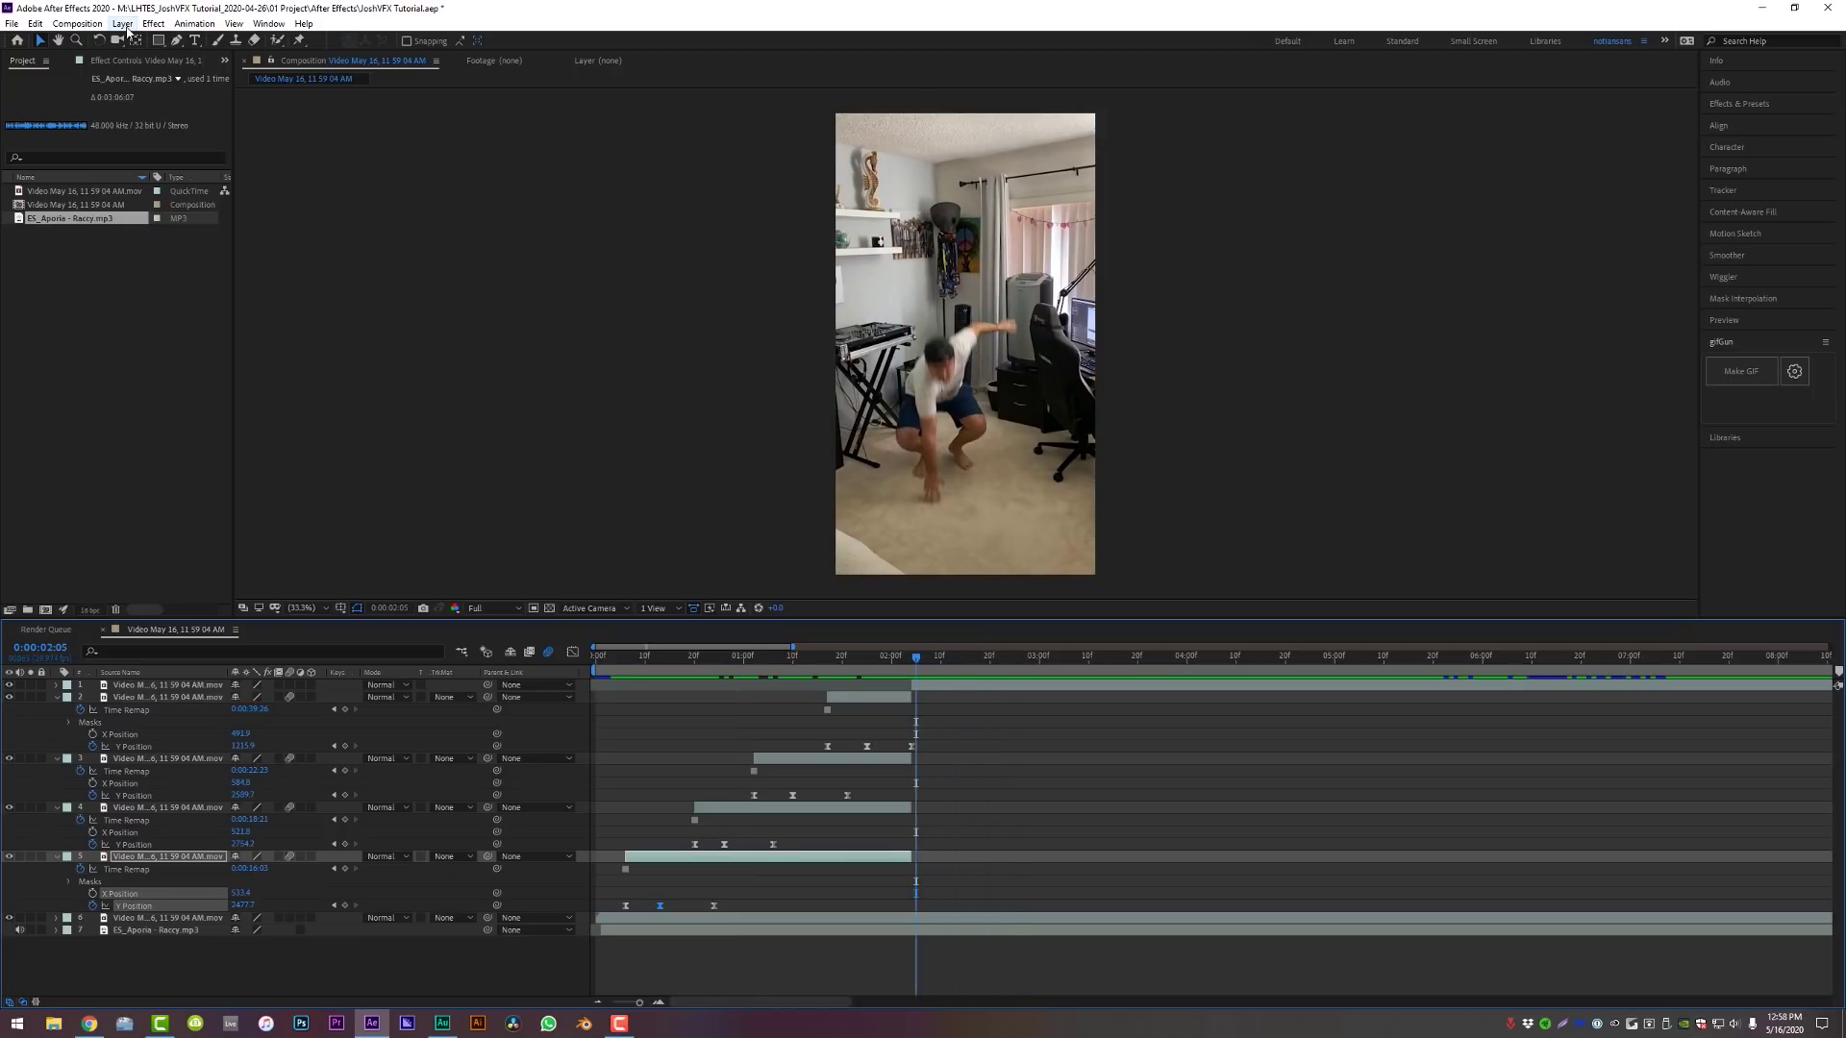
# Create a new adjustment layer and move it to the top of the layer stack
pyautogui.click(122, 23)
pyautogui.moveTo(228, 40)
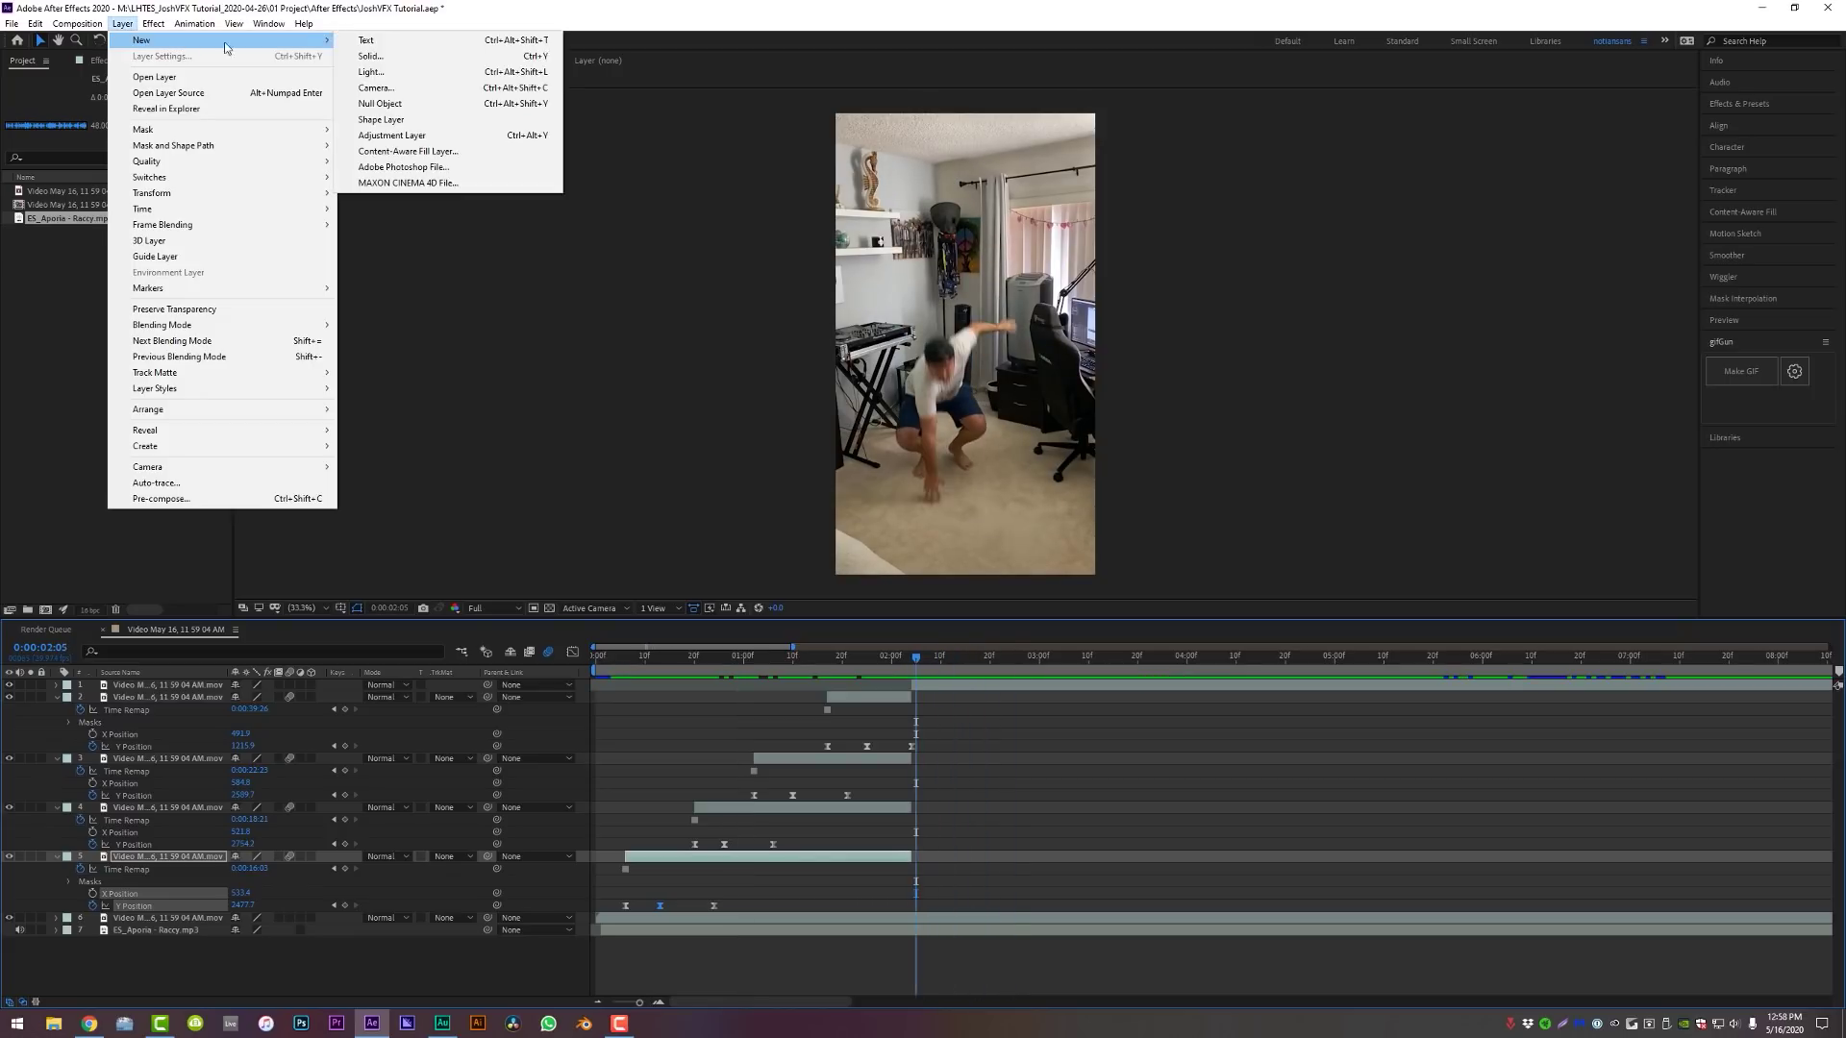
pyautogui.click(402, 134)
pyautogui.moveTo(169, 865); pyautogui.dragTo(168, 684)
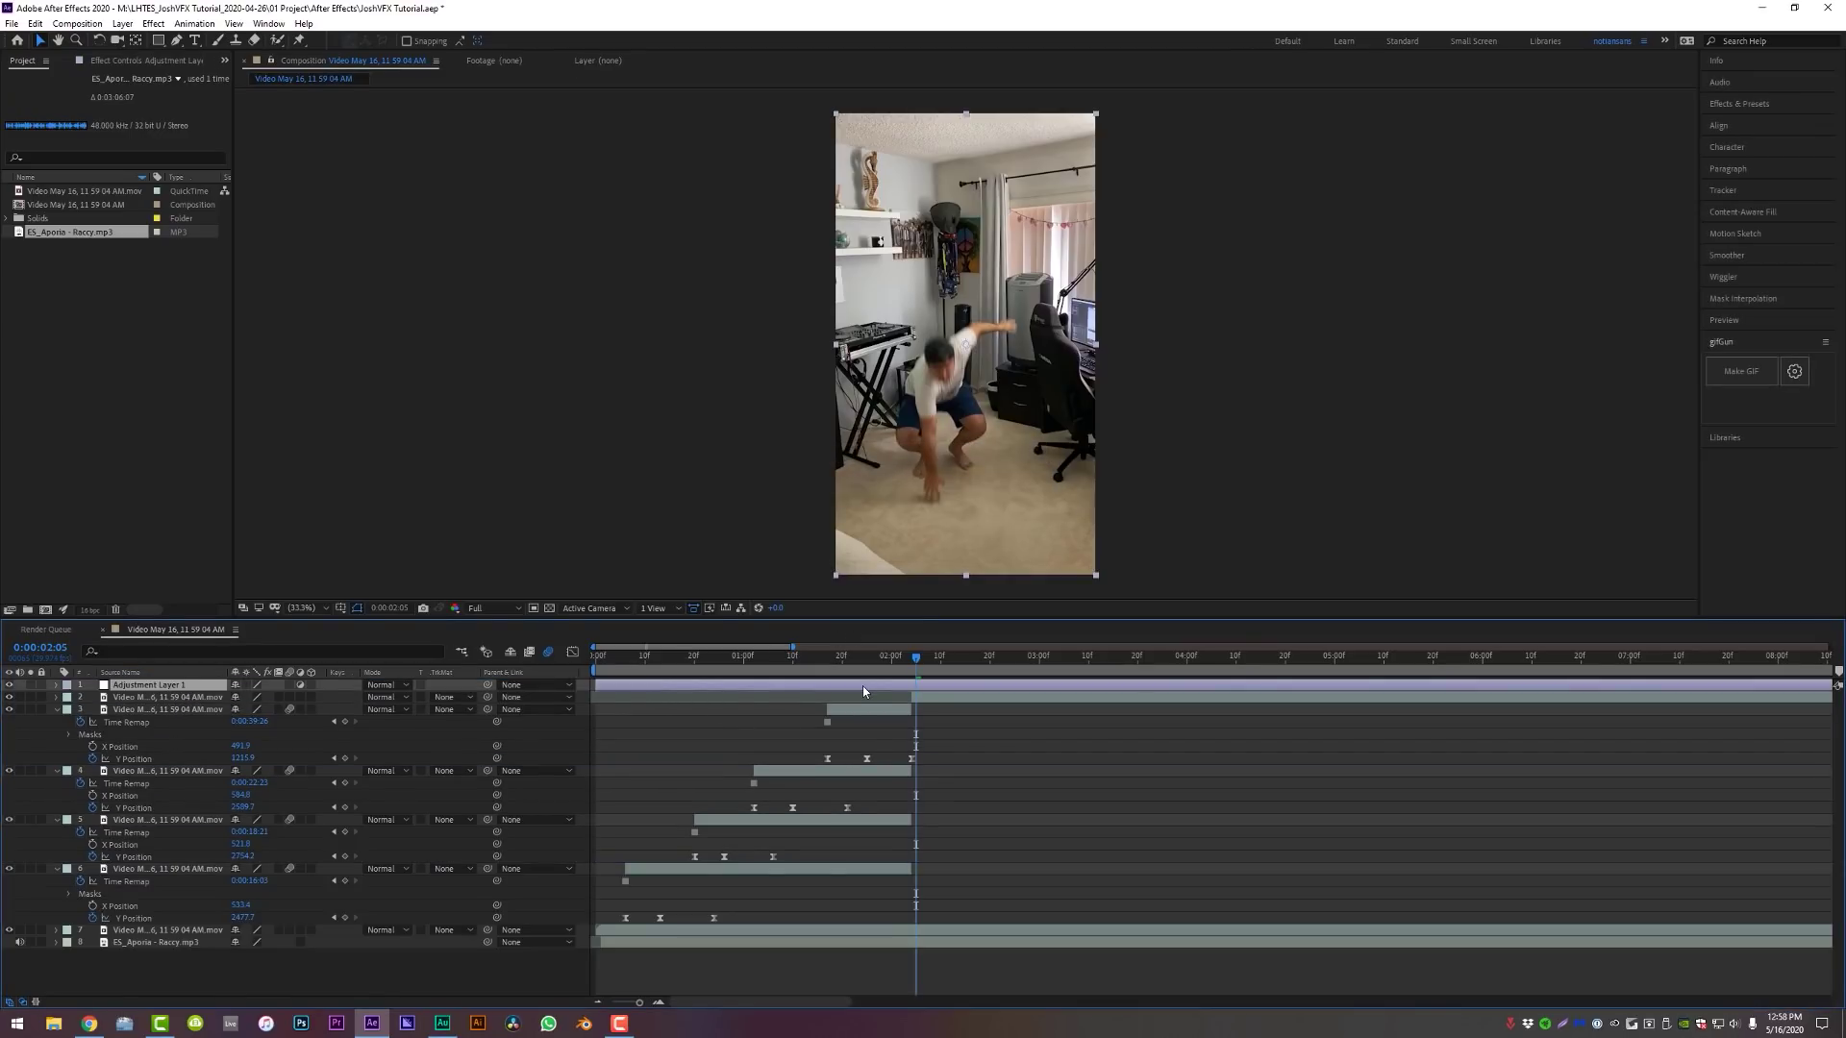
# Search Effects & Presets for 'transform' and apply Transform to the adjustment layer
pyautogui.click(1740, 105)
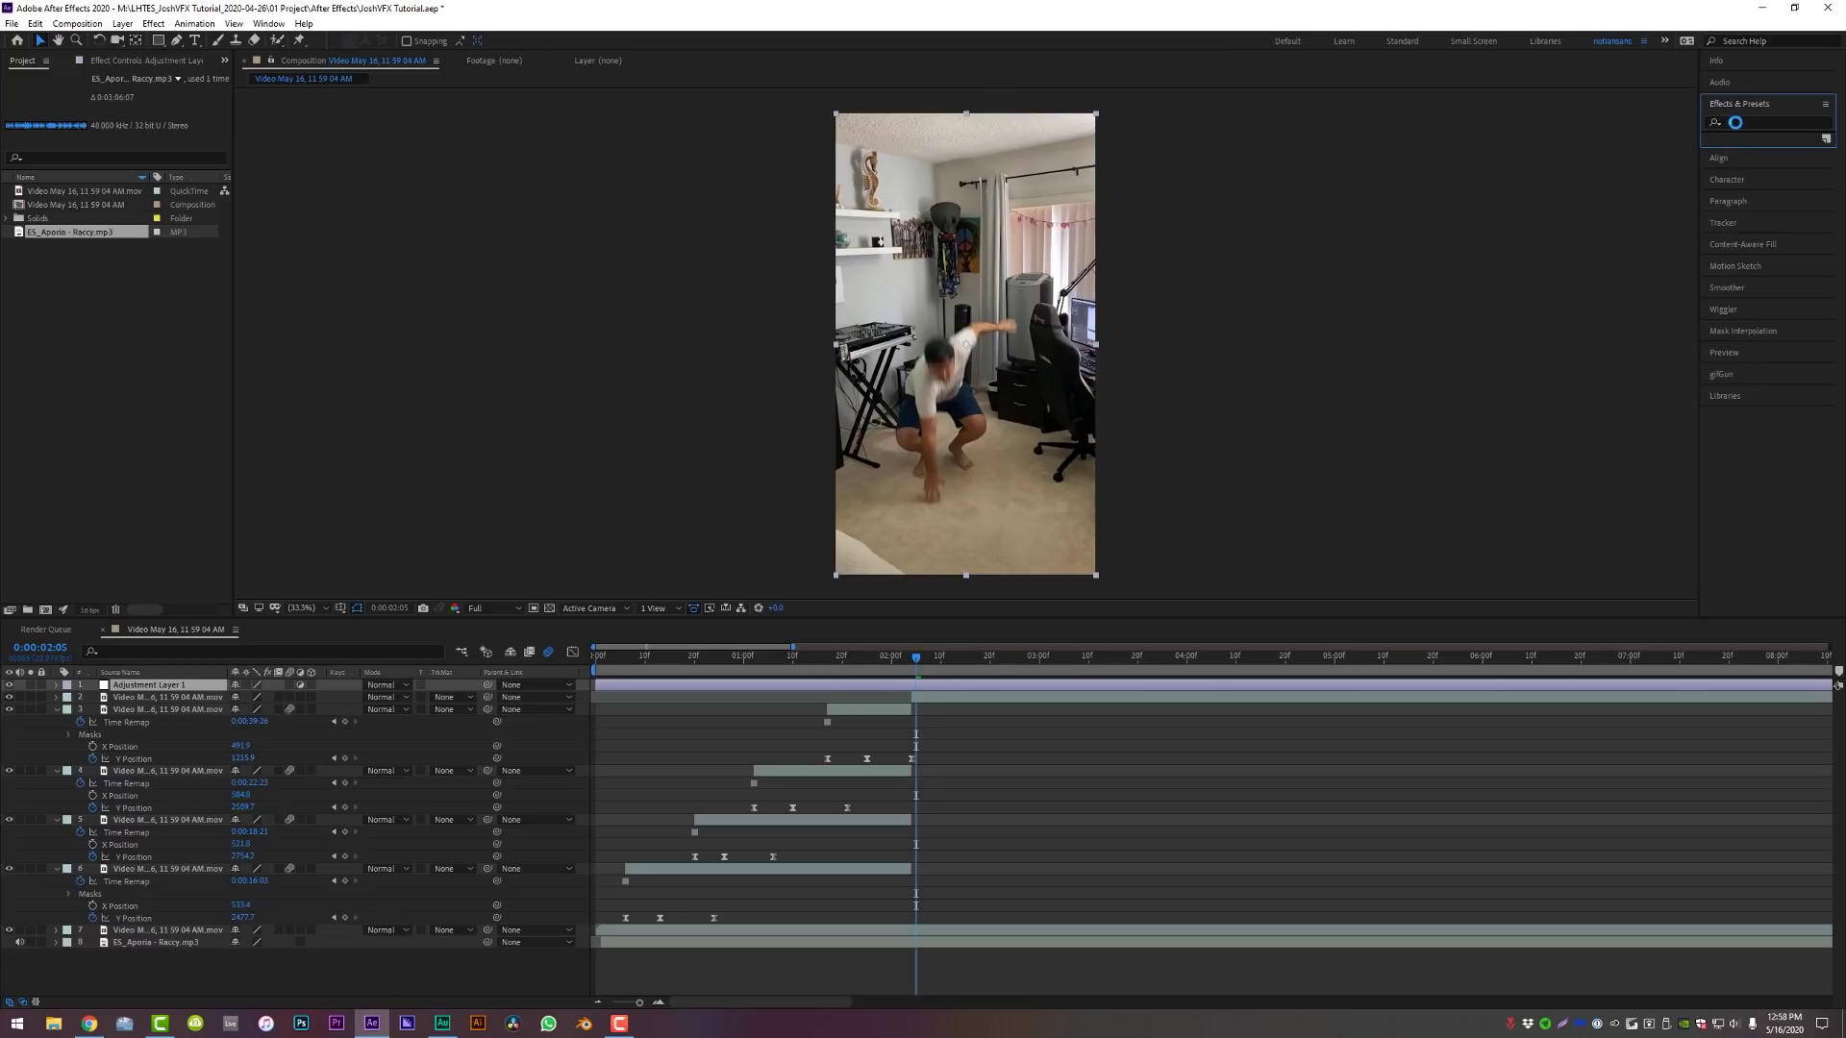
pyautogui.click(1735, 122)
pyautogui.write('transform')
pyautogui.moveTo(1752, 154); pyautogui.dragTo(853, 690)
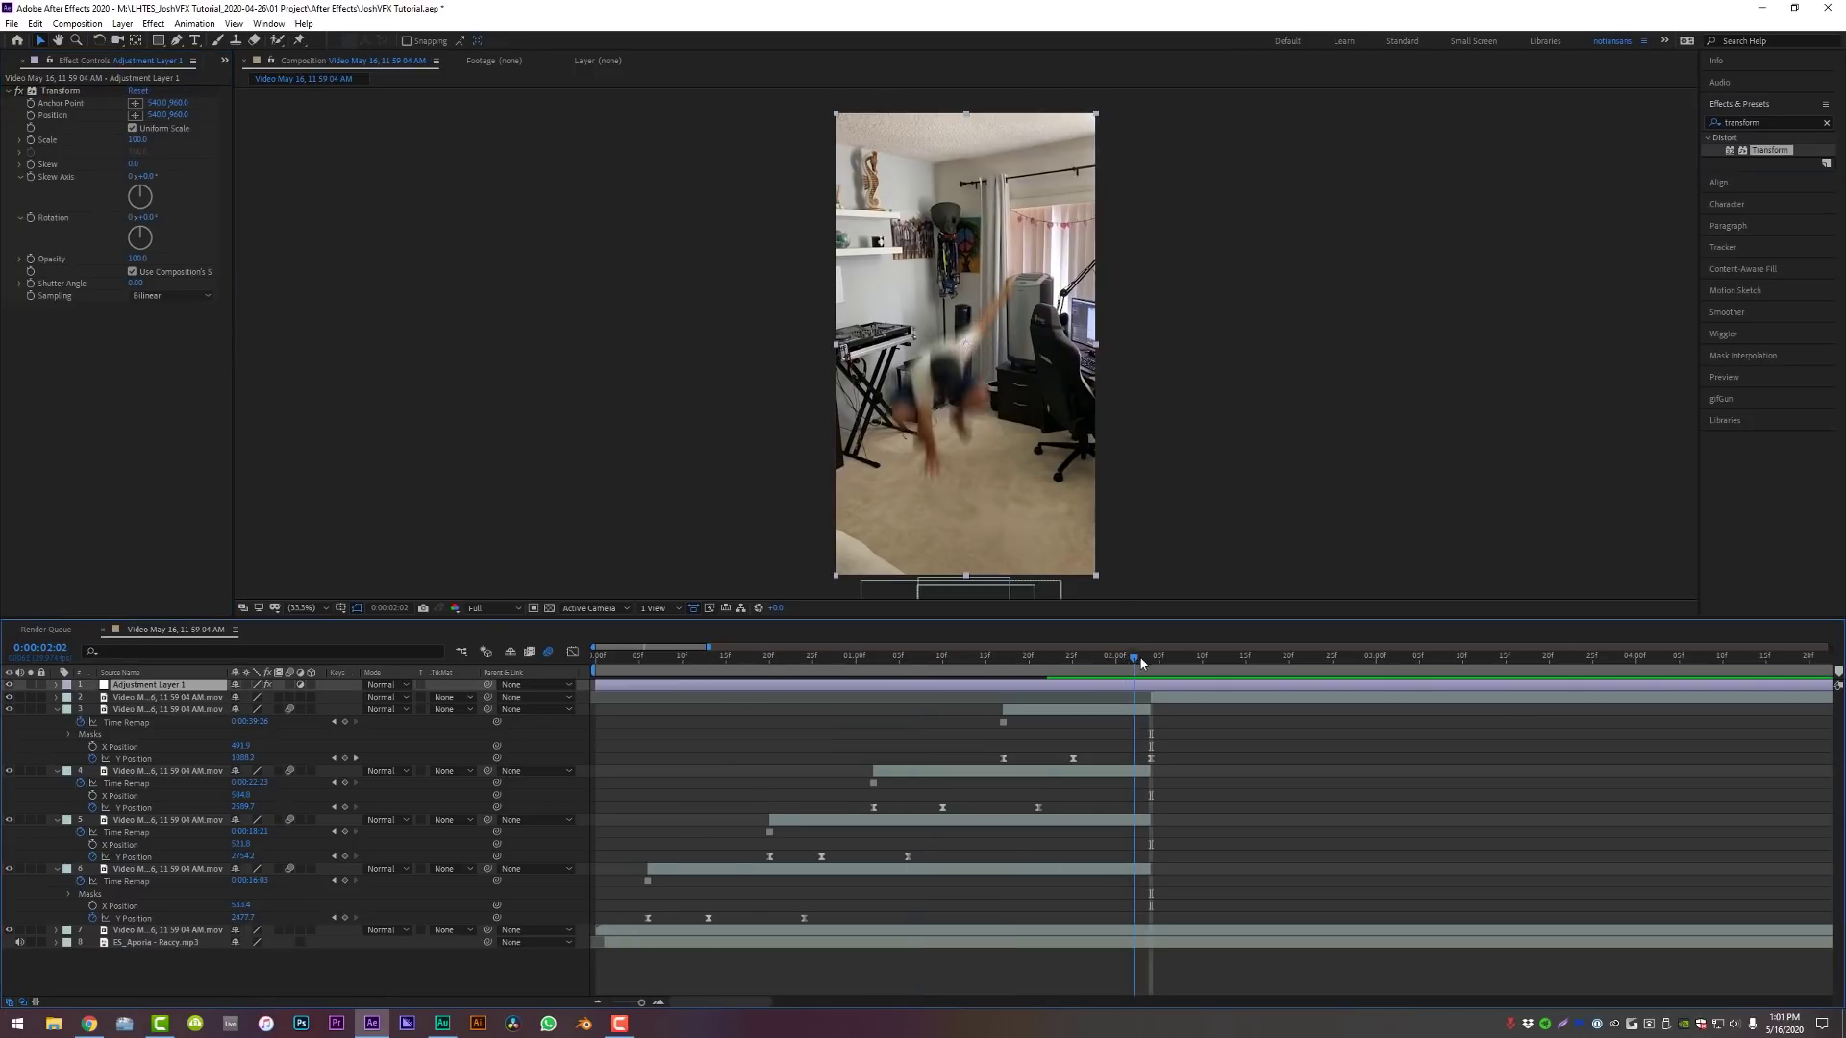
# Reveal the adjustment layer's Scale and set a Scale keyframe of 100 at 0:00:02:02
pyautogui.moveTo(1145, 657); pyautogui.dragTo(1154, 663)
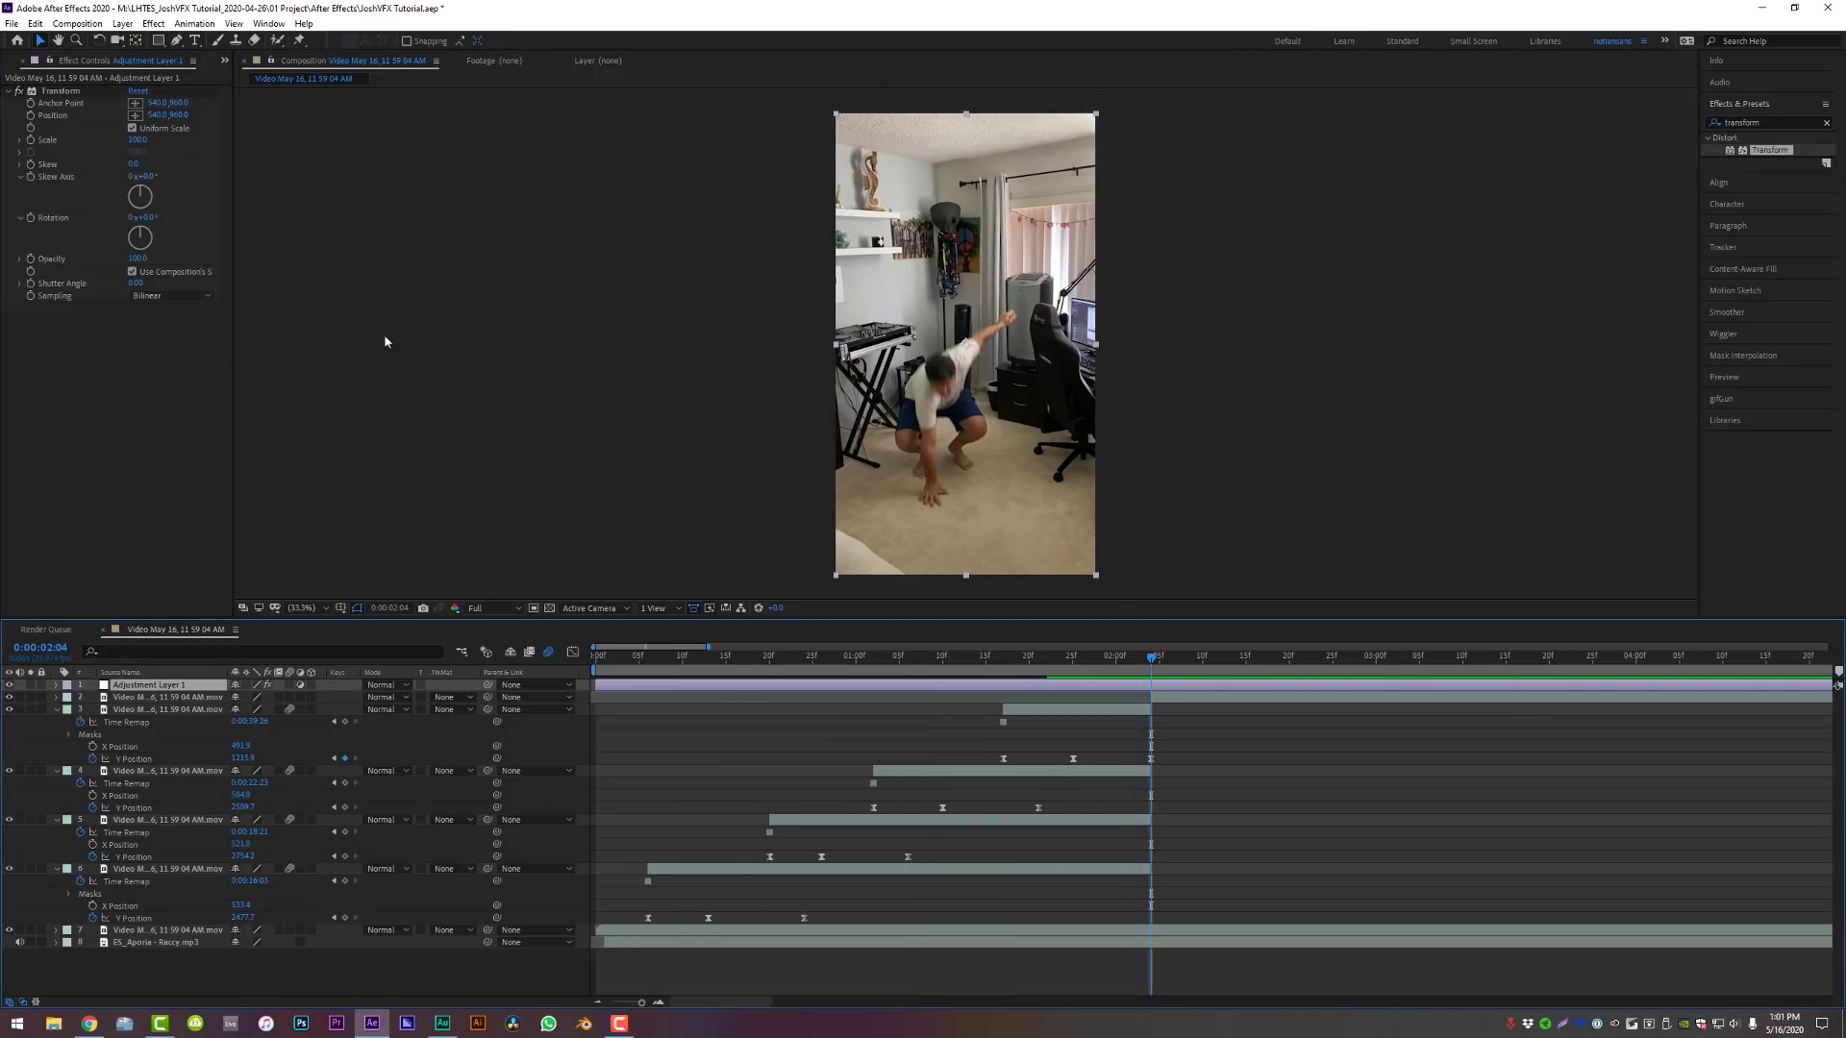
pyautogui.click(32, 141)
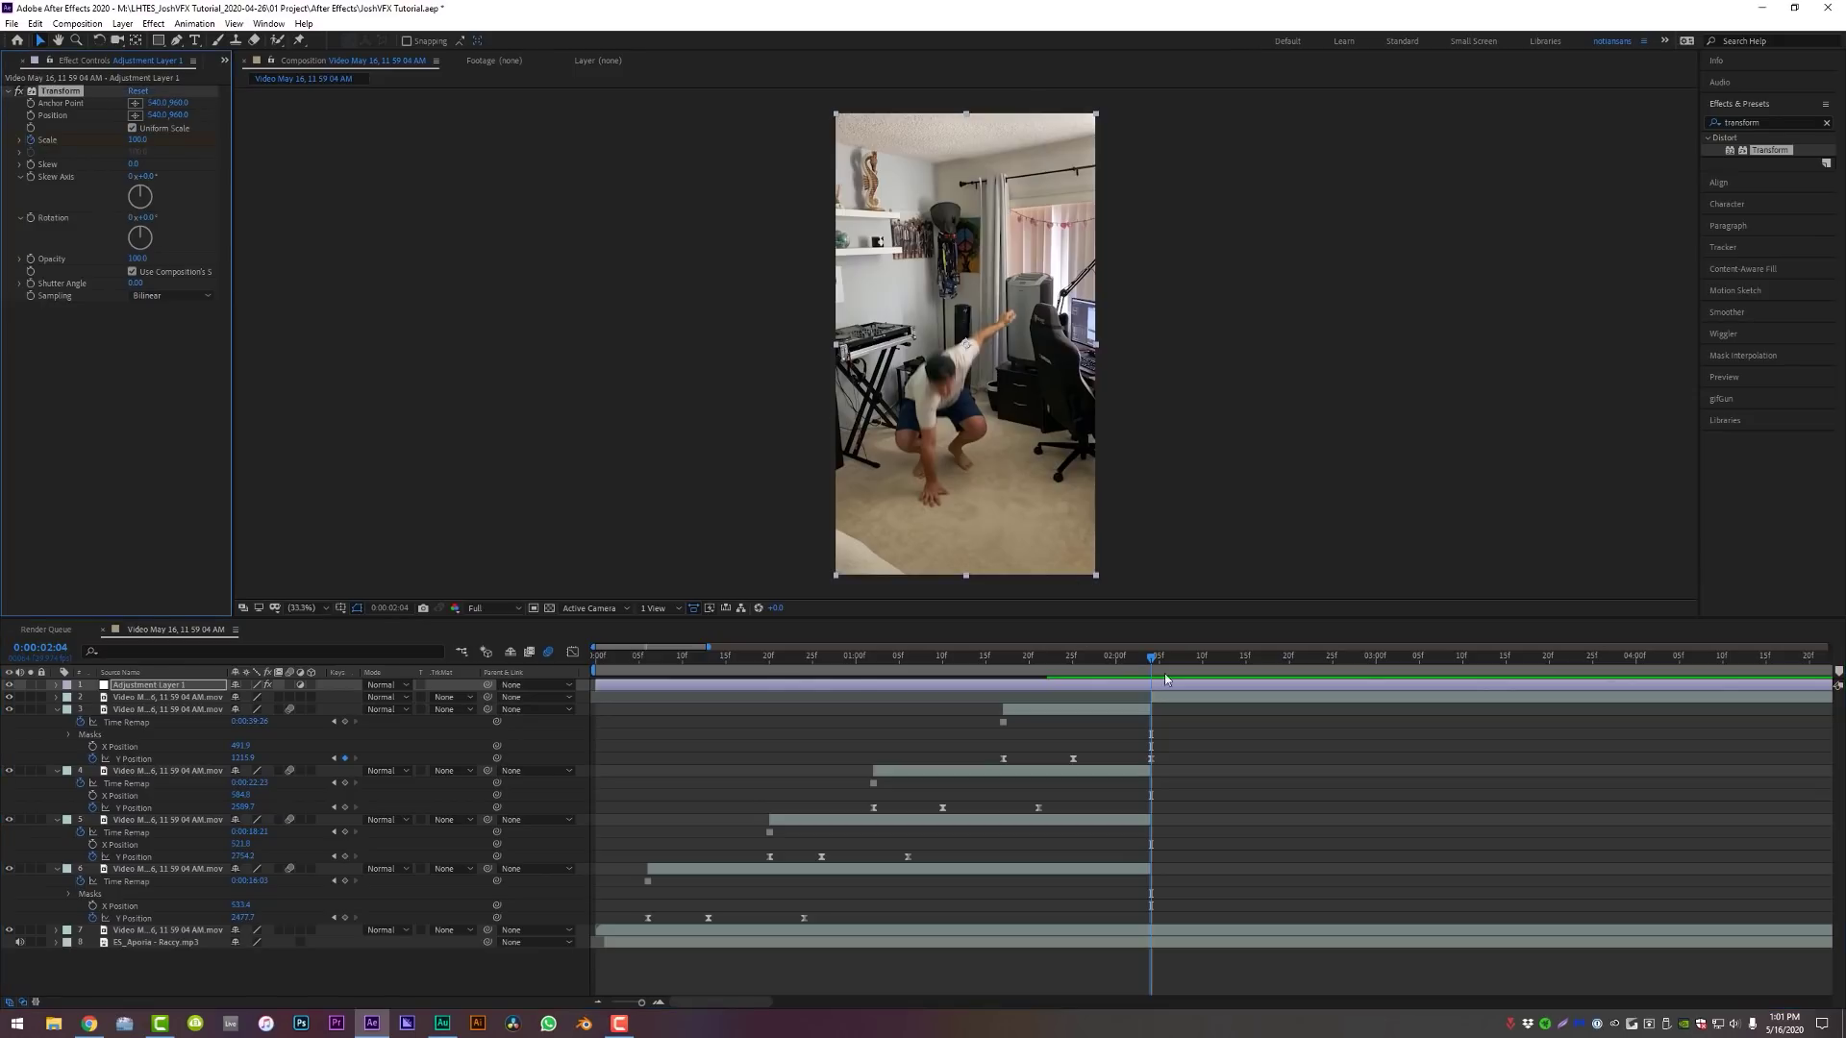
pyautogui.click(1173, 684)
pyautogui.press('u')
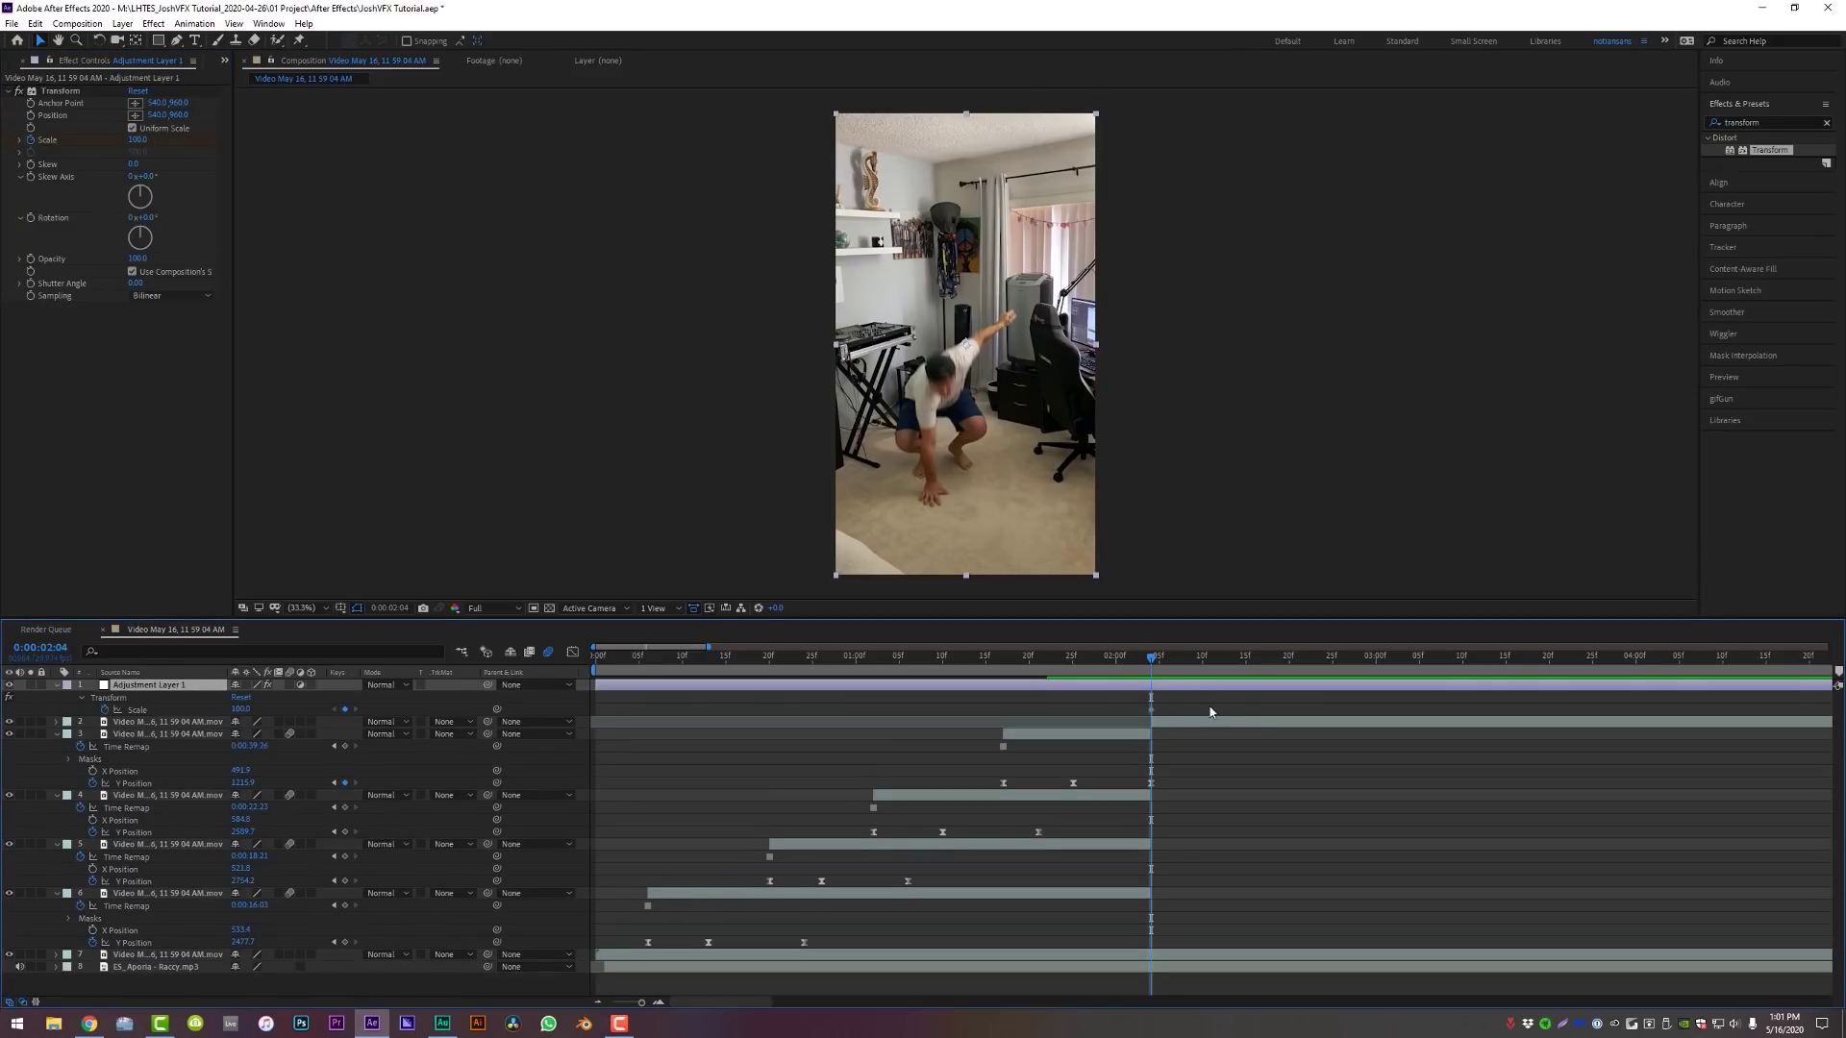
pyautogui.press('pageup')
pyautogui.press('pageup')
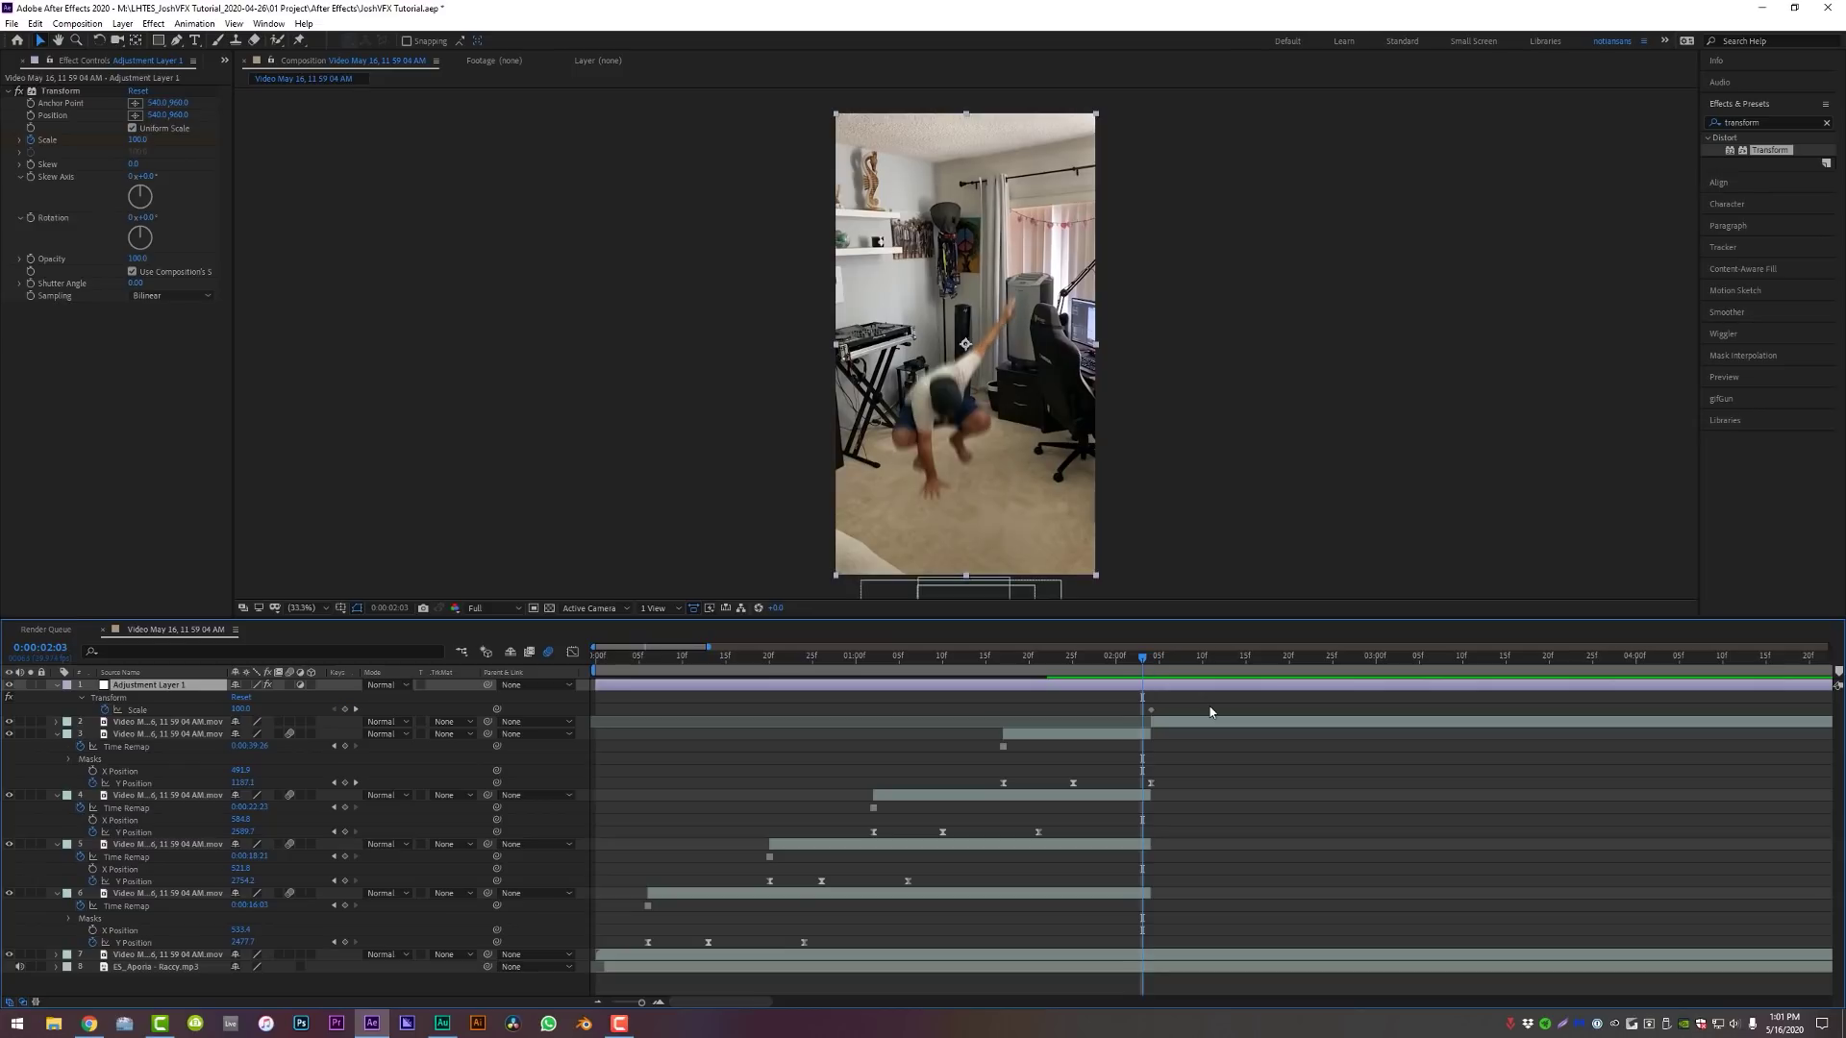
pyautogui.click(345, 709)
# Set a Scale keyframe of 150 on the beat at 0:00:02:04
pyautogui.moveTo(1144, 664); pyautogui.dragTo(1156, 666)
pyautogui.press('pagedown')
pyautogui.press('pagedown')
pyautogui.press('pagedown')
pyautogui.press('pagedown')
pyautogui.press('pagedown')
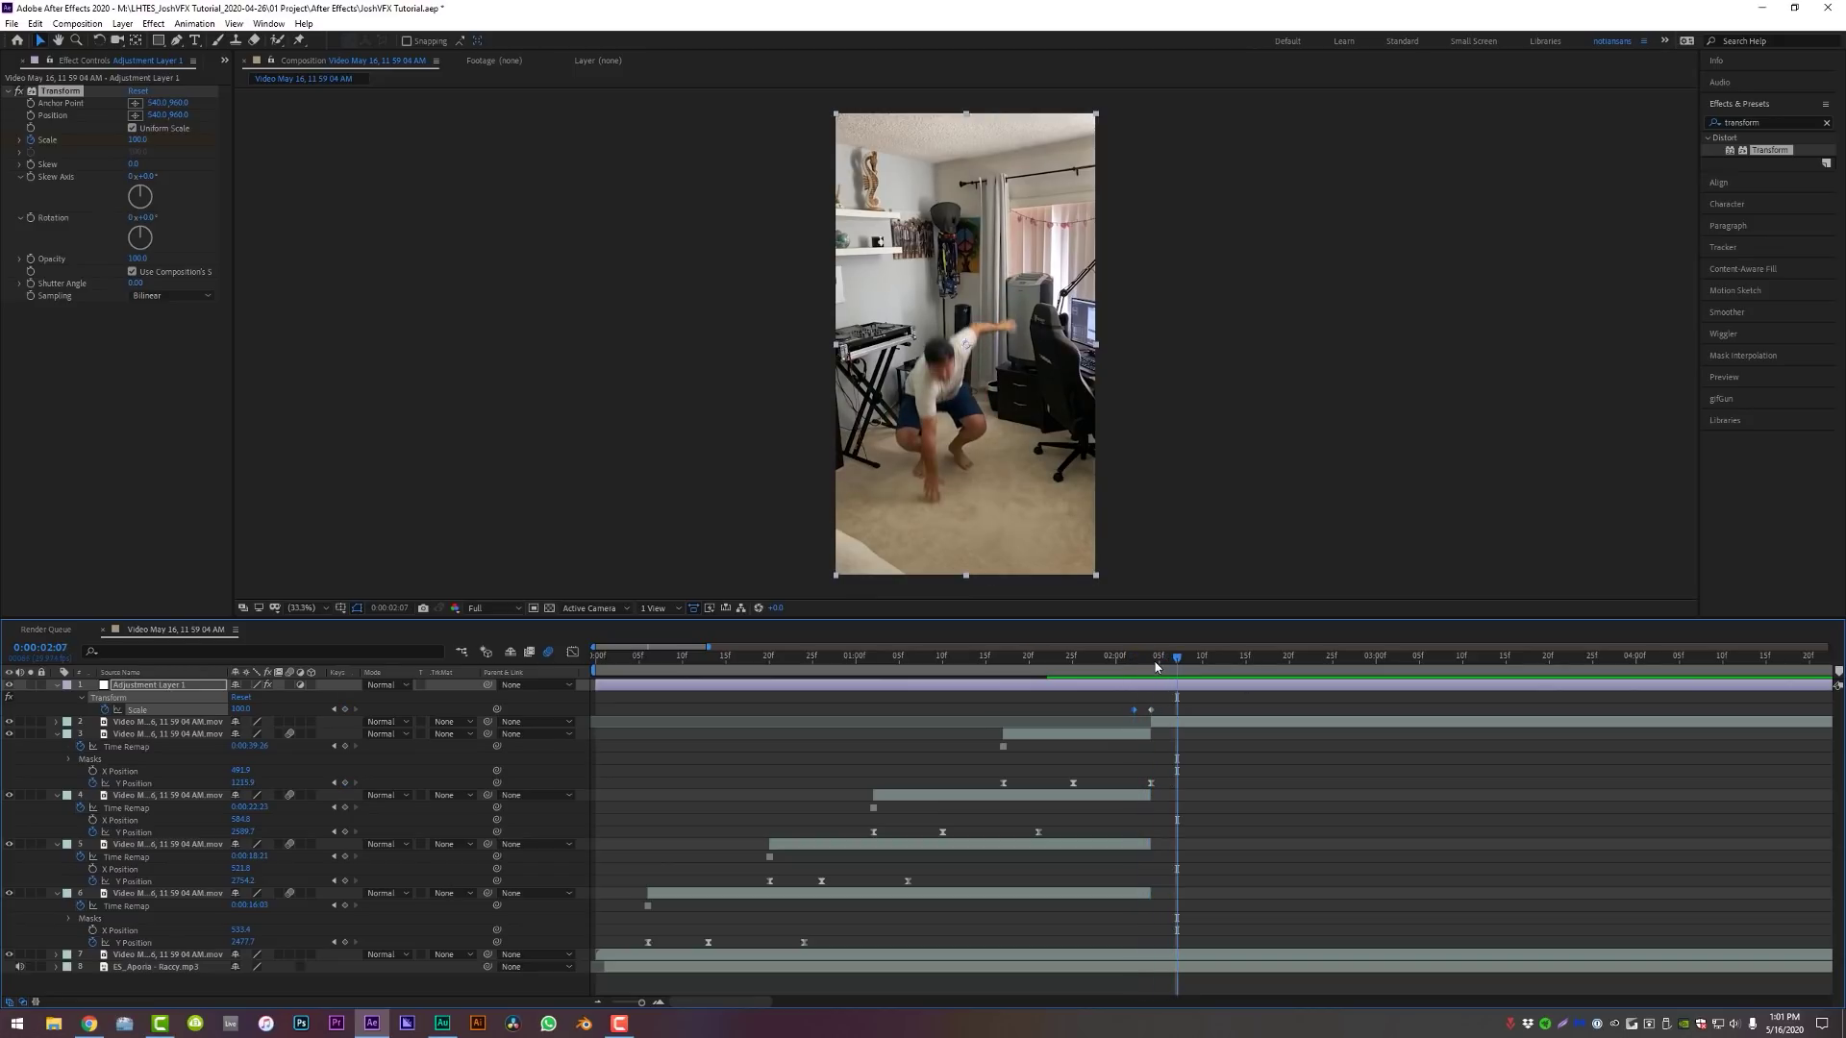
pyautogui.press('pagedown')
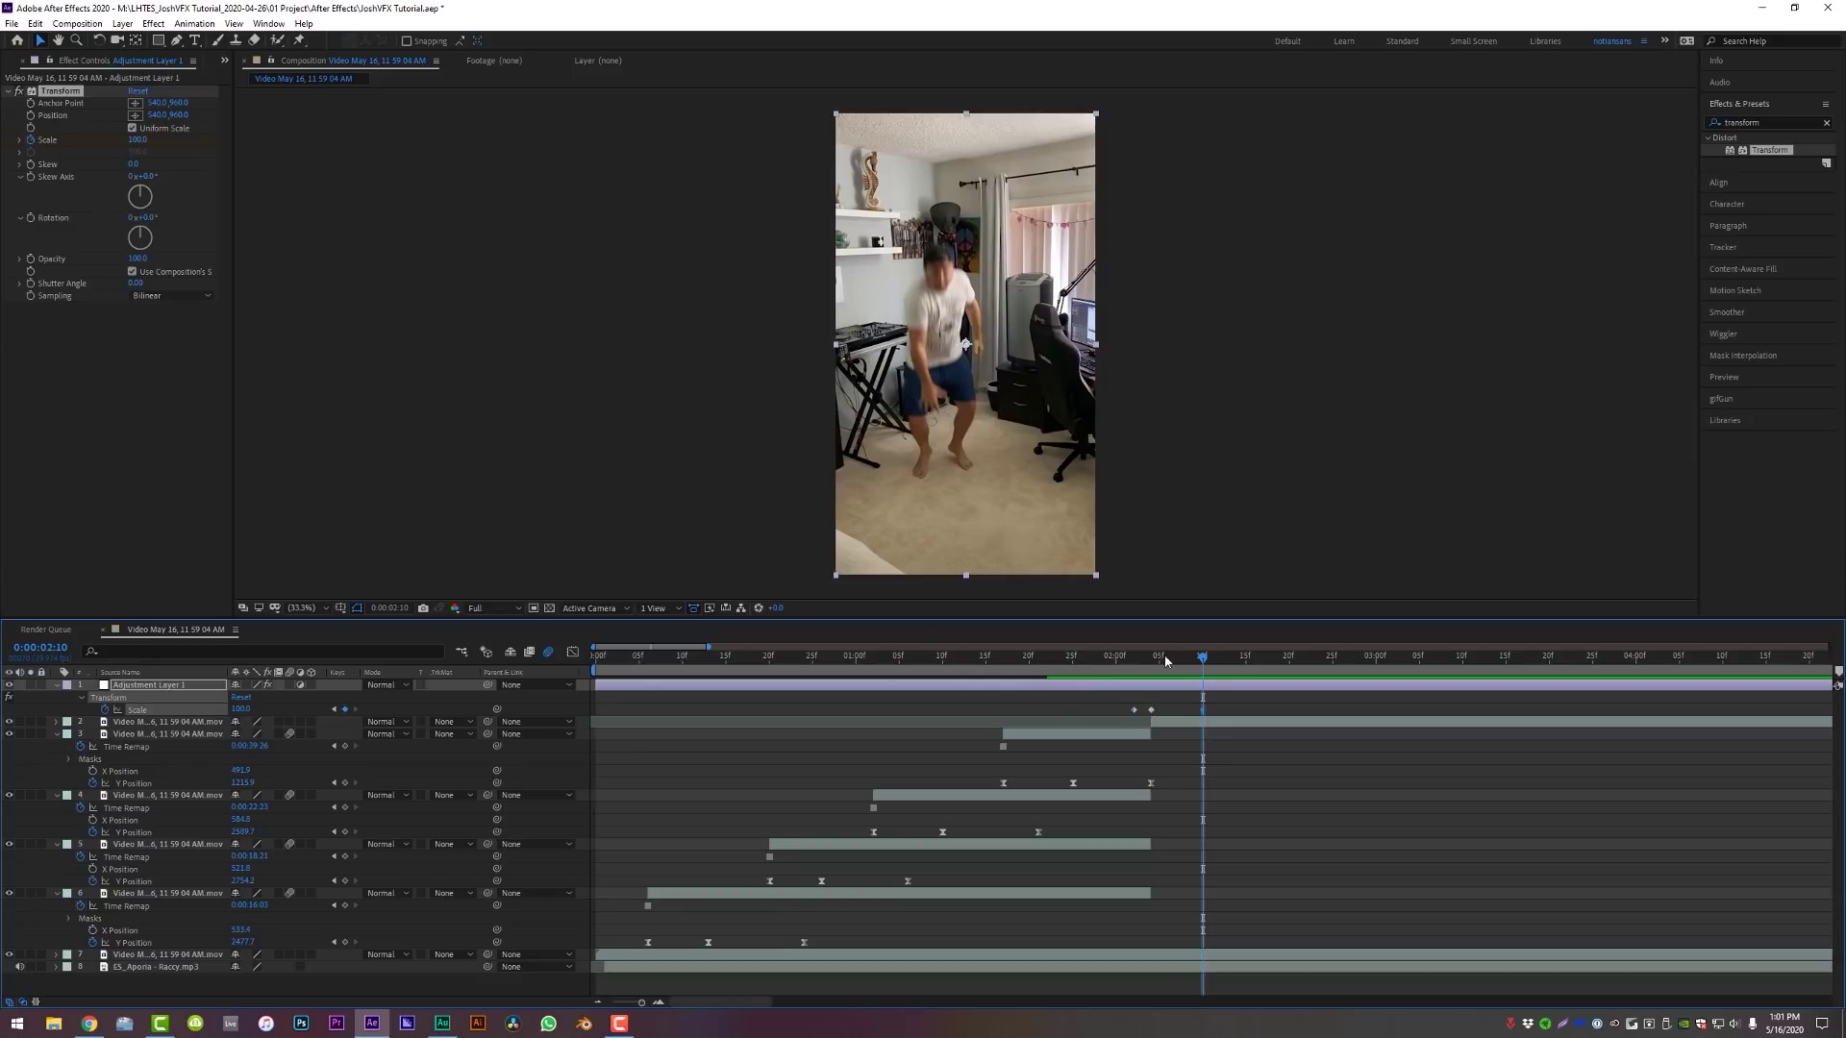
pyautogui.press('j')
pyautogui.click(243, 708)
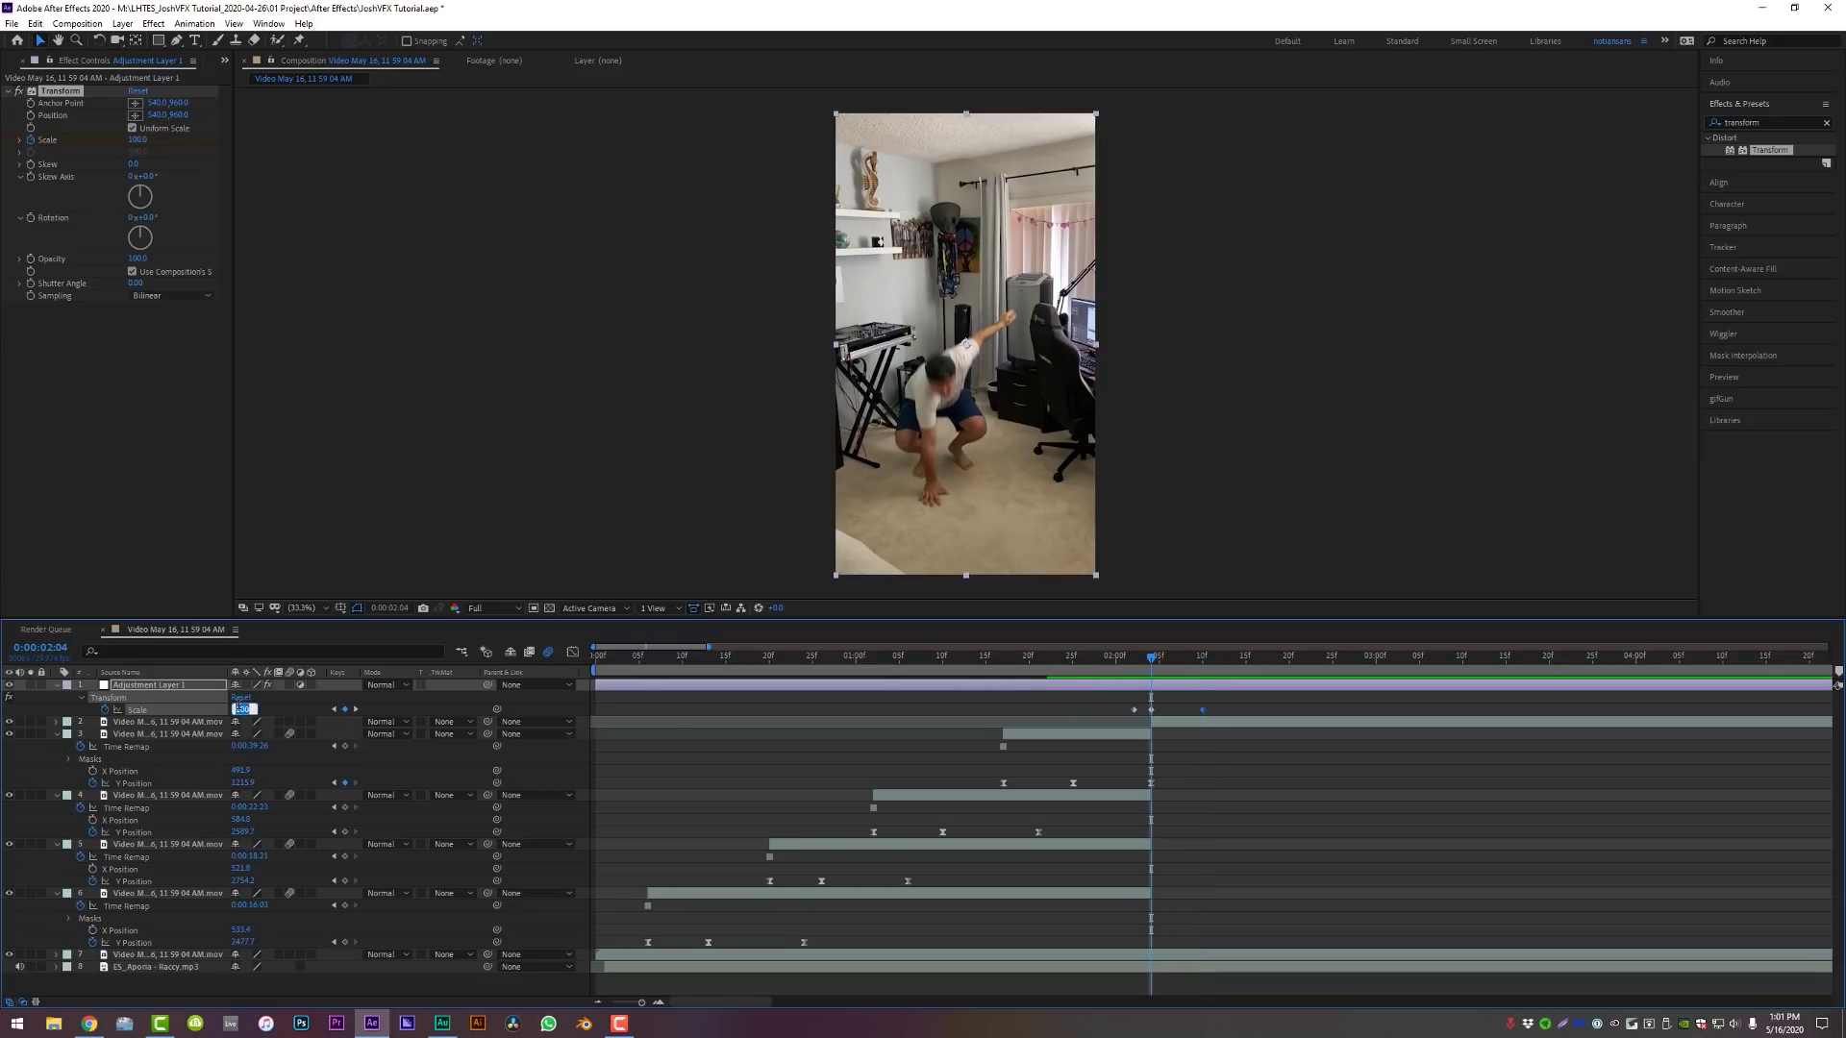
pyautogui.write('150')
pyautogui.press('Return')
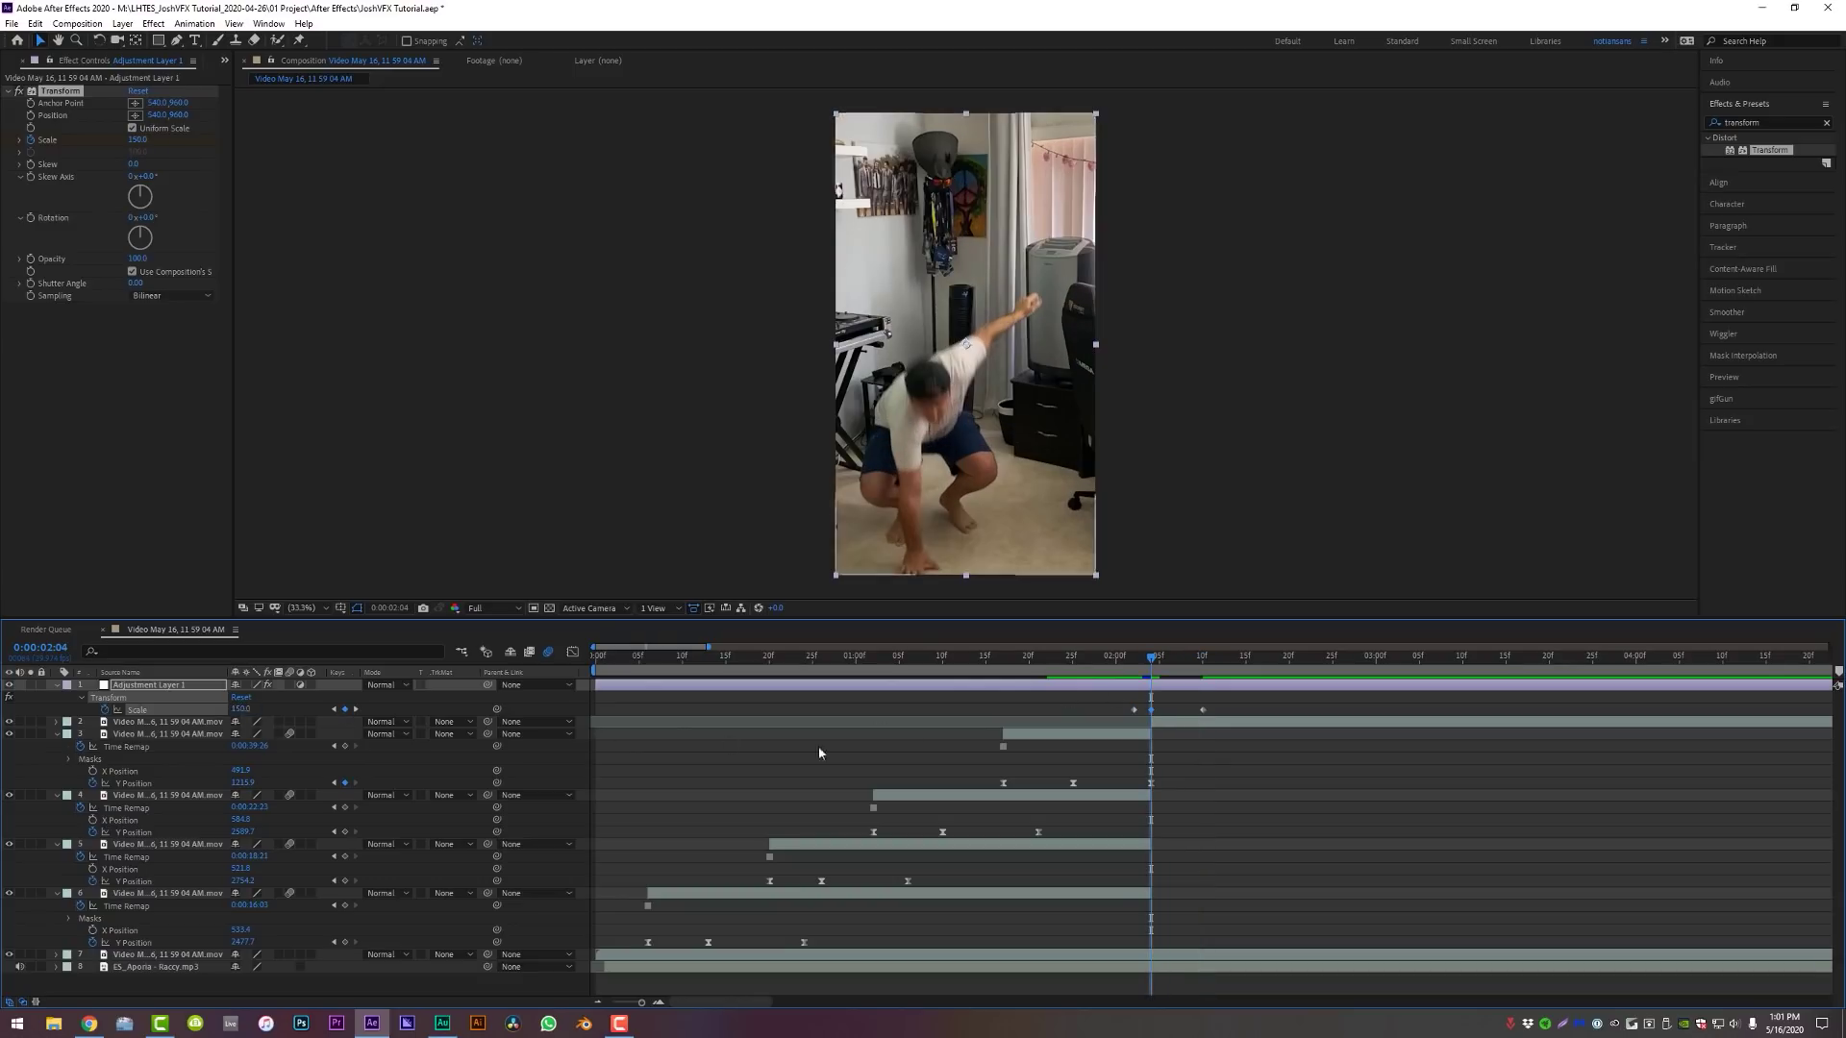
# Preview the scale pump and select all three Scale keyframes
pyautogui.moveTo(1138, 662); pyautogui.dragTo(1114, 672)
pyautogui.press('space')
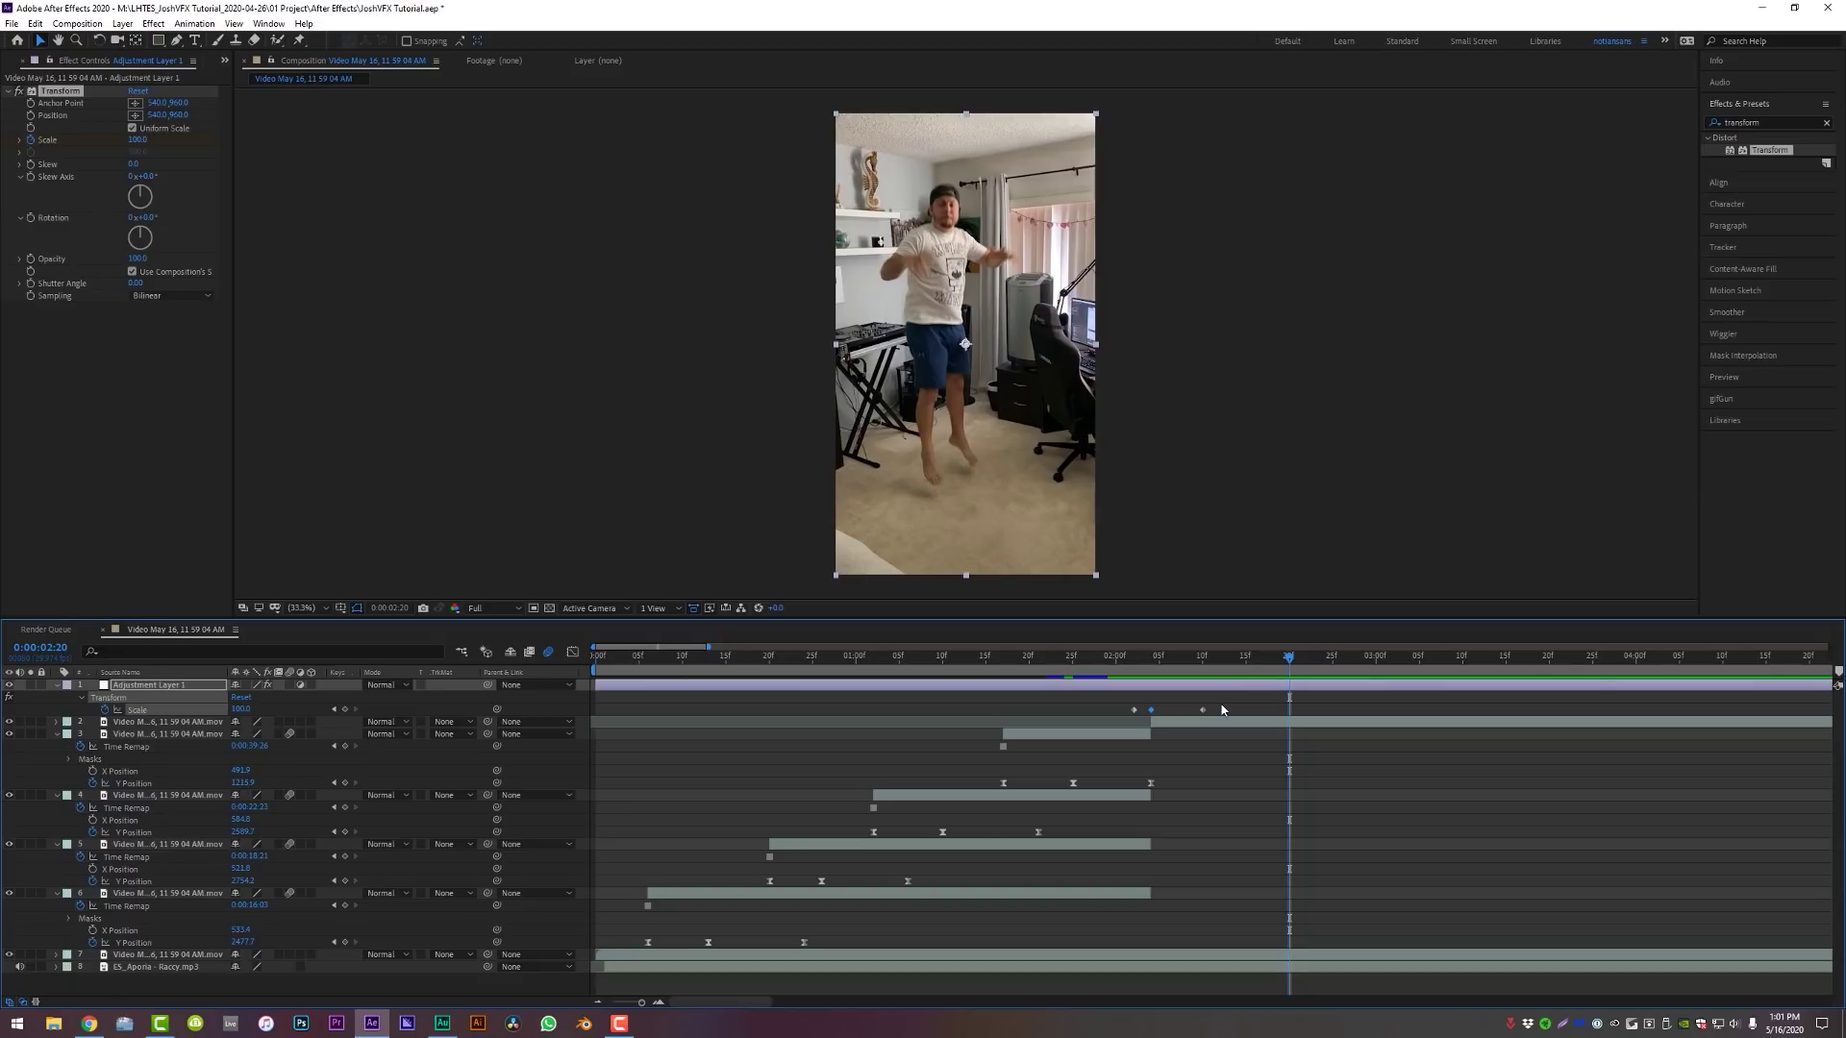
pyautogui.moveTo(1222, 710); pyautogui.dragTo(1138, 721)
pyautogui.click(572, 654)
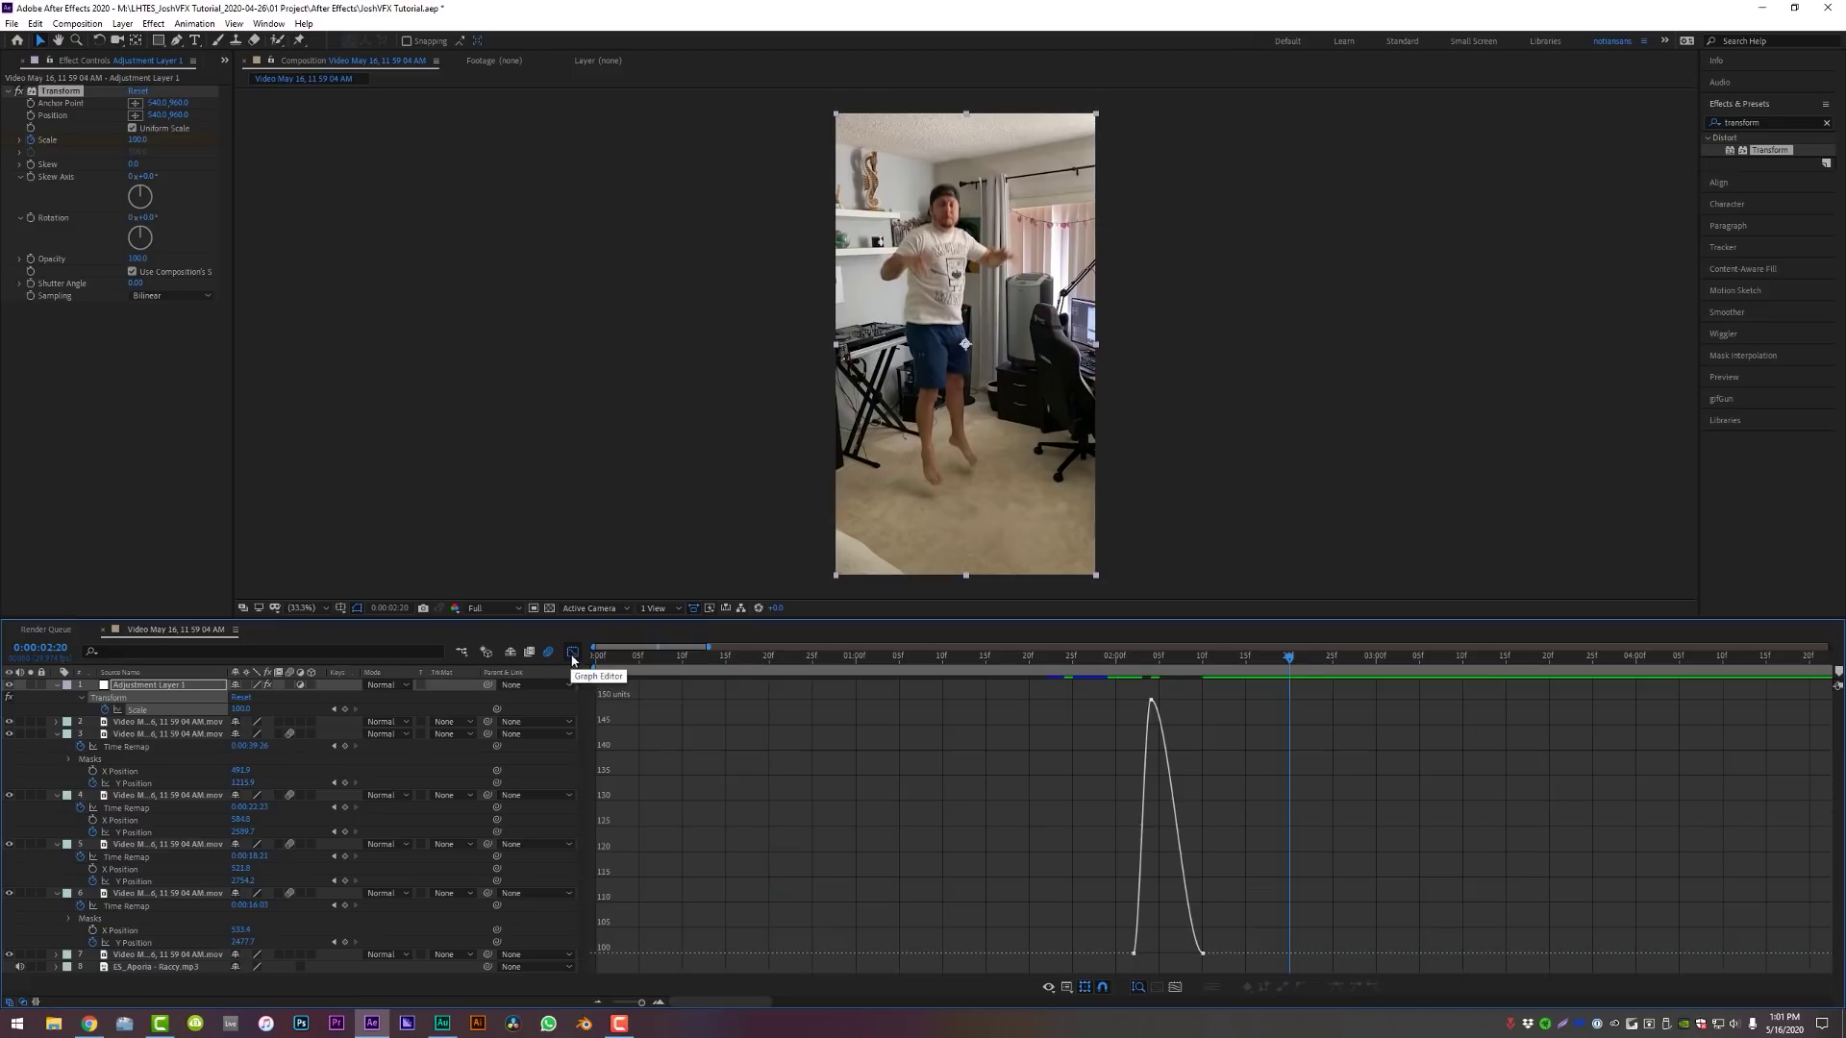
# Ease the Scale curve: steep rise from the first keyframe, wider ease off the peak, straight fall
pyautogui.click(1134, 953)
pyautogui.moveTo(1138, 953); pyautogui.dragTo(1099, 912)
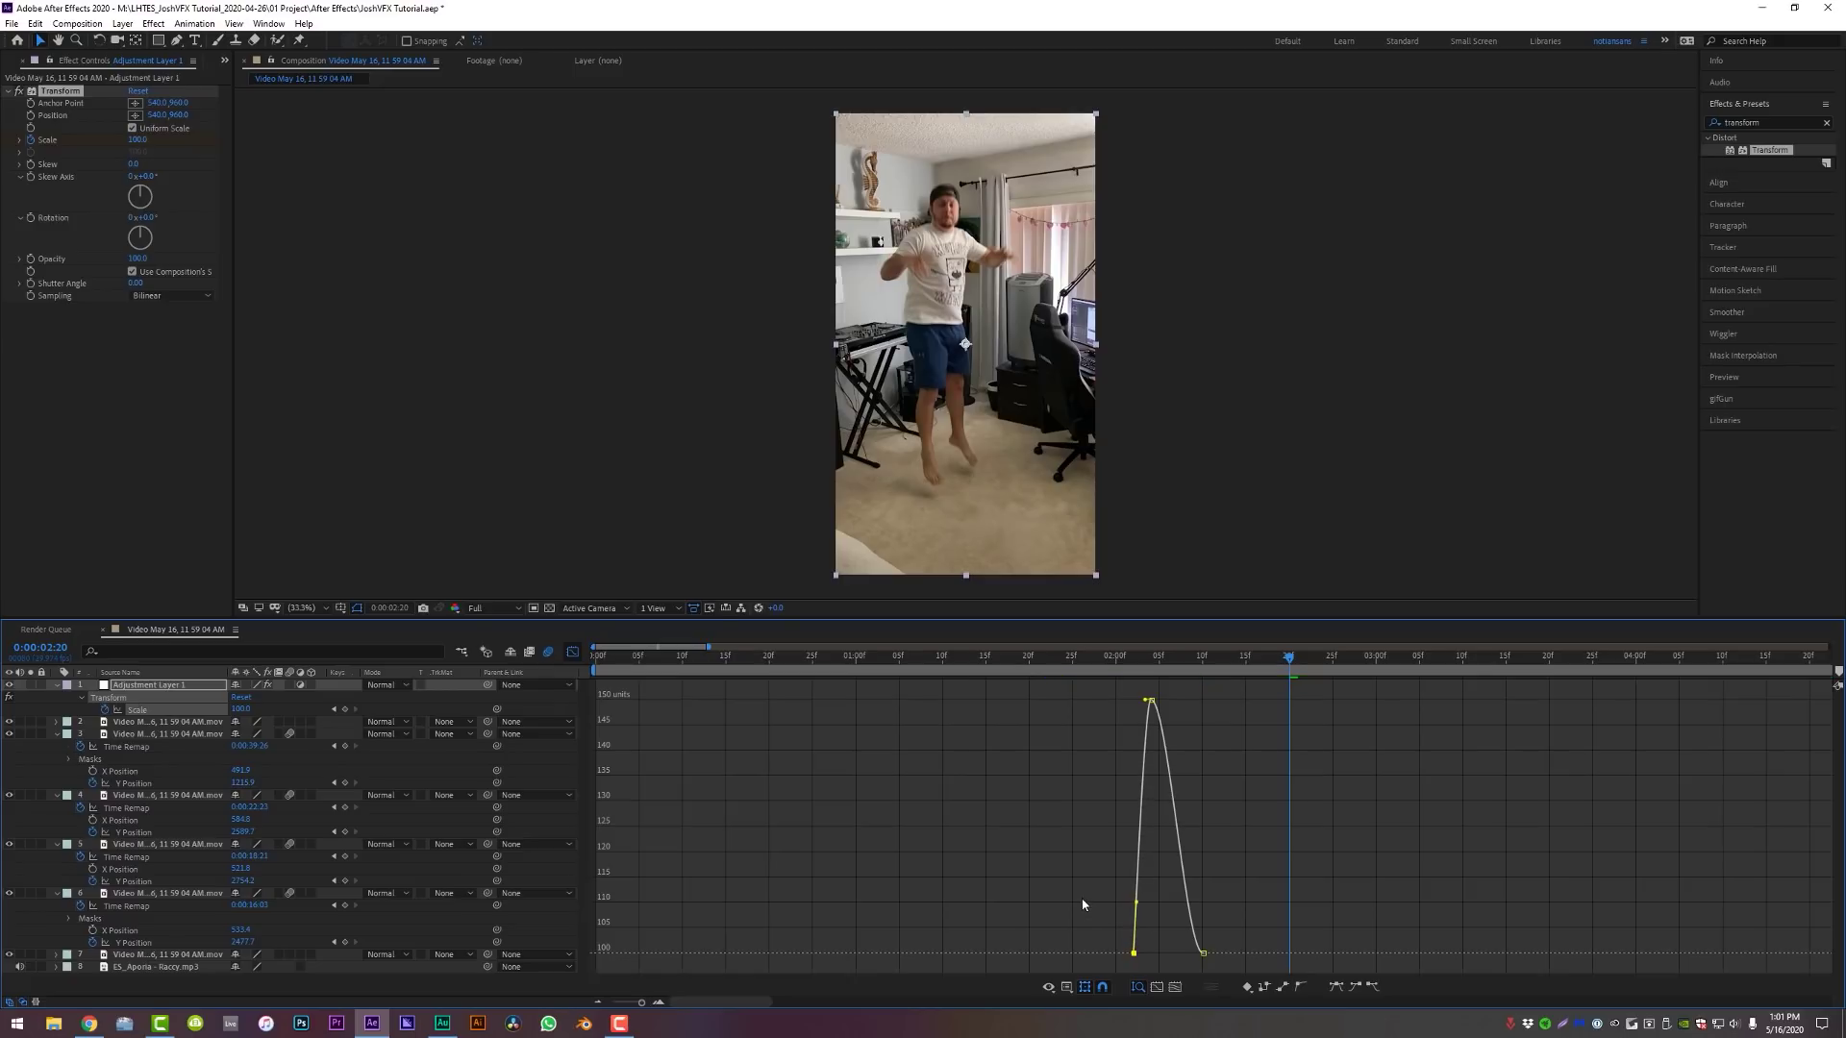
pyautogui.click(1149, 702)
pyautogui.moveTo(1172, 700); pyautogui.dragTo(1176, 699)
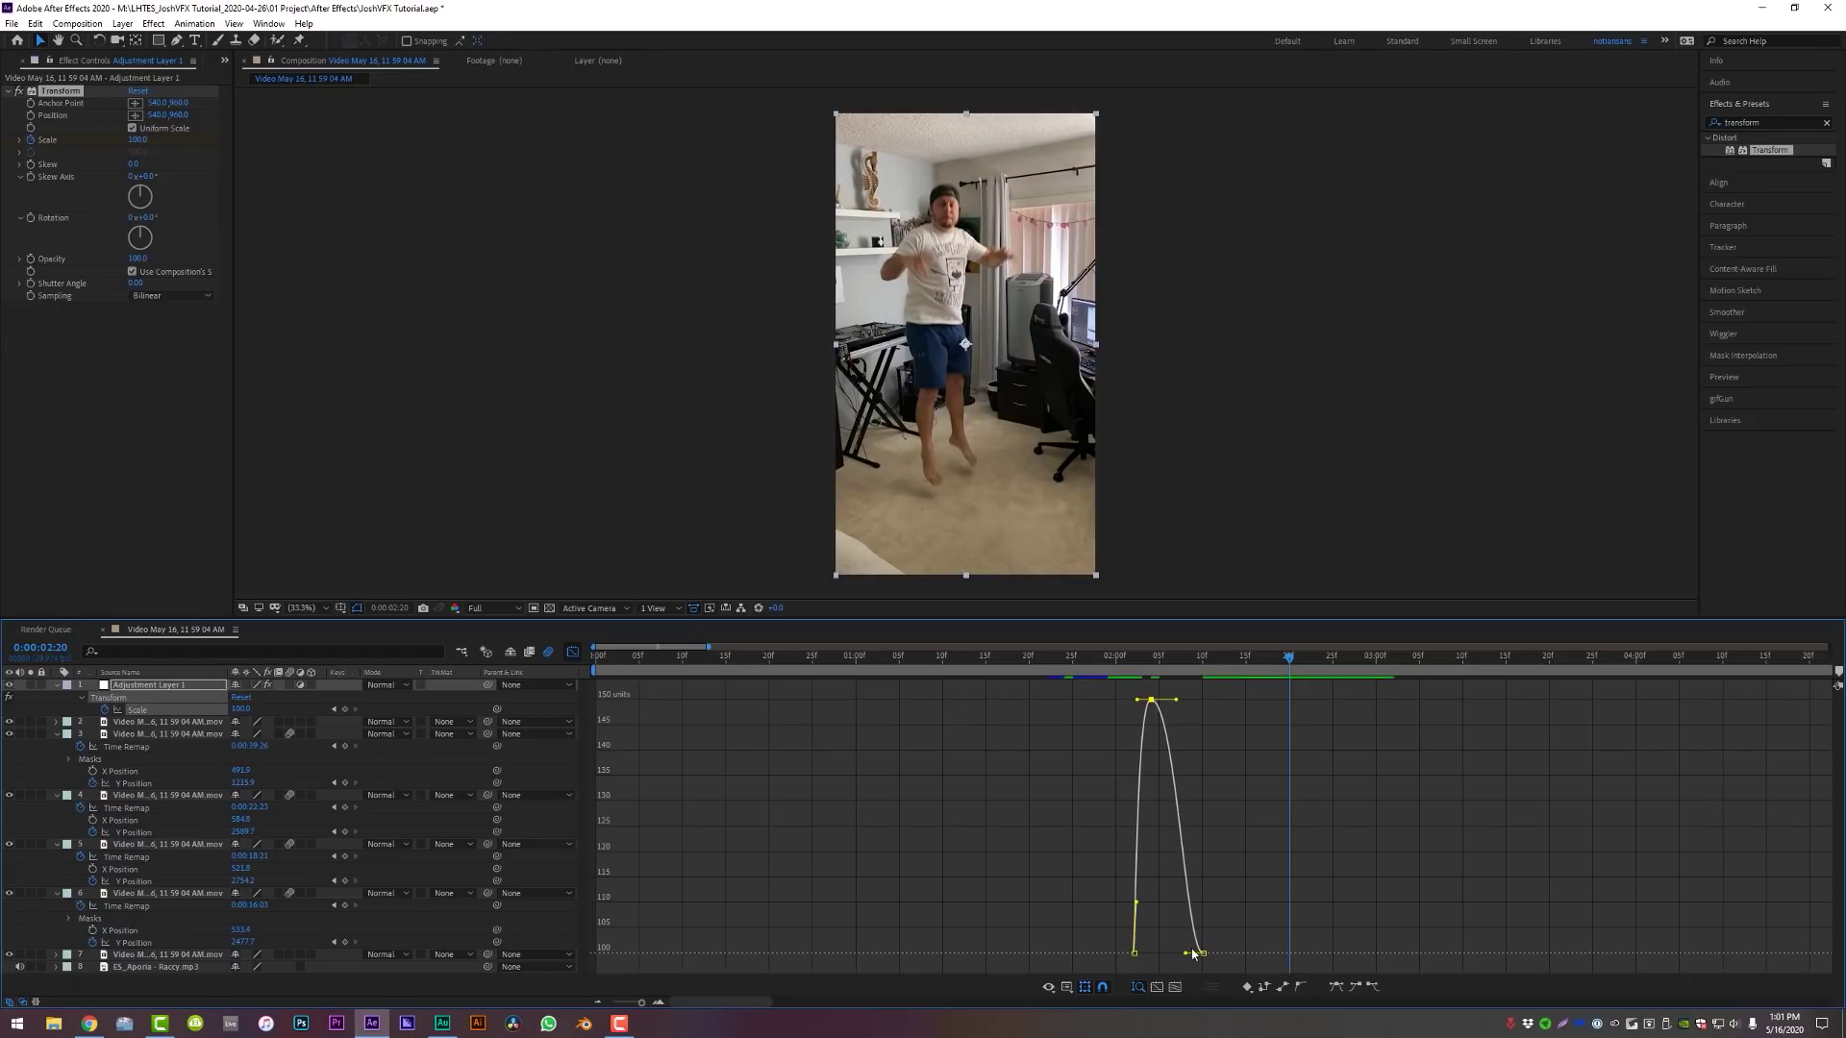
pyautogui.moveTo(1185, 953); pyautogui.dragTo(1223, 957)
pyautogui.click(1090, 655)
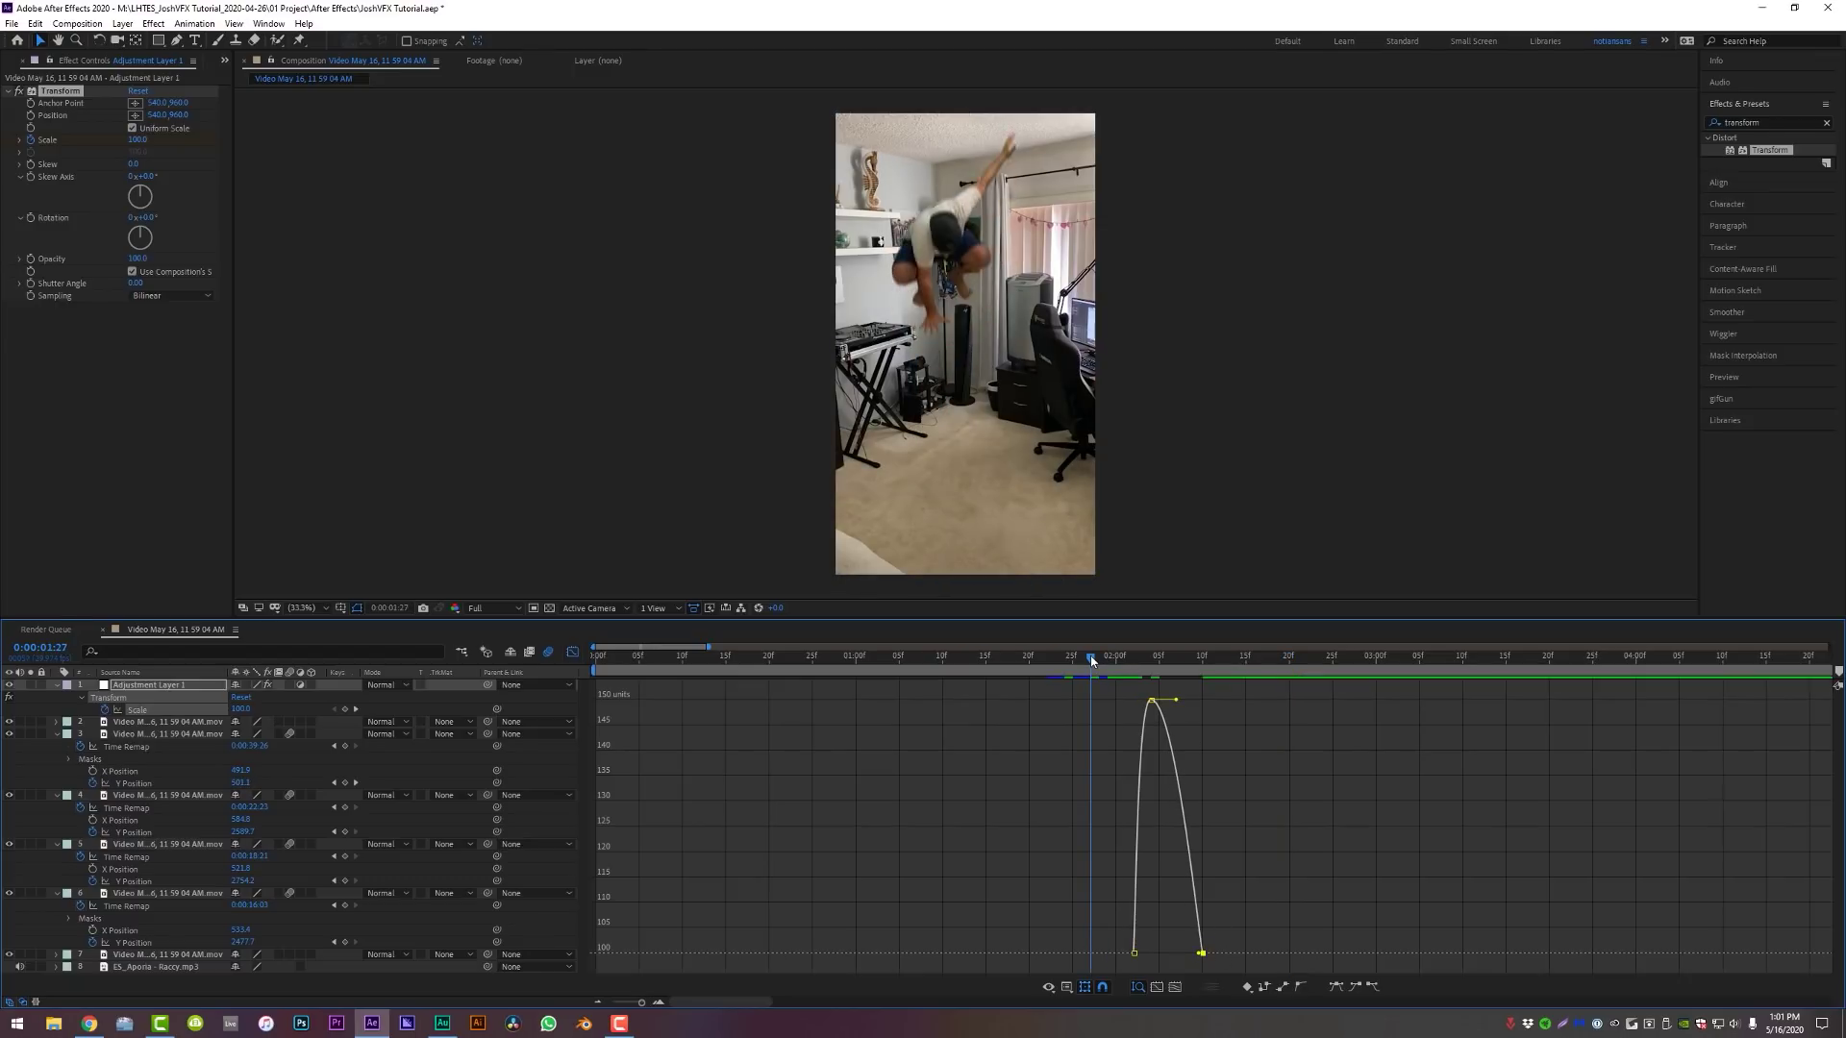
# Back in the keyframe view, select the three Scale pump keyframes and review up to 0:00:06:19
pyautogui.press('space')
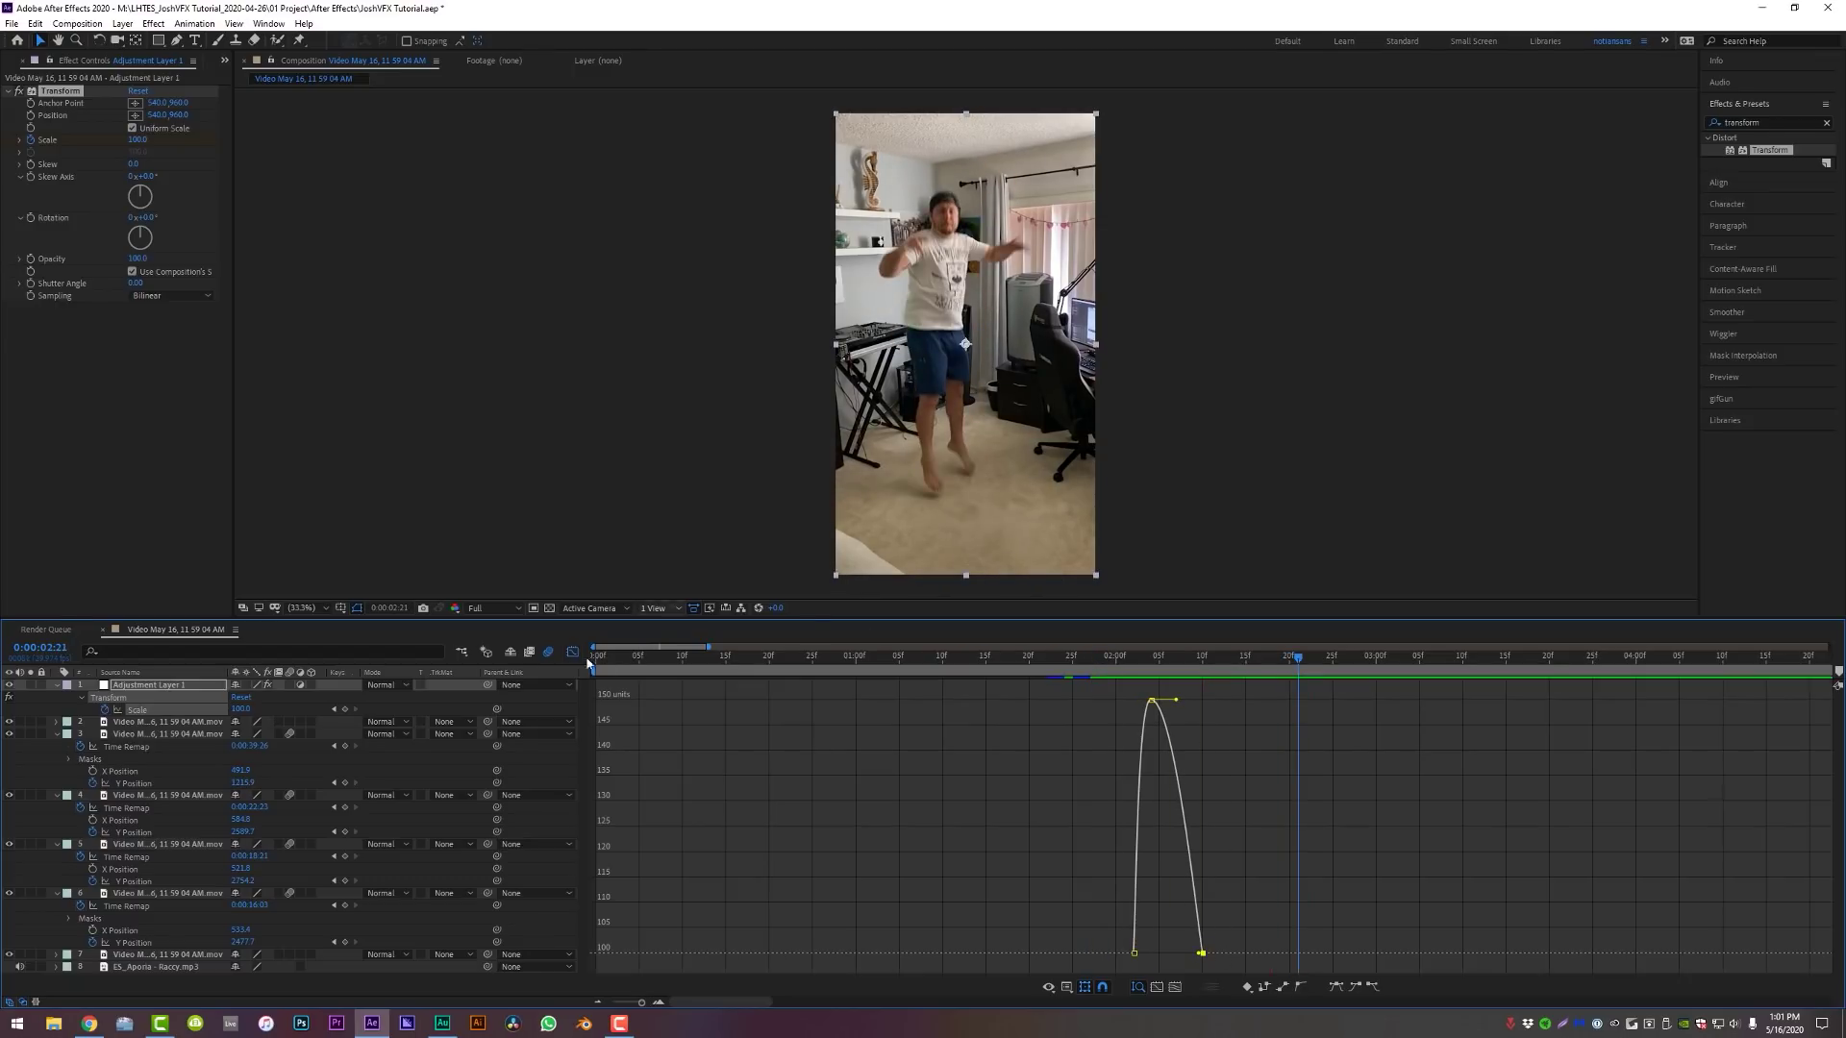
pyautogui.click(573, 653)
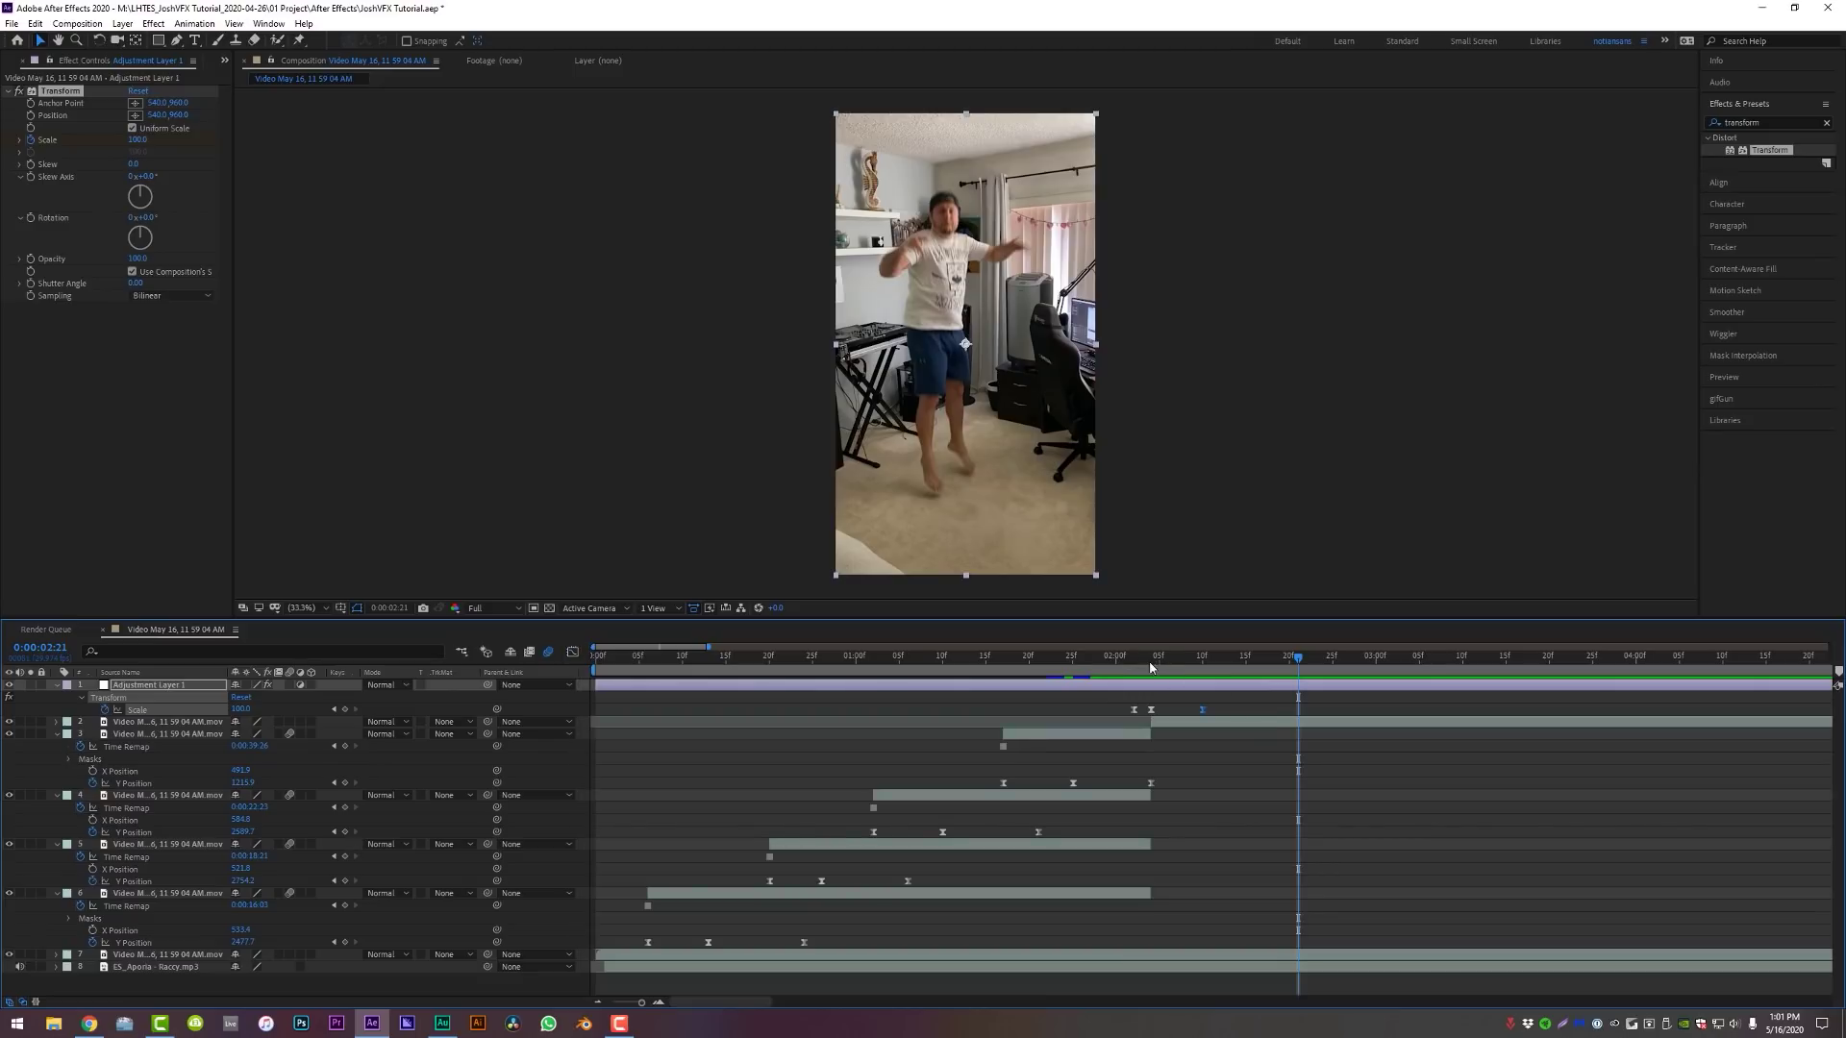
pyautogui.moveTo(1217, 726); pyautogui.dragTo(1120, 706)
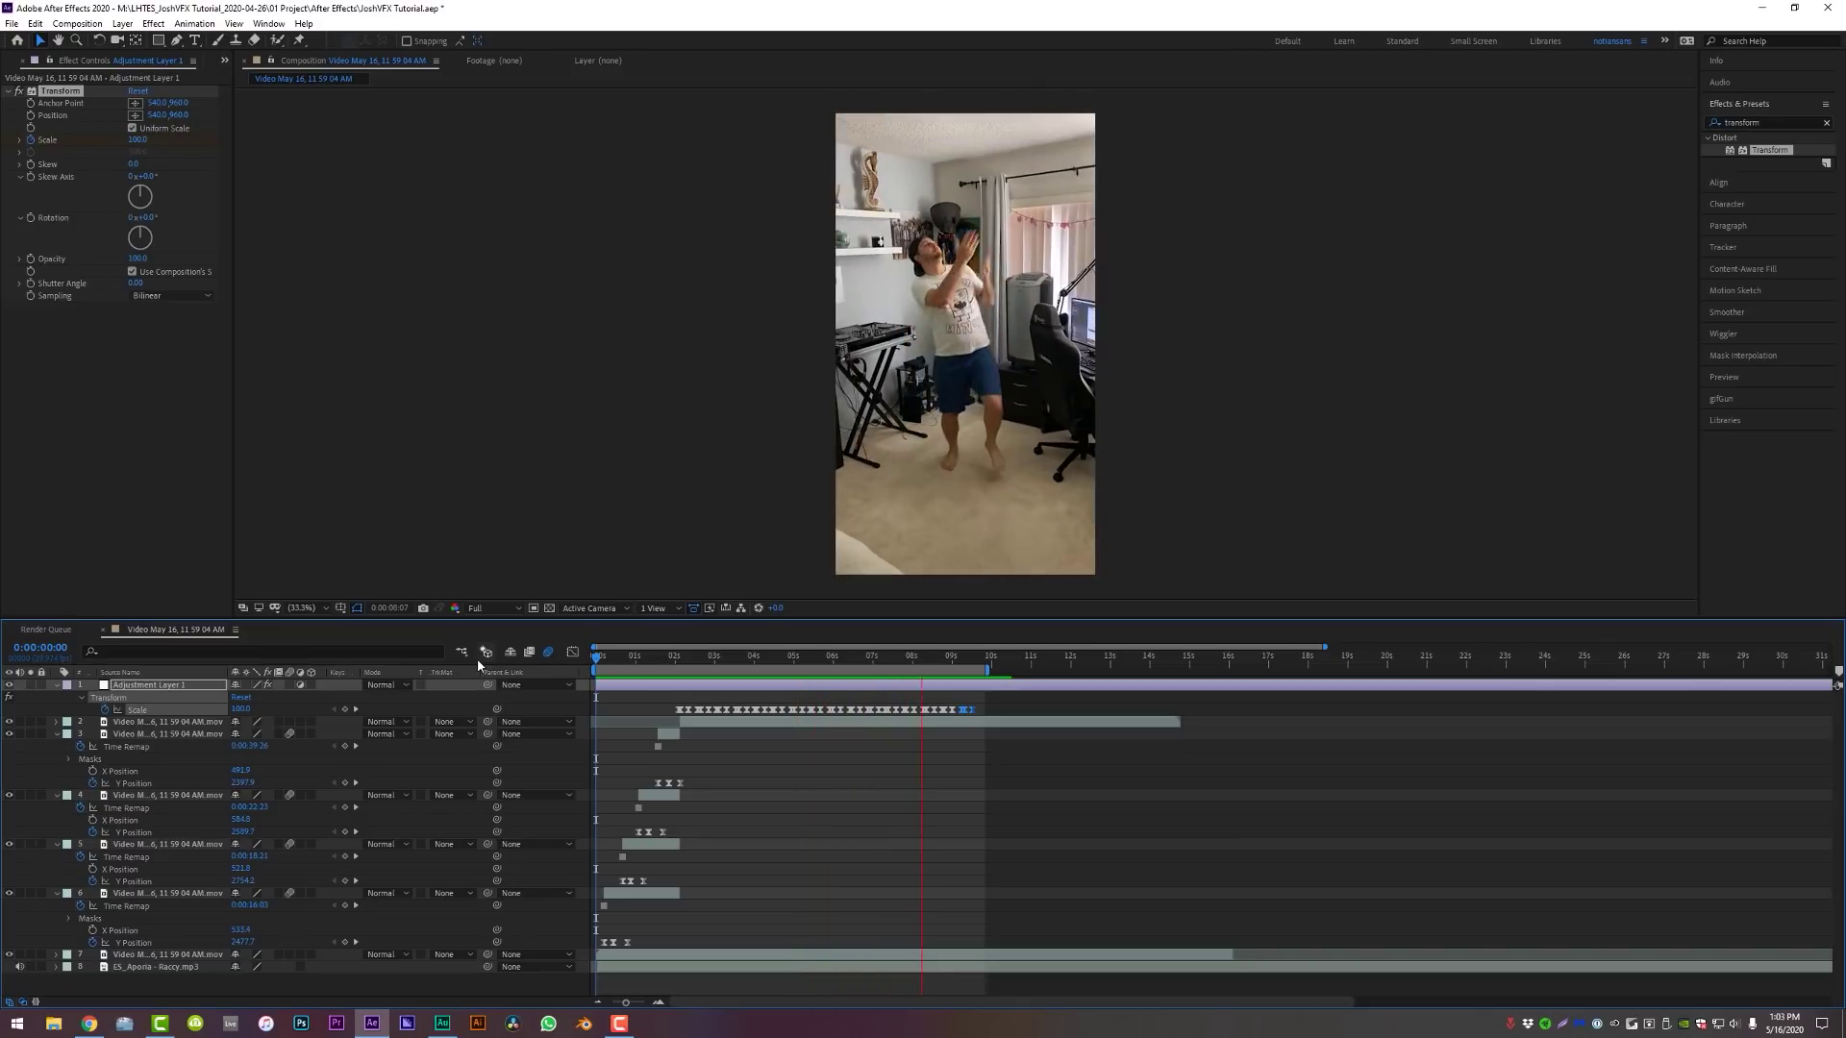
pyautogui.click(857, 667)
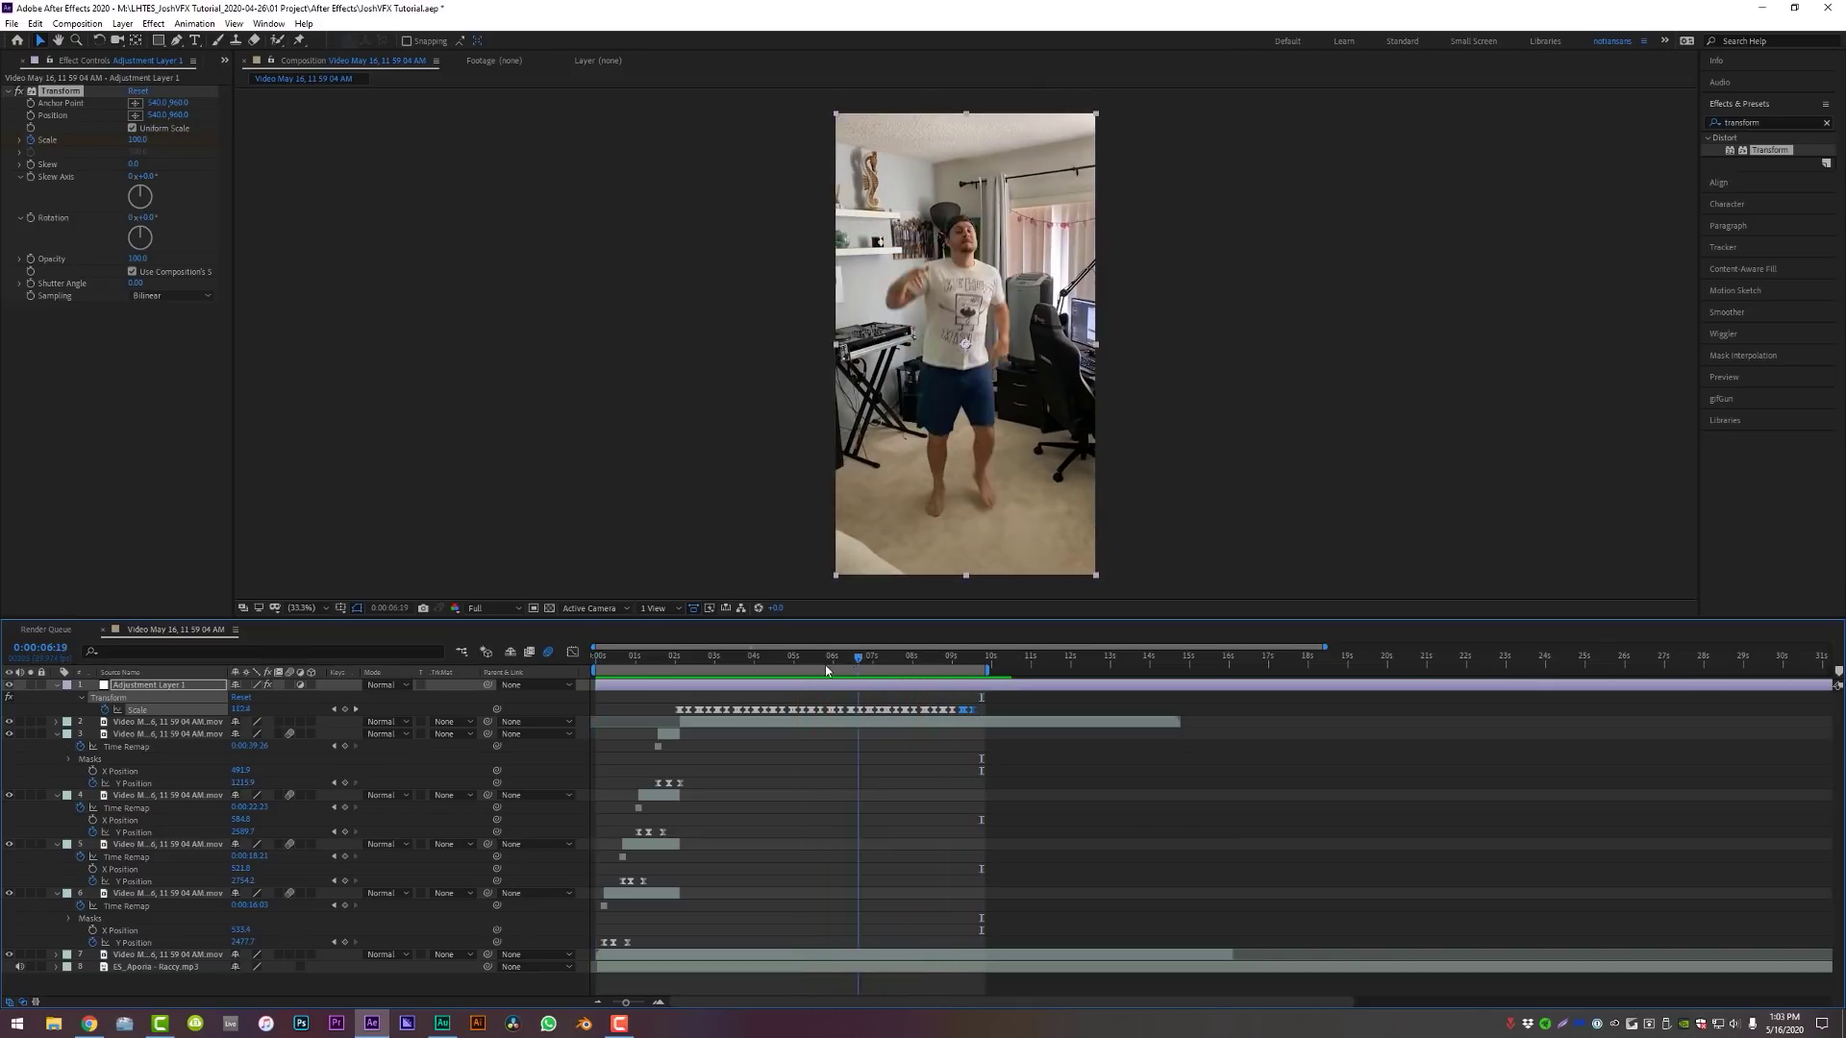
pyautogui.moveTo(796, 671); pyautogui.dragTo(723, 671)
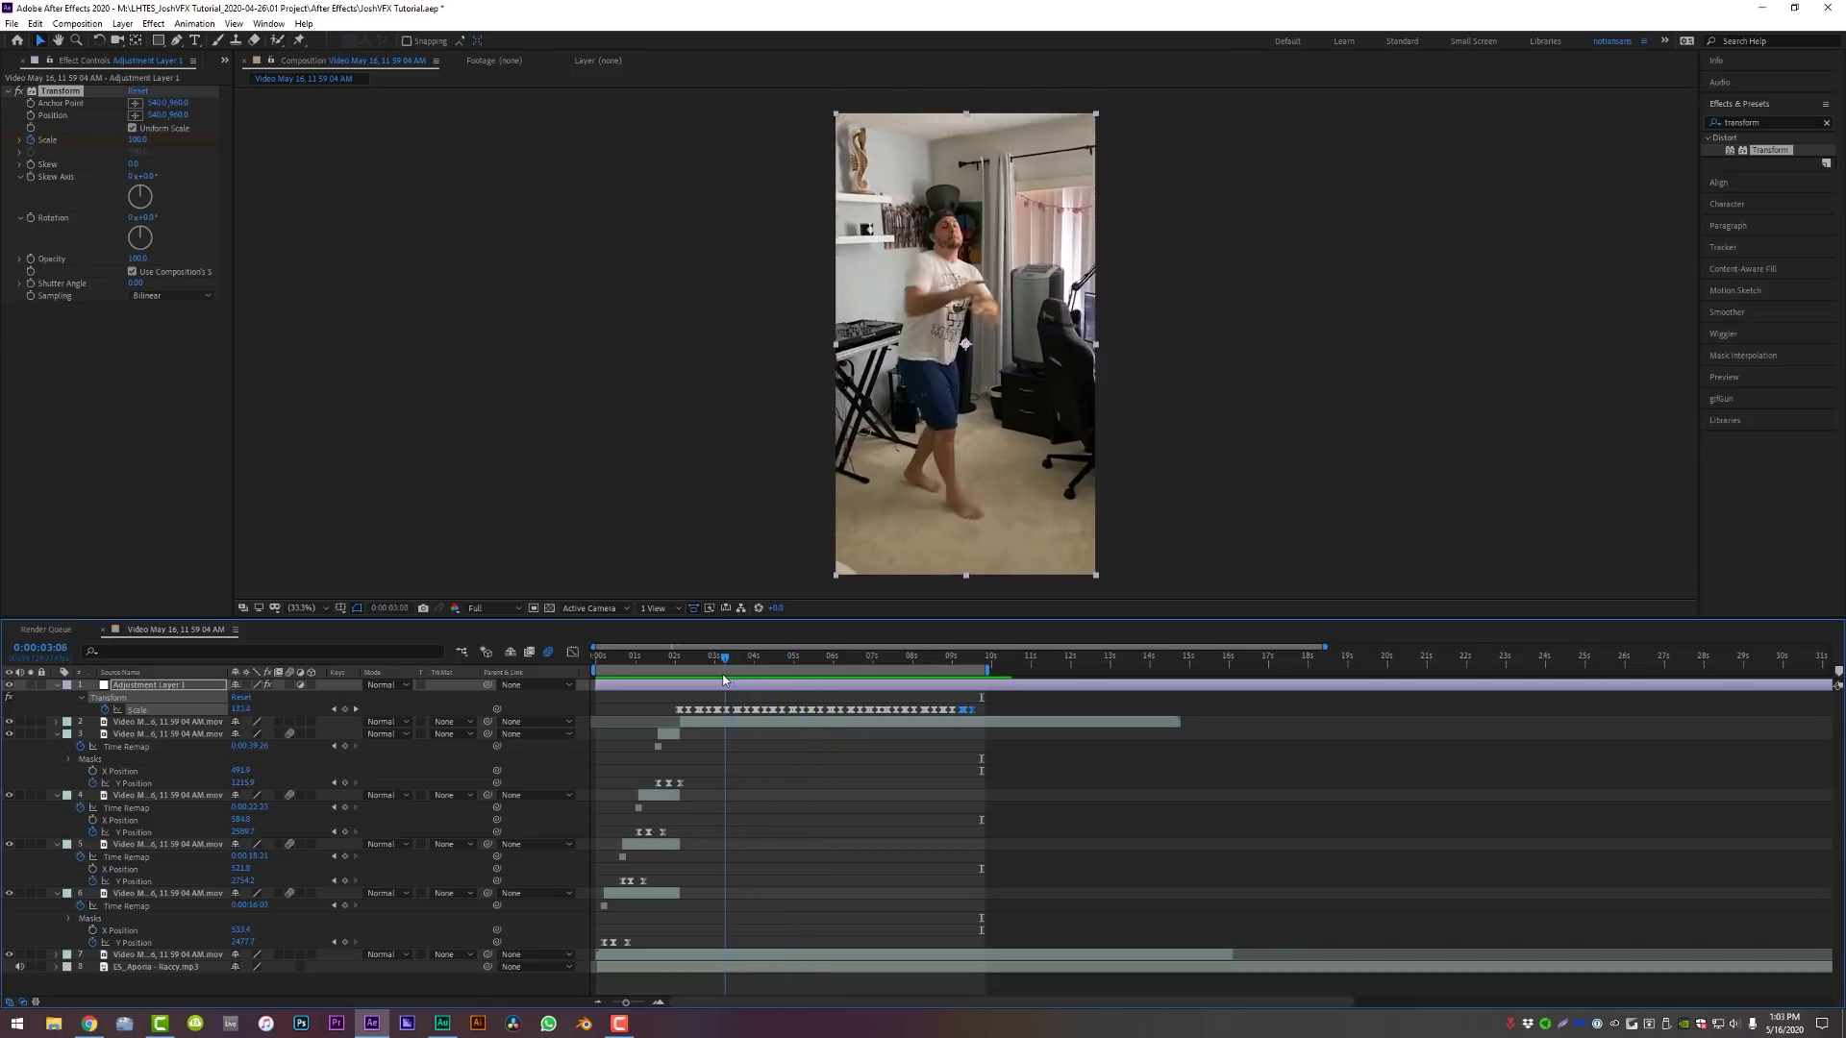
pyautogui.moveTo(627, 1005); pyautogui.dragTo(636, 1002)
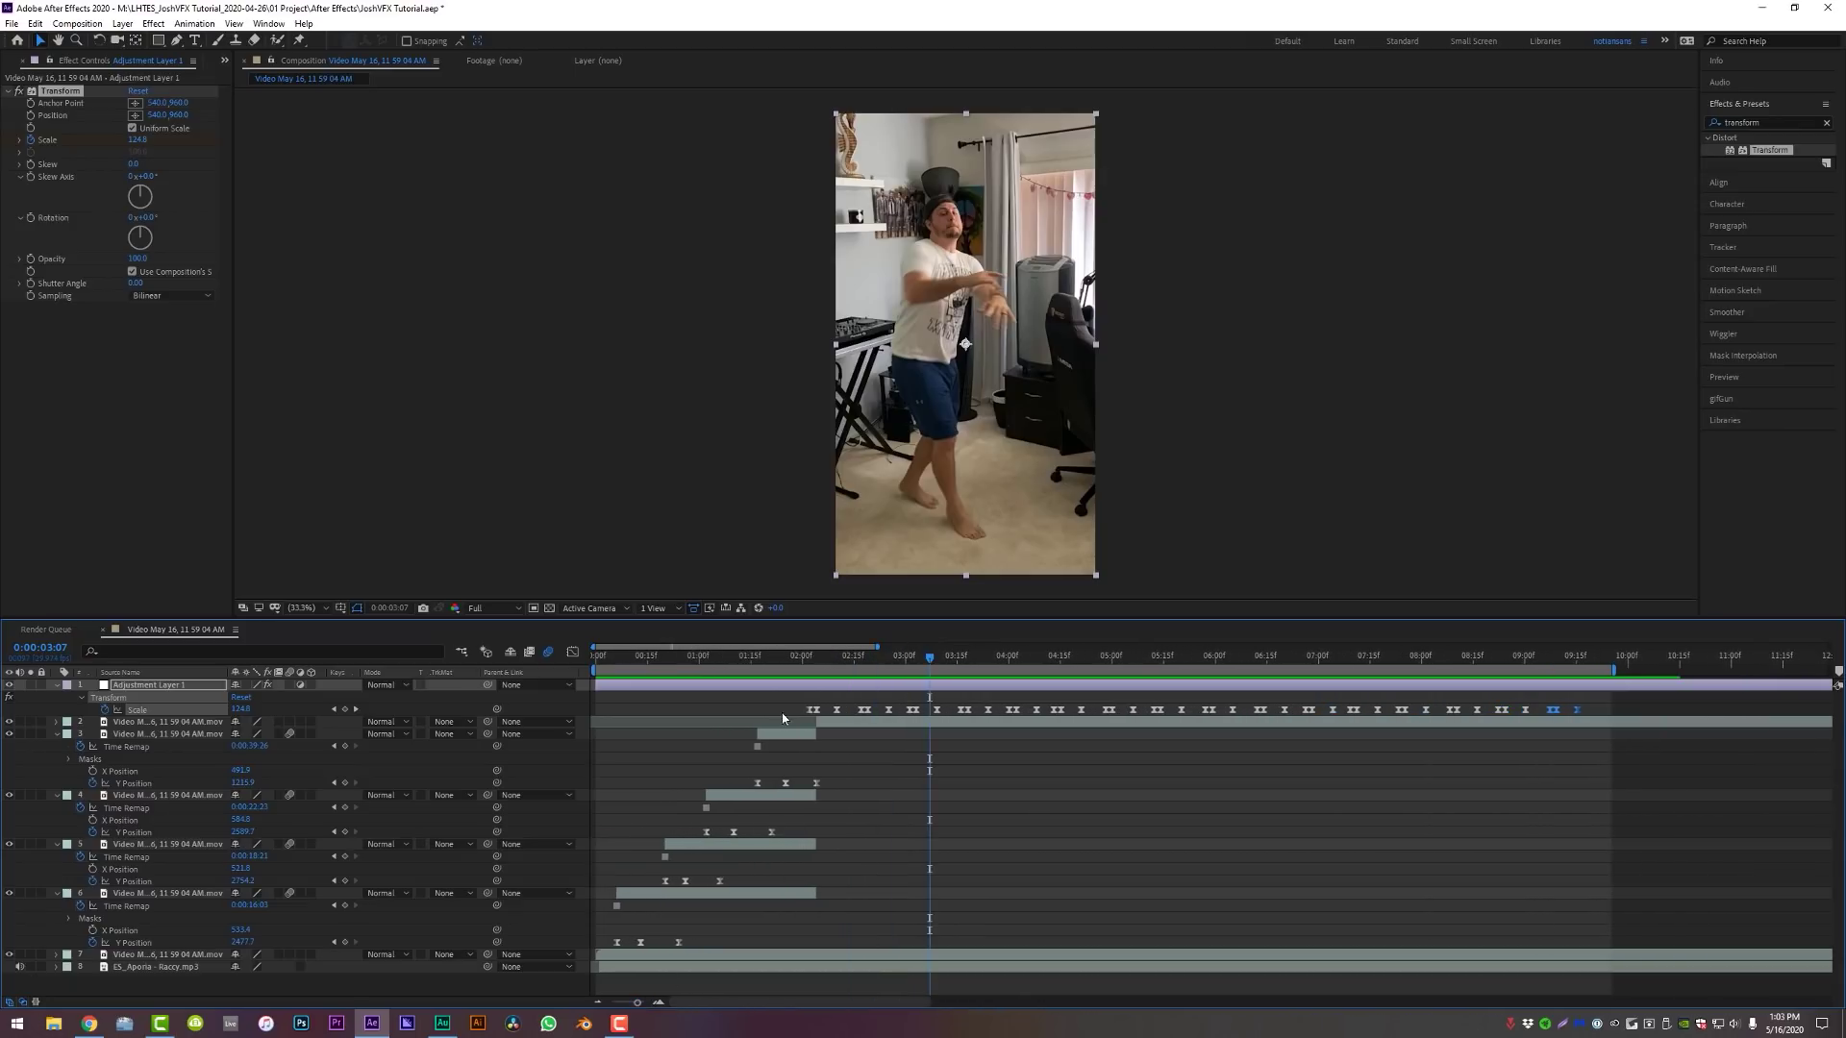
pyautogui.click(821, 659)
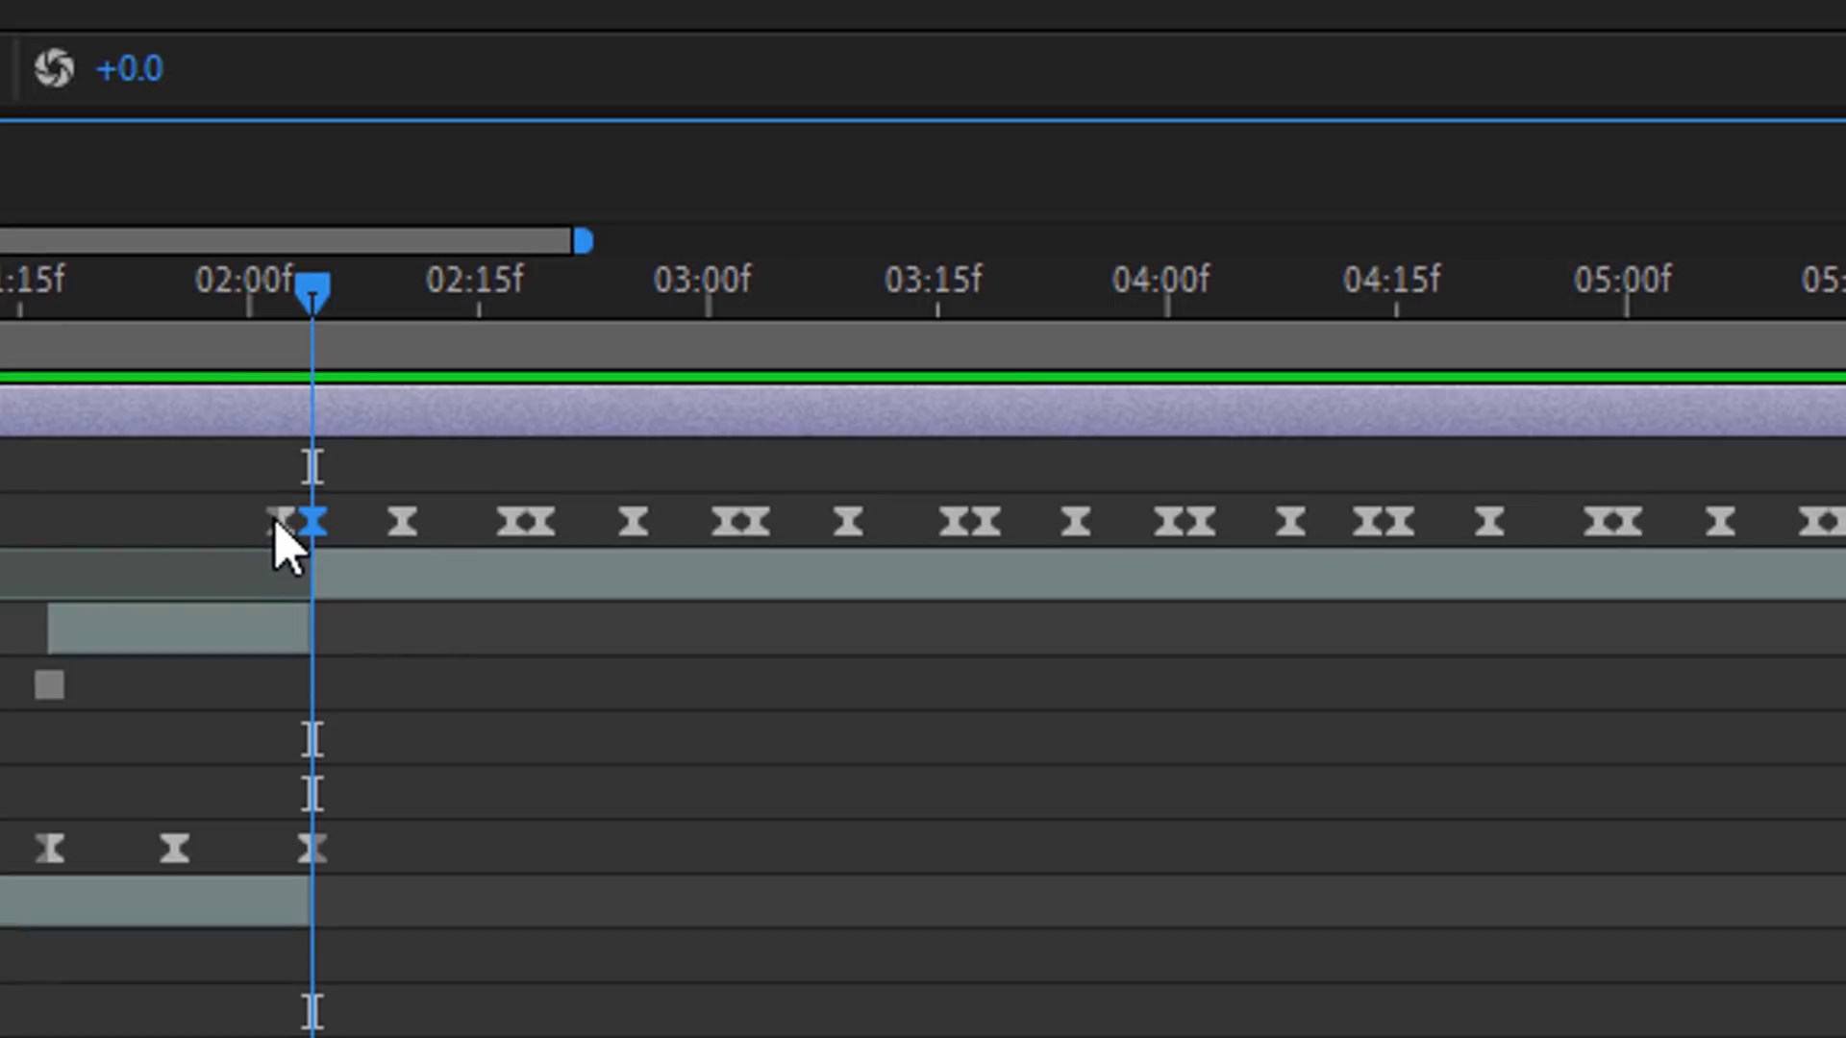
pyautogui.click(400, 522)
pyautogui.click(314, 523)
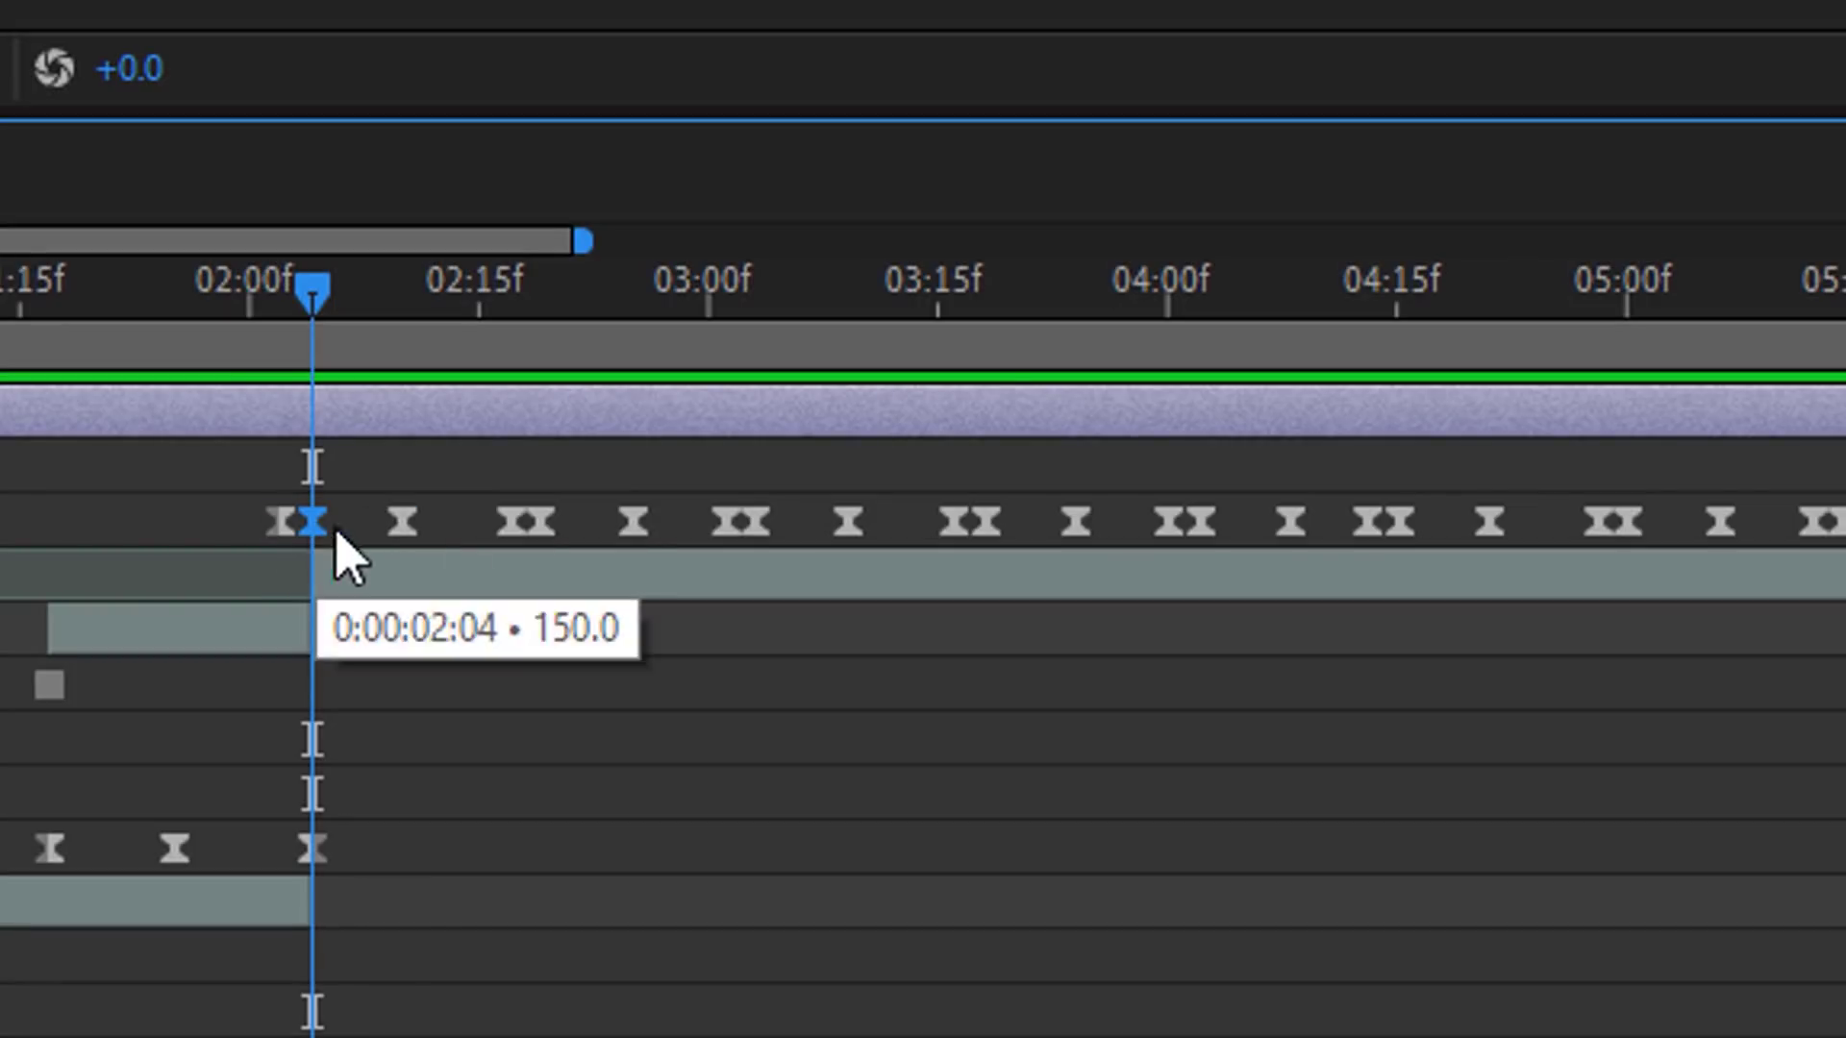
pyautogui.click(541, 524)
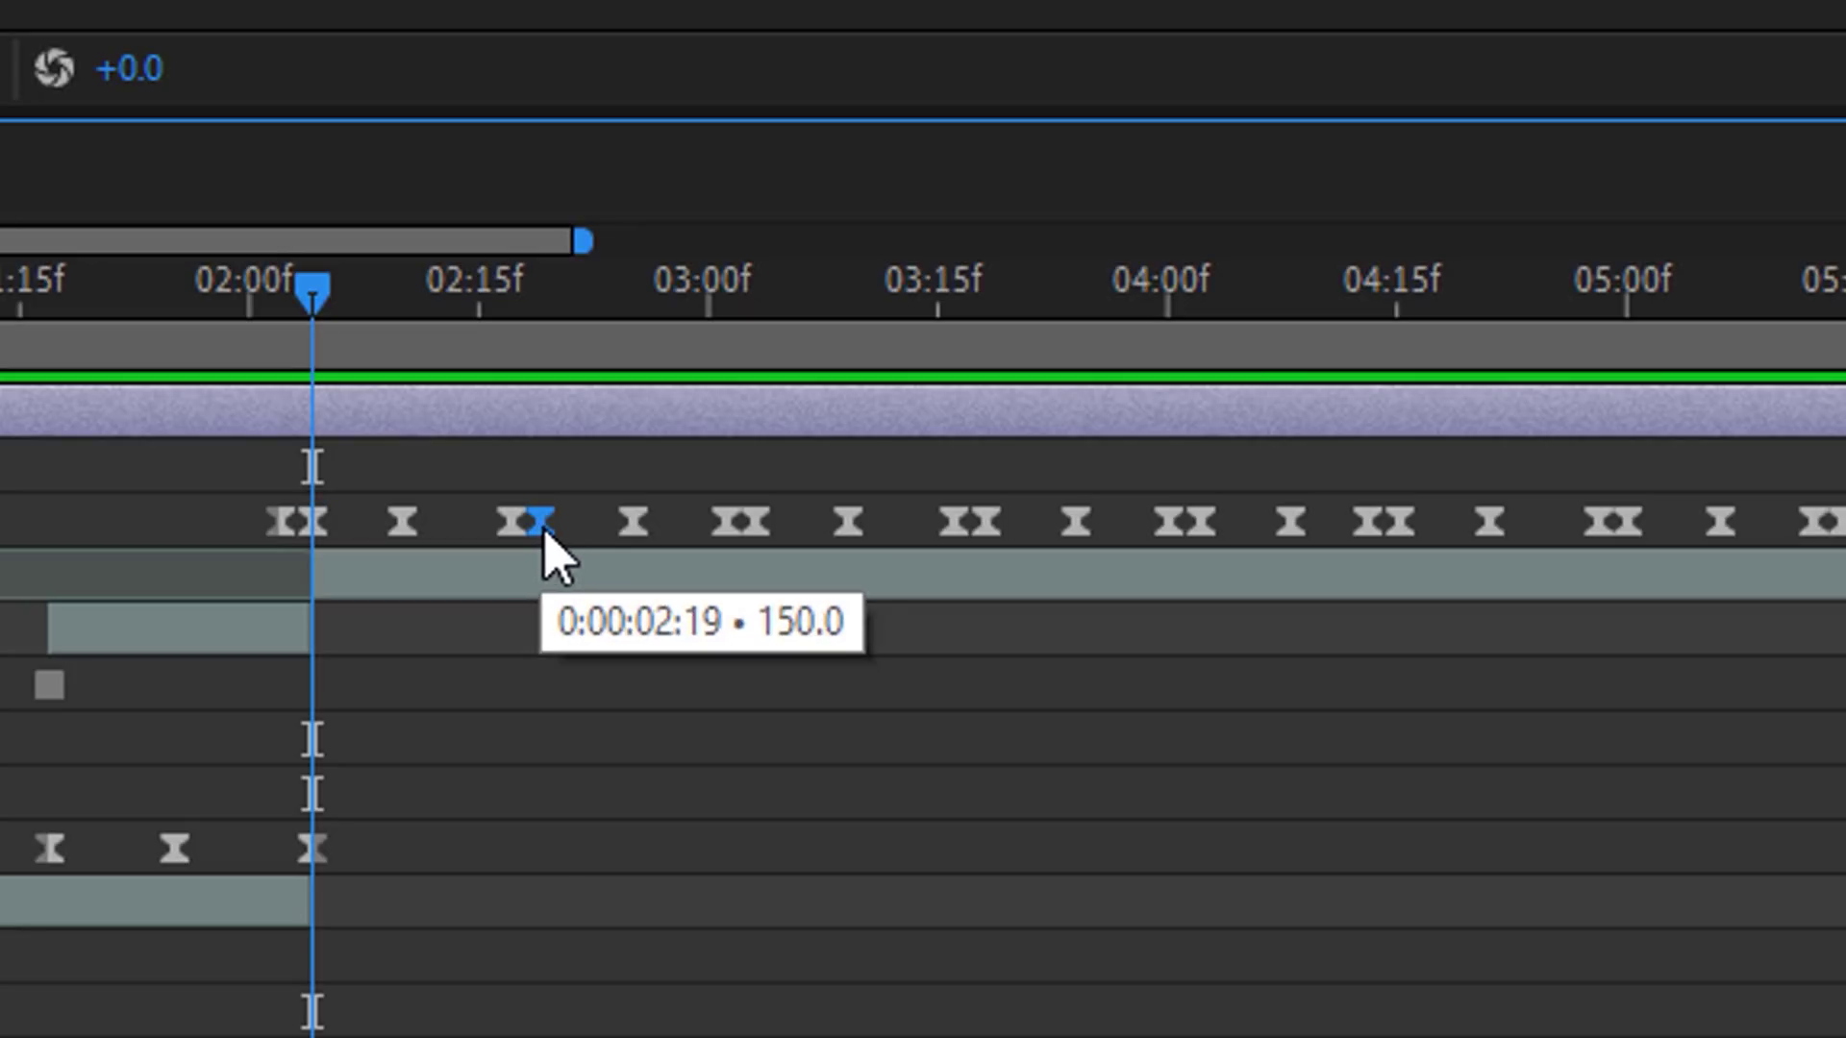
pyautogui.click(759, 524)
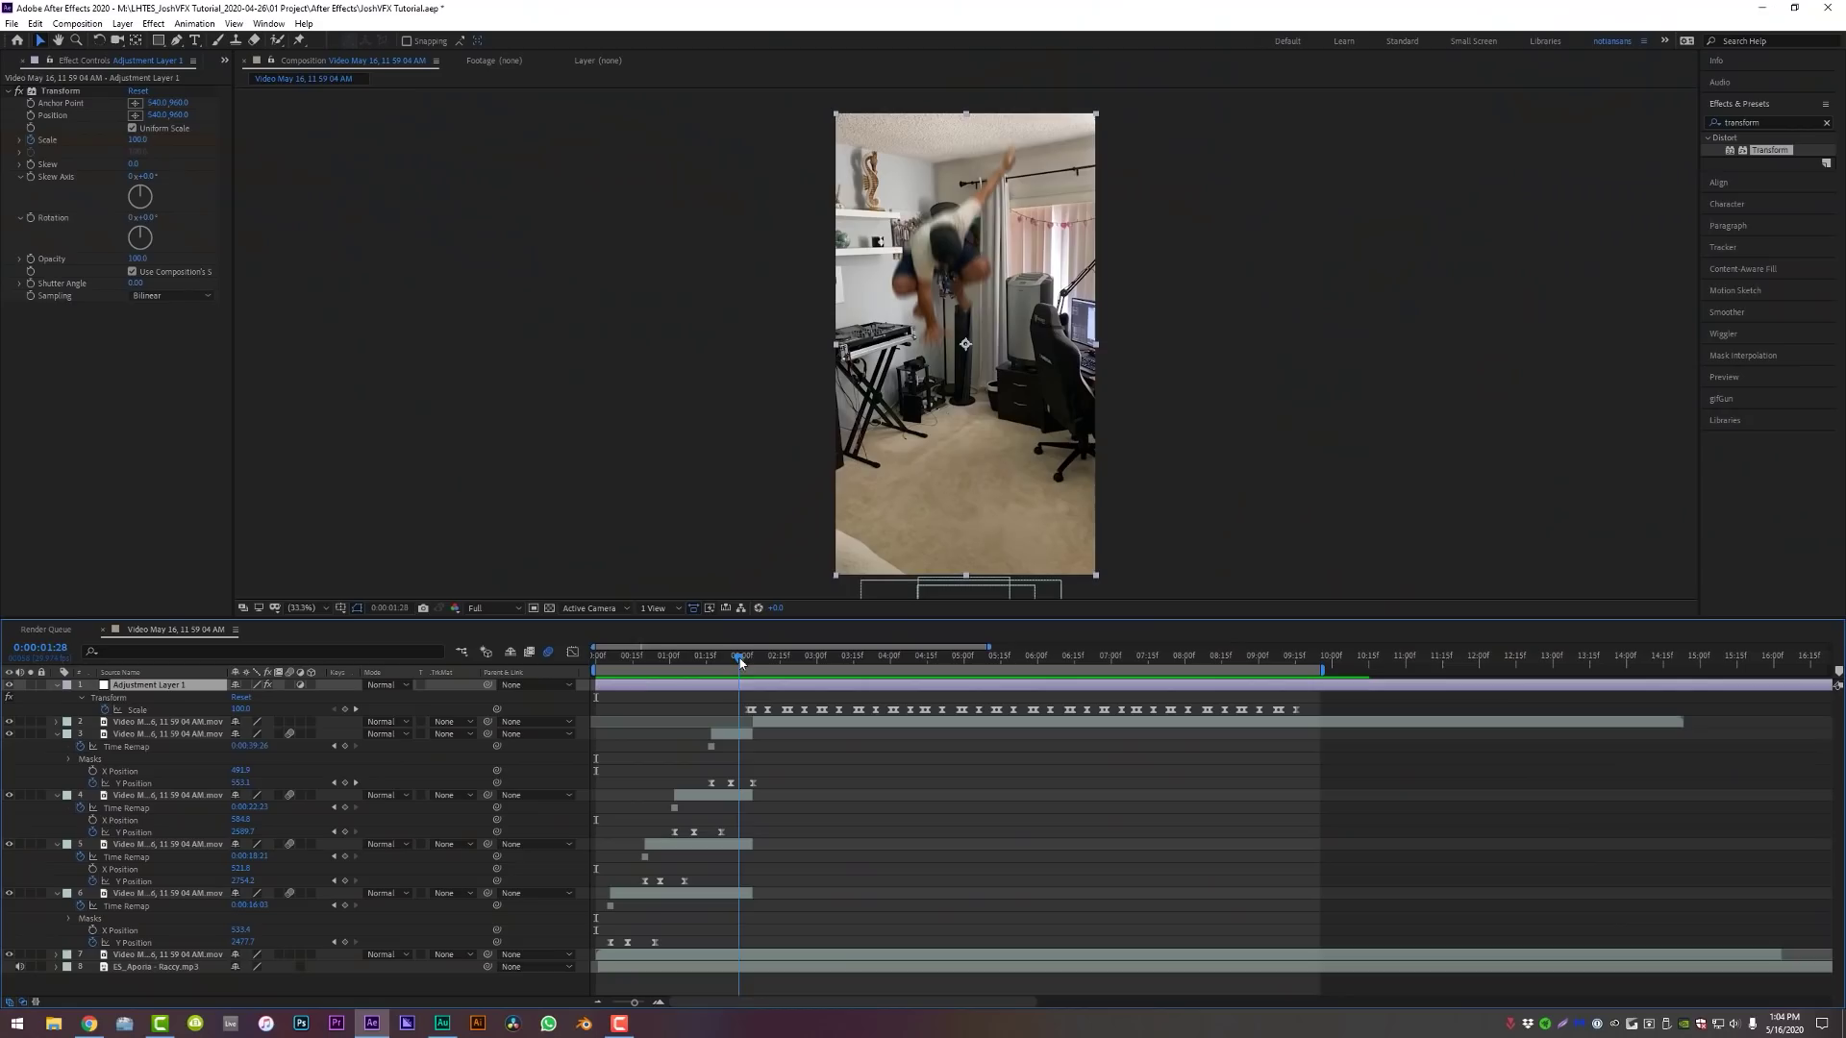
pyautogui.moveTo(740, 661); pyautogui.dragTo(746, 661)
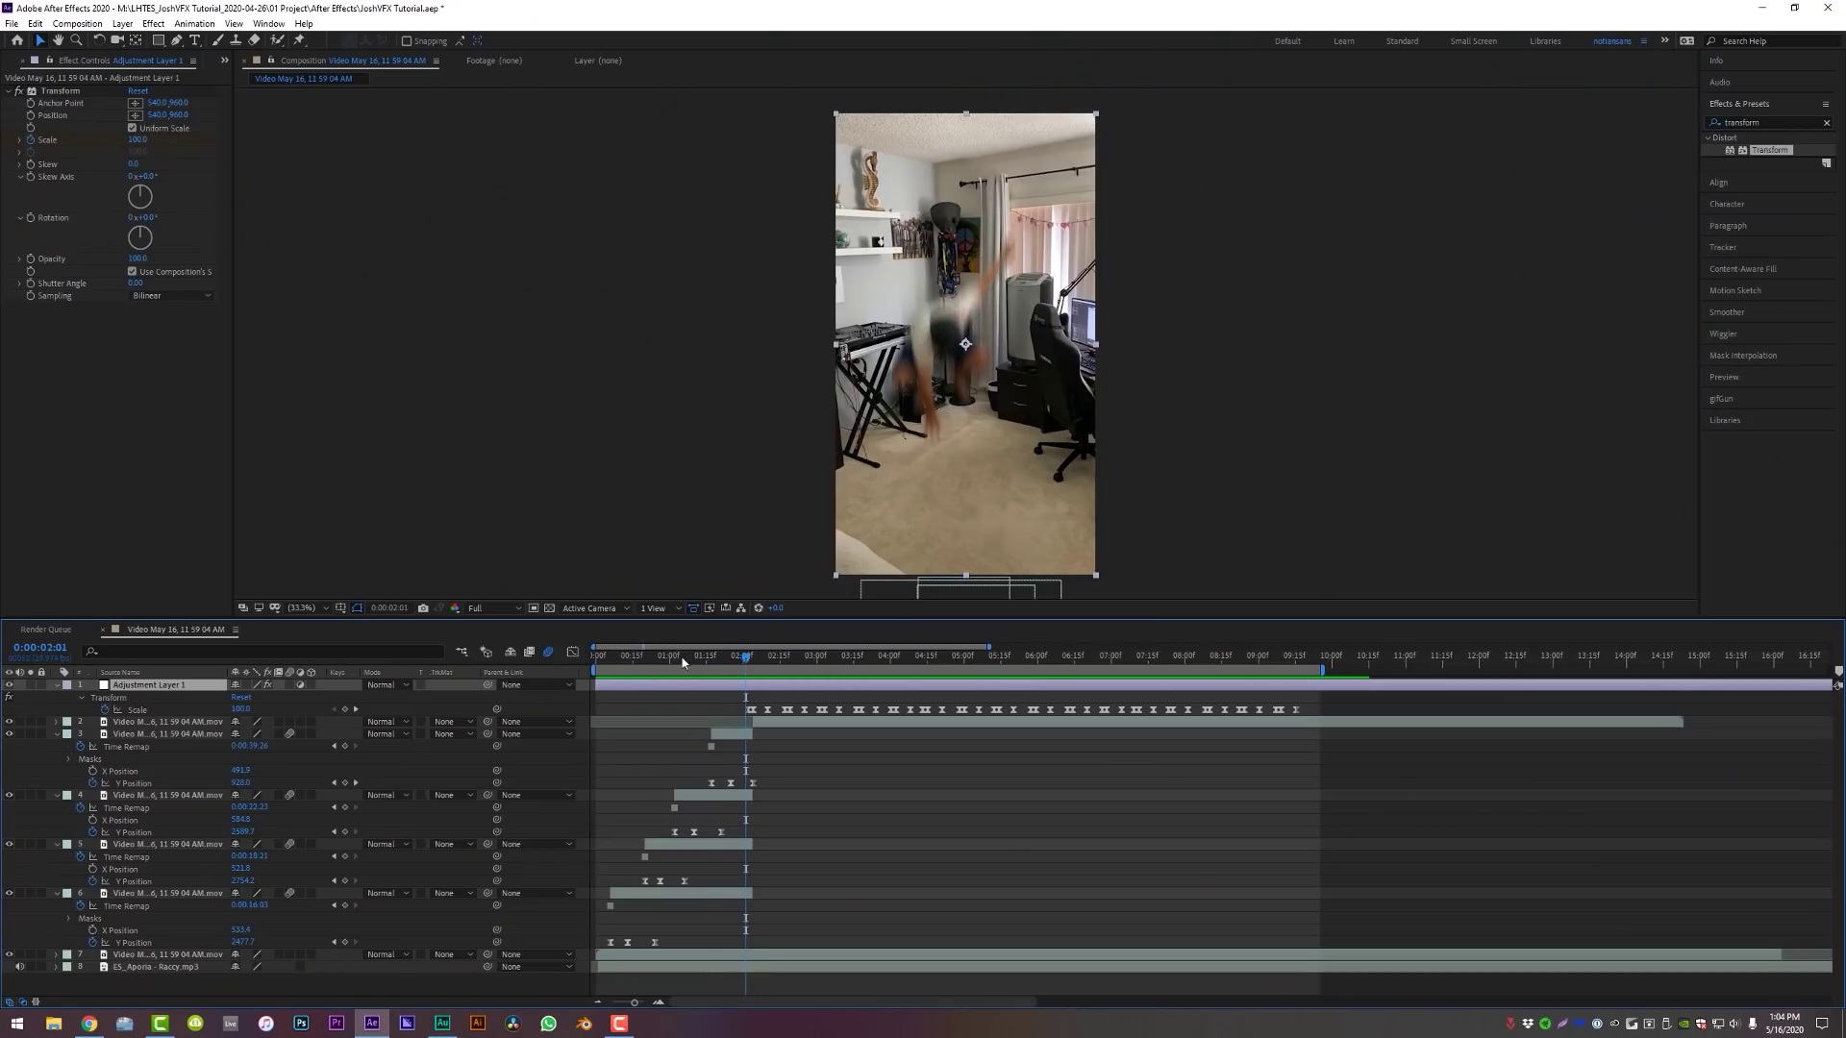
# Add an opening Scale keyframe of 235 at 0:00 and give it Easy Ease in the graph
pyautogui.press('Home')
pyautogui.moveTo(243, 713); pyautogui.dragTo(327, 700)
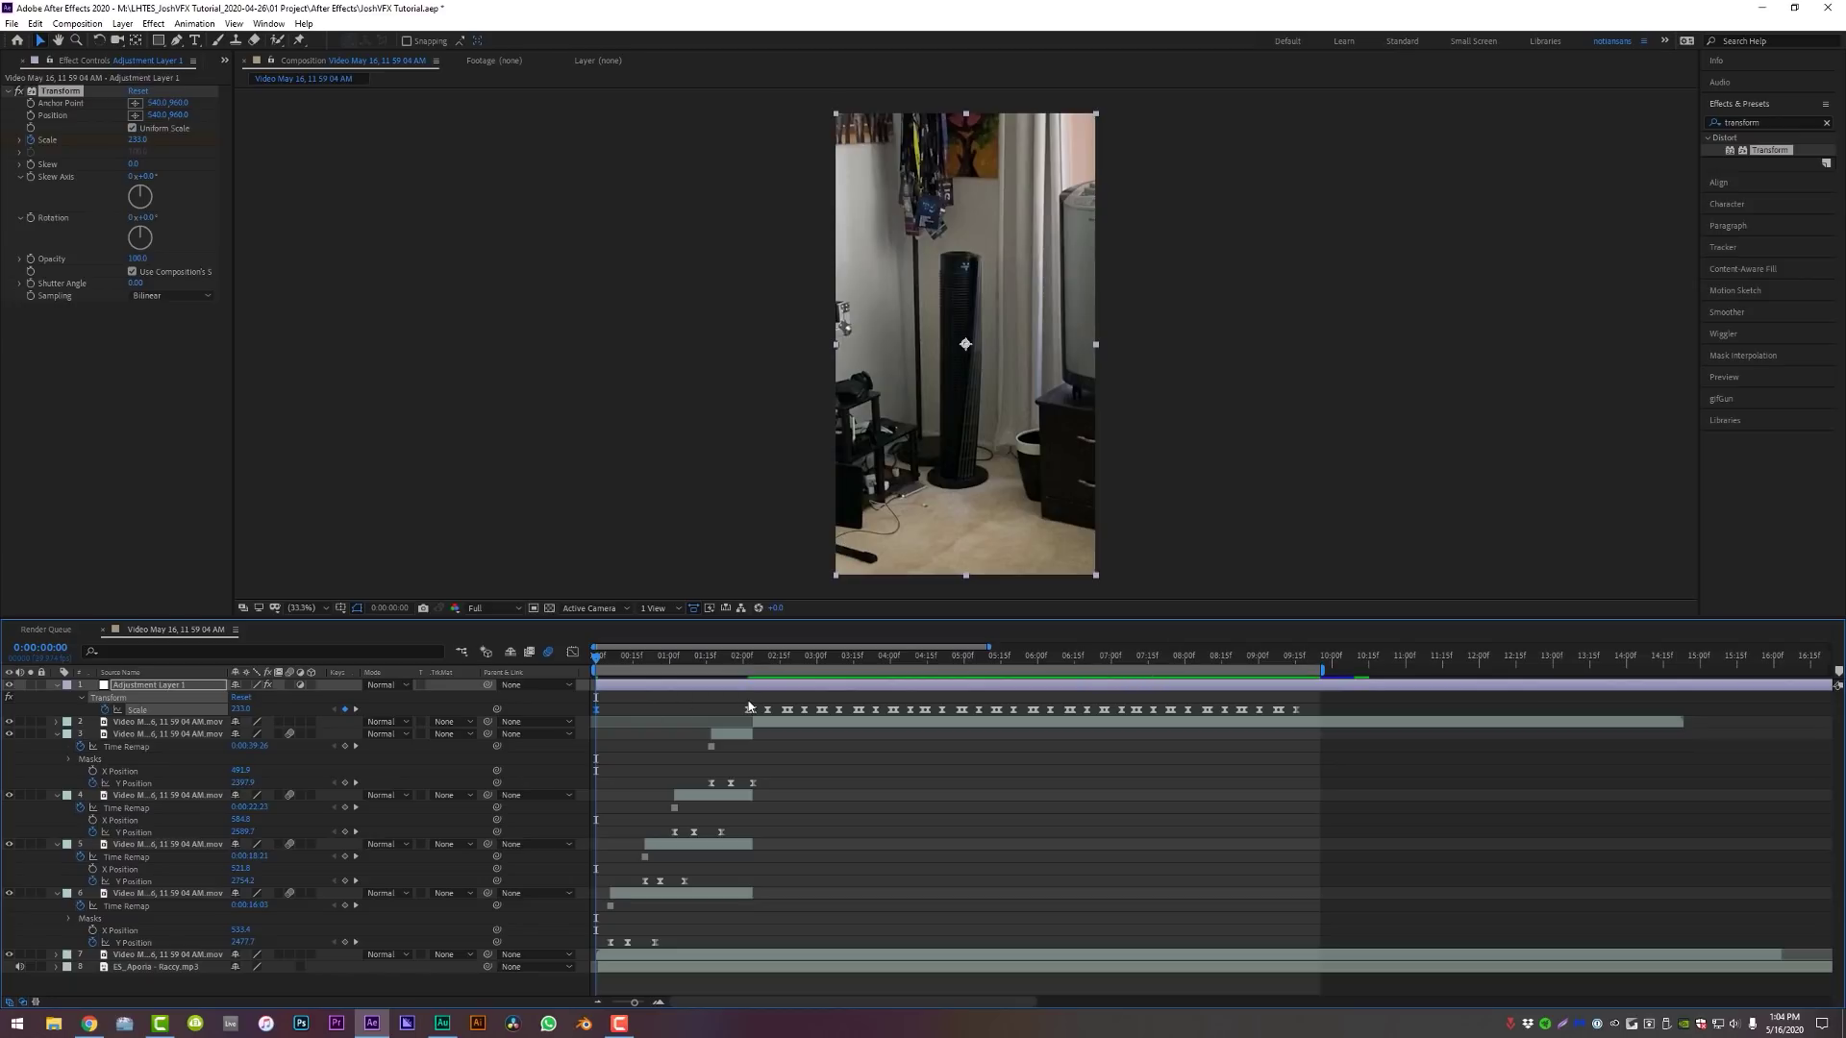
pyautogui.moveTo(749, 706); pyautogui.dragTo(712, 716)
pyautogui.moveTo(577, 721); pyautogui.dragTo(578, 721)
pyautogui.click(573, 654)
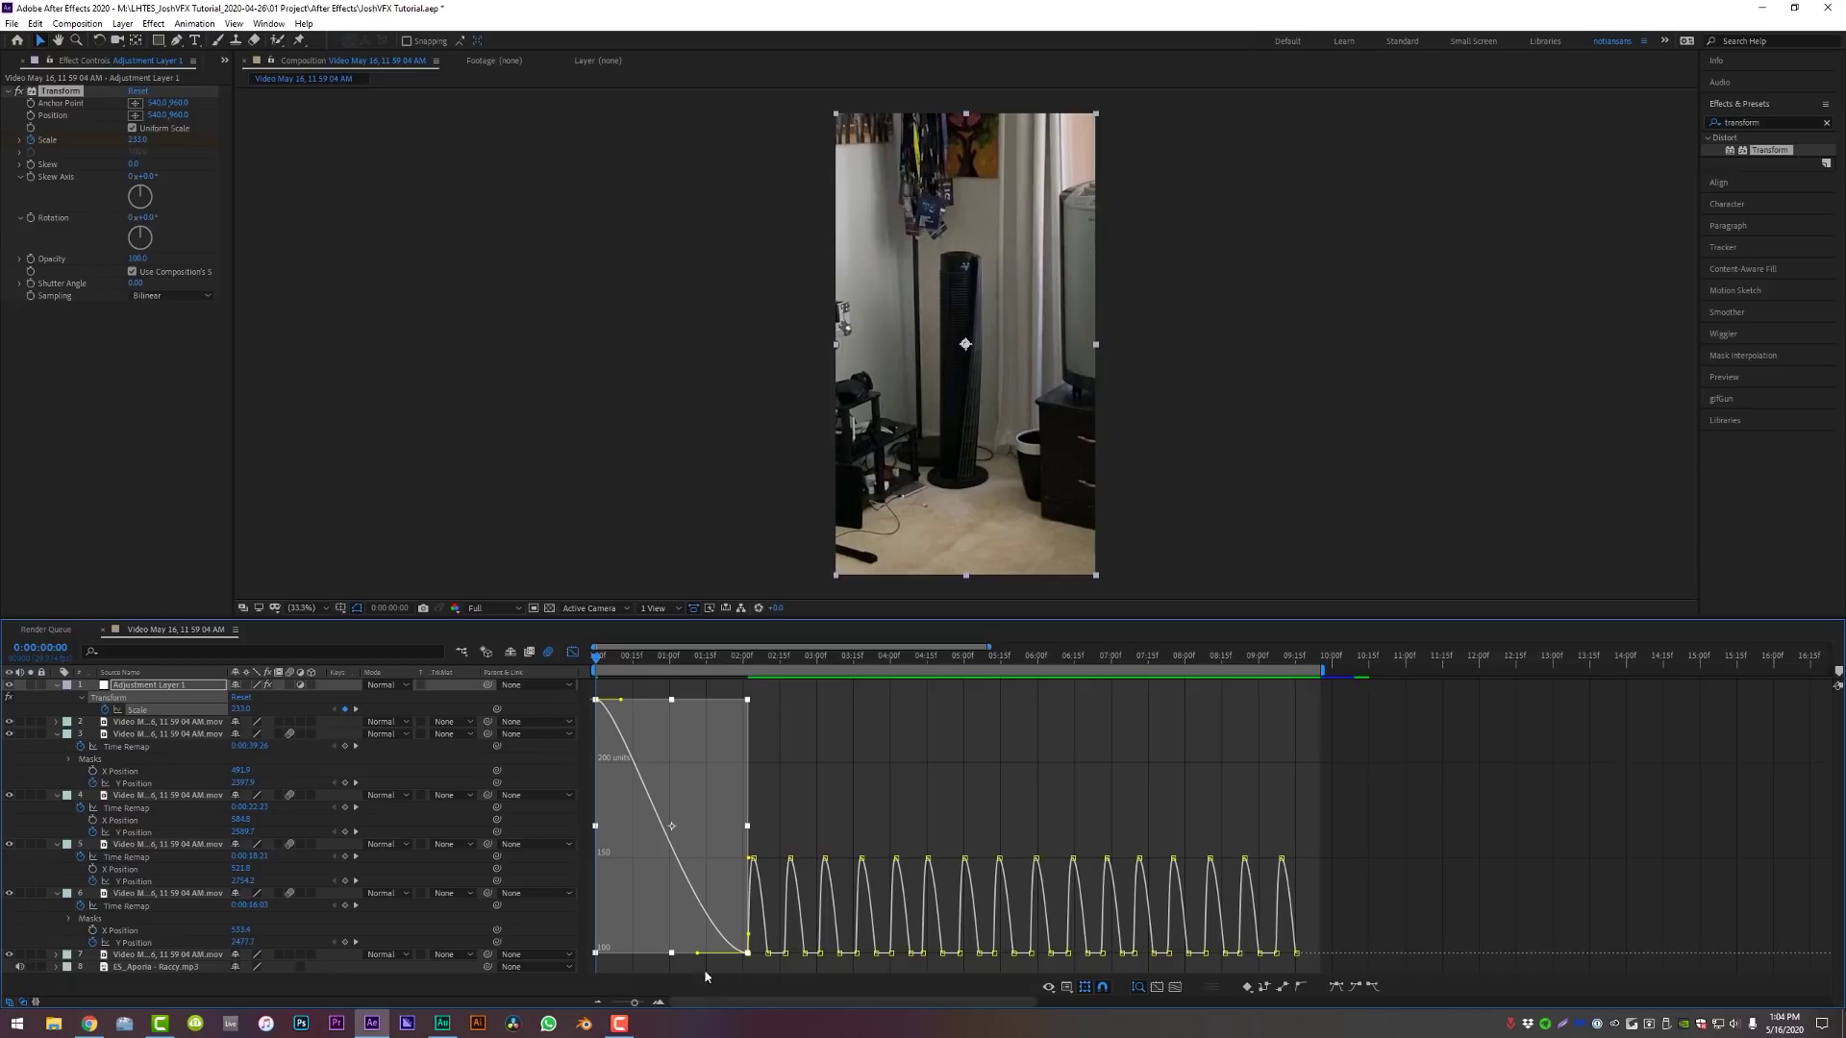
pyautogui.moveTo(635, 1005); pyautogui.dragTo(641, 1004)
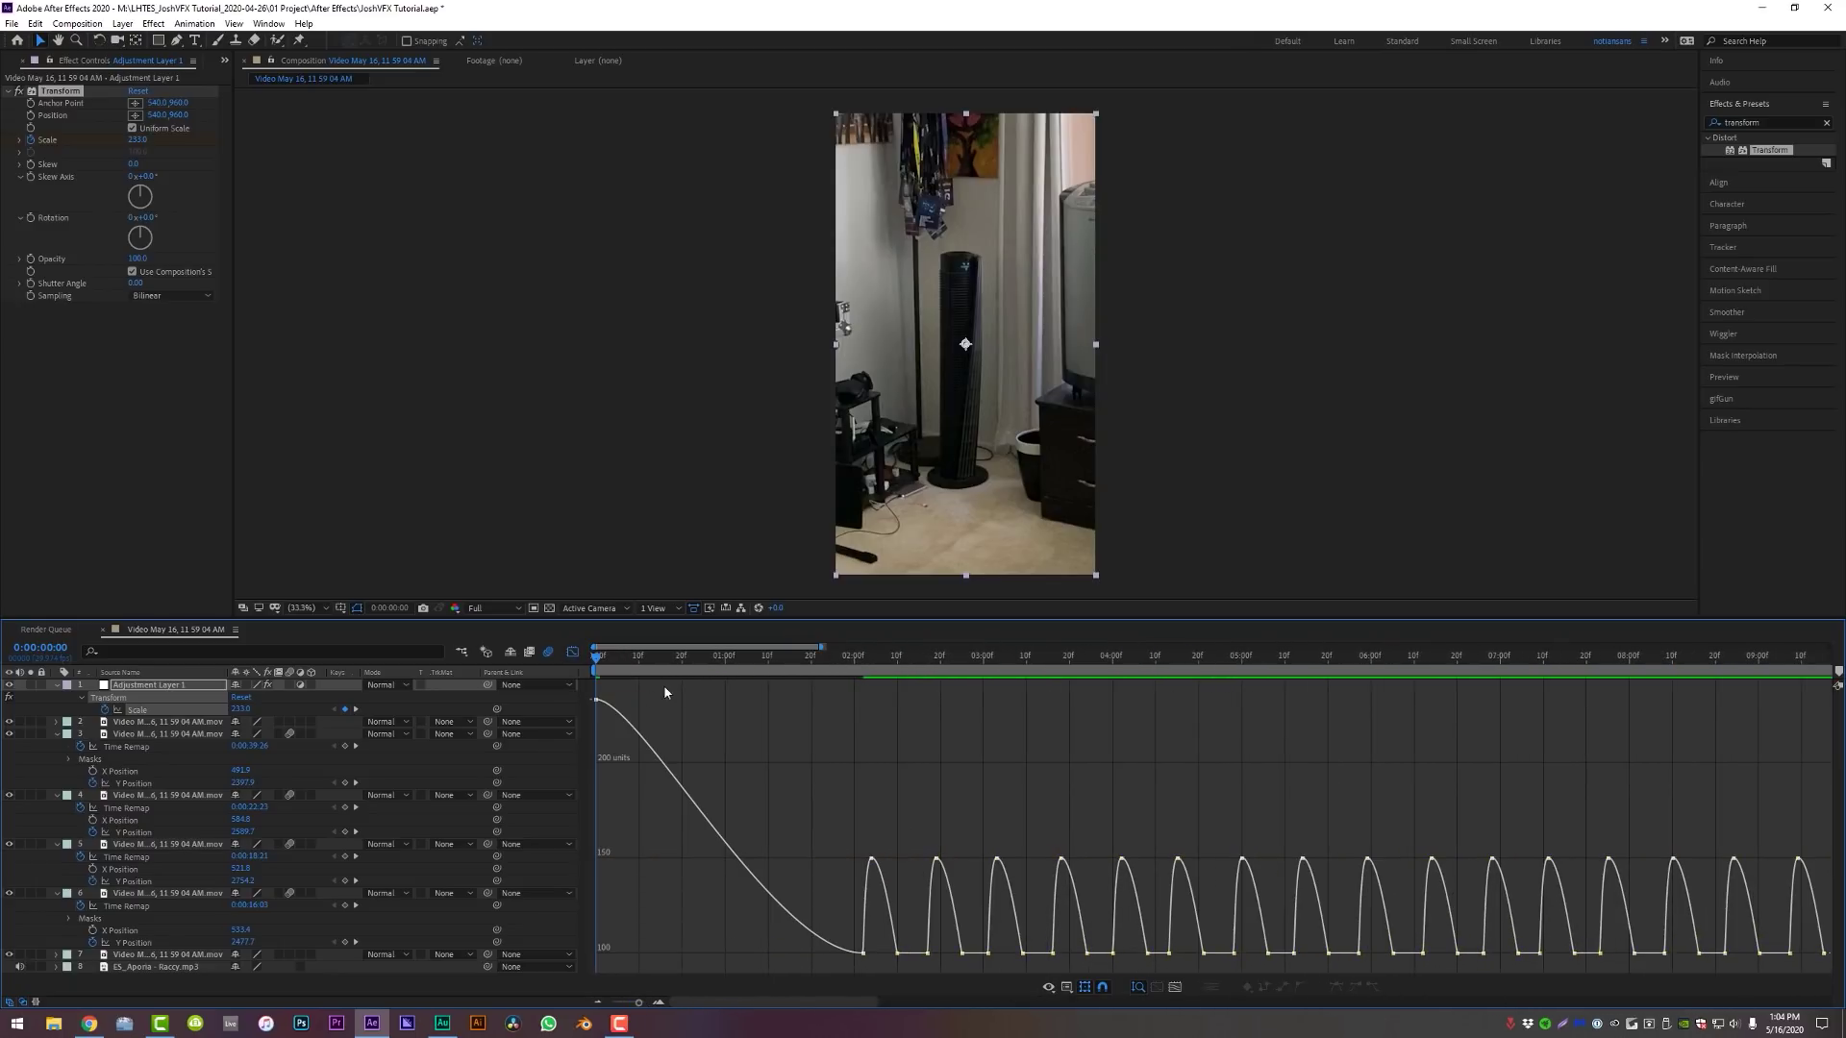
pyautogui.press('space')
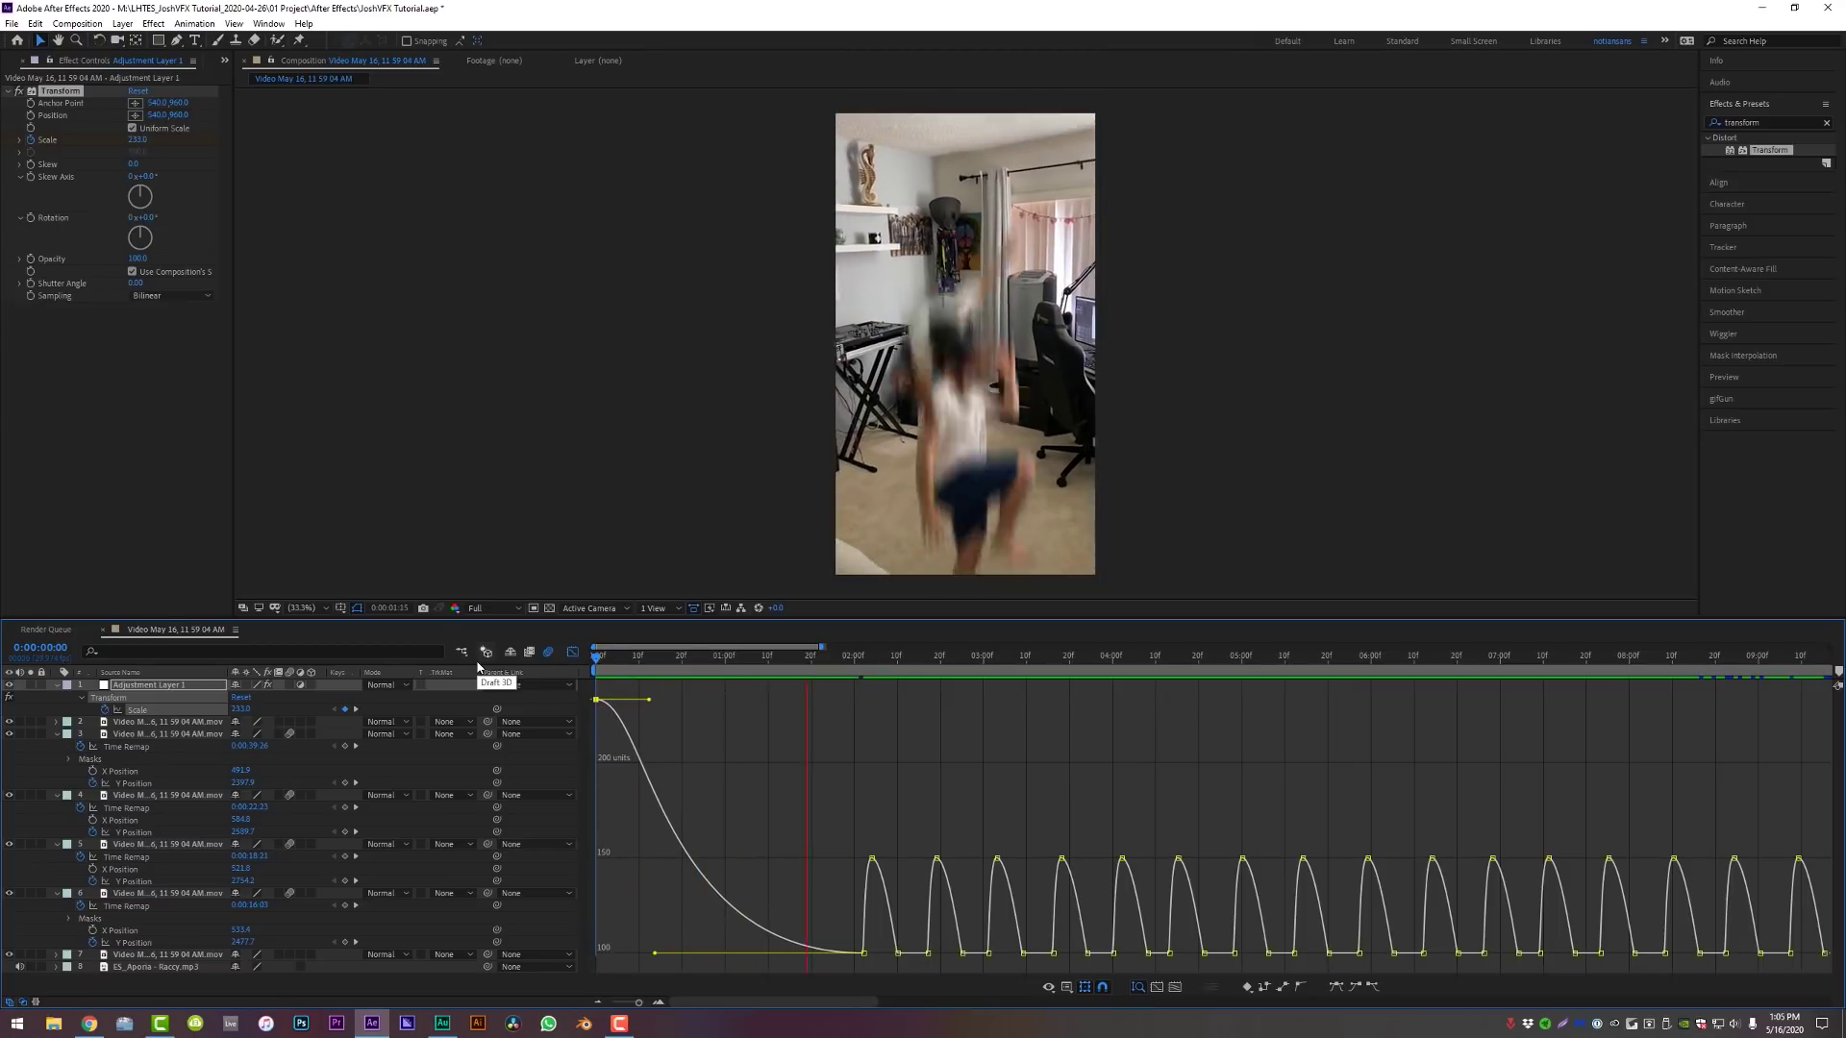
pyautogui.hotkey('shift', 'F3')
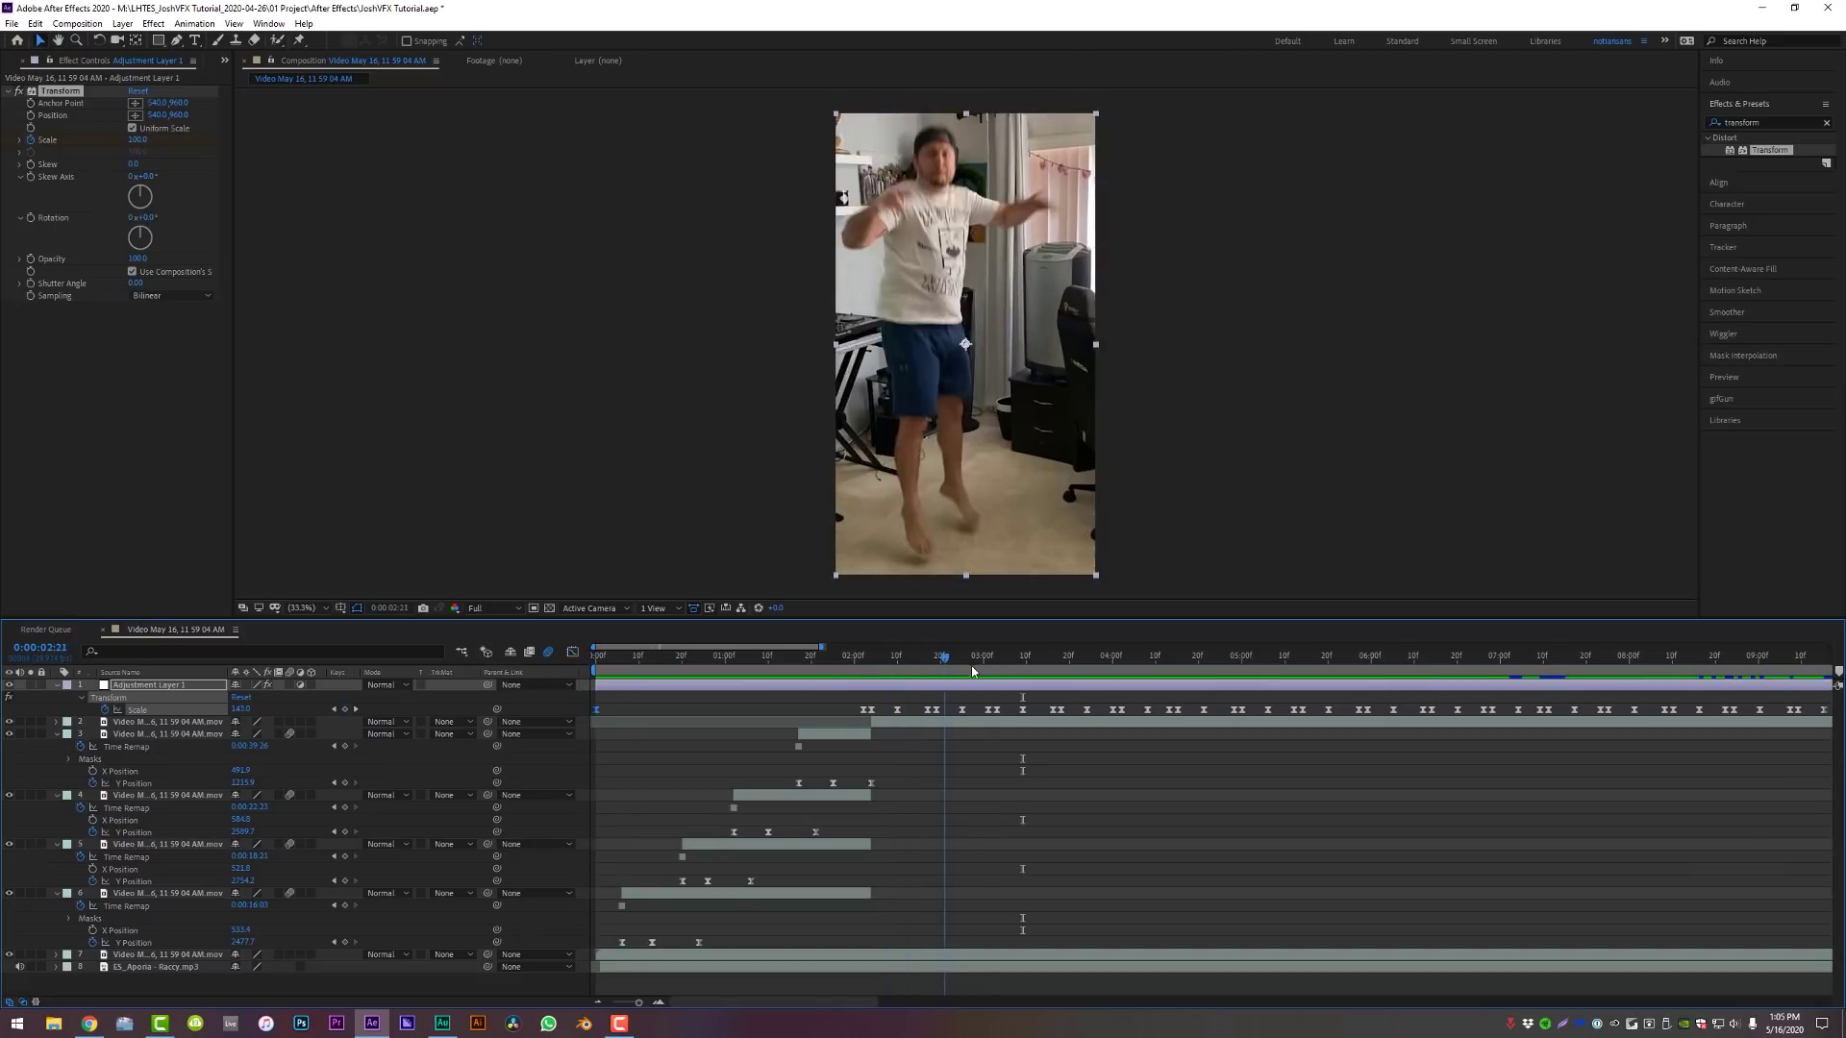
# Turn off the Transform effect's Use Composition's Shutter Angle and set its Shutter Angle to 160
pyautogui.press('space')
pyautogui.click(1033, 702)
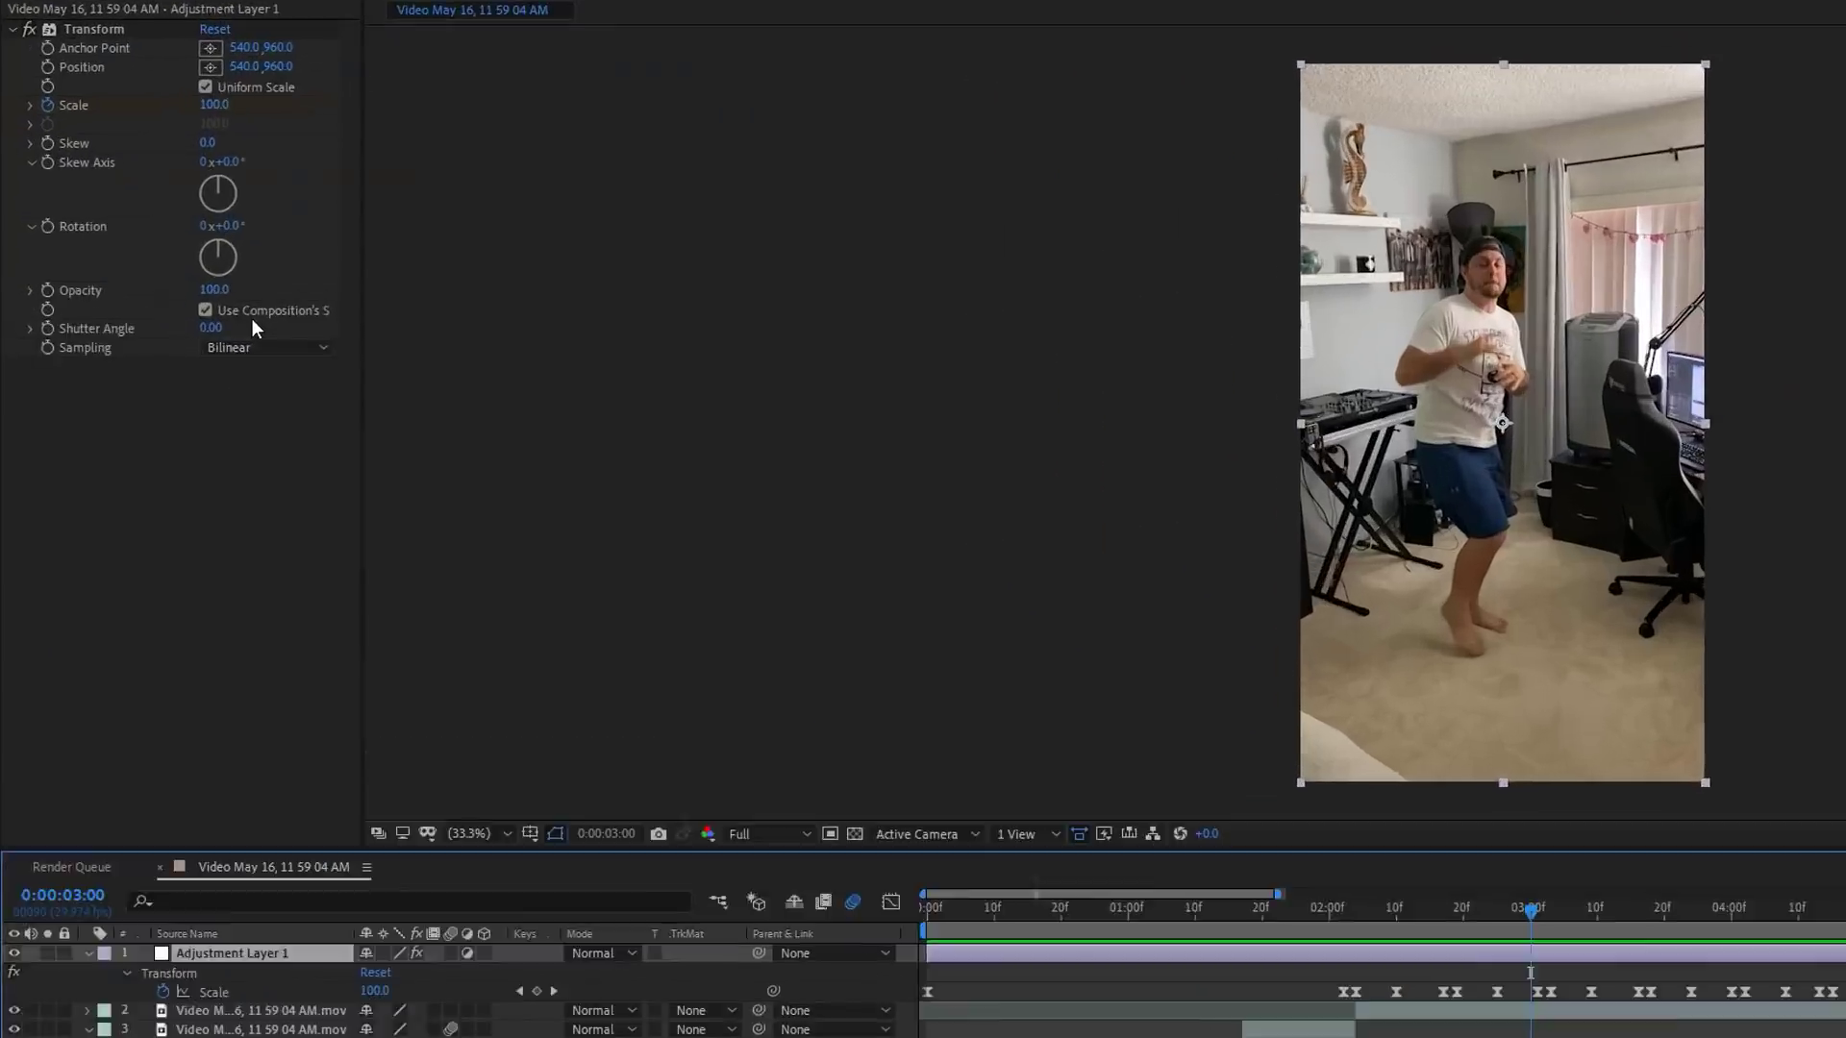
pyautogui.click(646, 544)
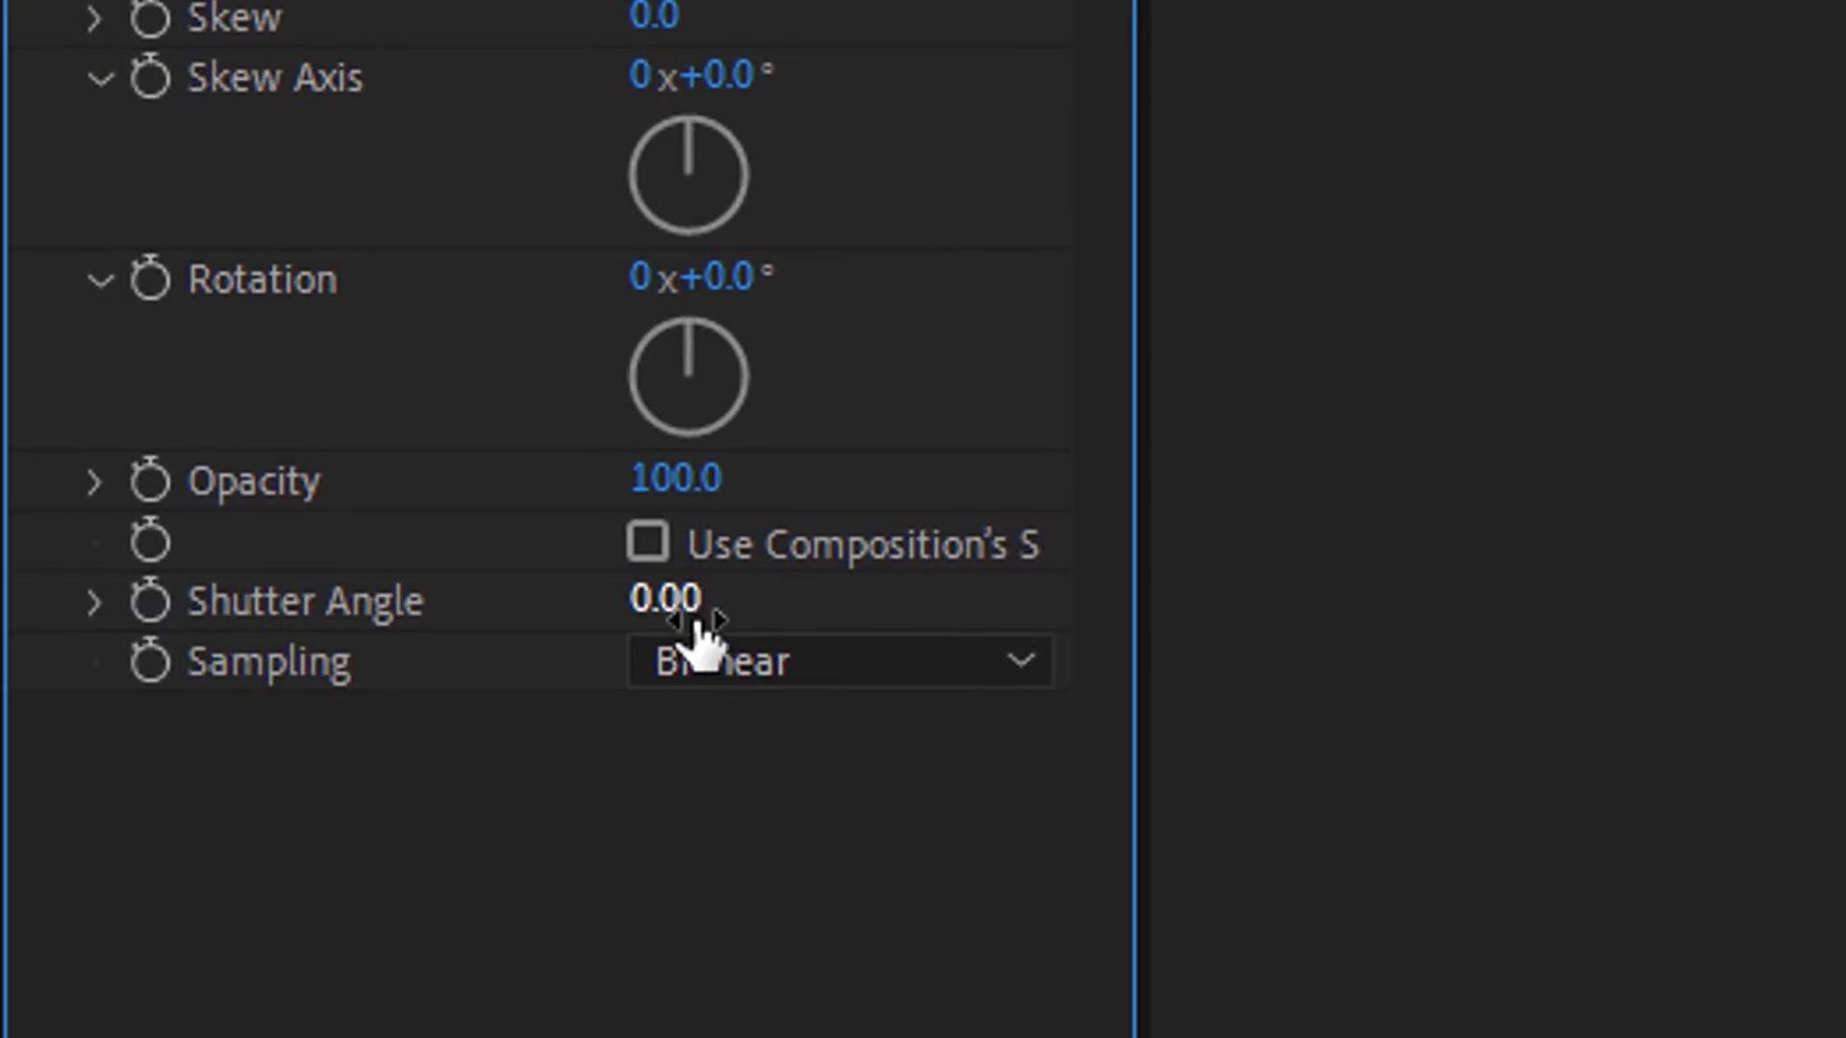
pyautogui.moveTo(680, 602); pyautogui.dragTo(1070, 596)
pyautogui.click(683, 598)
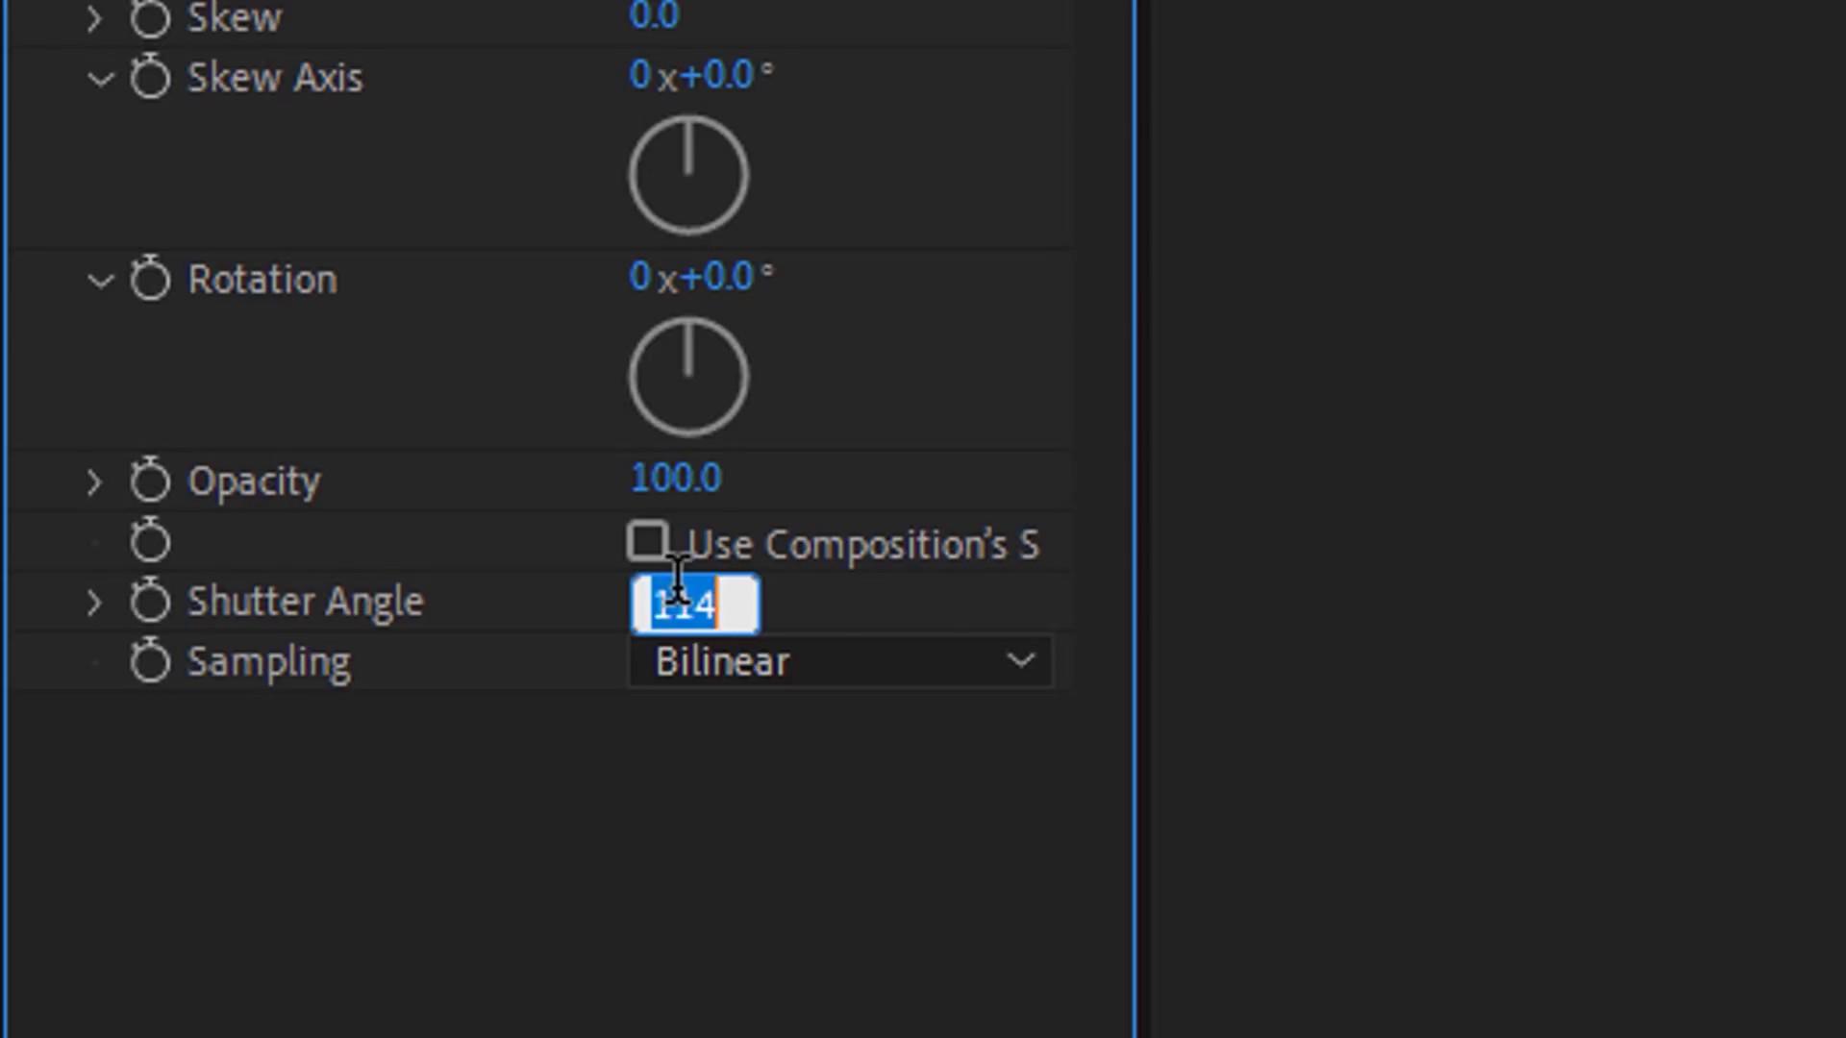
pyautogui.write('160')
pyautogui.press('Return')
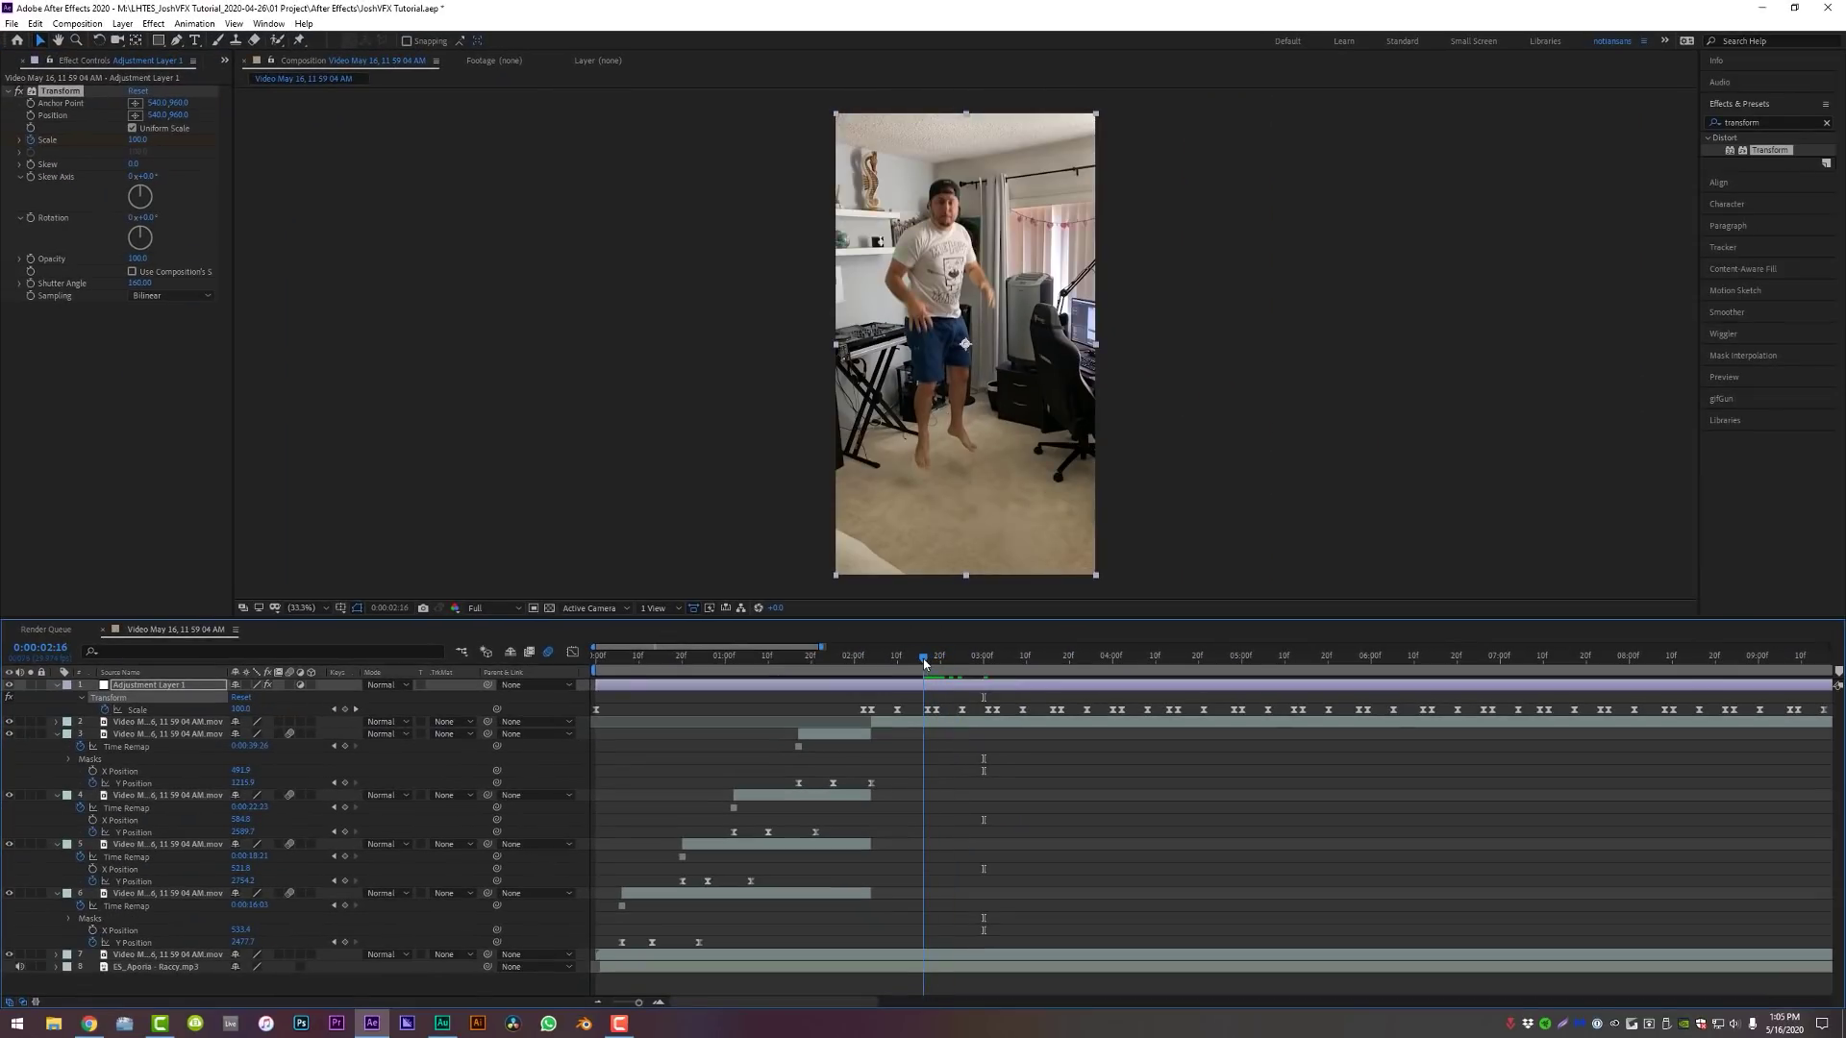
# Scrub to check the blur, undoing a trial 360 shutter angle back to 160
pyautogui.moveTo(924, 662); pyautogui.dragTo(930, 661)
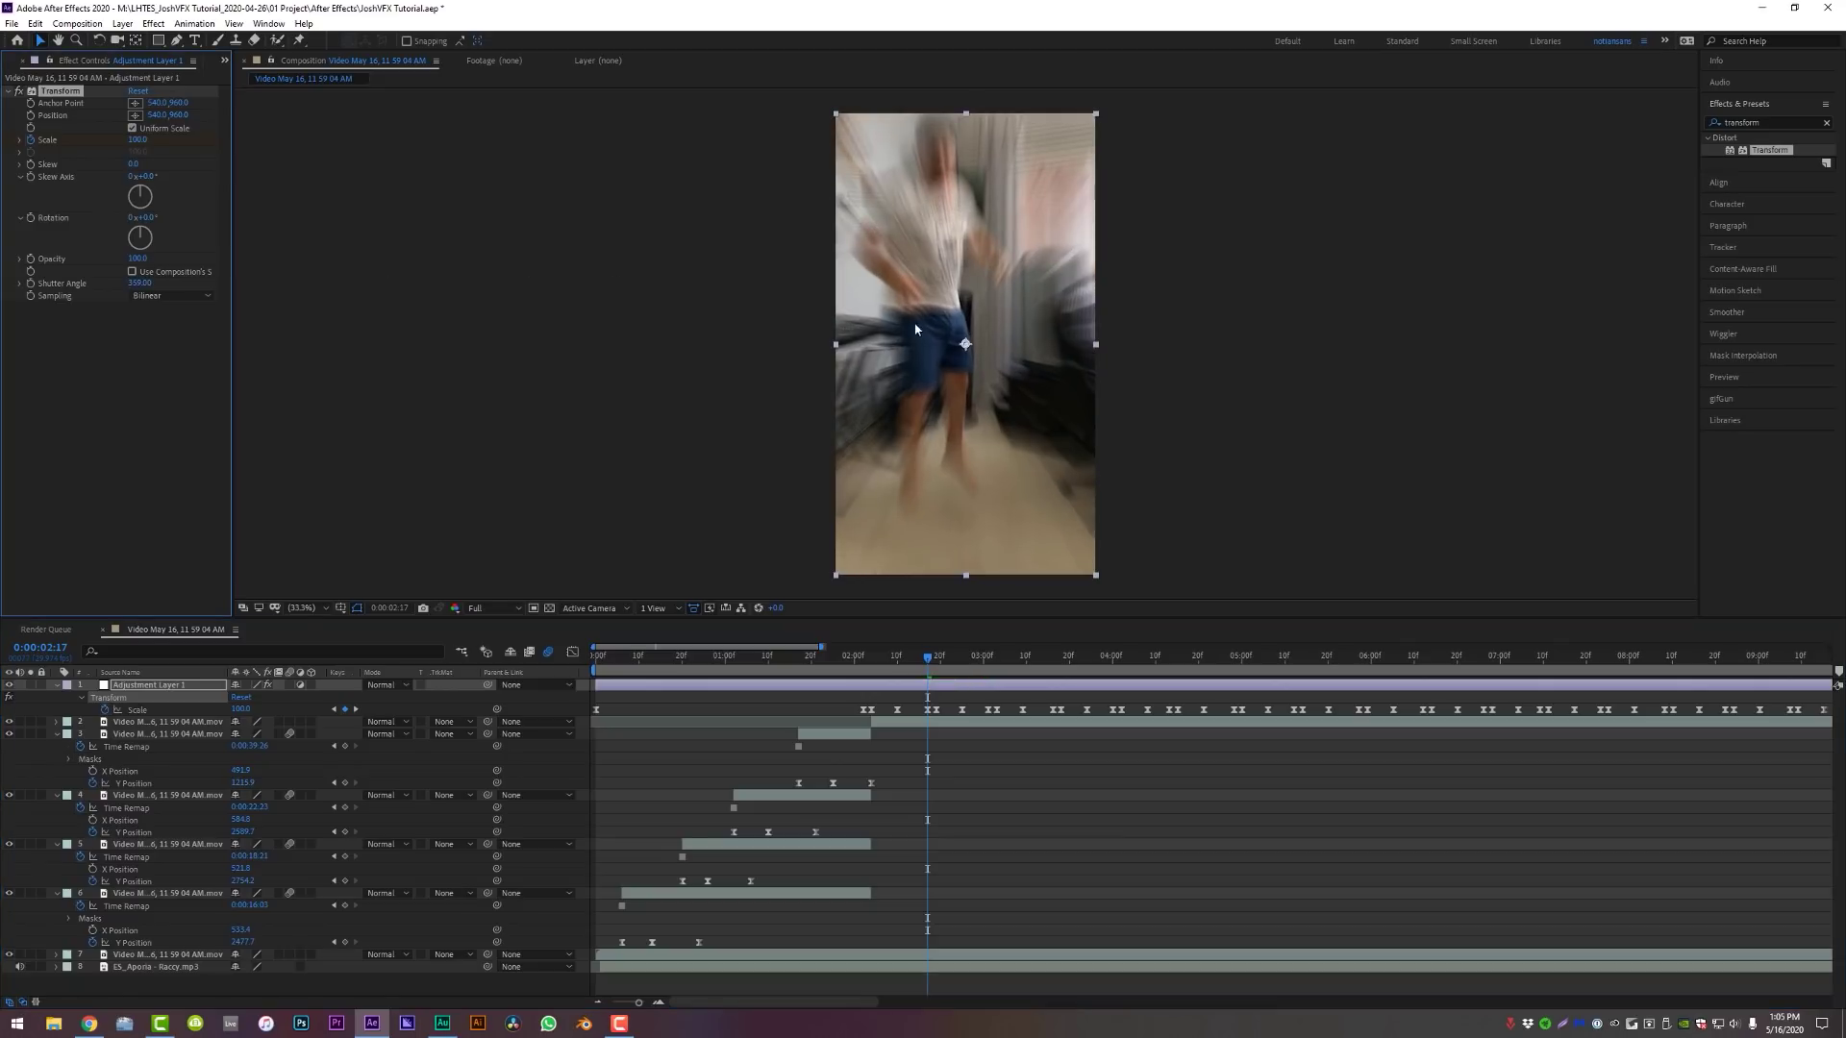
pyautogui.hotkey('ctrl', 'z')
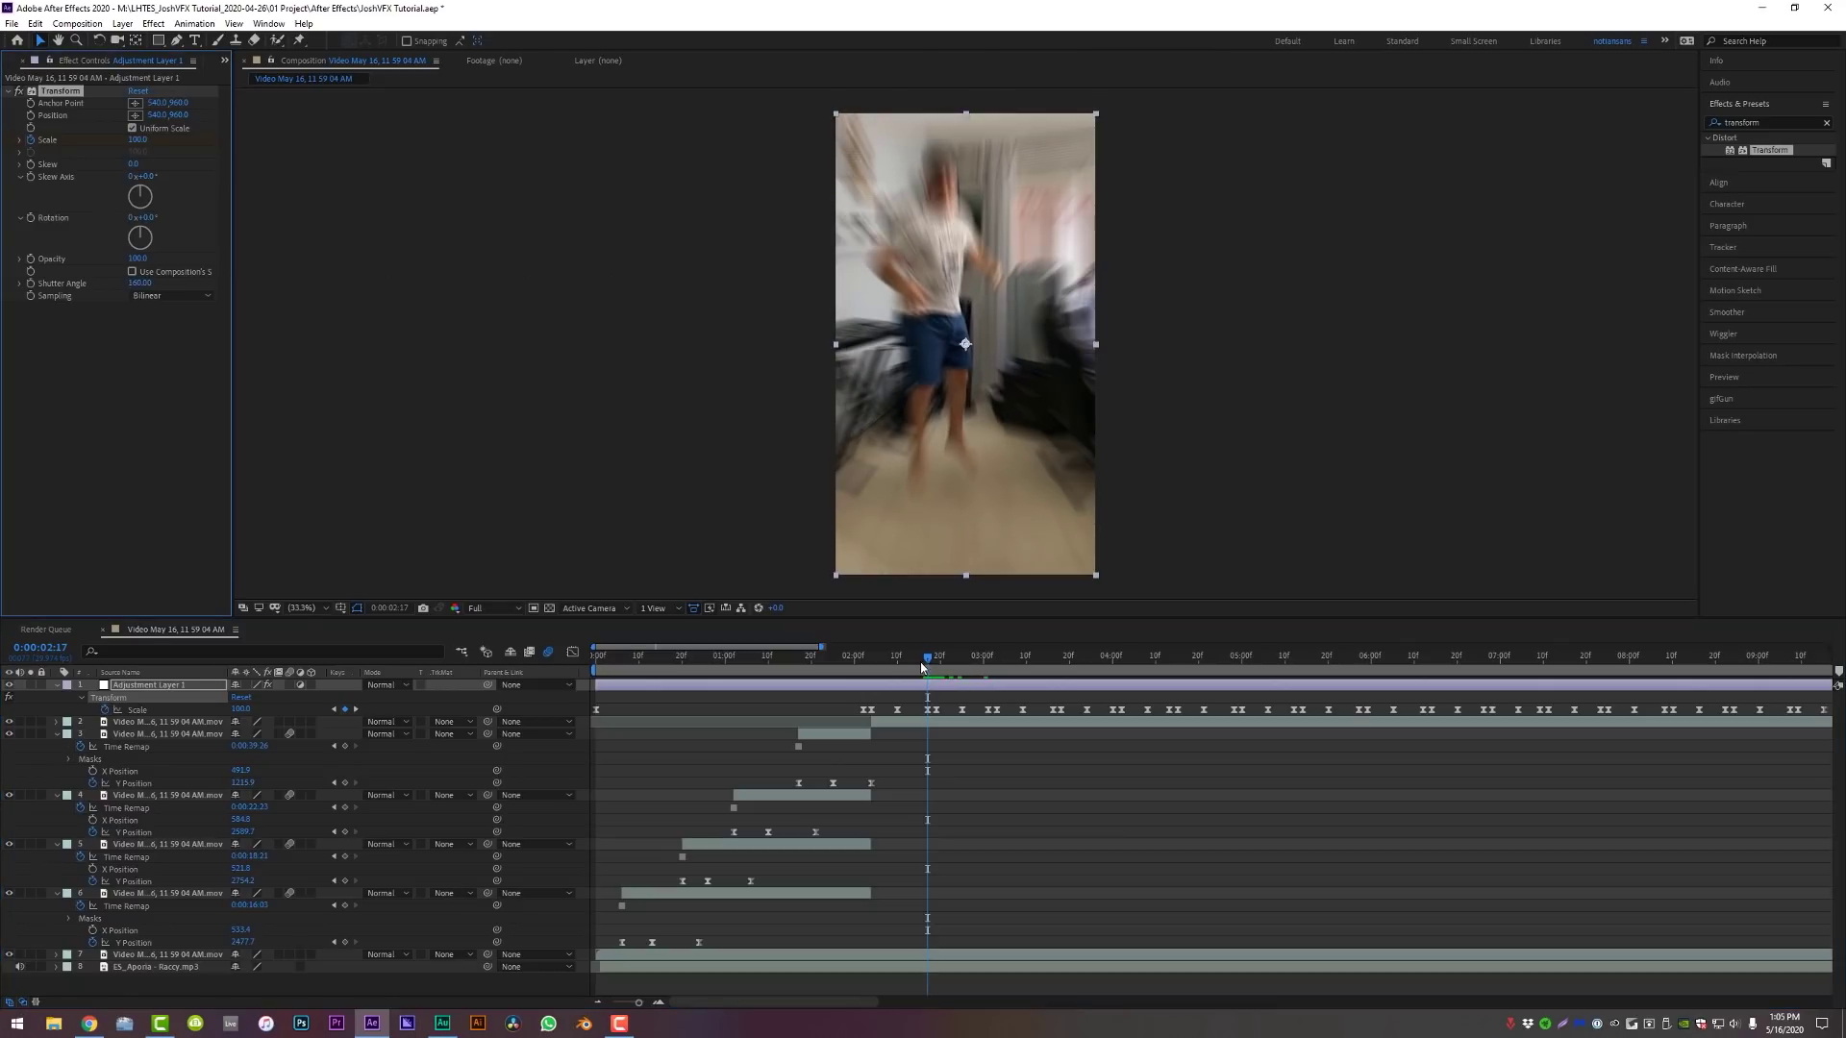
pyautogui.moveTo(921, 666)
pyautogui.mouseDown()
pyautogui.moveTo(853, 665)
pyautogui.moveTo(1188, 664)
pyautogui.moveTo(894, 688)
pyautogui.mouseUp()
pyautogui.click(894, 688)
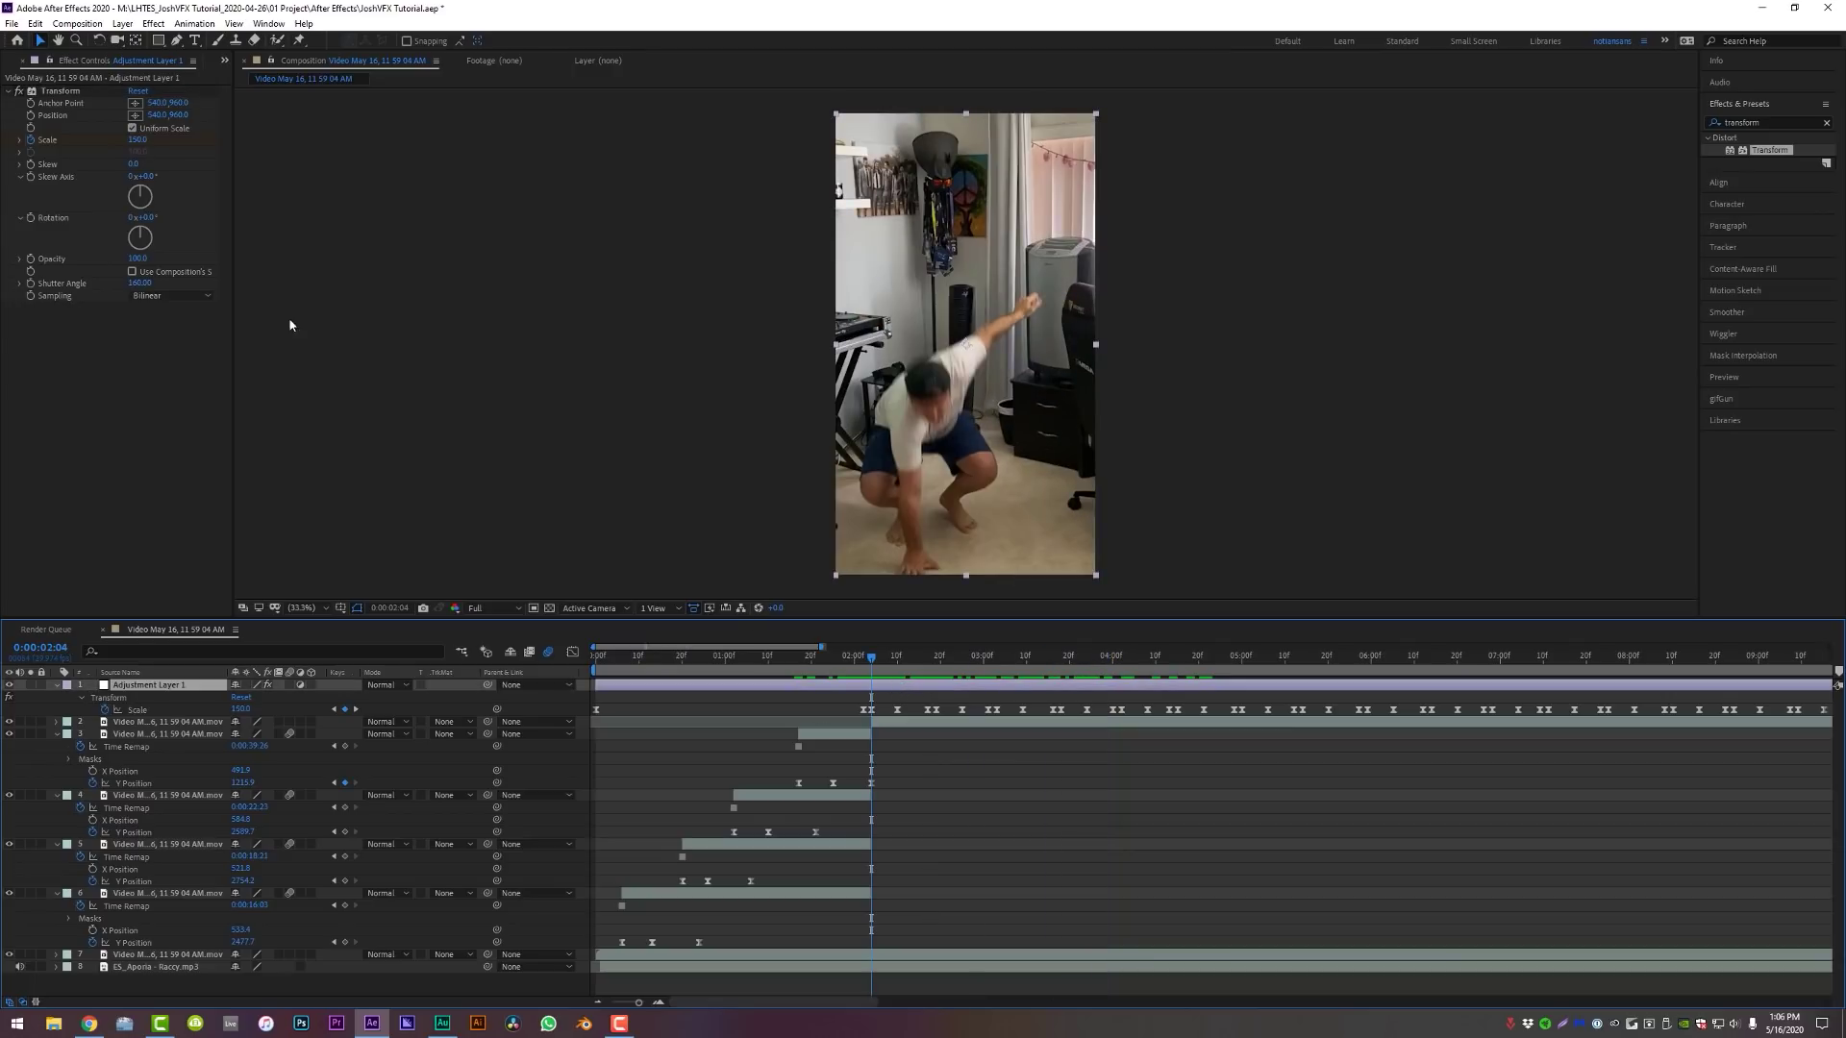
pyautogui.moveTo(144, 218)
pyautogui.mouseDown()
pyautogui.moveTo(162, 218)
pyautogui.moveTo(138, 216)
pyautogui.mouseUp()
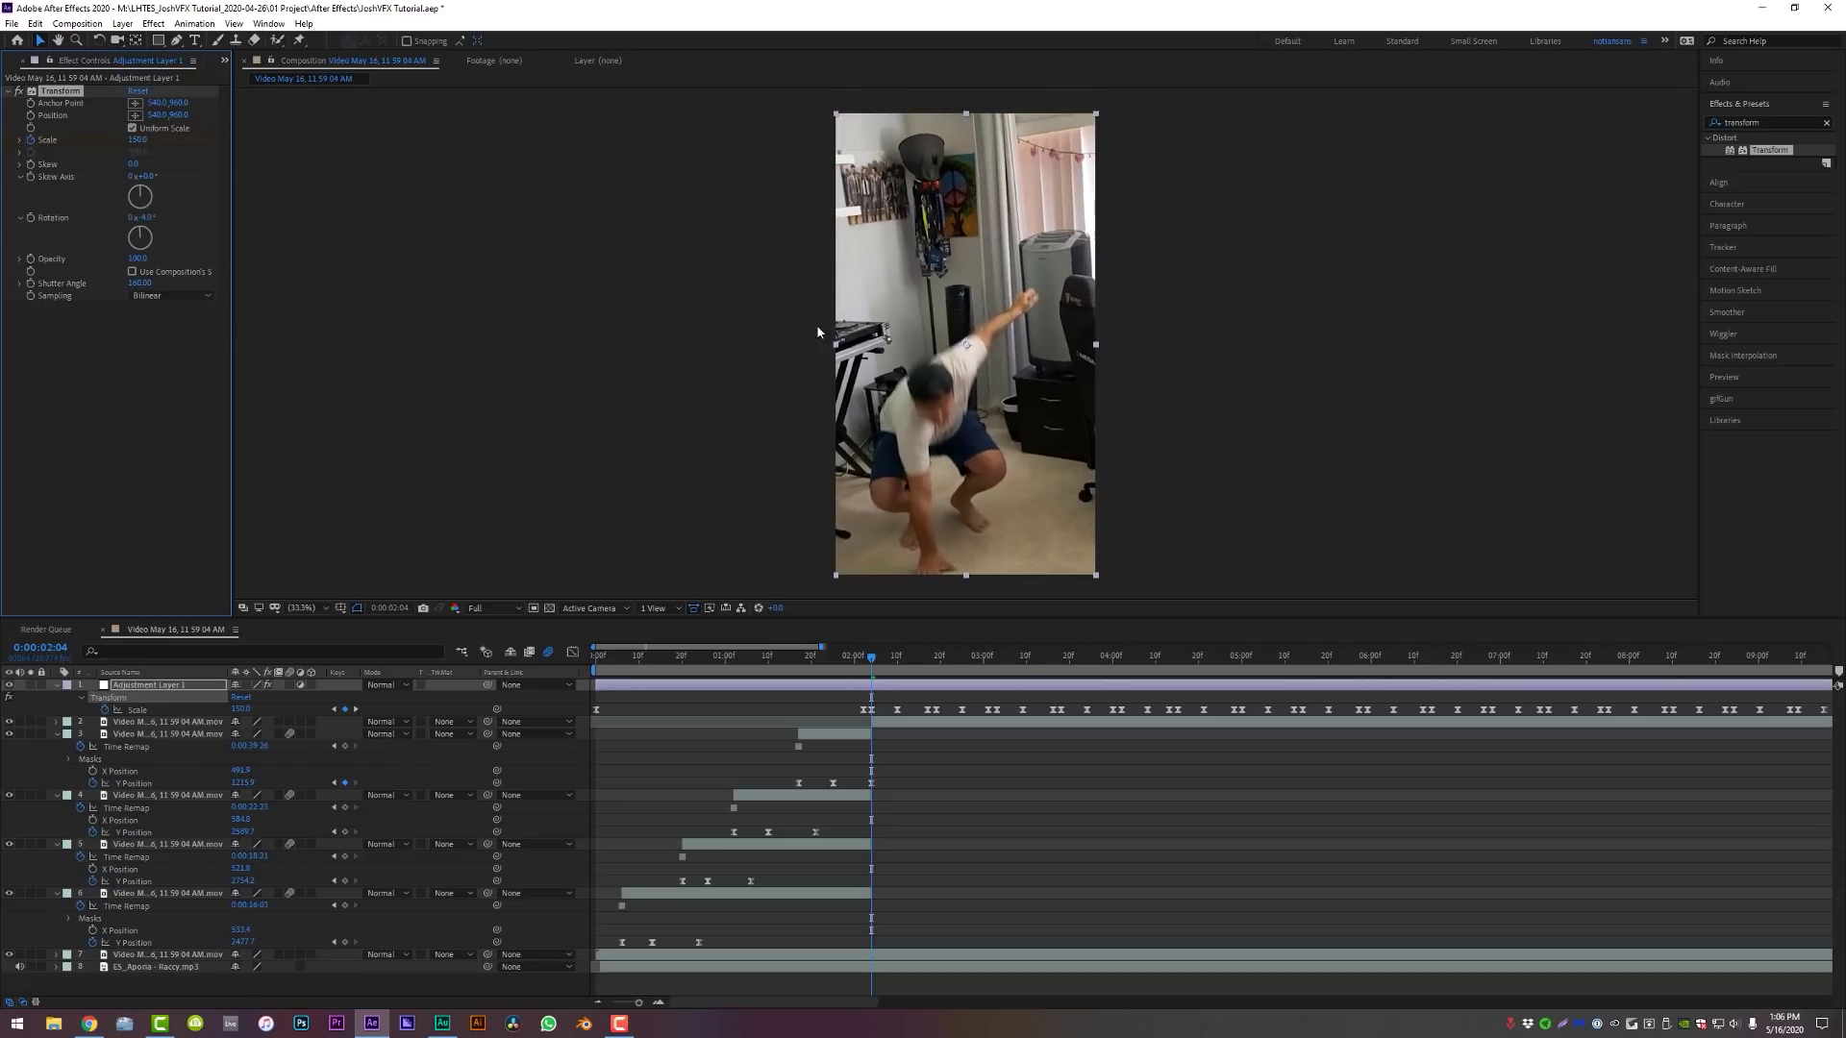
pyautogui.hotkey('ctrl', 'z')
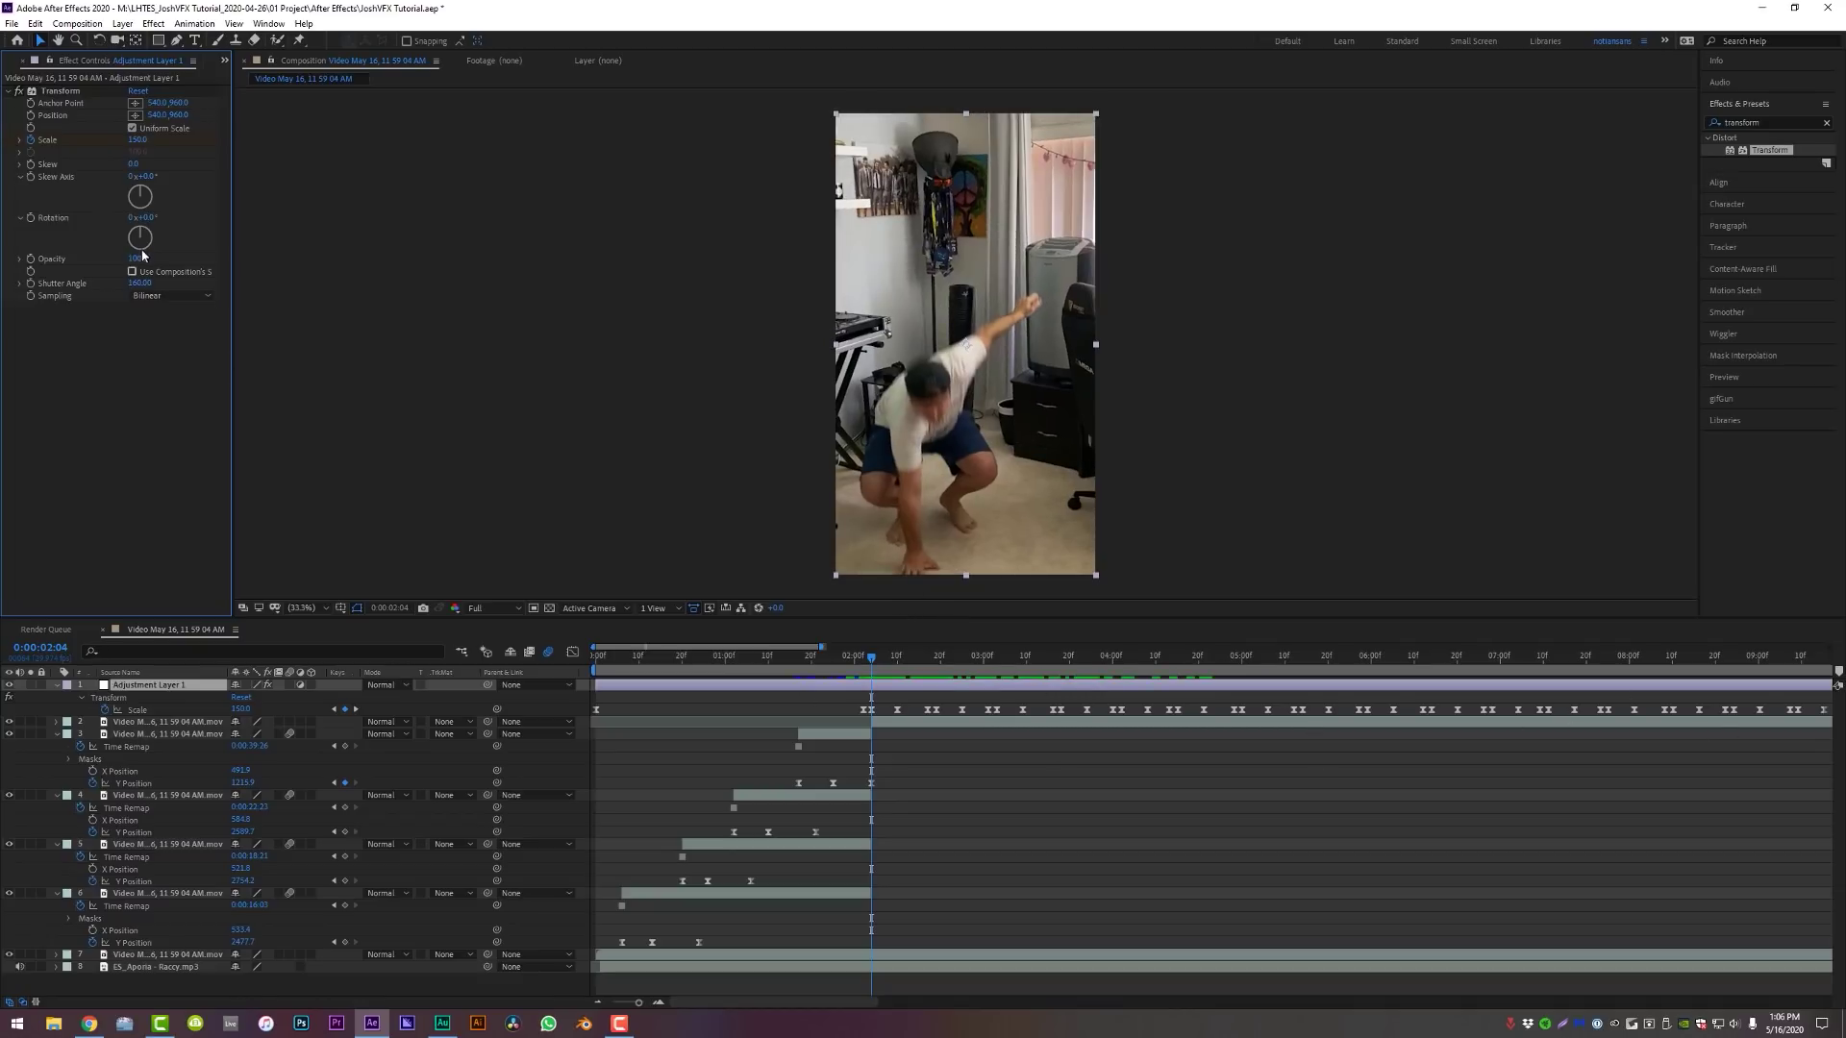
pyautogui.moveTo(147, 219); pyautogui.dragTo(149, 217)
pyautogui.hotkey('ctrl', 'z')
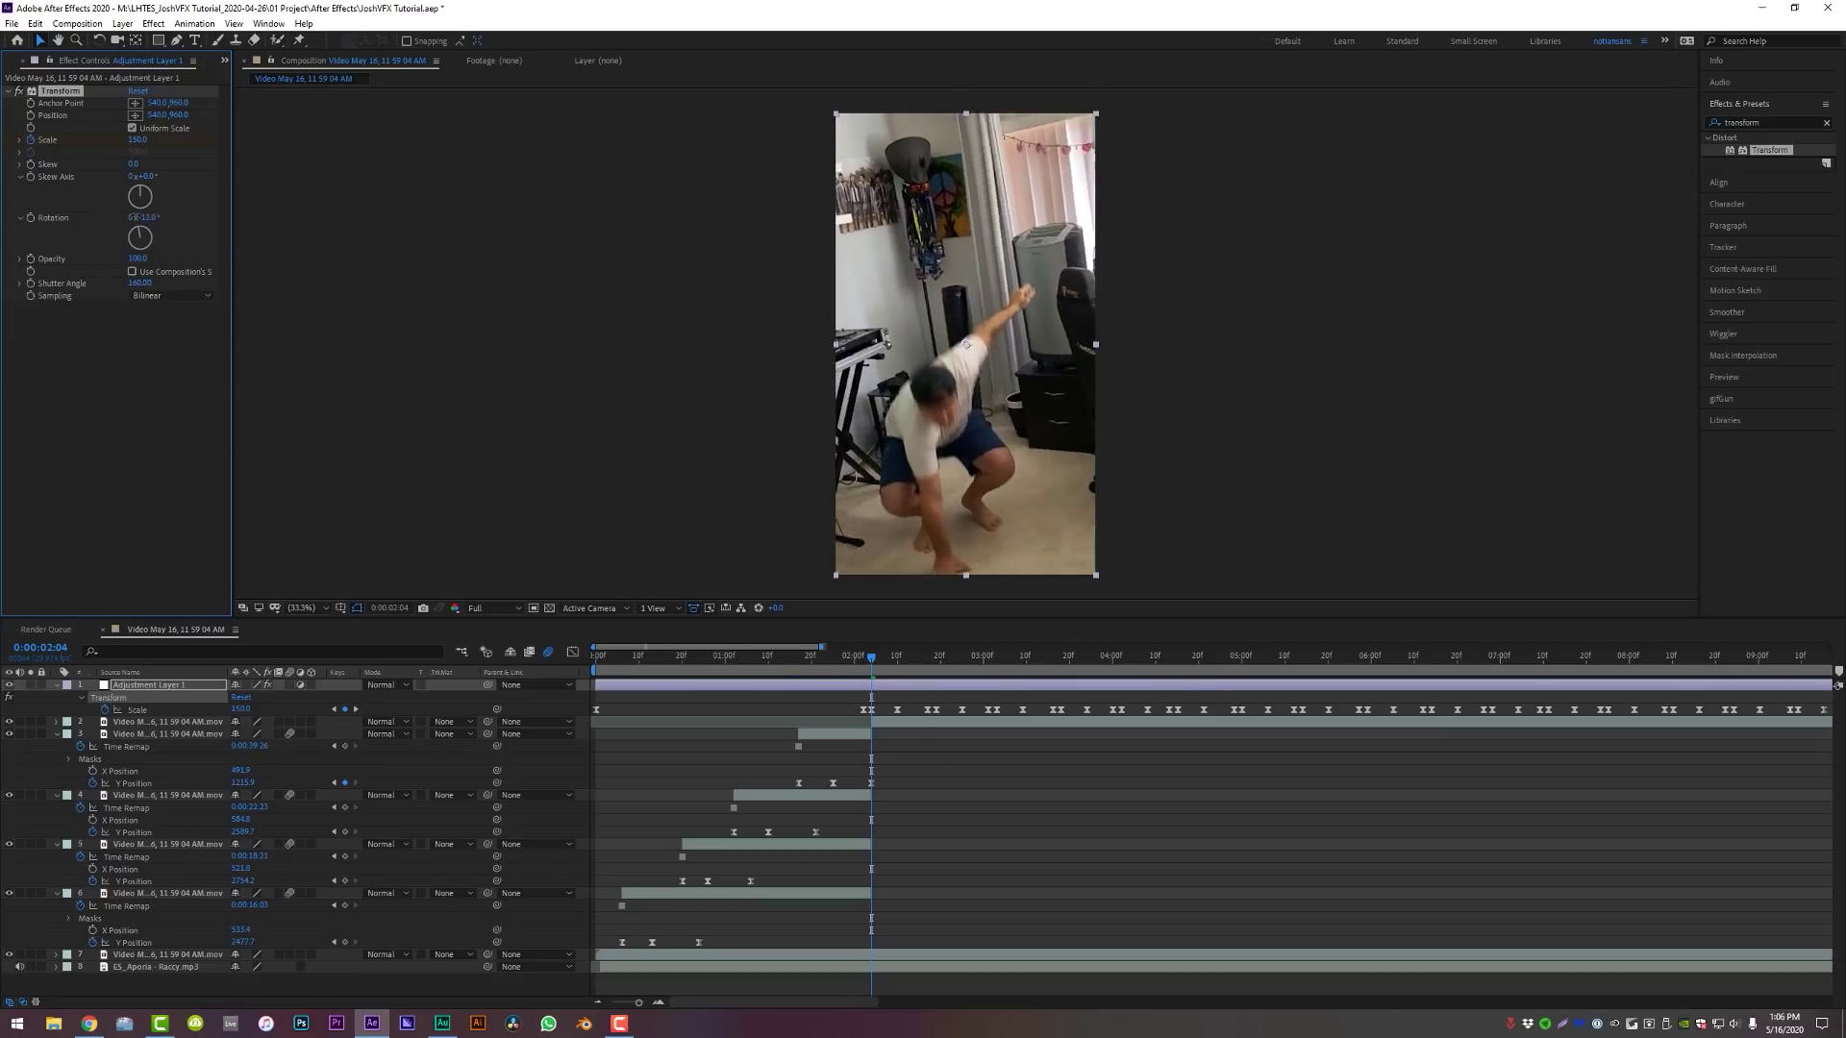
pyautogui.click(896, 689)
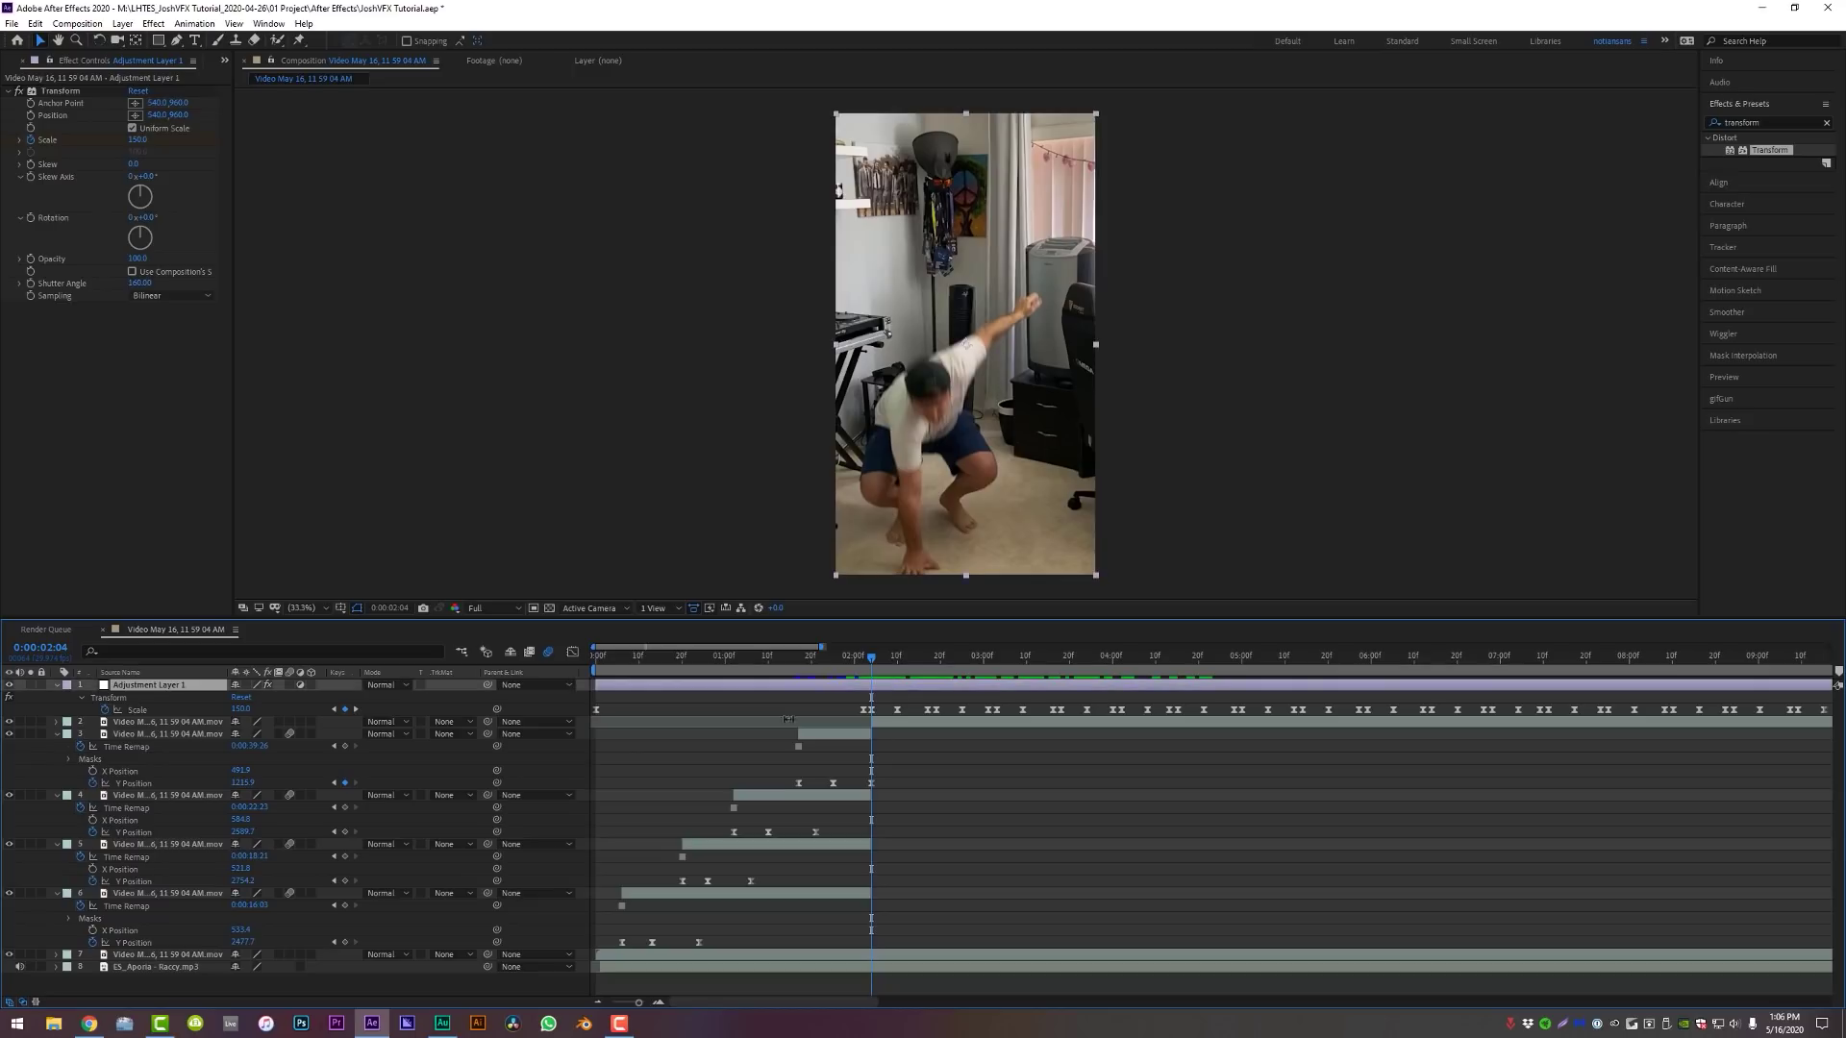
pyautogui.click(123, 24)
# Add a new adjustment layer trimmed to run from the playhead to 0:00:02:10
pyautogui.moveTo(154, 37)
pyautogui.click(403, 137)
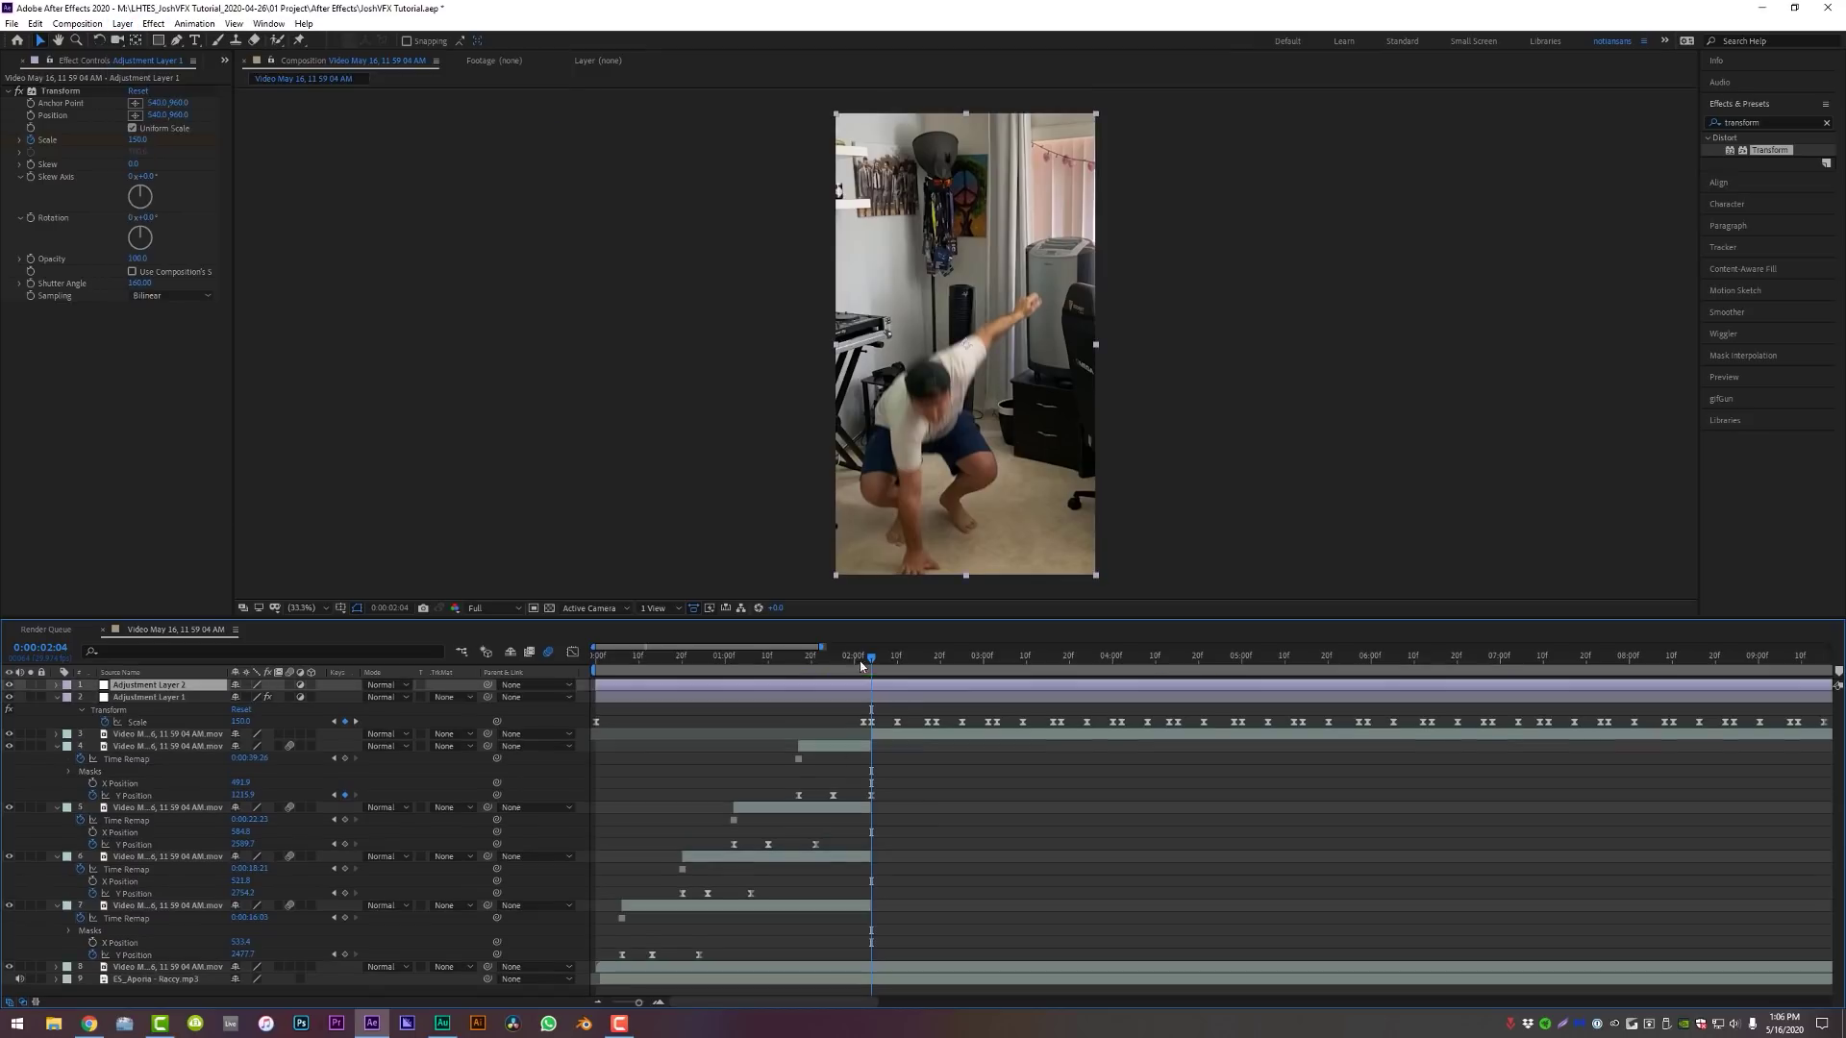
pyautogui.hotkey('alt', '[')
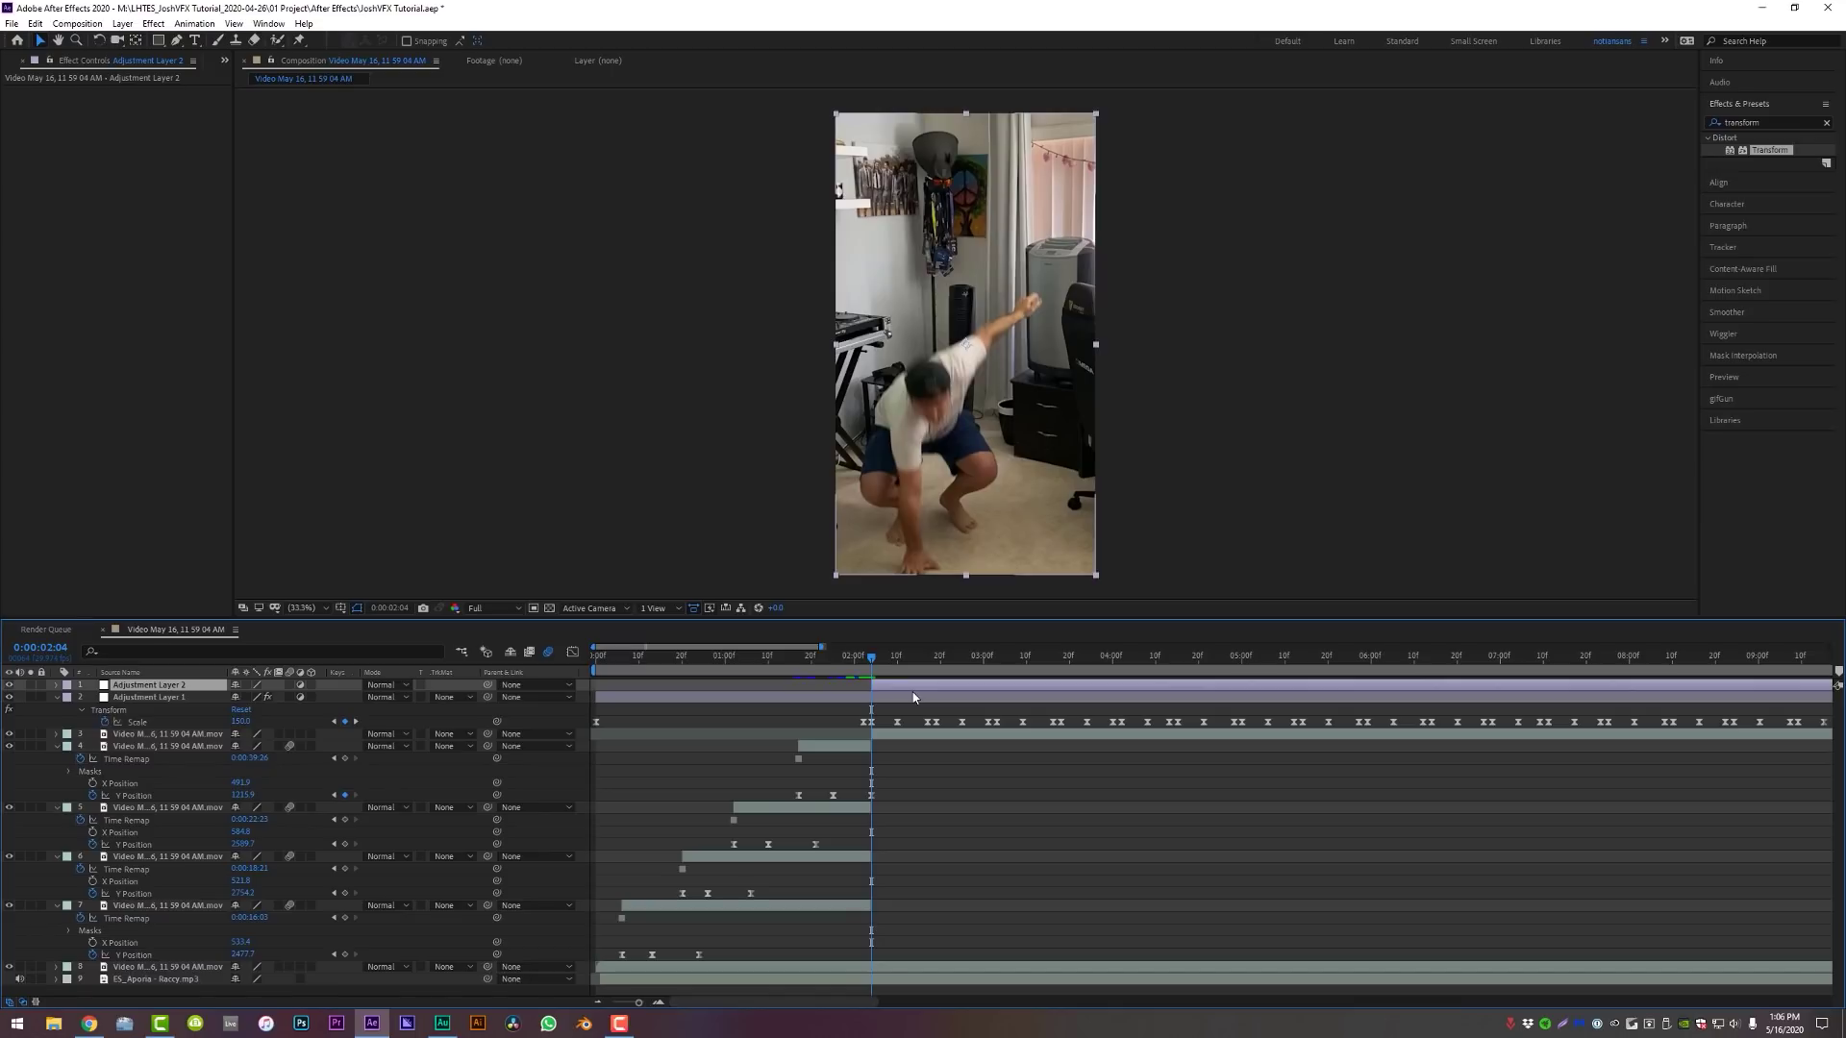
pyautogui.press('space')
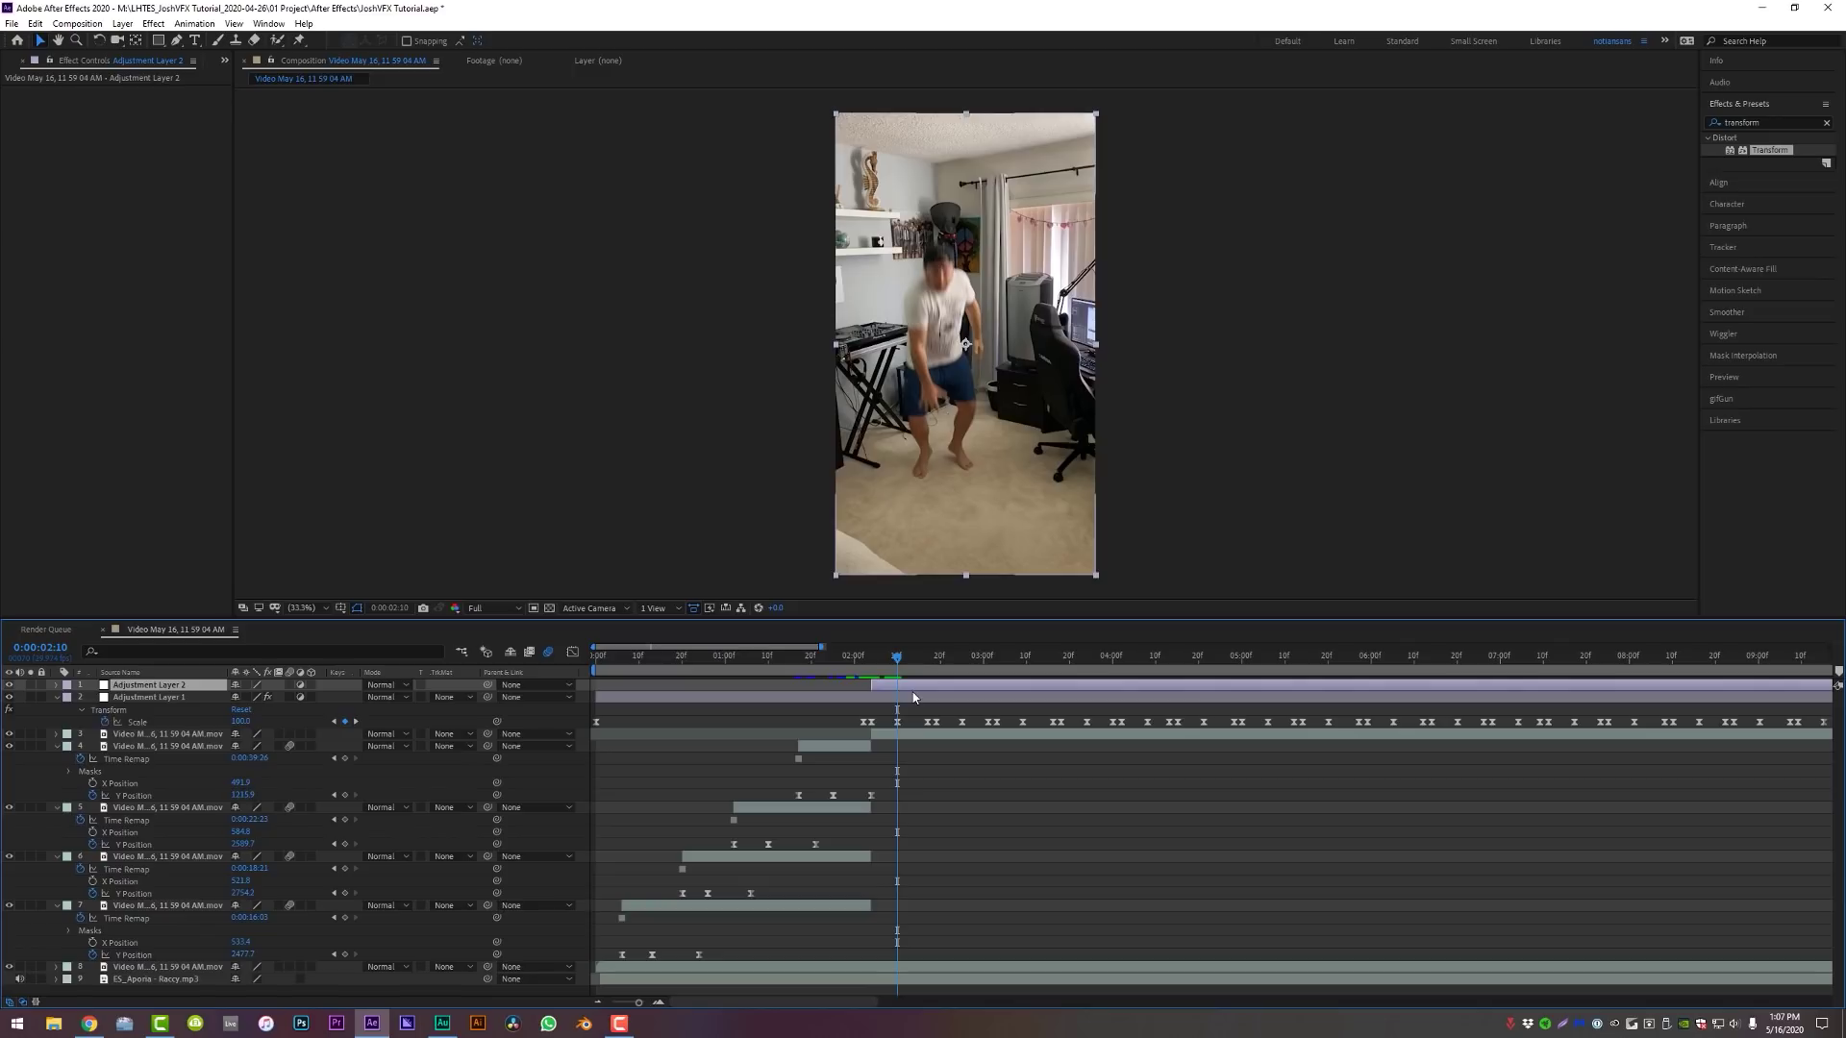
pyautogui.hotkey('alt', ']')
# Apply the Levels effect to Adjustment Layer 2 with the playhead back at 0:00:02:04
pyautogui.click(870, 722)
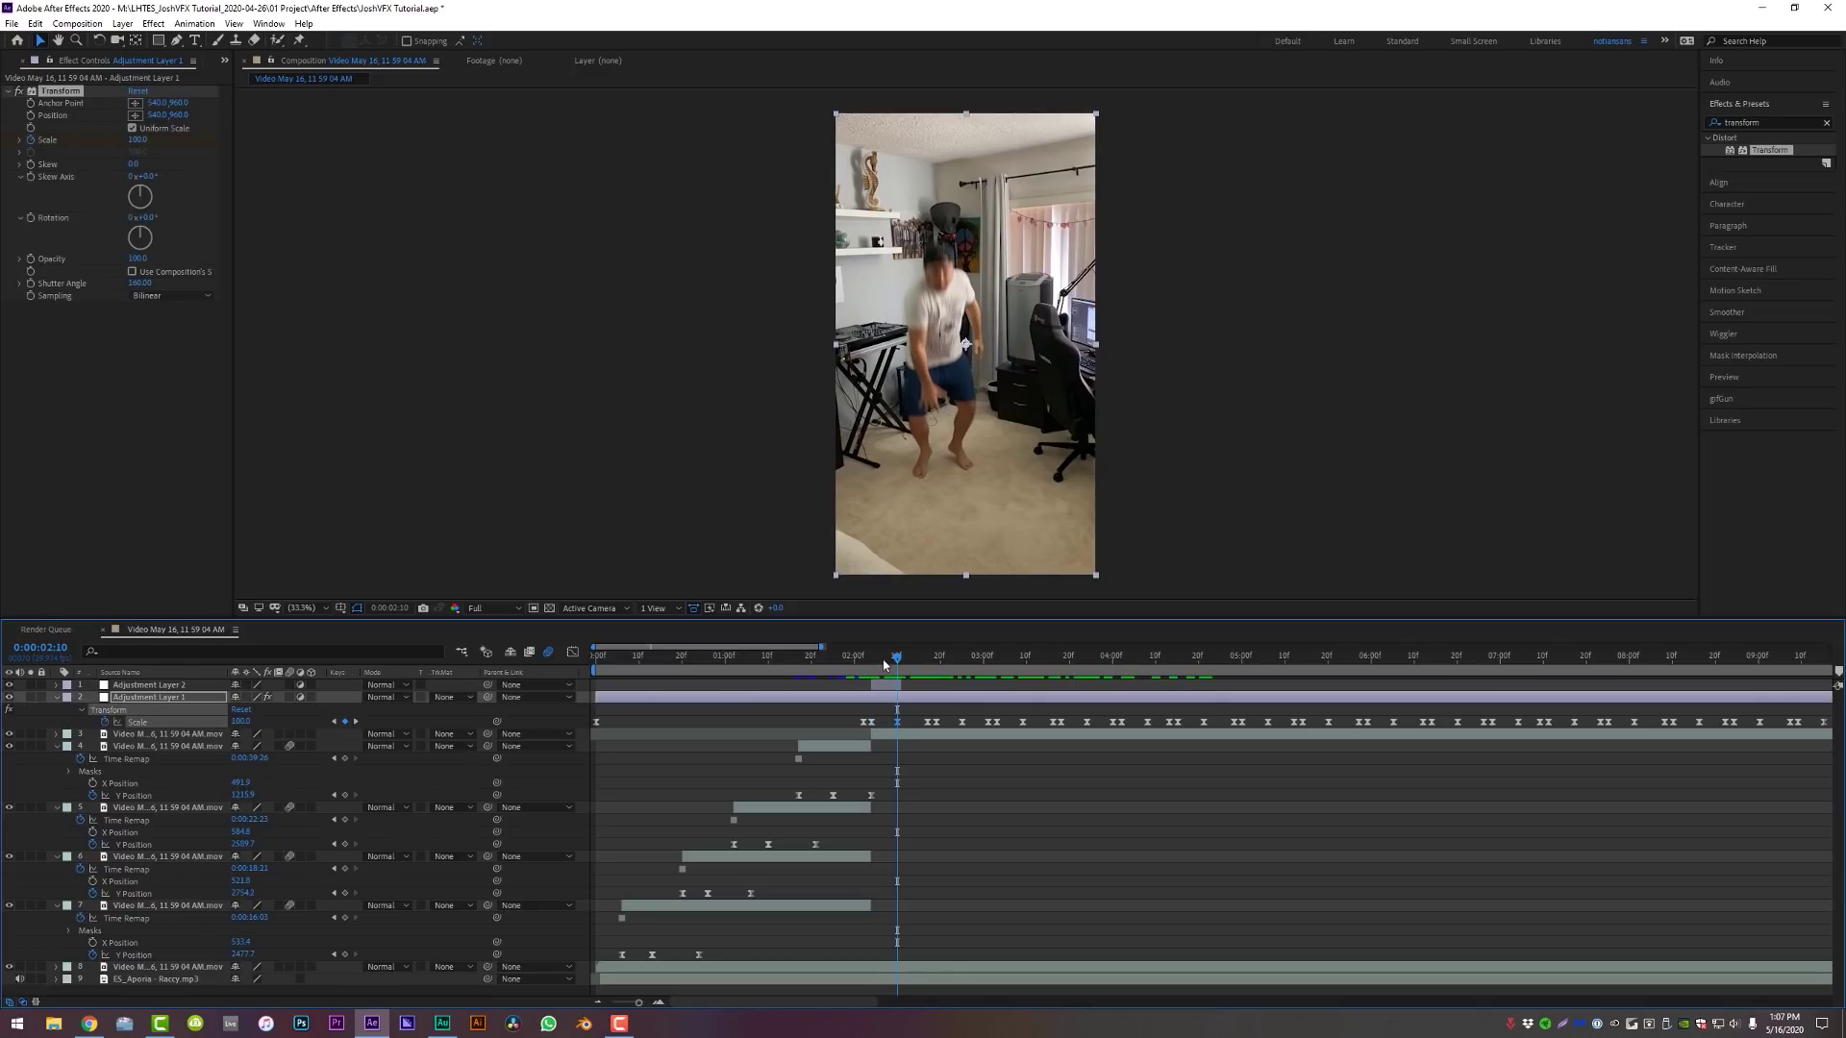
pyautogui.moveTo(877, 662); pyautogui.dragTo(872, 662)
pyautogui.click(889, 686)
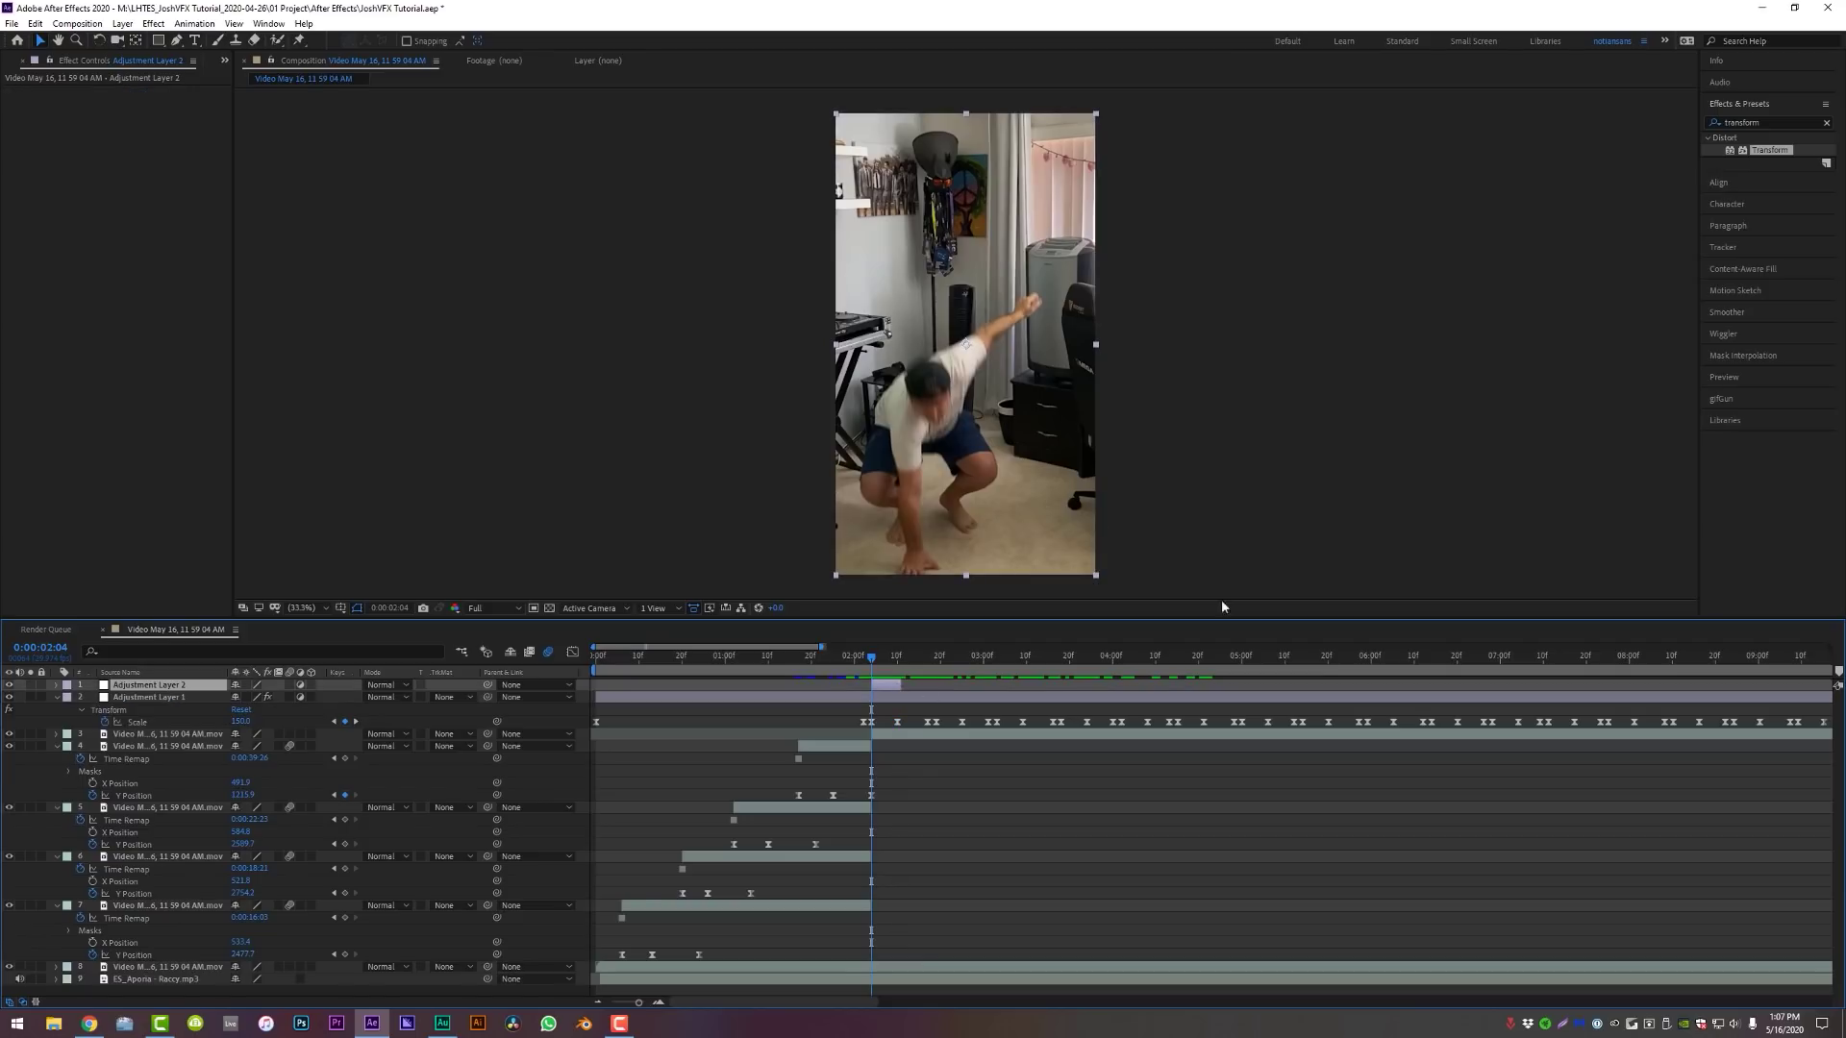
pyautogui.click(1781, 122)
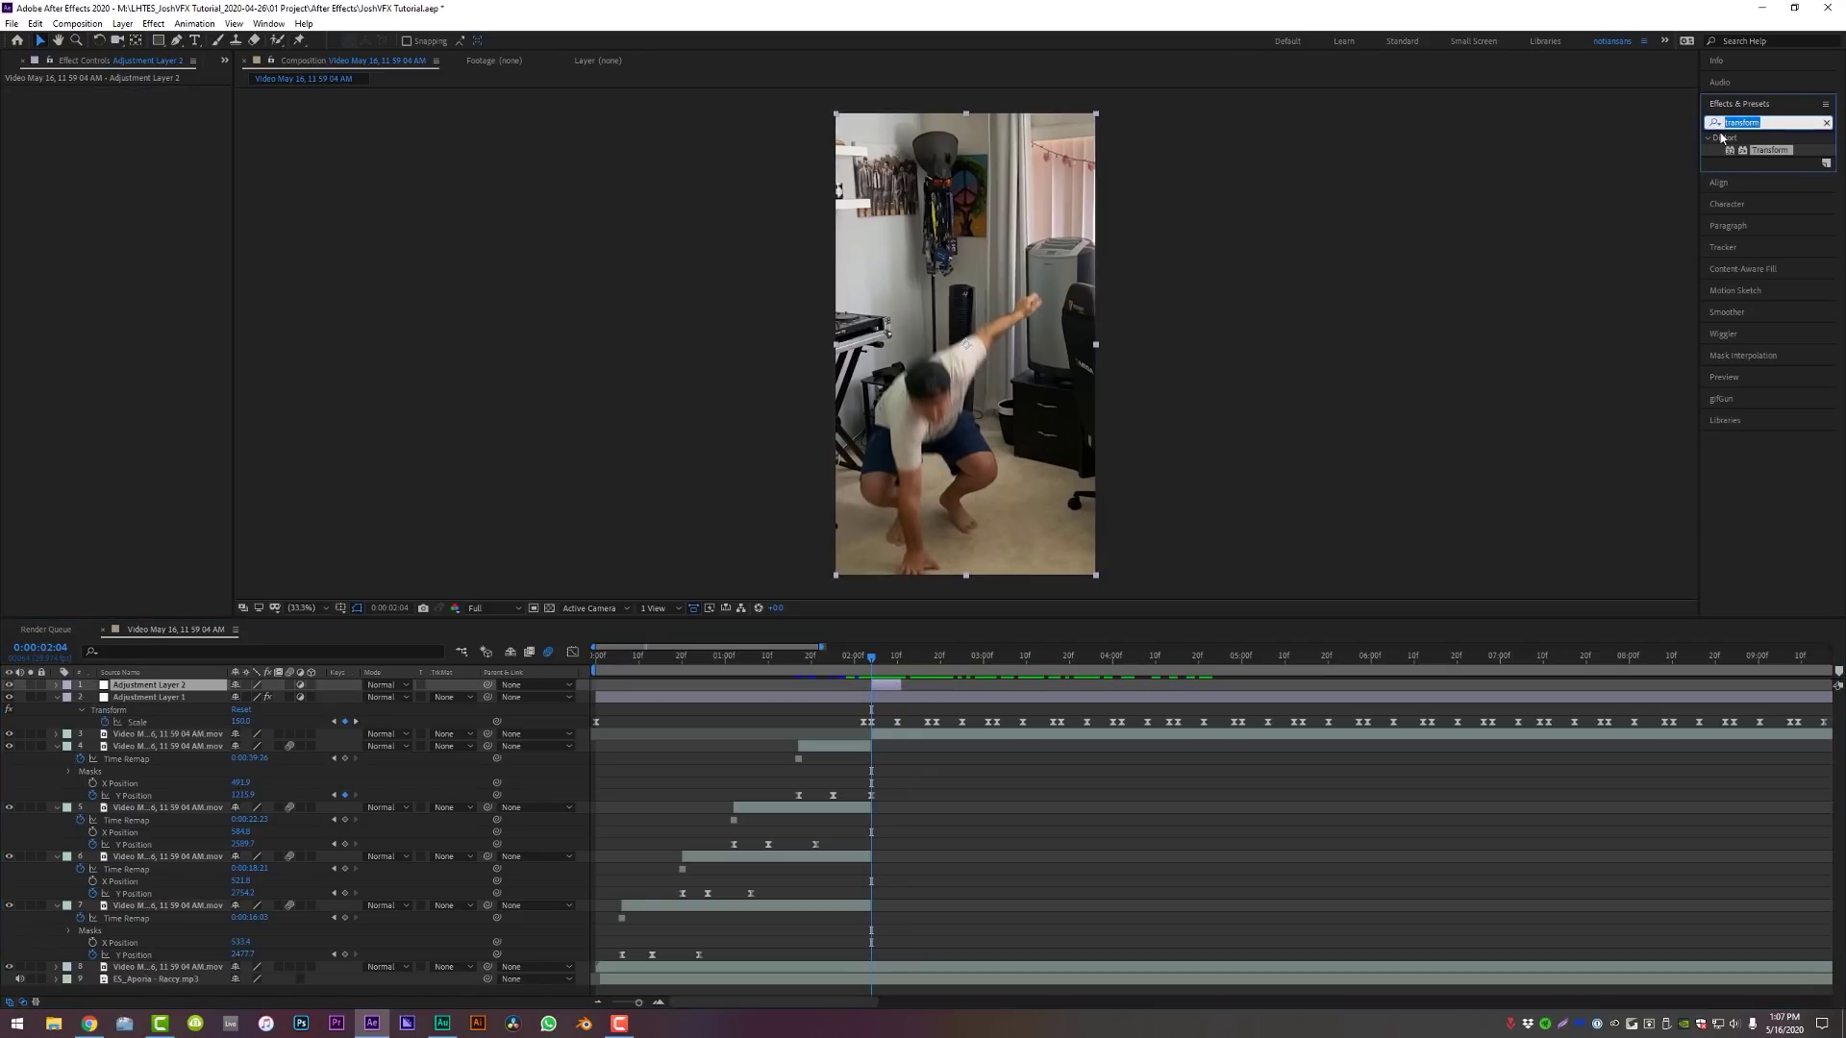
pyautogui.write('levels')
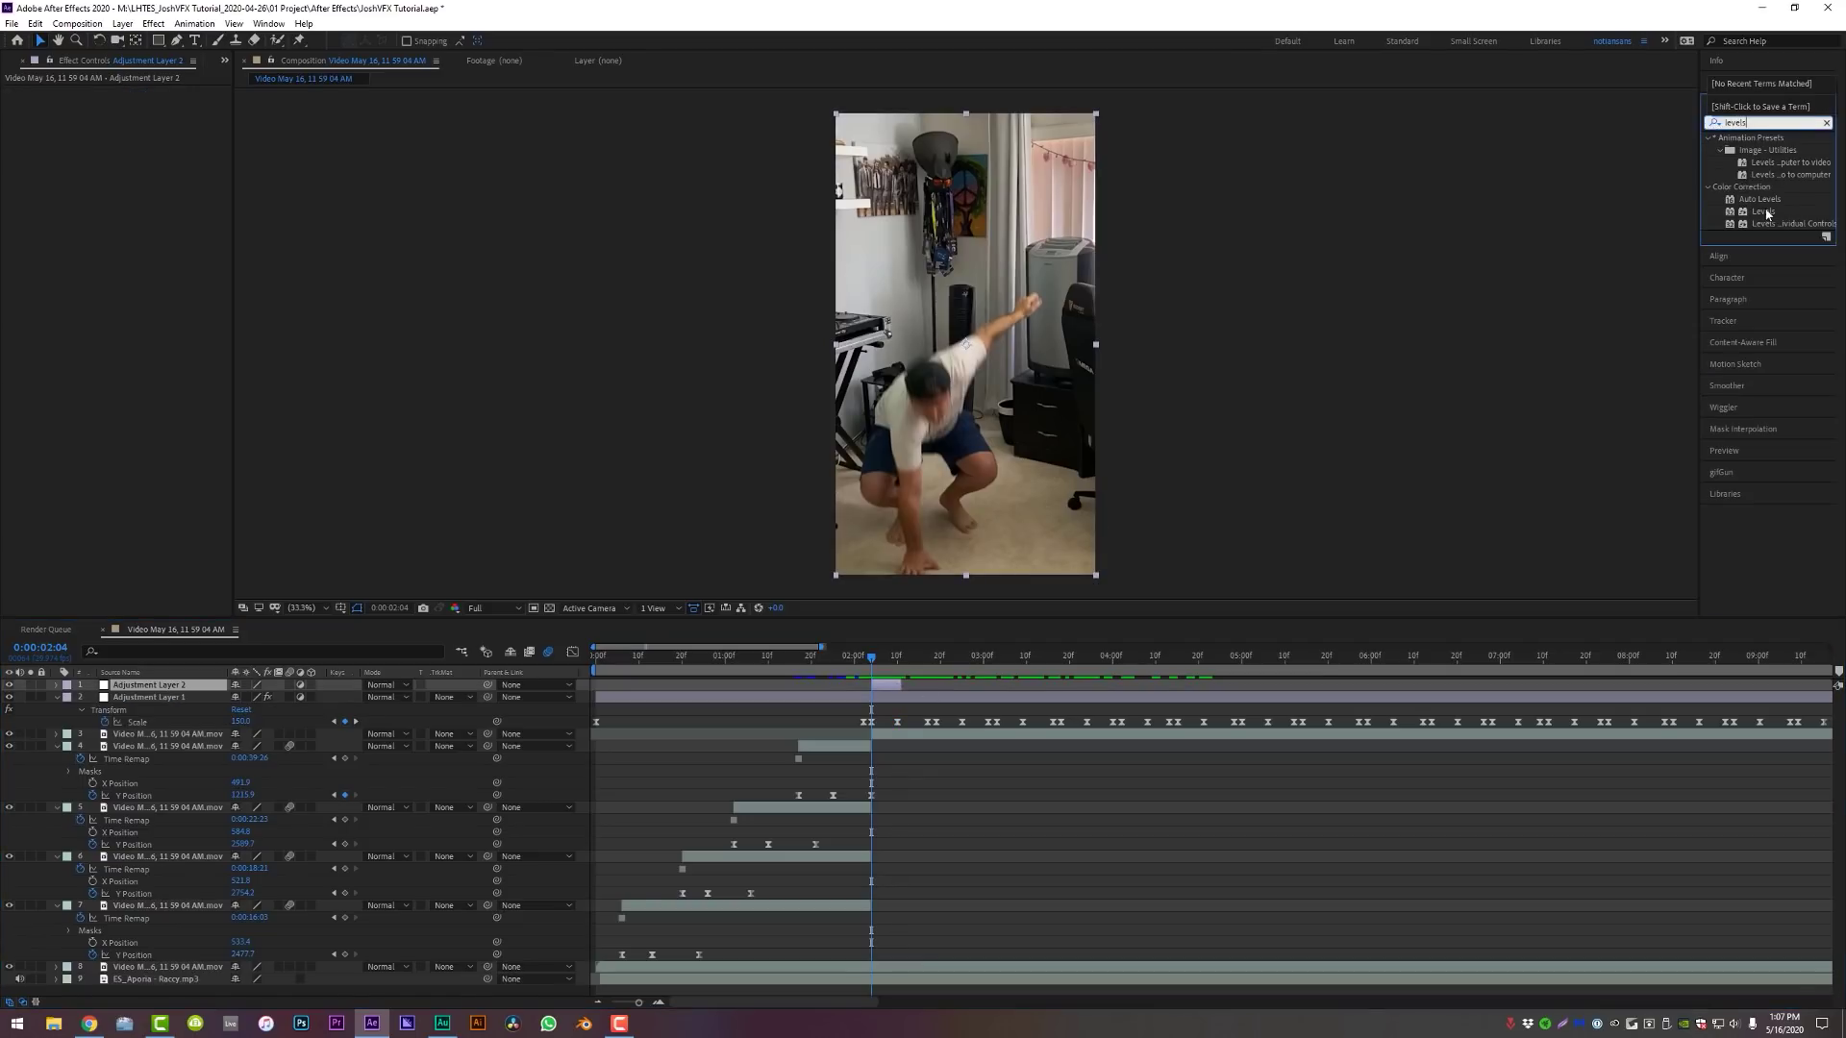
pyautogui.click(1765, 212)
pyautogui.moveTo(1076, 554); pyautogui.dragTo(886, 685)
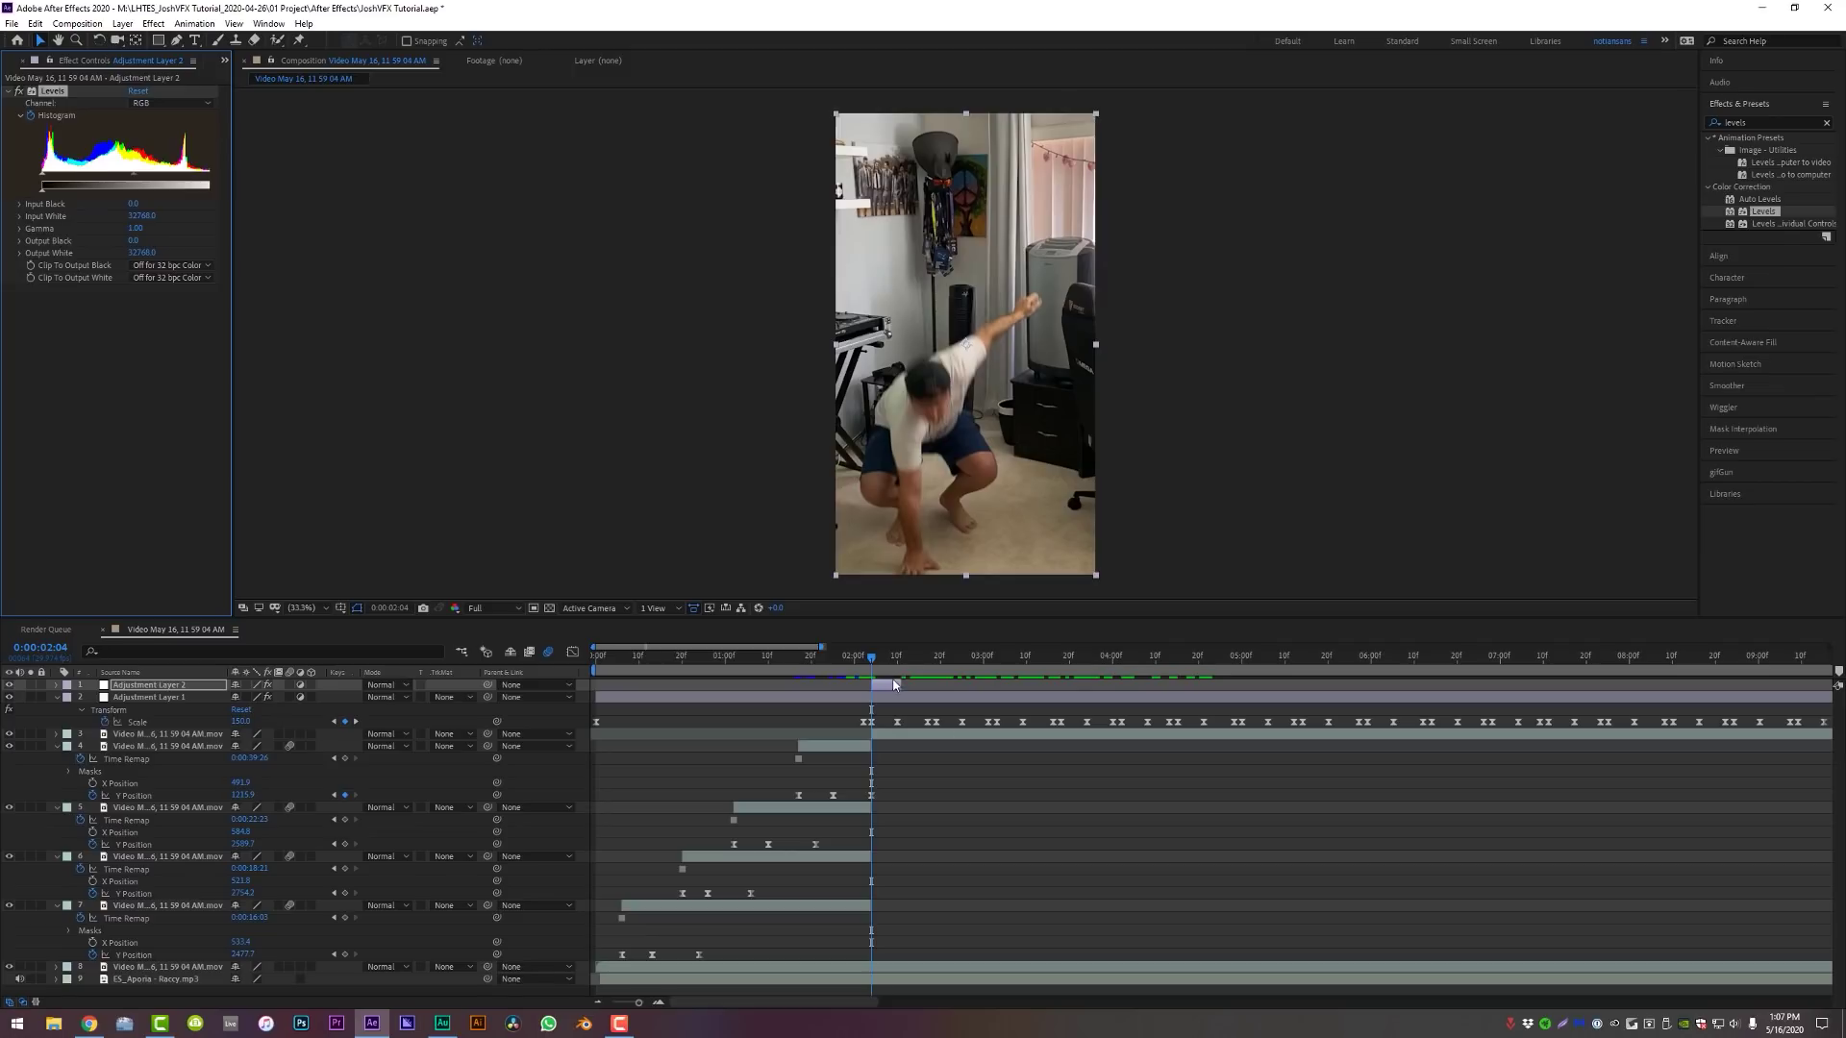
# Keyframe the Levels Histogram at the flash end and lower Input White to about 15073.5 at 0:00:02:04
pyautogui.press('e')
pyautogui.moveTo(873, 658); pyautogui.dragTo(898, 657)
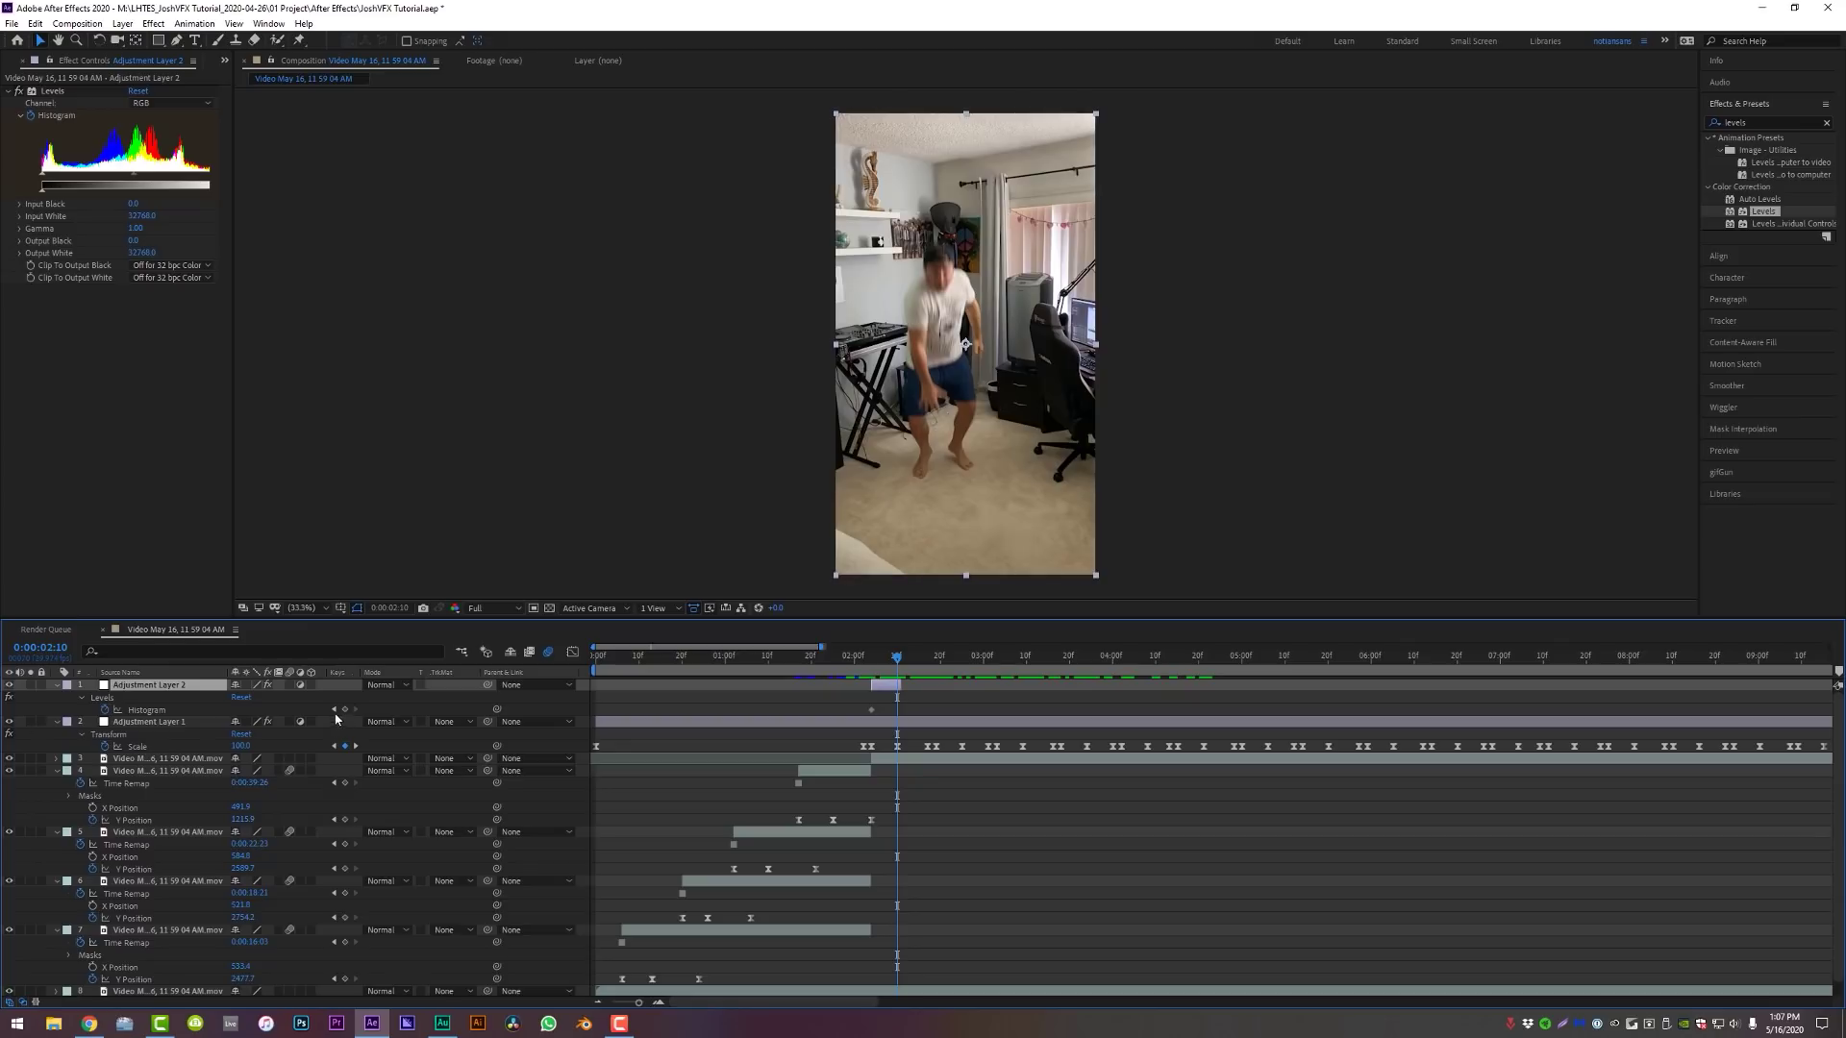
pyautogui.click(345, 710)
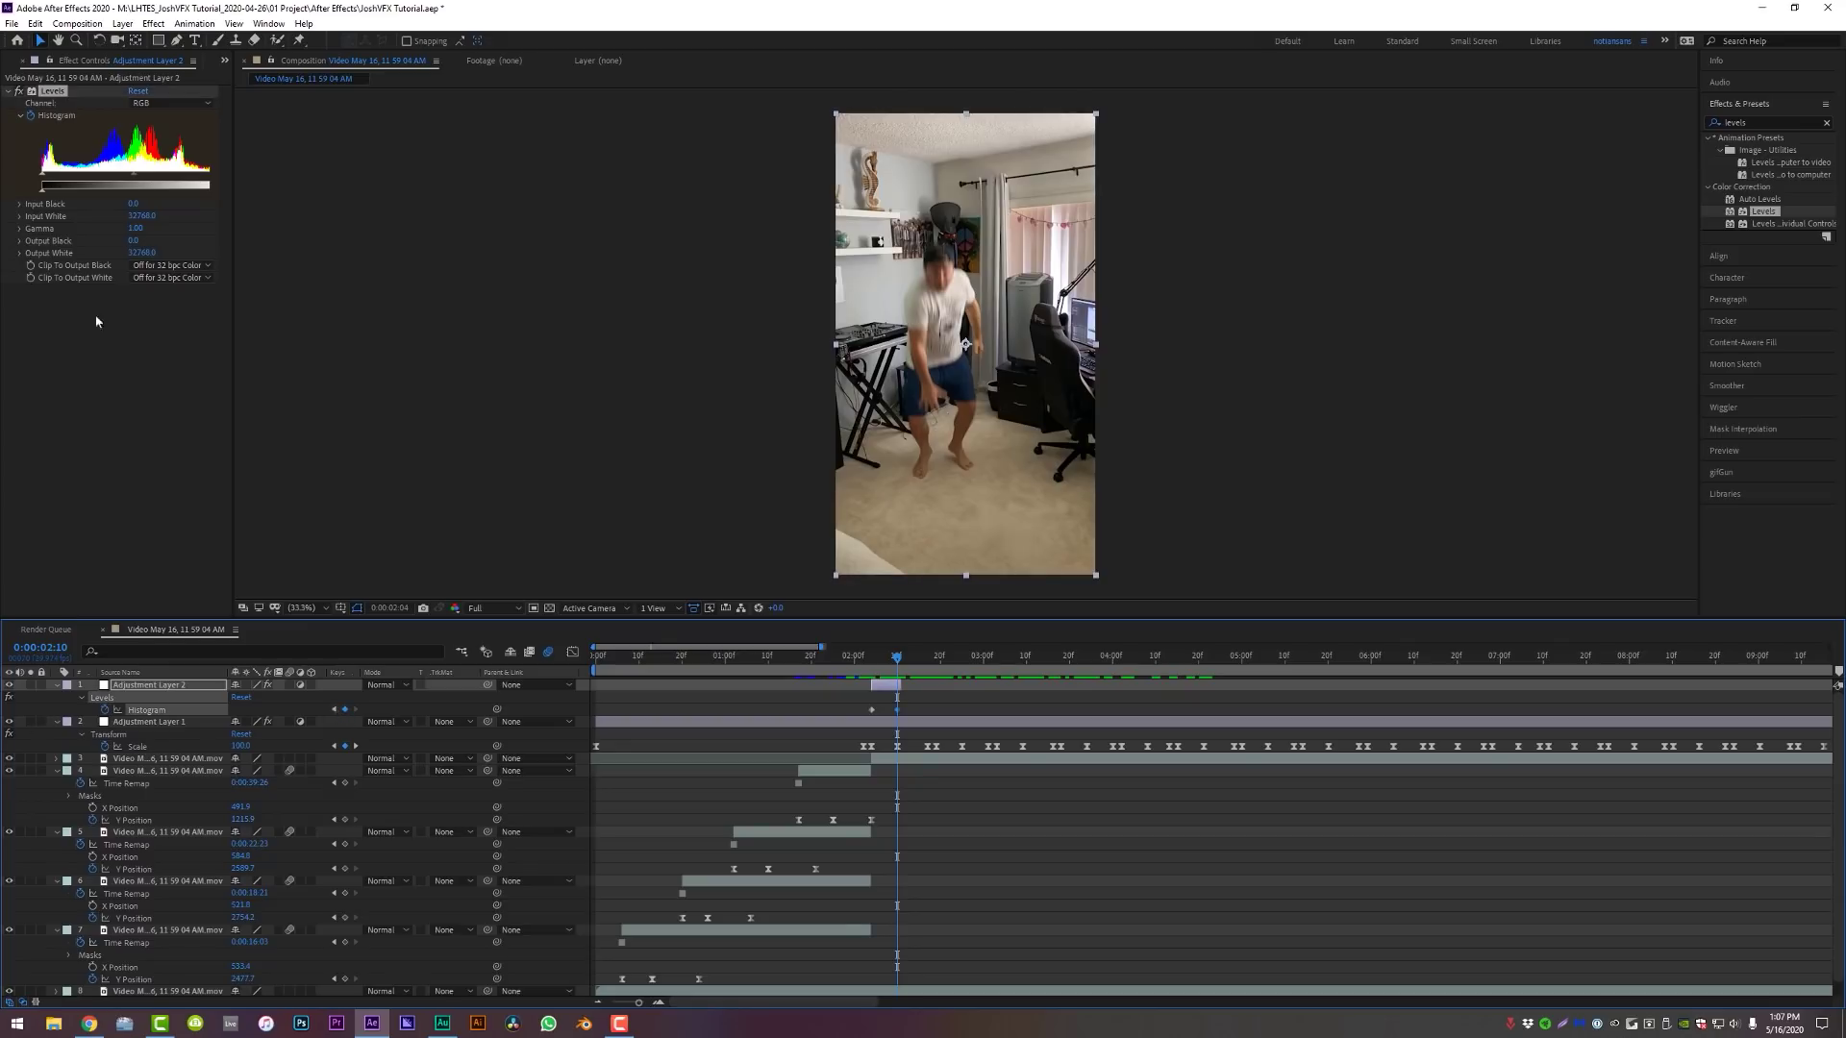
pyautogui.press('j')
pyautogui.moveTo(131, 215); pyautogui.dragTo(99, 216)
pyautogui.moveTo(907, 703); pyautogui.dragTo(864, 717)
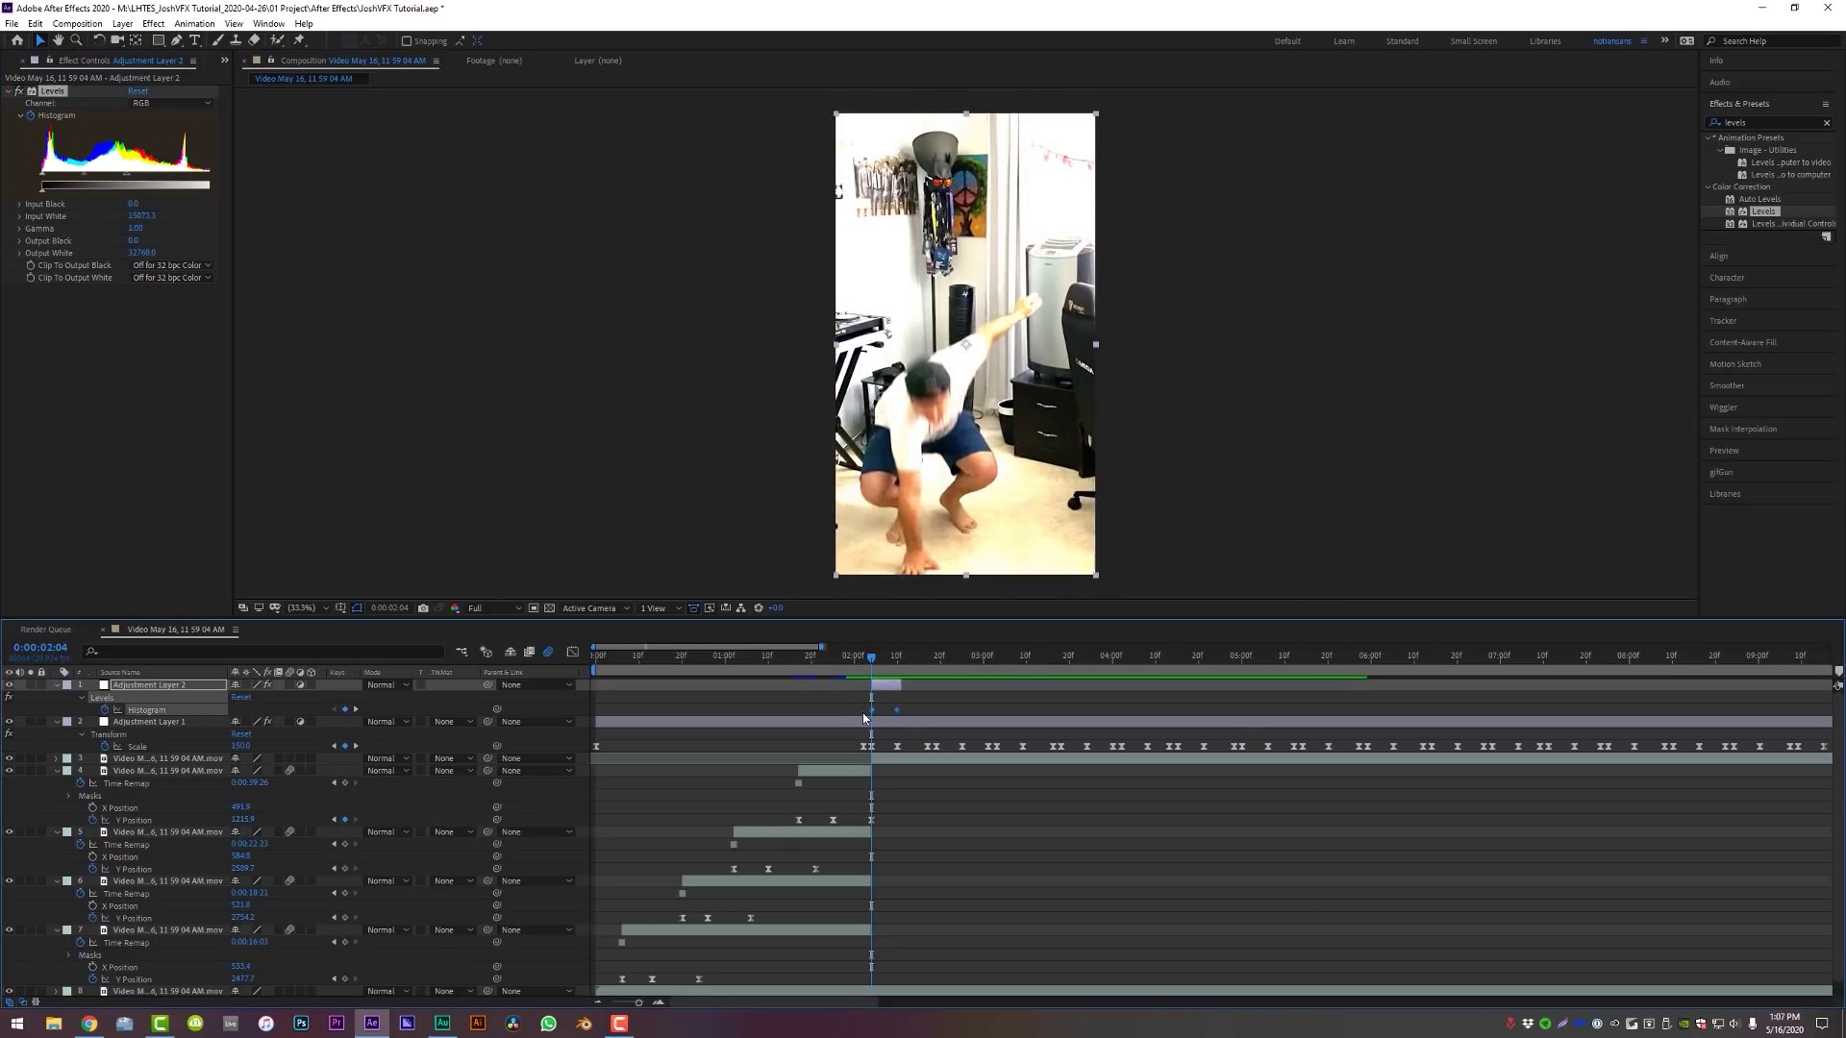
pyautogui.click(942, 702)
# Duplicate the Levels flash layer so the copy starts at 0:00:02:19
pyautogui.click(919, 658)
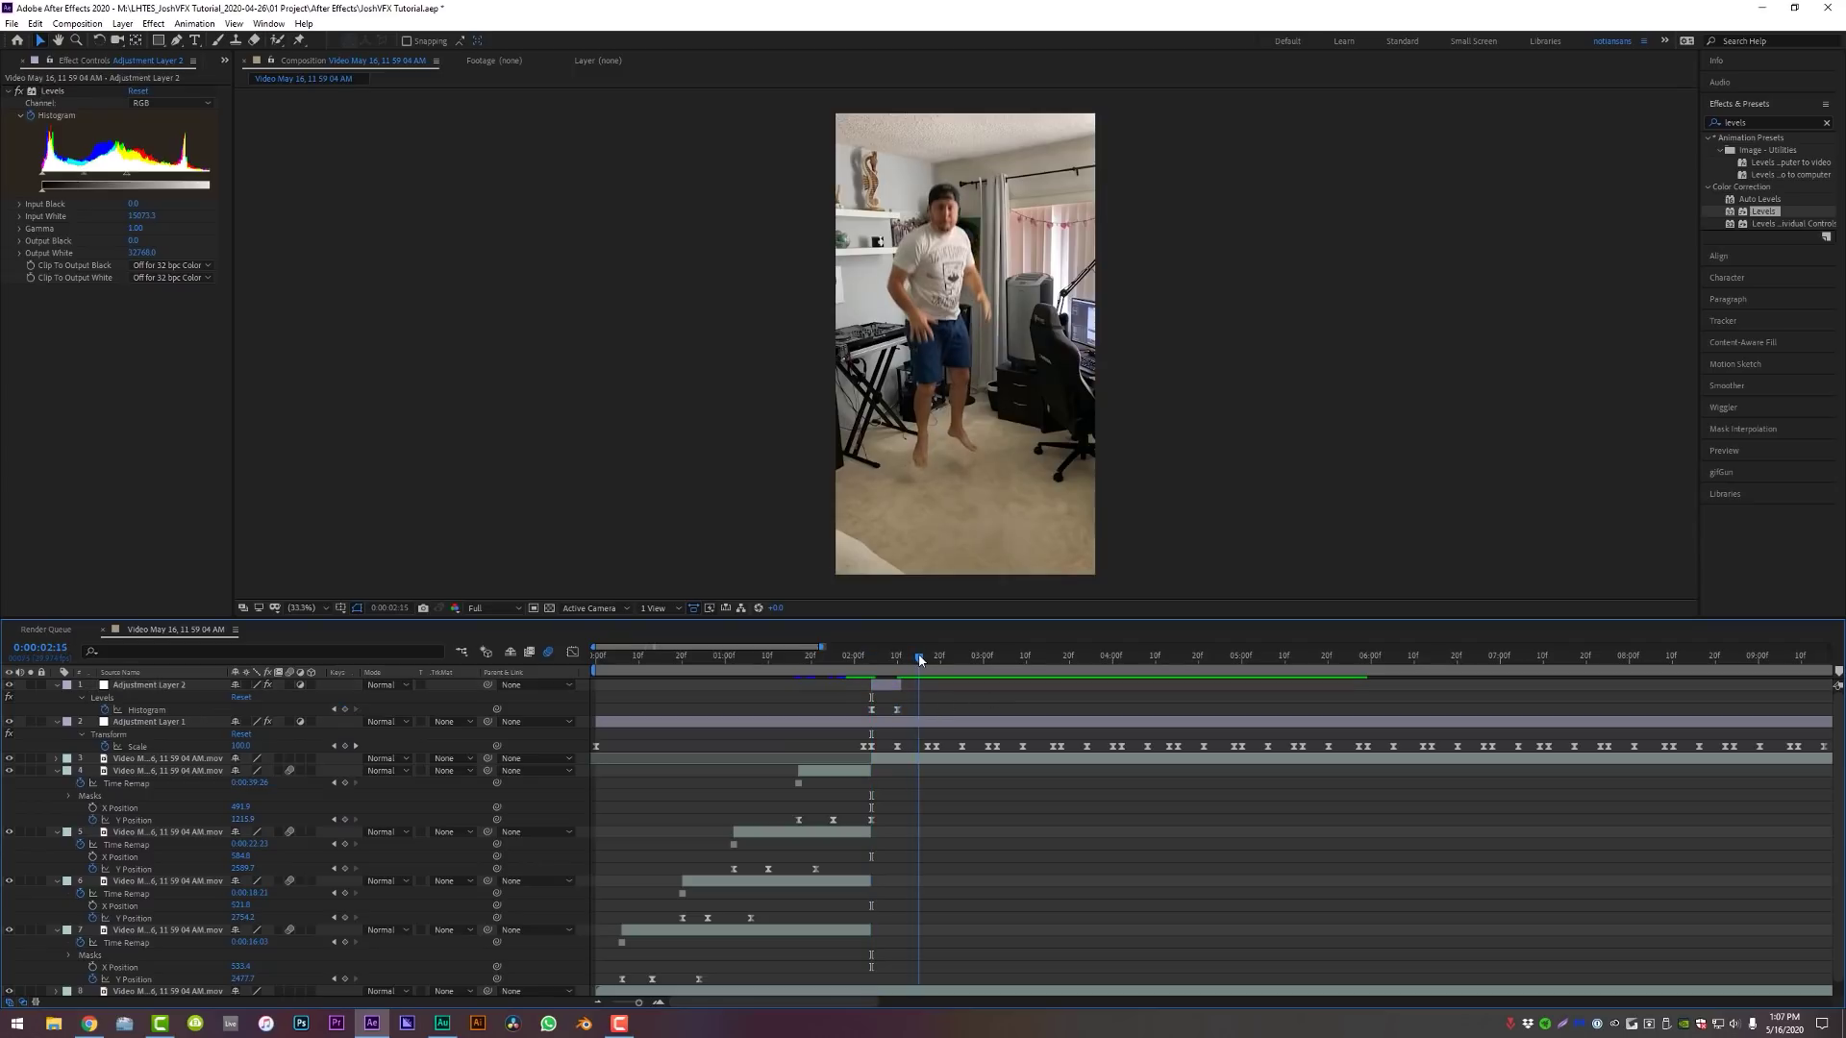
pyautogui.moveTo(922, 659); pyautogui.dragTo(939, 659)
pyautogui.click(895, 688)
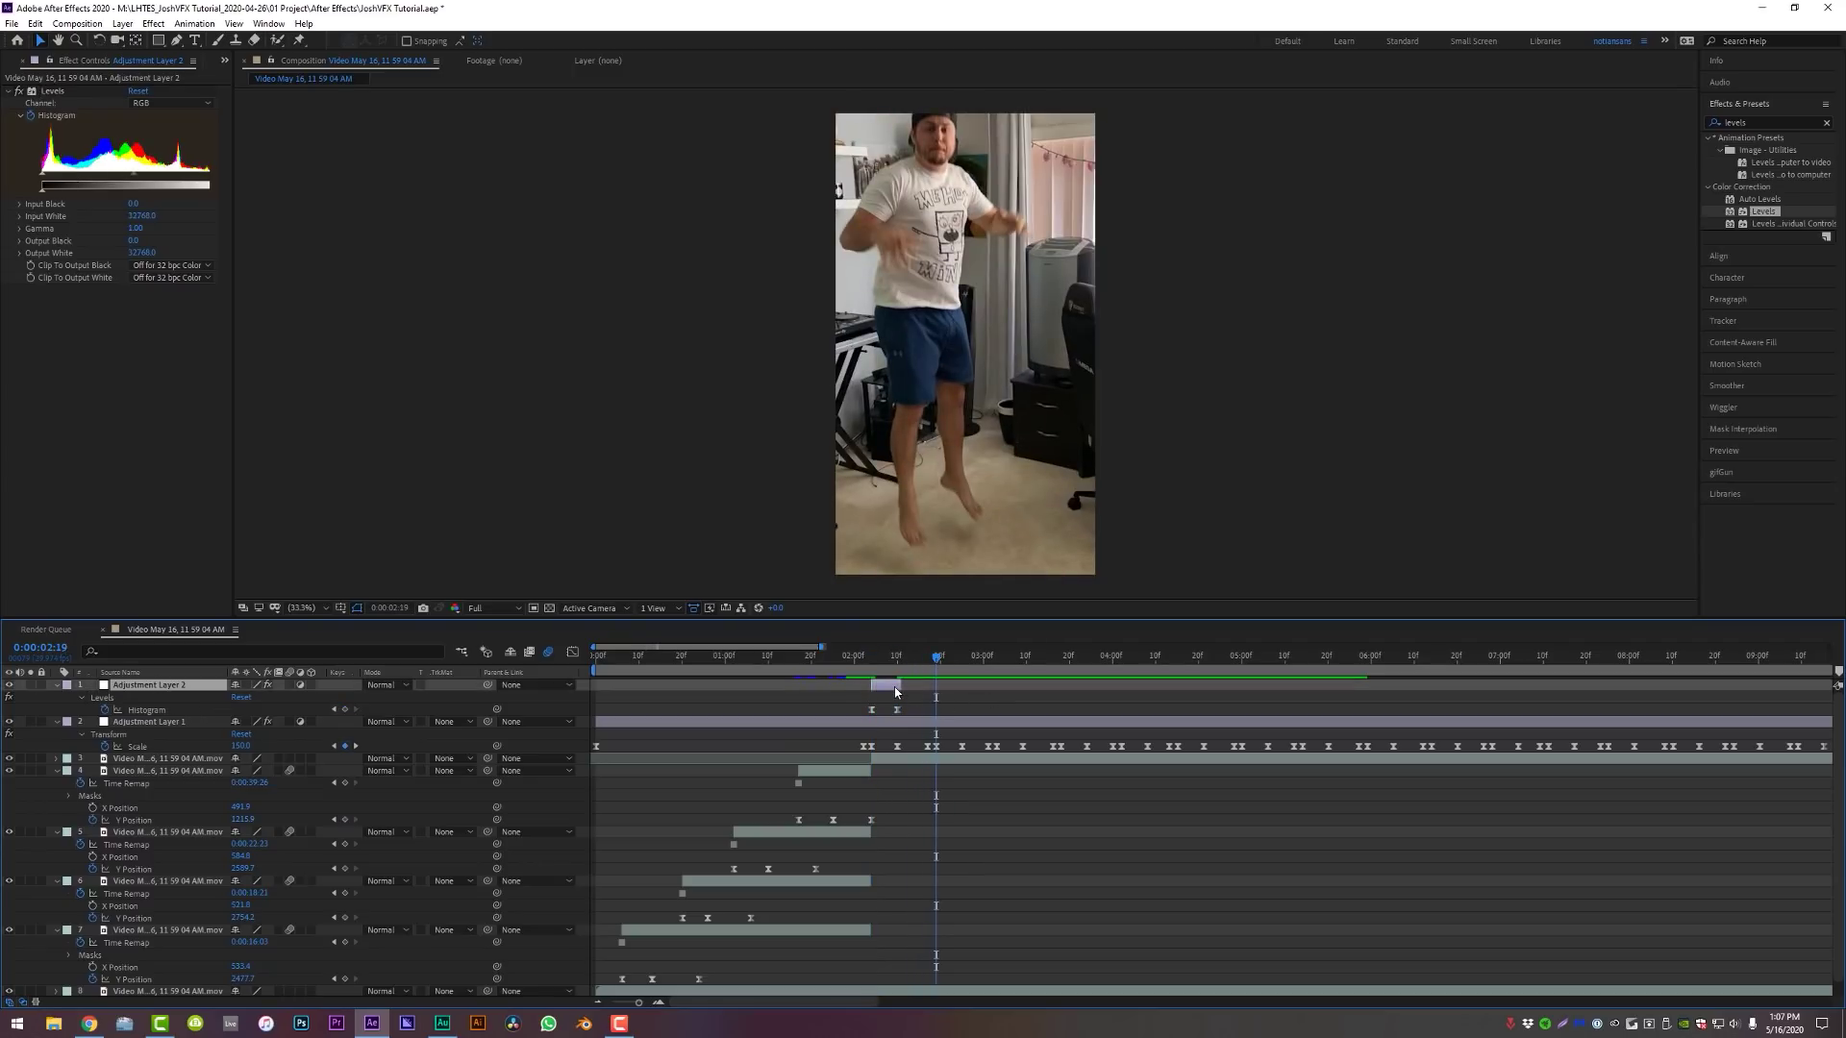
pyautogui.hotkey('ctrl', 'd')
pyautogui.press('[')
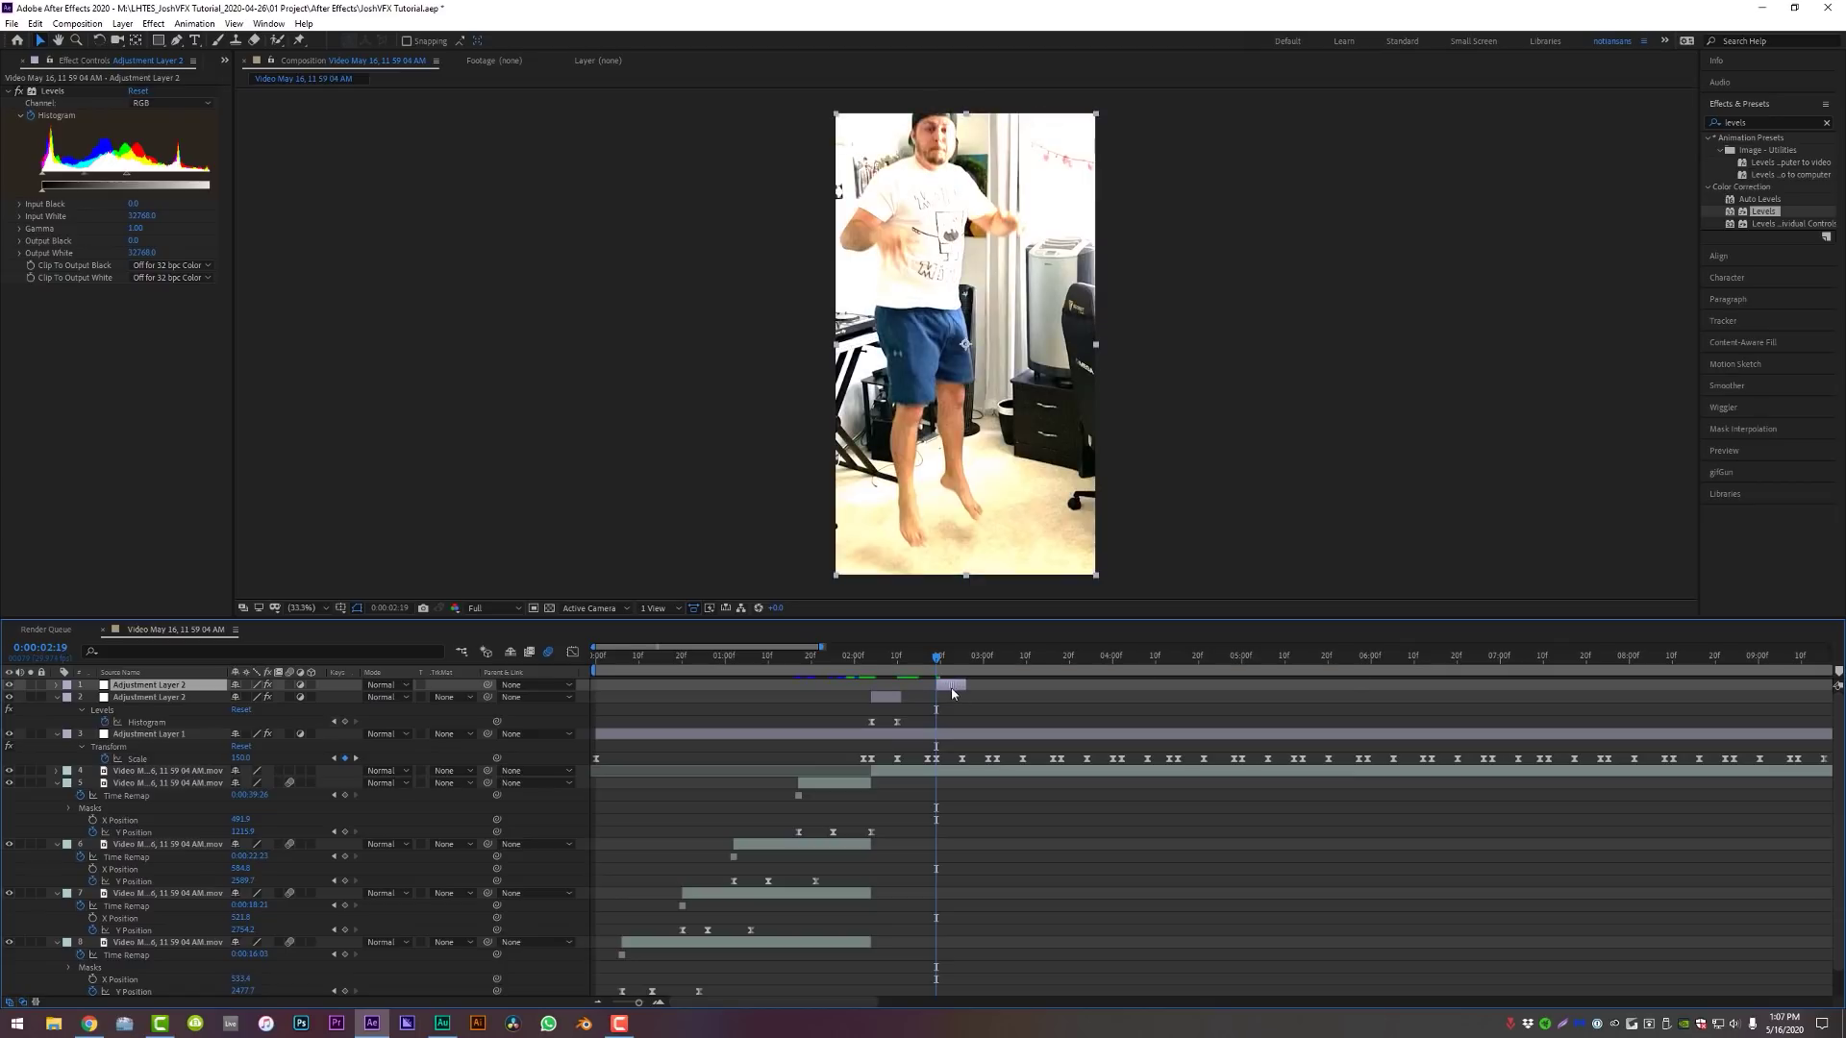
# Duplicate the flash again at 0:00:03:03 and try a single colour channel in Levels
pyautogui.moveTo(973, 665)
pyautogui.mouseDown()
pyautogui.moveTo(1015, 690)
pyautogui.moveTo(1061, 666)
pyautogui.moveTo(1077, 690)
pyautogui.moveTo(1120, 663)
pyautogui.moveTo(835, 660)
pyautogui.moveTo(949, 667)
pyautogui.mouseUp()
pyautogui.hotkey('ctrl', 'd')
pyautogui.hotkey('ctrl', 'd')
pyautogui.click(170, 105)
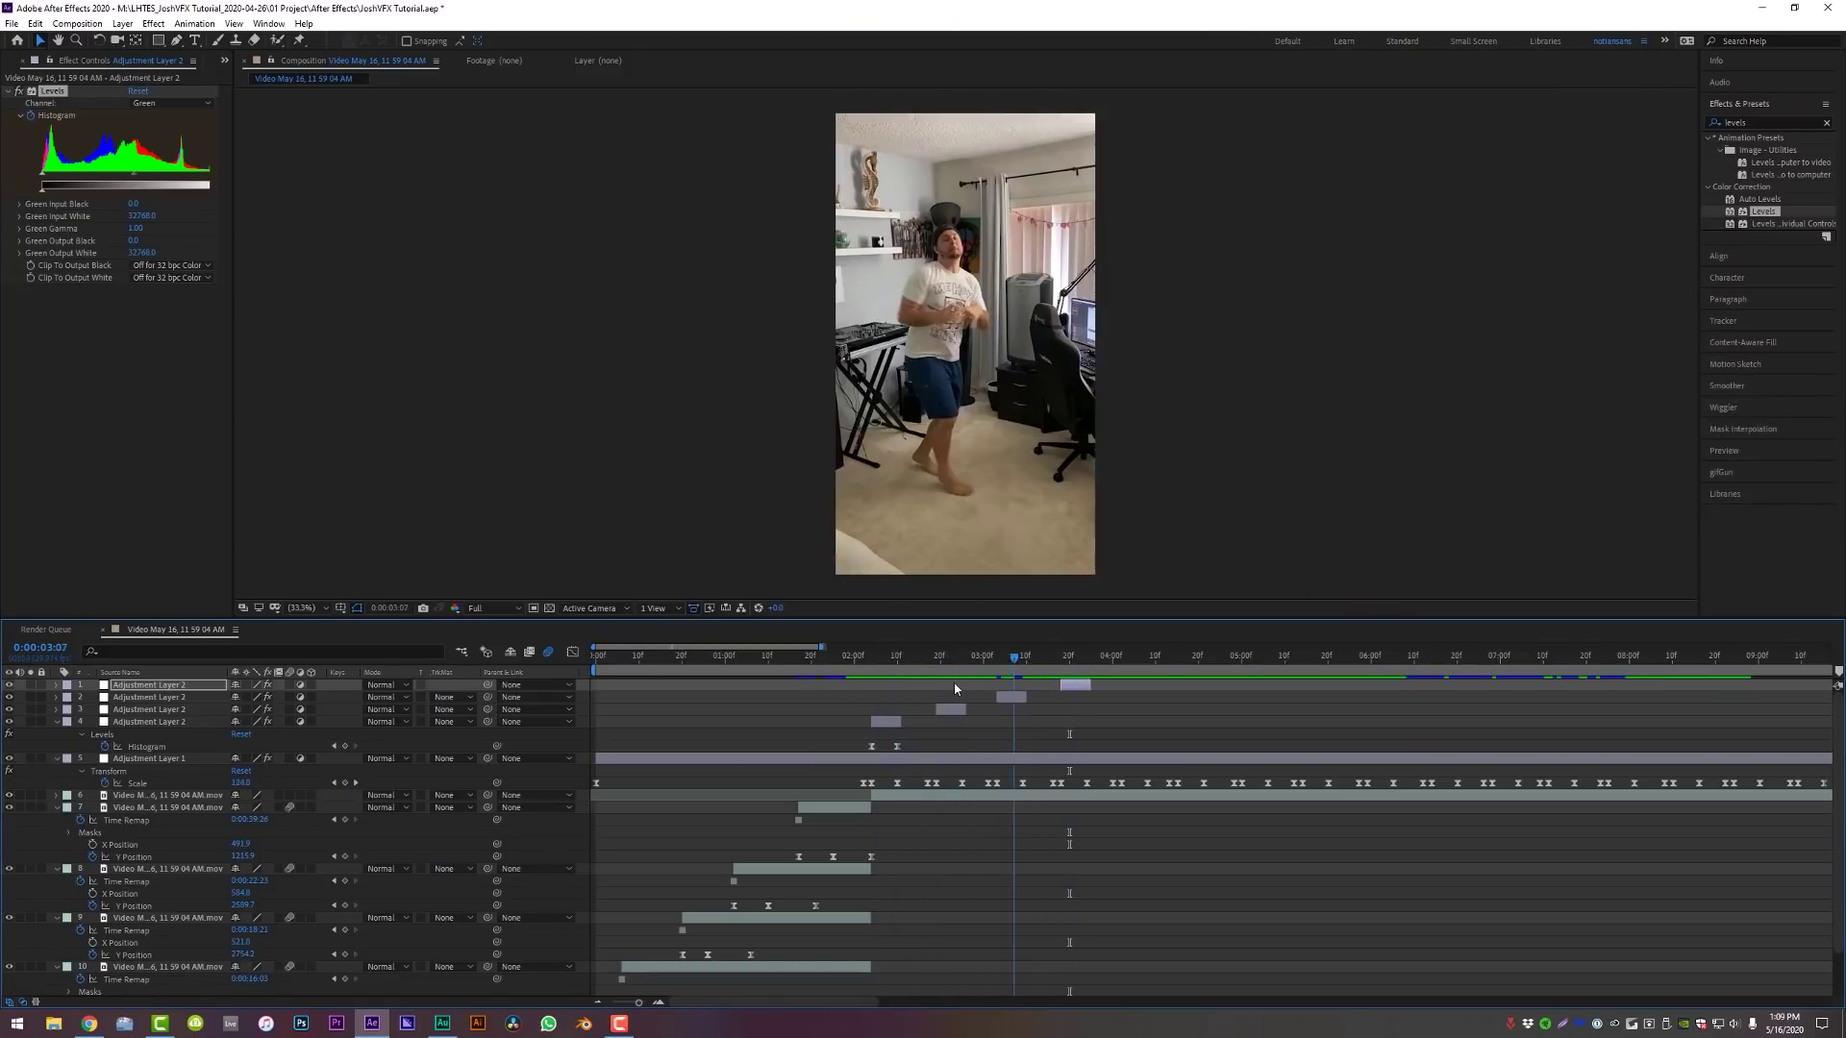
pyautogui.click(951, 711)
# Delete two extra duplicated flash layers, leaving two Adjustment Layer 2 copies
pyautogui.press('Delete')
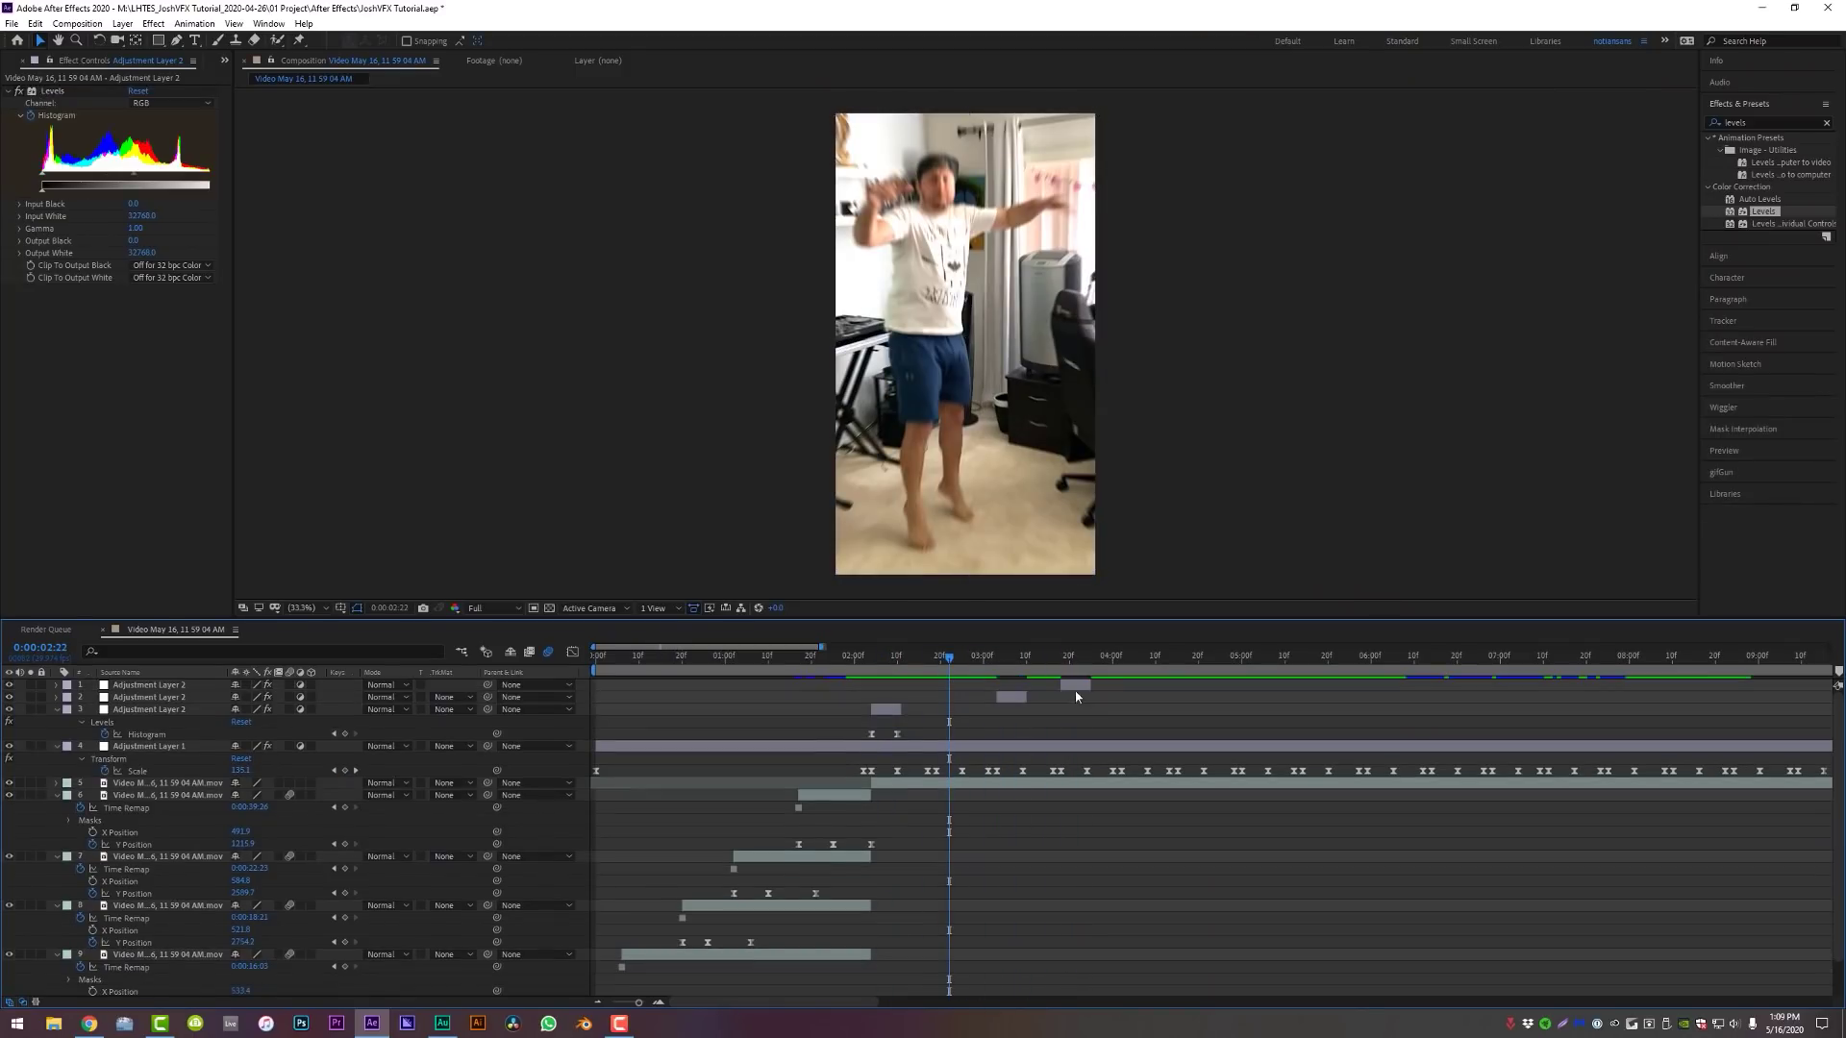
pyautogui.click(1080, 686)
pyautogui.press('Delete')
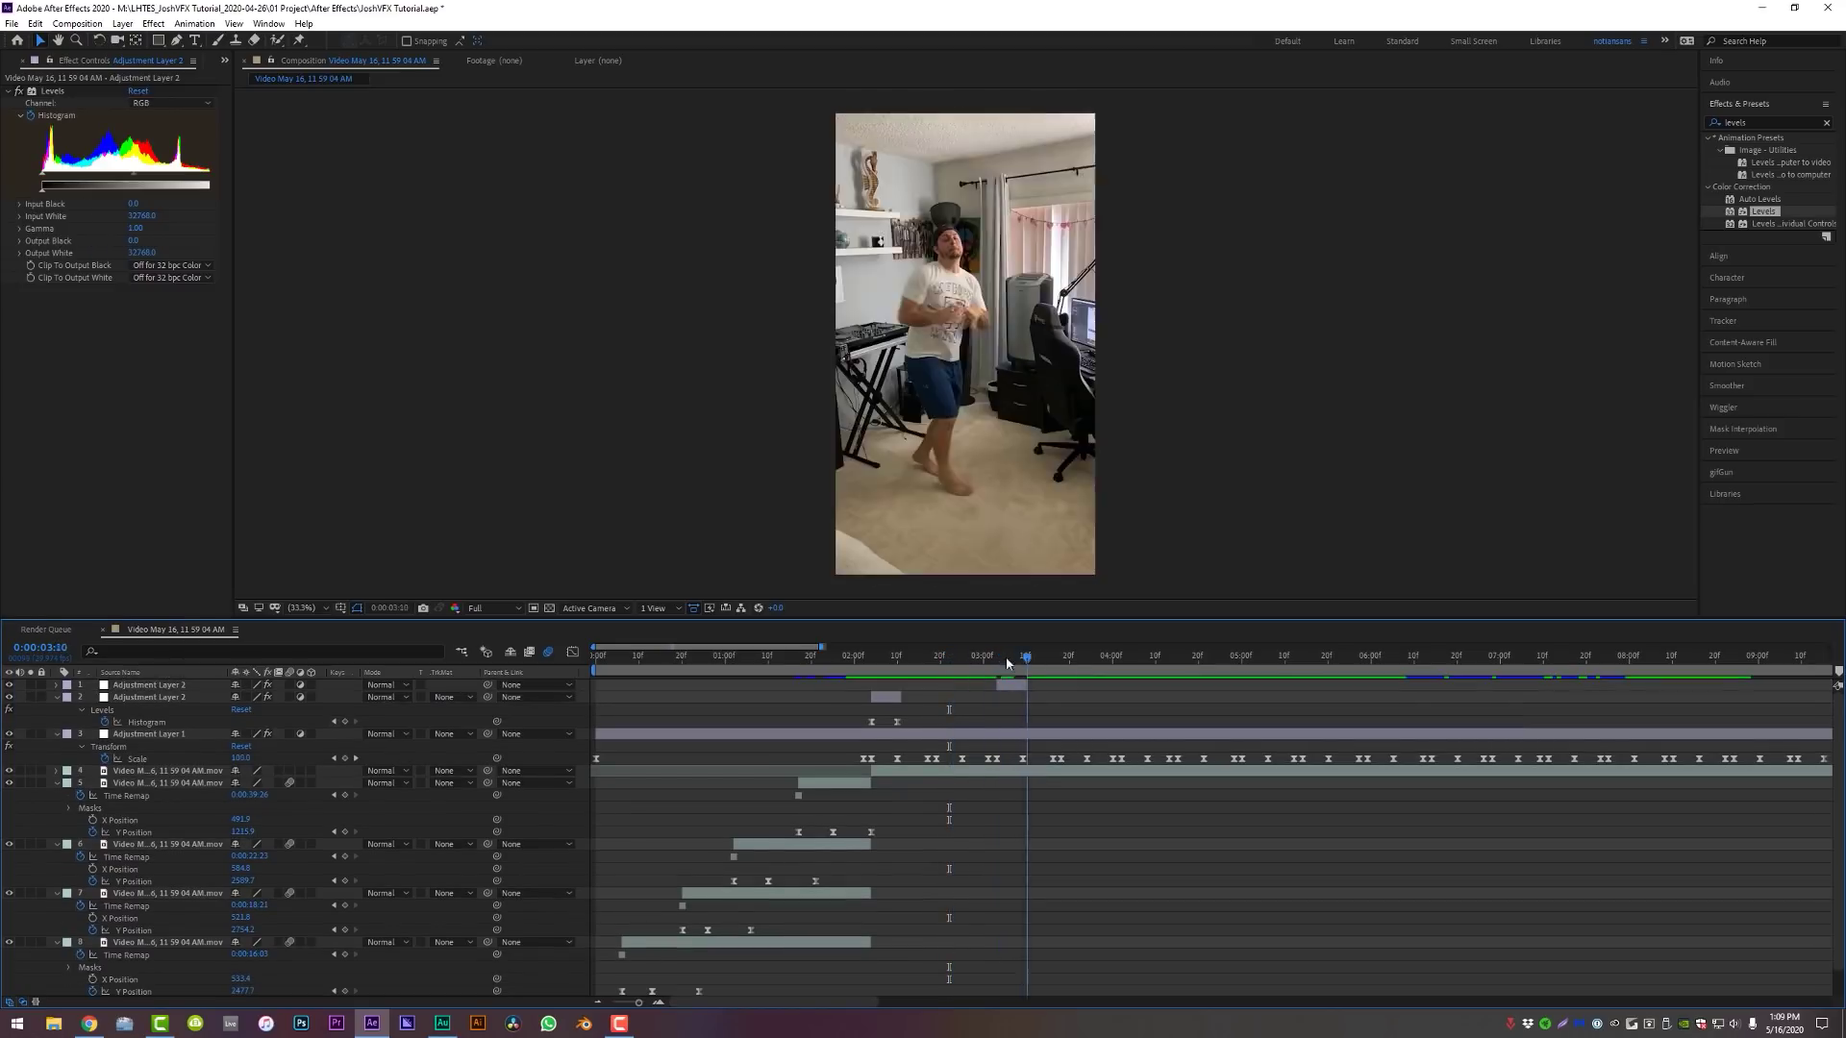